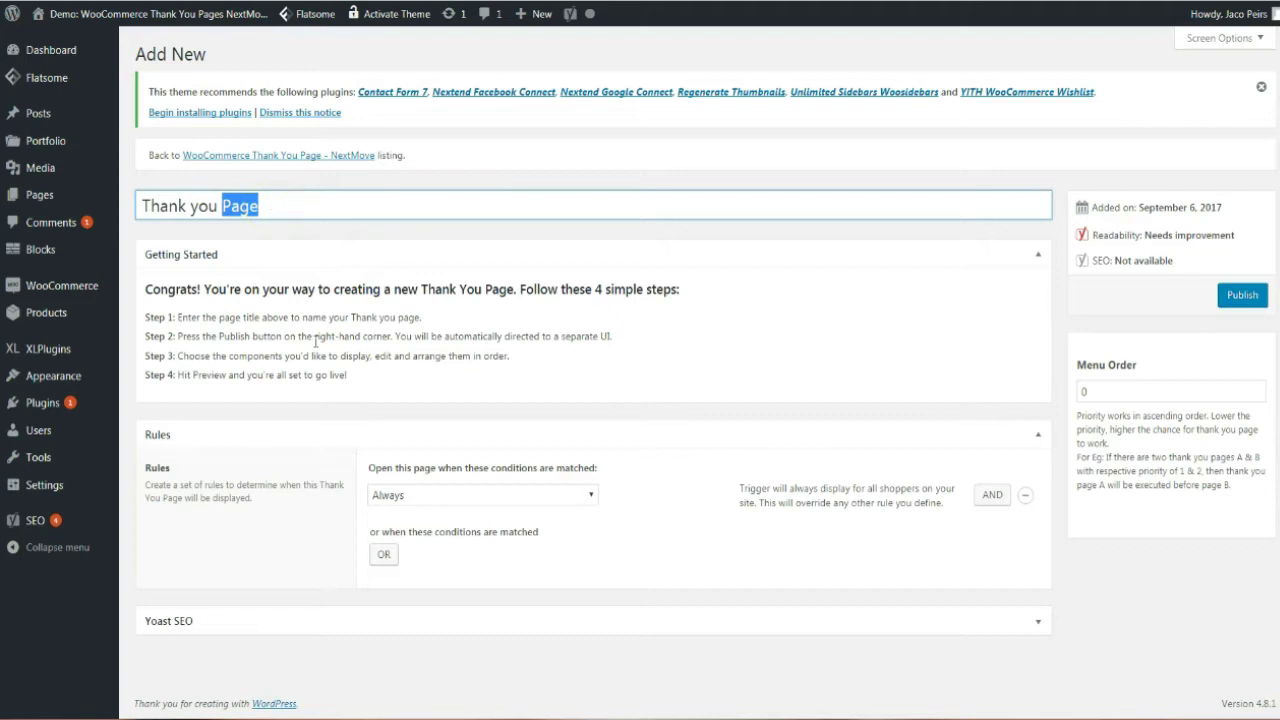
# Step: Publish the new page titled "Thank you Page" and open its component manager
pyautogui.click(1252, 306)
pyautogui.click(1232, 295)
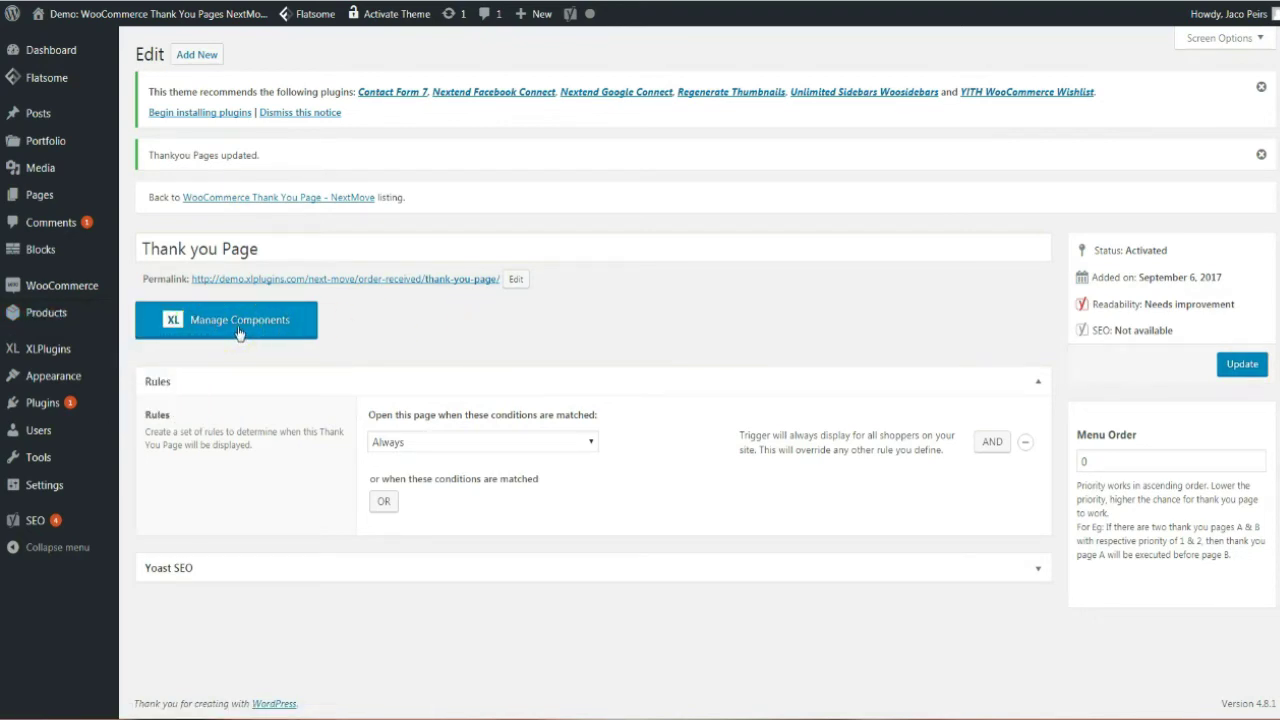
pyautogui.click(239, 330)
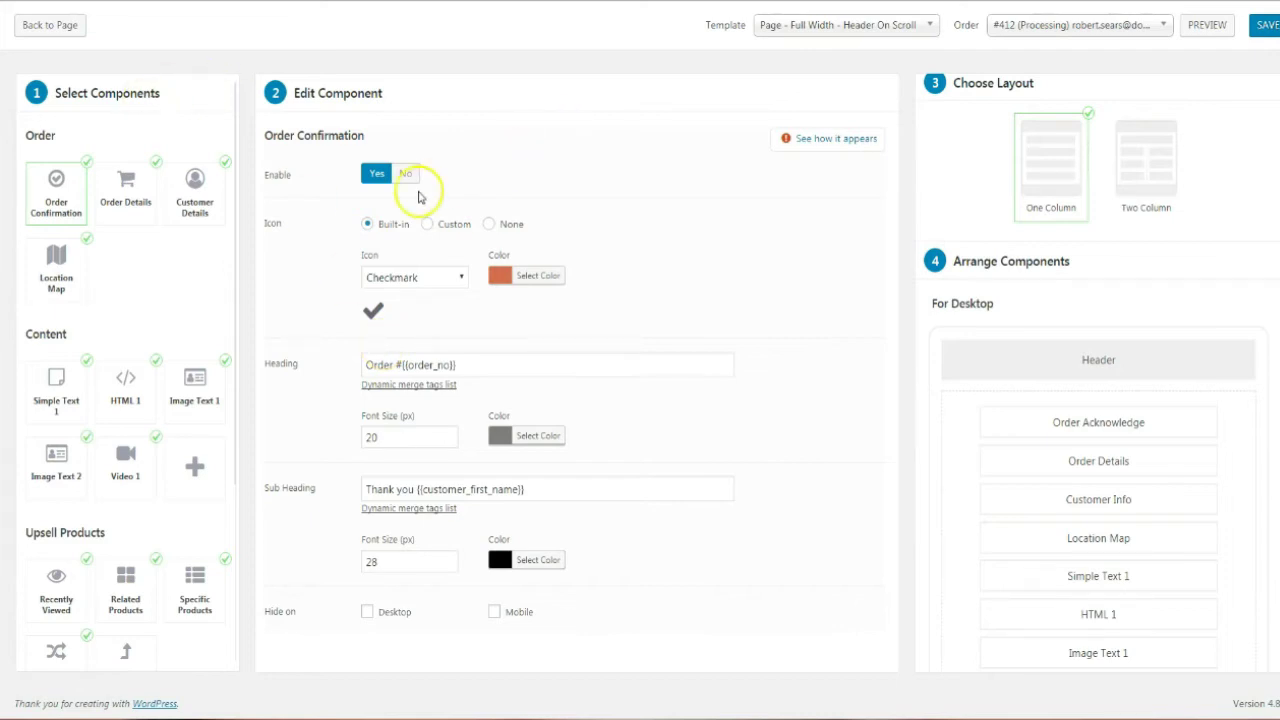
# Step: Disable the Order Confirmation component
pyautogui.click(406, 174)
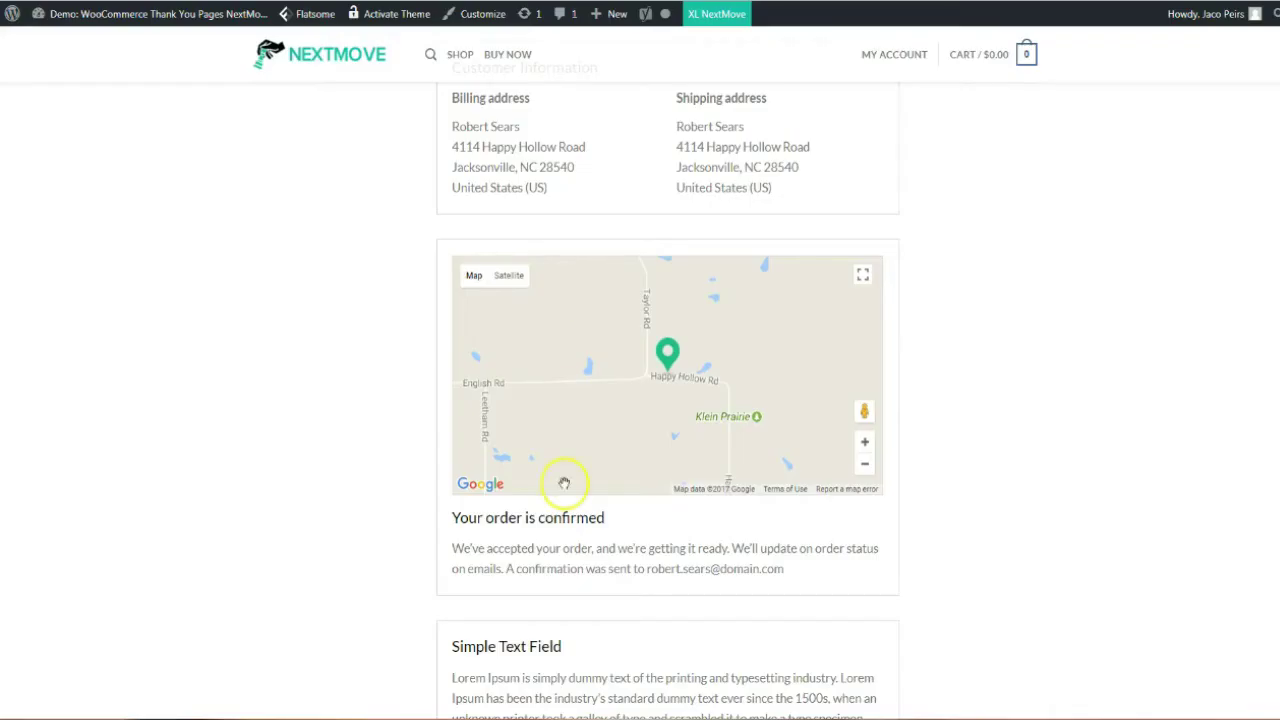
# Step: Examine the sample thank you page in its one-column and two-column layouts, from the order details down to the video
pyautogui.scroll(5, 566, 482)
pyautogui.scroll(-5, 566, 486)
pyautogui.scroll(-14, 565, 465)
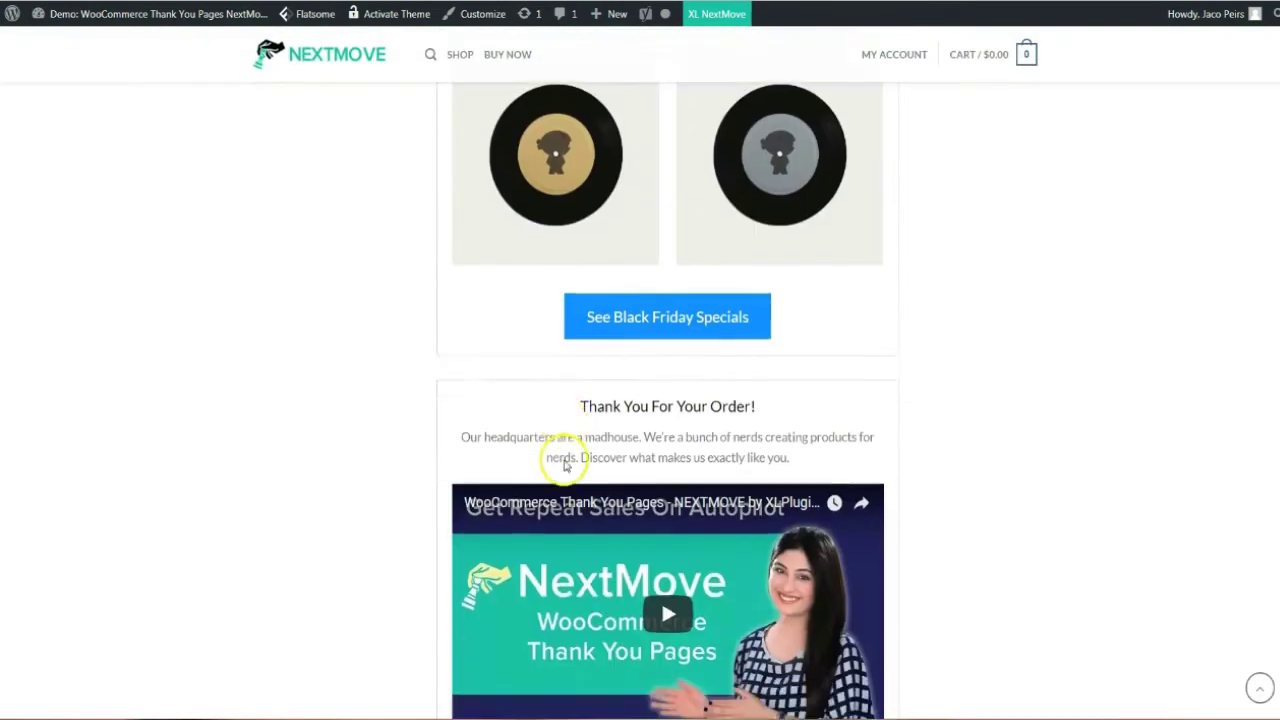
pyautogui.scroll(15, 563, 465)
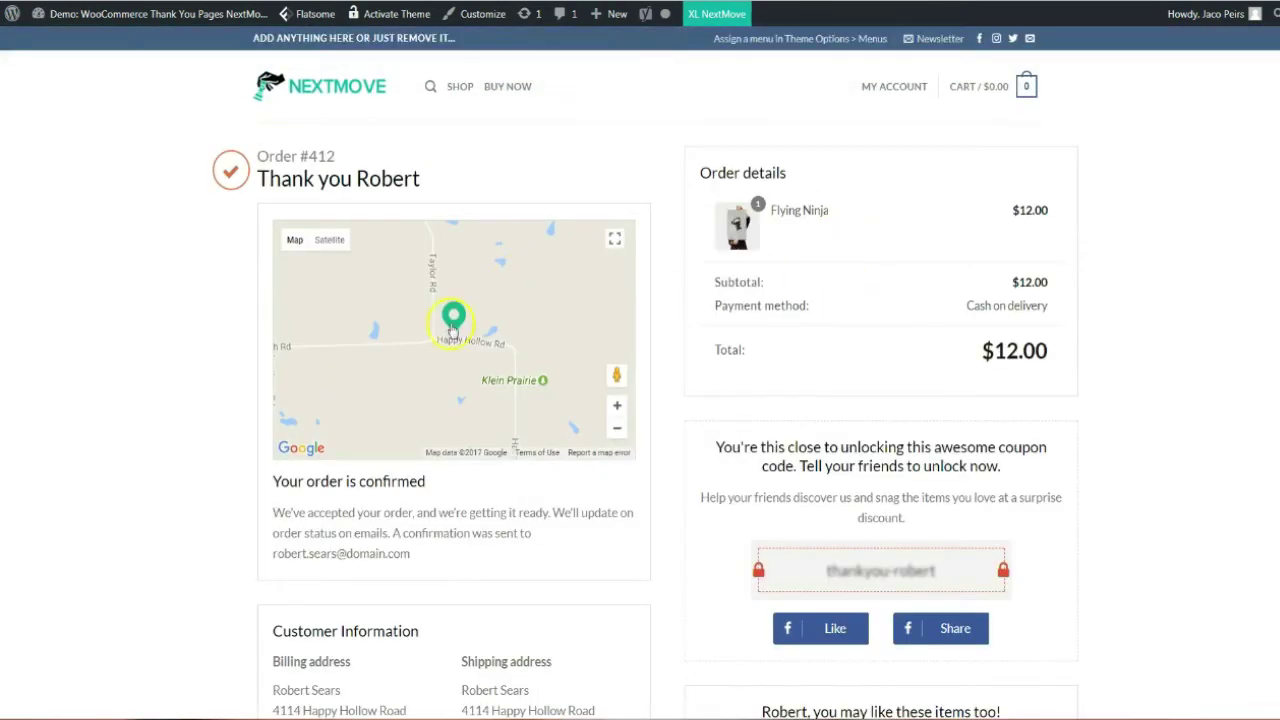
pyautogui.scroll(-5, 694, 443)
pyautogui.scroll(2, 697, 447)
pyautogui.scroll(3, 697, 447)
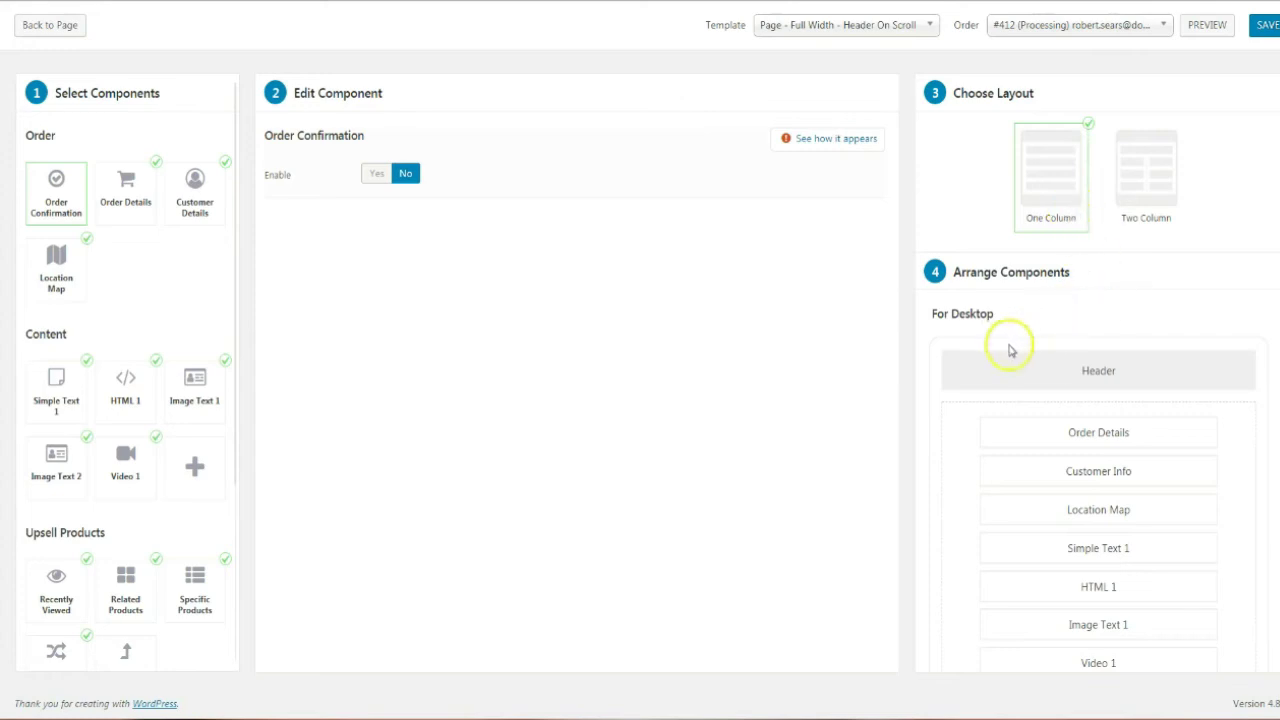
# Step: Examine how the components are arranged for desktop and for mobile
pyautogui.scroll(-3, 1088, 400)
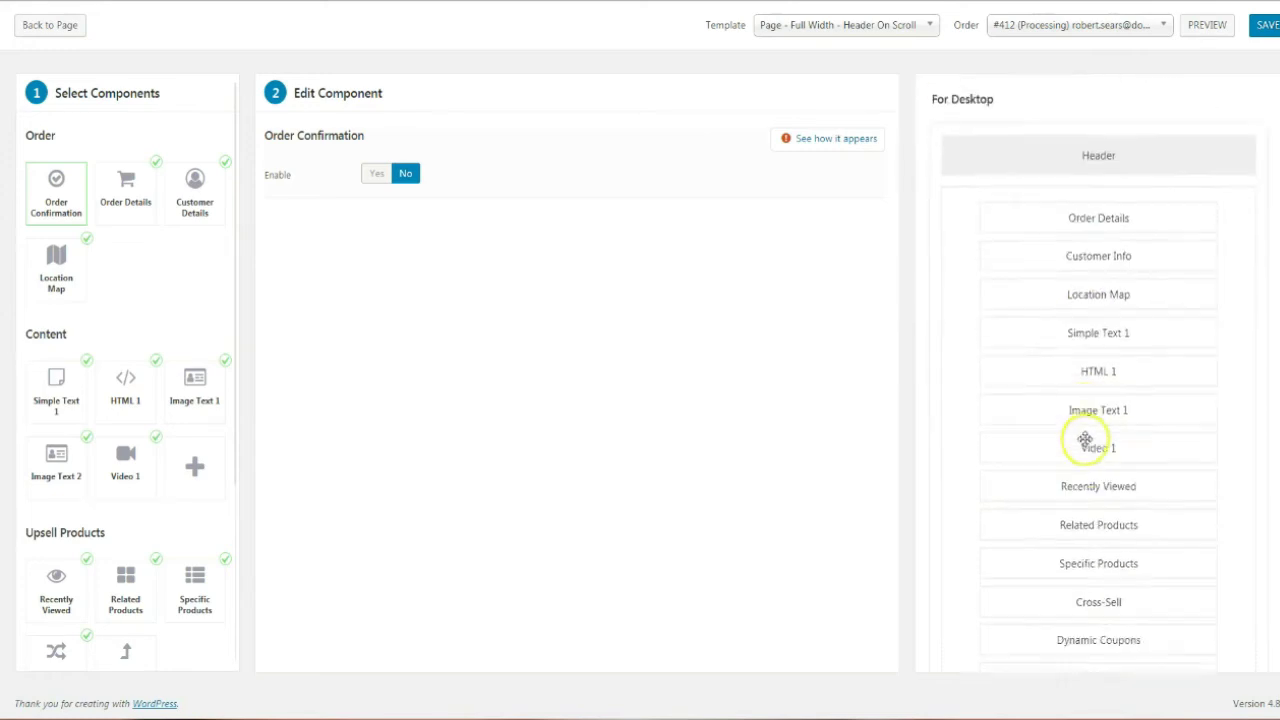
pyautogui.moveTo(1086, 413); pyautogui.dragTo(1088, 386)
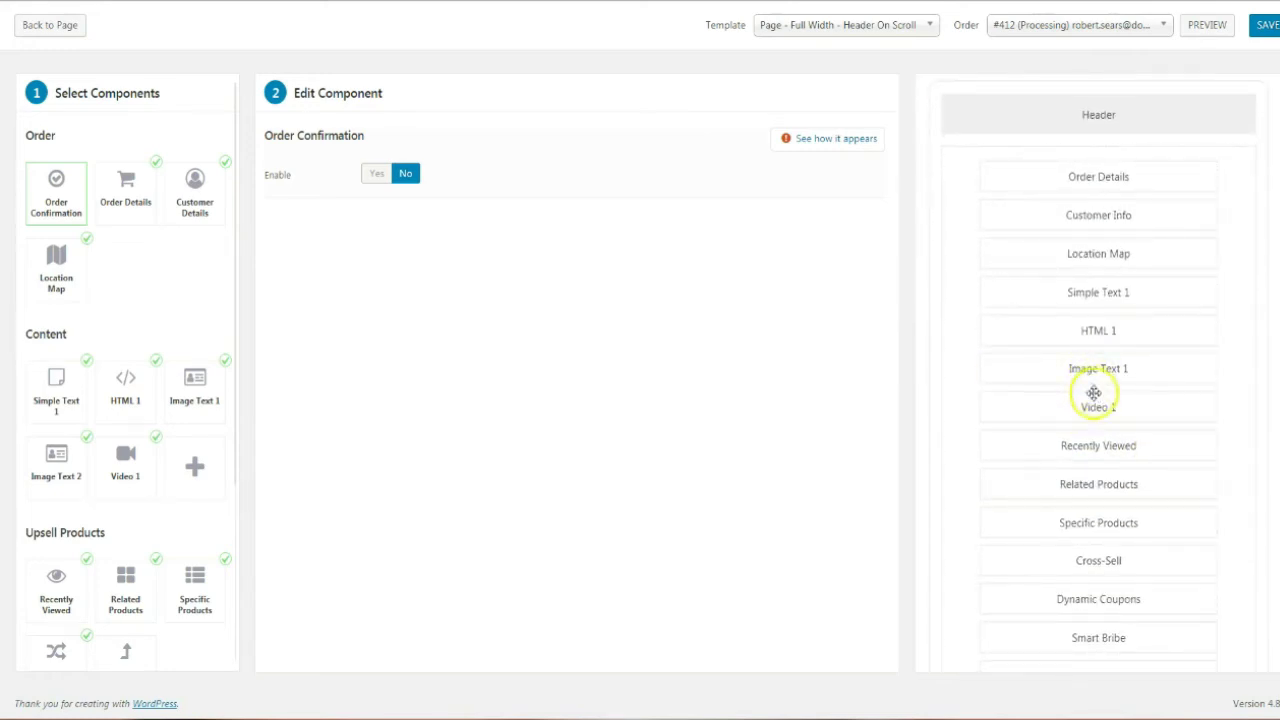
pyautogui.moveTo(1108, 456)
pyautogui.mouseDown()
pyautogui.moveTo(1106, 409)
pyautogui.moveTo(1108, 463)
pyautogui.moveTo(1108, 446)
pyautogui.mouseUp()
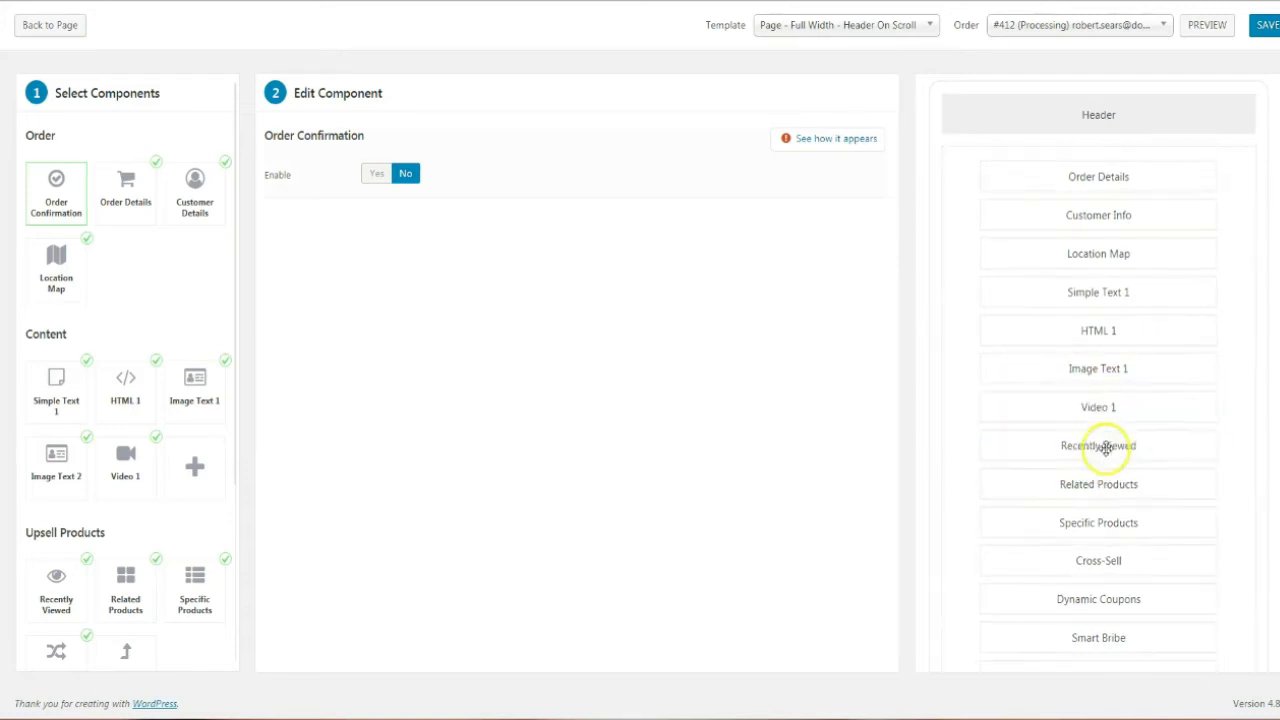
pyautogui.scroll(-1, 1060, 400)
pyautogui.scroll(-5, 1060, 400)
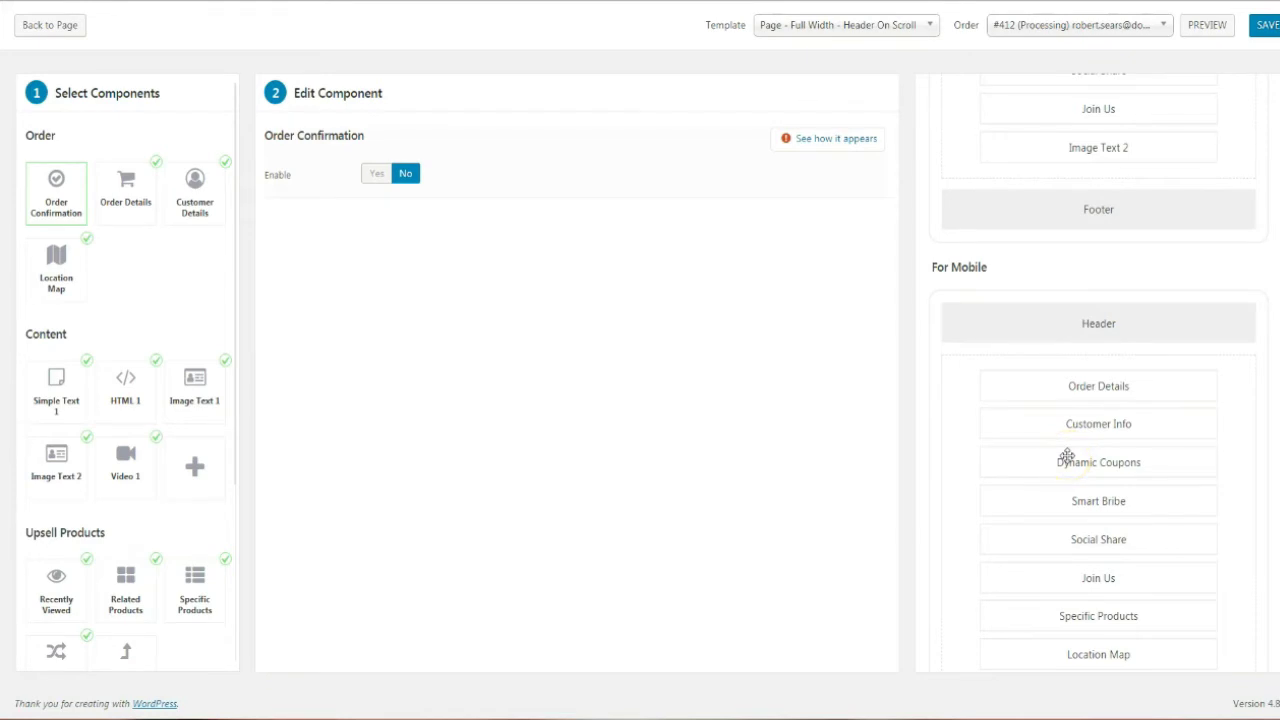
pyautogui.scroll(4, 1067, 456)
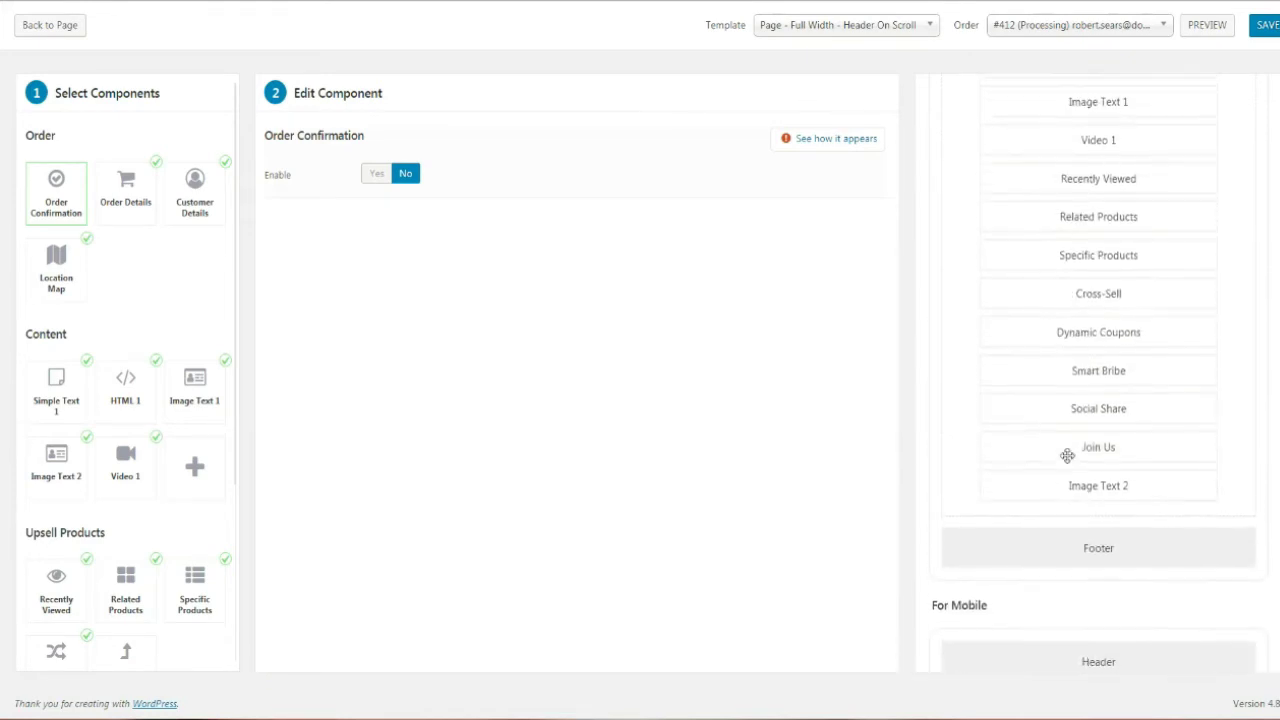
pyautogui.scroll(-4, 1067, 456)
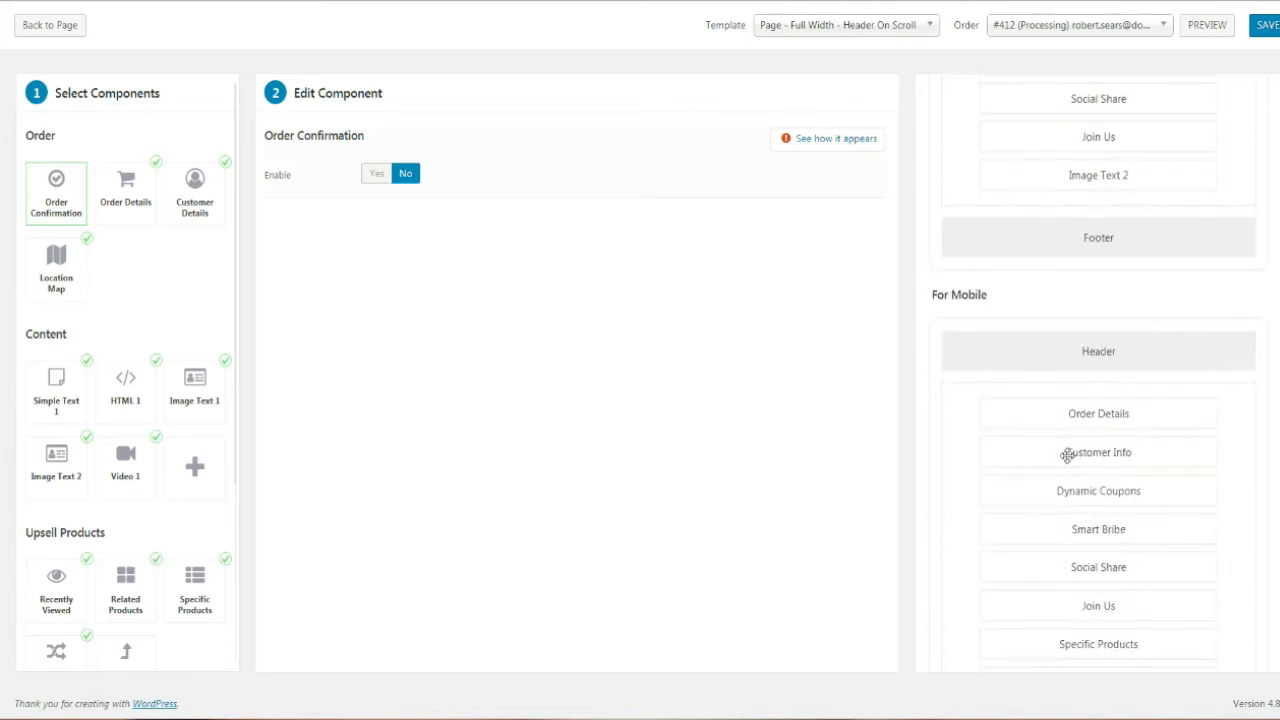
pyautogui.scroll(8, 1067, 456)
pyautogui.scroll(1, 1067, 456)
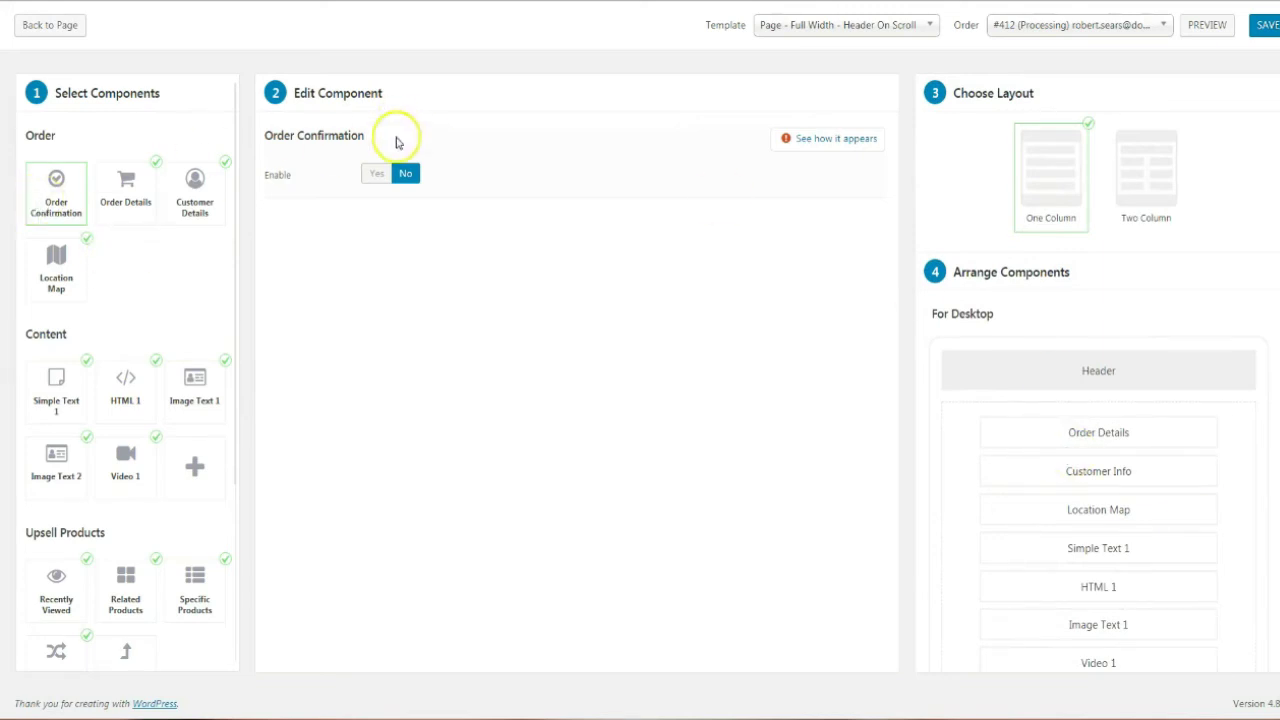
# Step: Re-enable the Order Confirmation component and choose Checkmark as its built-in icon
pyautogui.click(378, 174)
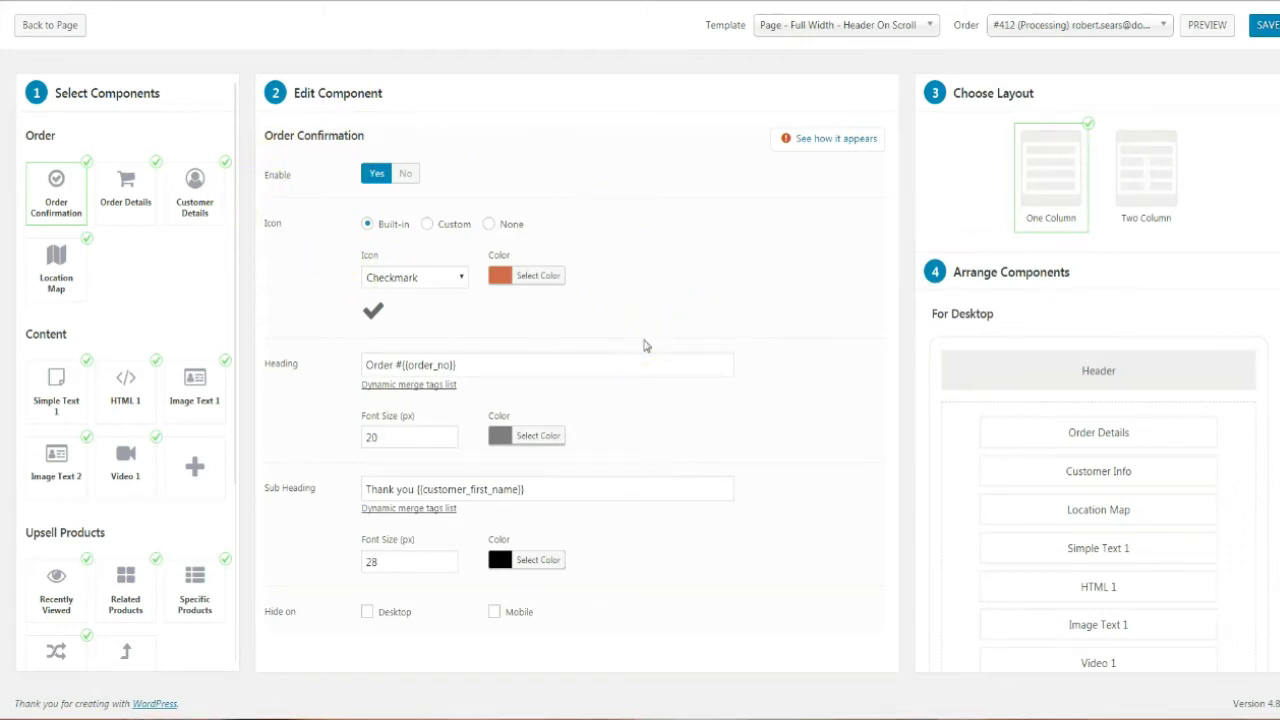
pyautogui.click(430, 280)
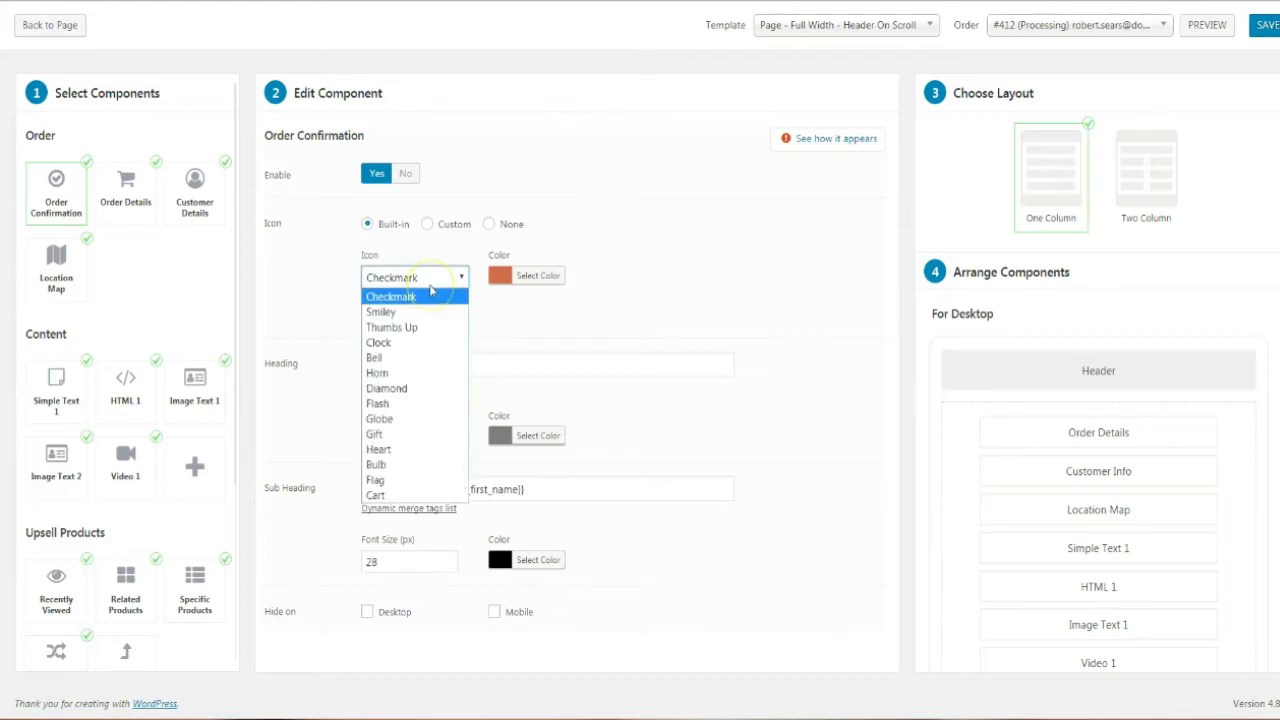
pyautogui.click(430, 296)
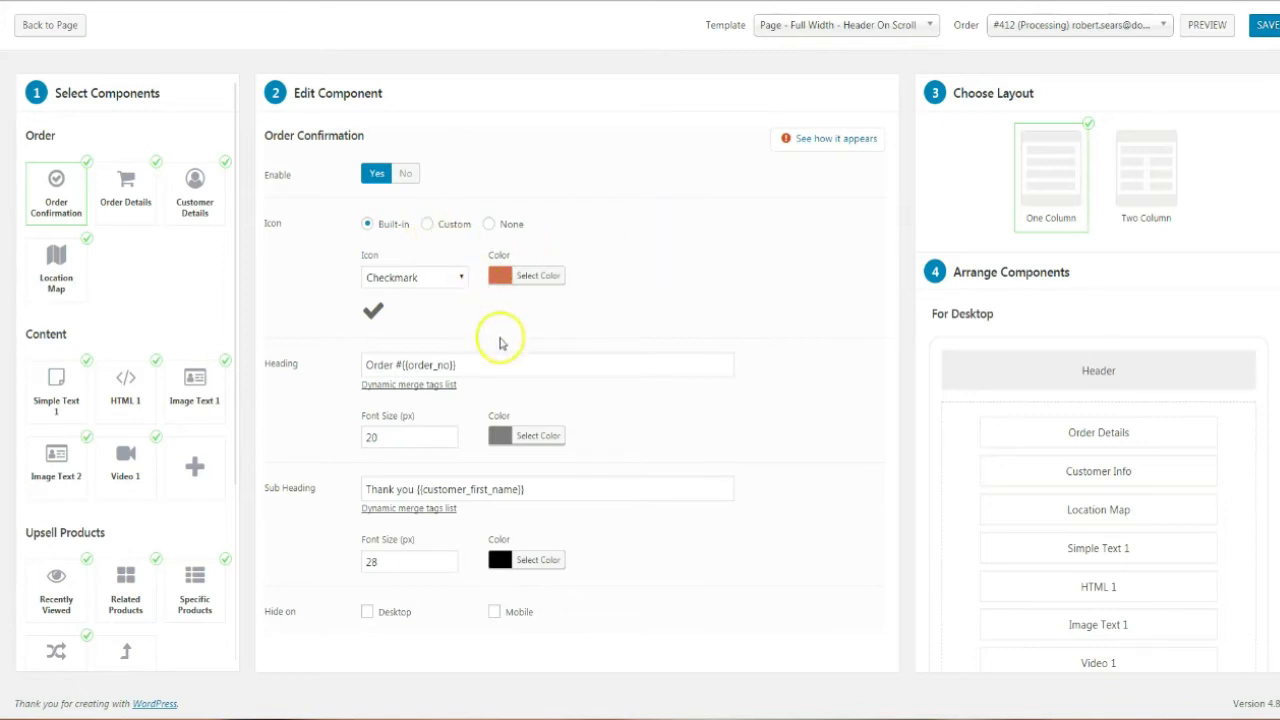
# Step: Review the dynamic merge tags available for the heading, including the customer phone and customer last name tags
pyautogui.moveTo(455, 365); pyautogui.dragTo(395, 366)
pyautogui.click(406, 385)
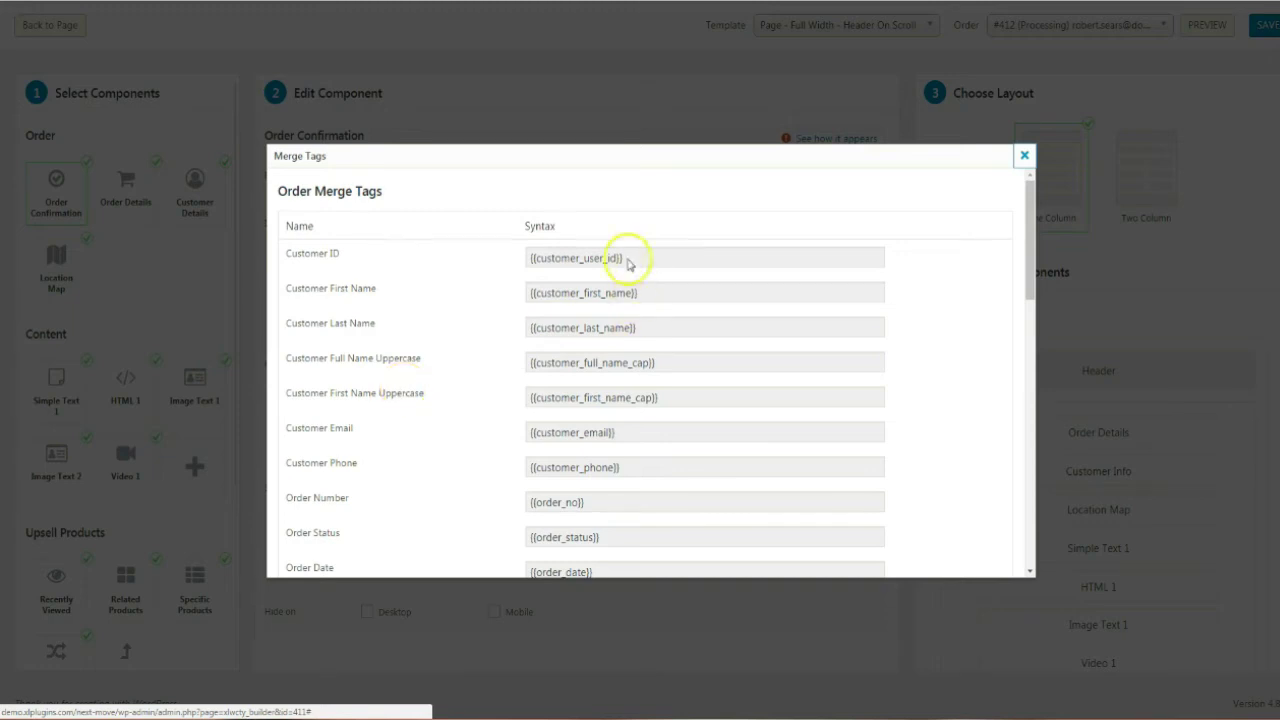
pyautogui.click(530, 470)
pyautogui.click(614, 472)
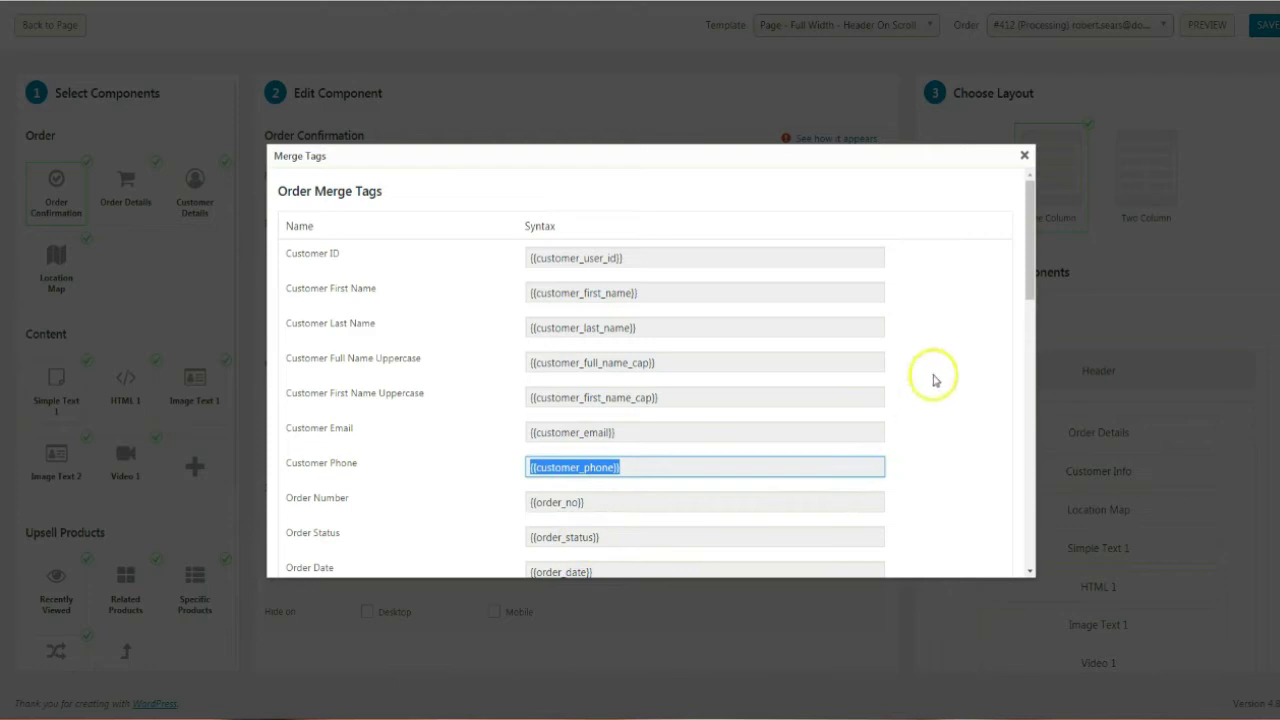
pyautogui.click(589, 334)
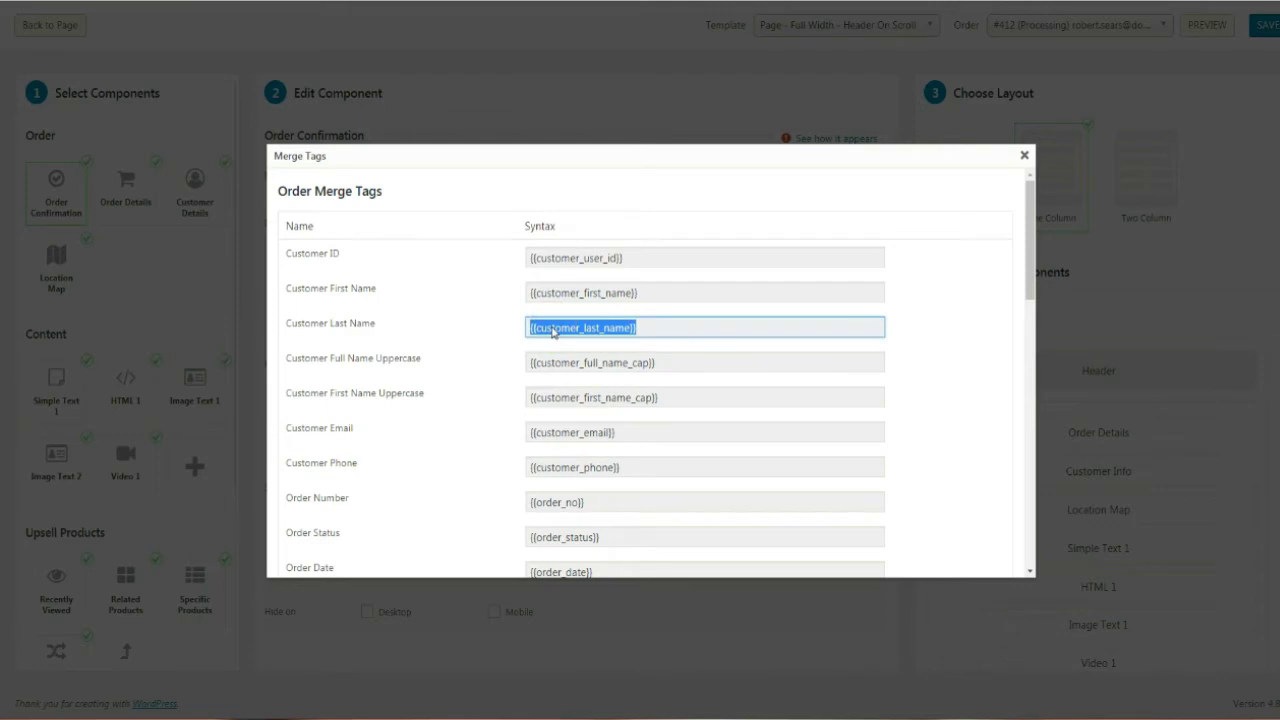
pyautogui.click(589, 101)
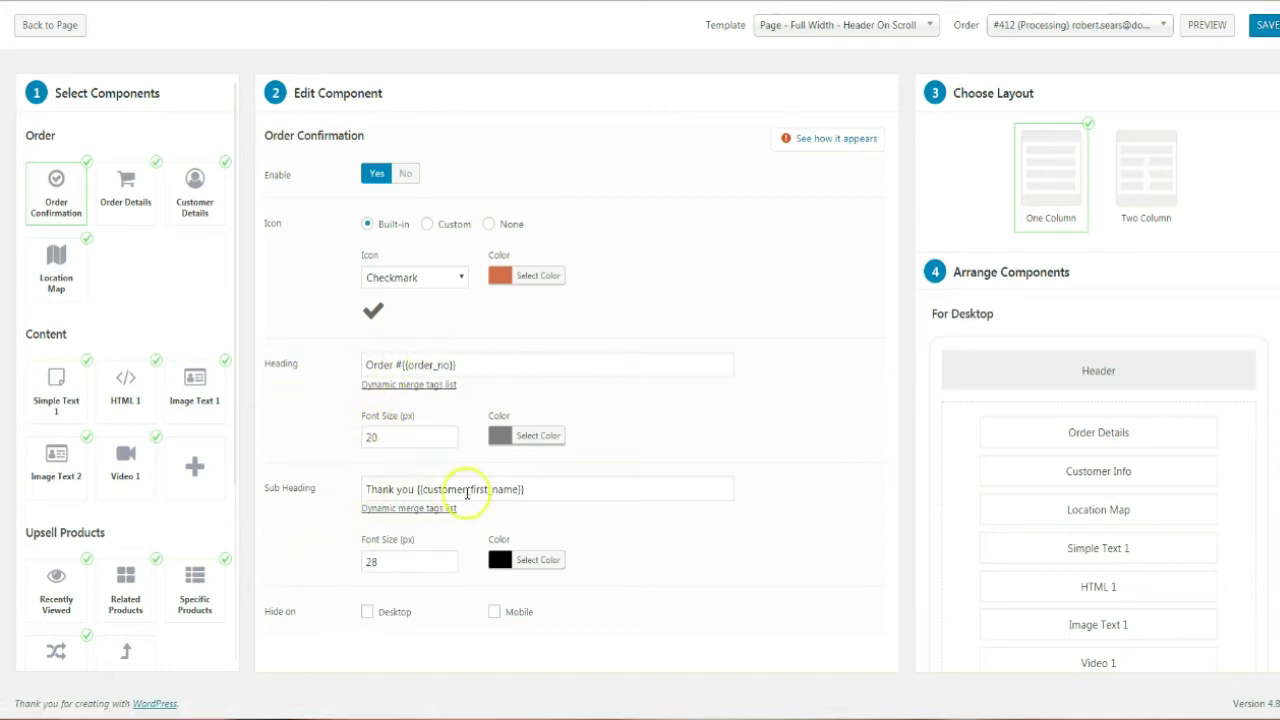
# Step: Compare the customer first name merge tag in the sub heading with the greeting on the sample thank you page
pyautogui.moveTo(418, 490); pyautogui.dragTo(533, 491)
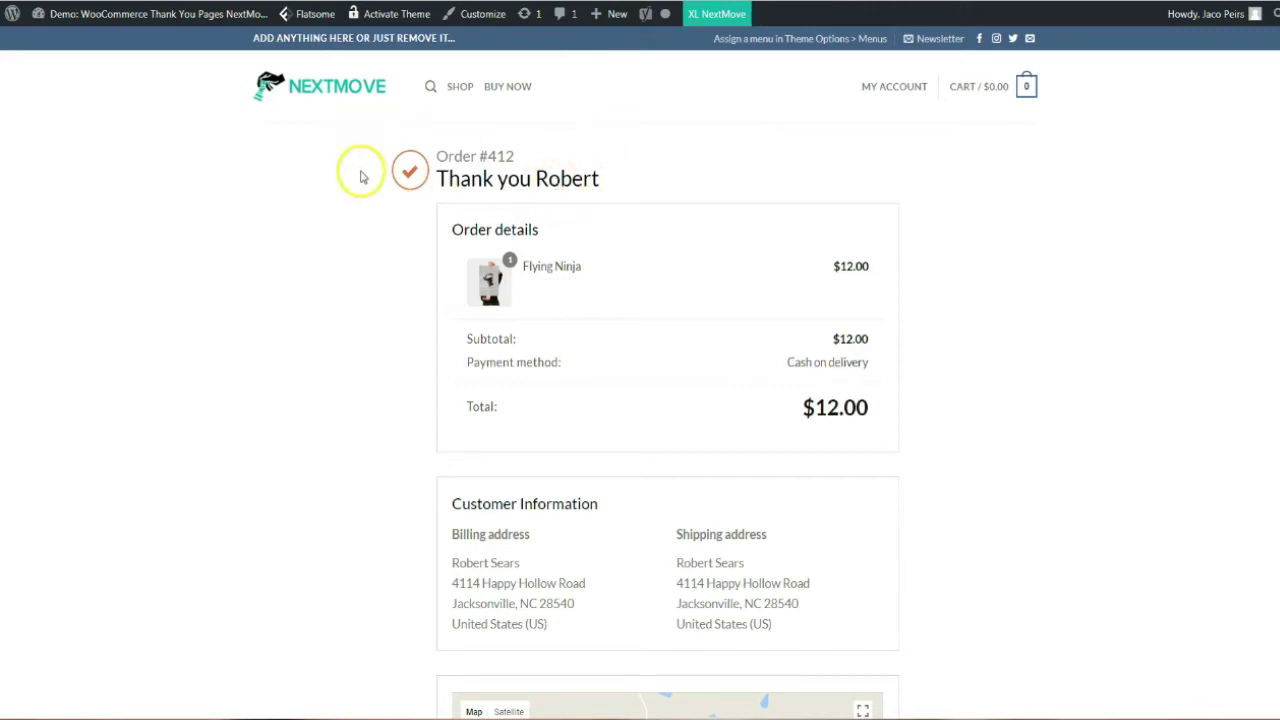
pyautogui.moveTo(454, 157); pyautogui.dragTo(600, 177)
pyautogui.click(538, 165)
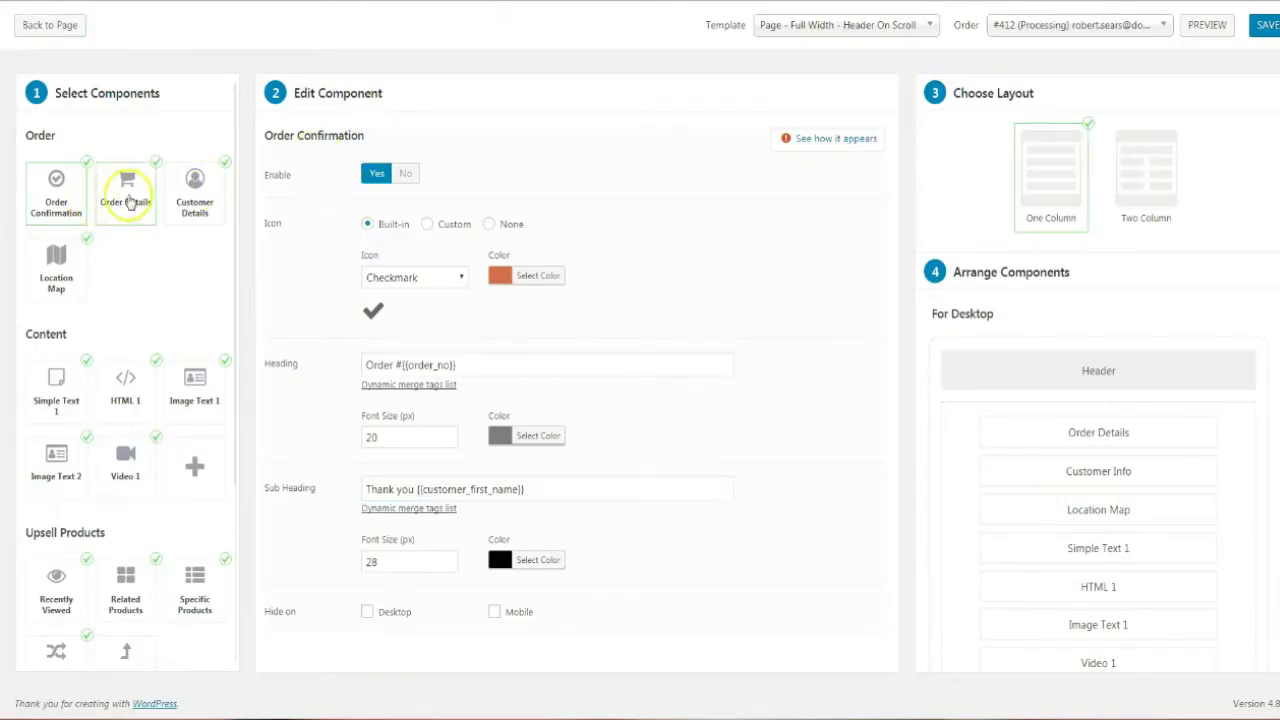
# Step: Open the Order Details component and compare its heading and settings with the order details section on the sample page
pyautogui.click(127, 200)
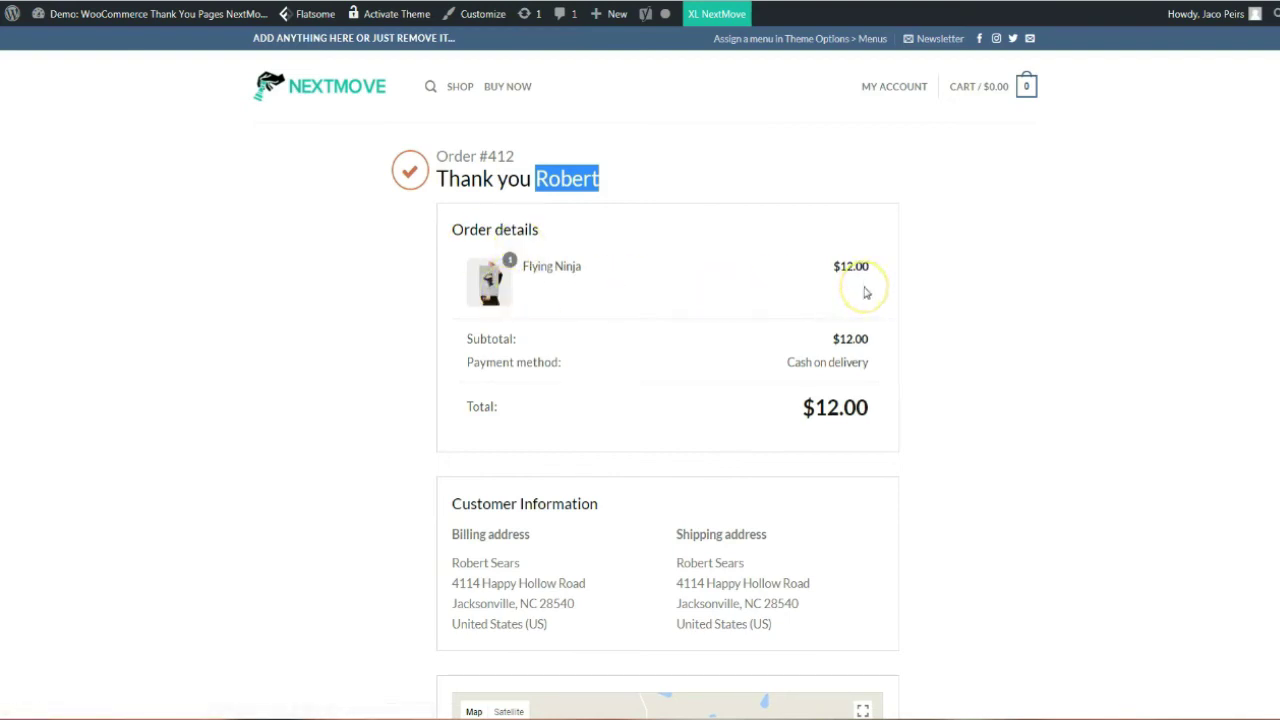
pyautogui.moveTo(813, 362); pyautogui.dragTo(868, 362)
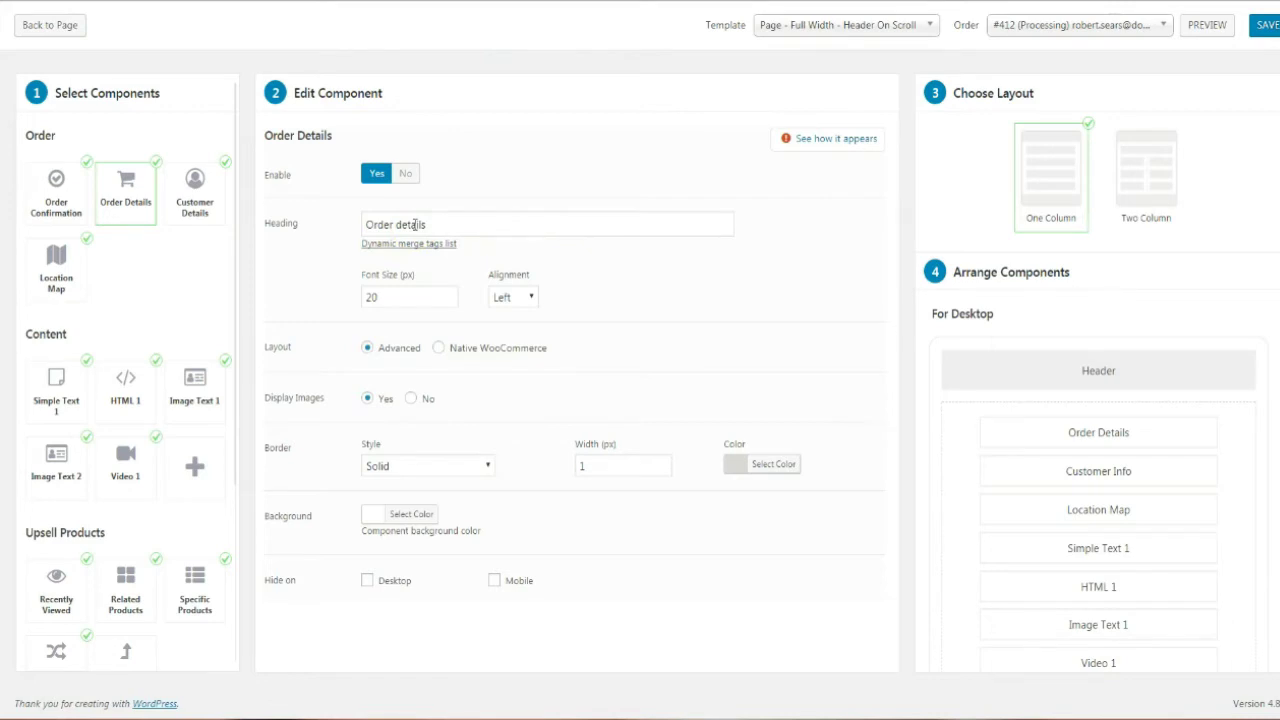
pyautogui.doubleClick(428, 225)
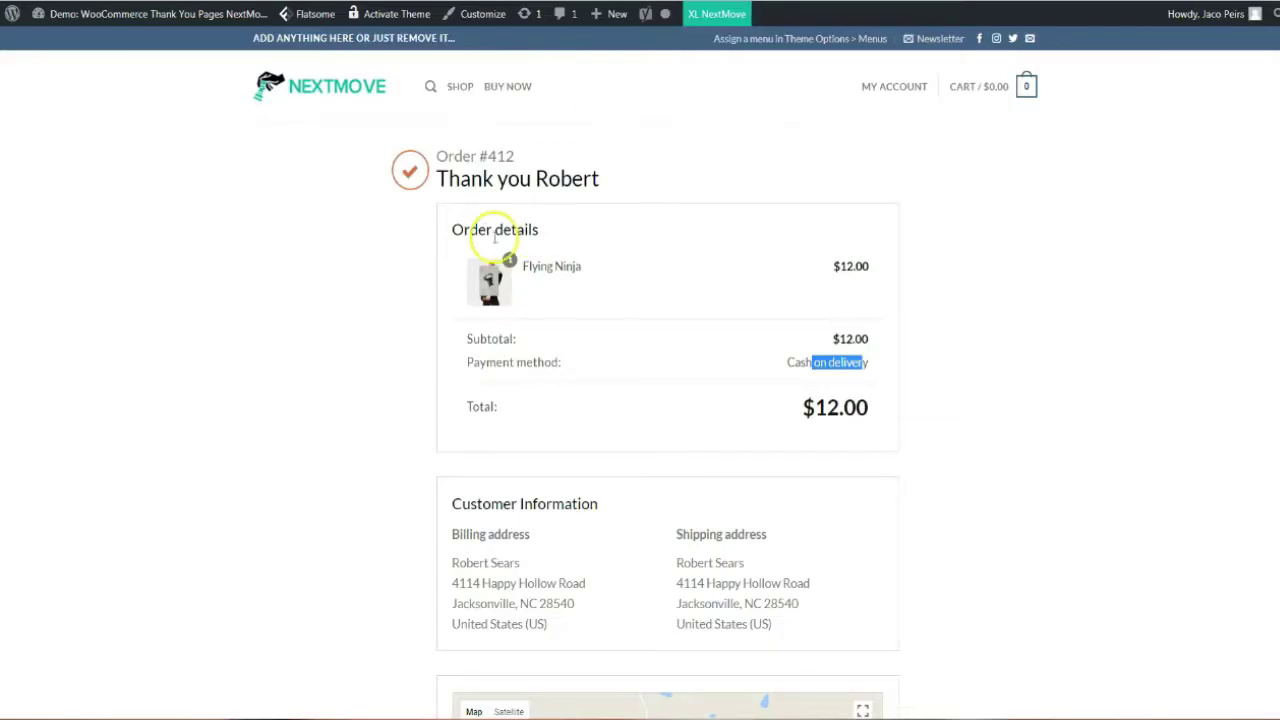
pyautogui.moveTo(467, 232); pyautogui.dragTo(529, 229)
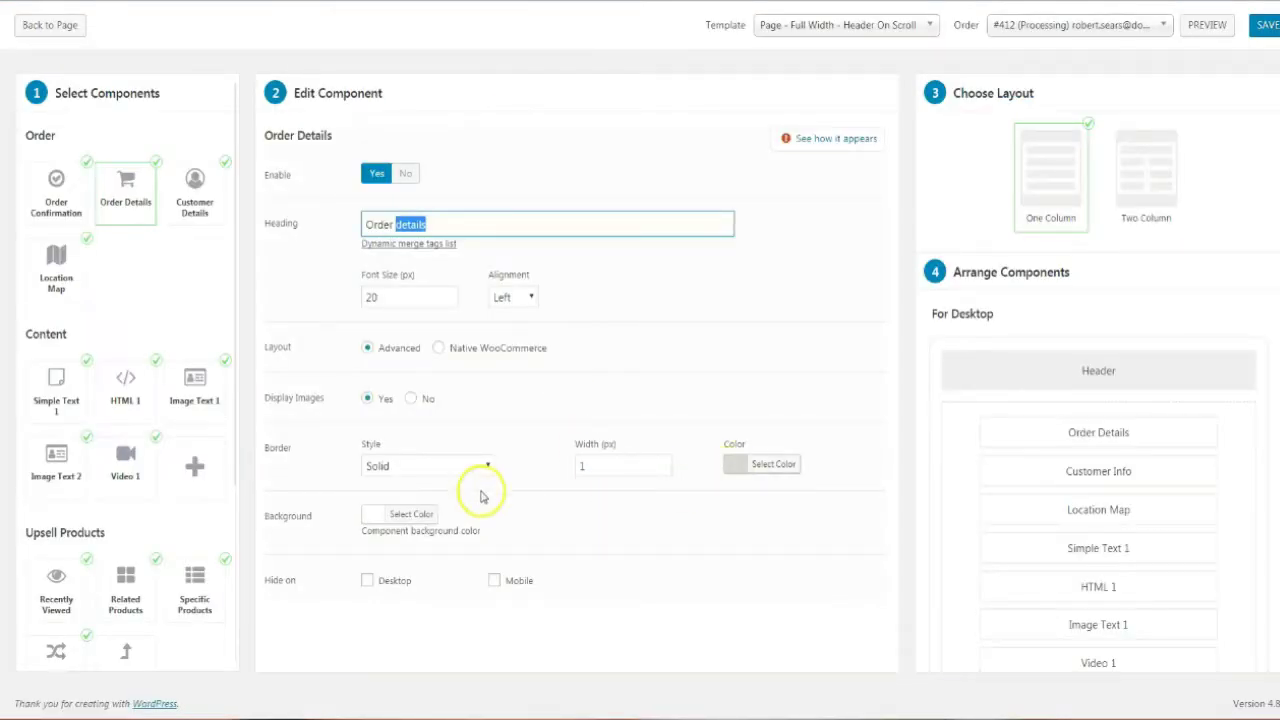
# Step: Open the Customer Details component and review its heading, font size and alignment against the customer information on the sample page
pyautogui.click(180, 220)
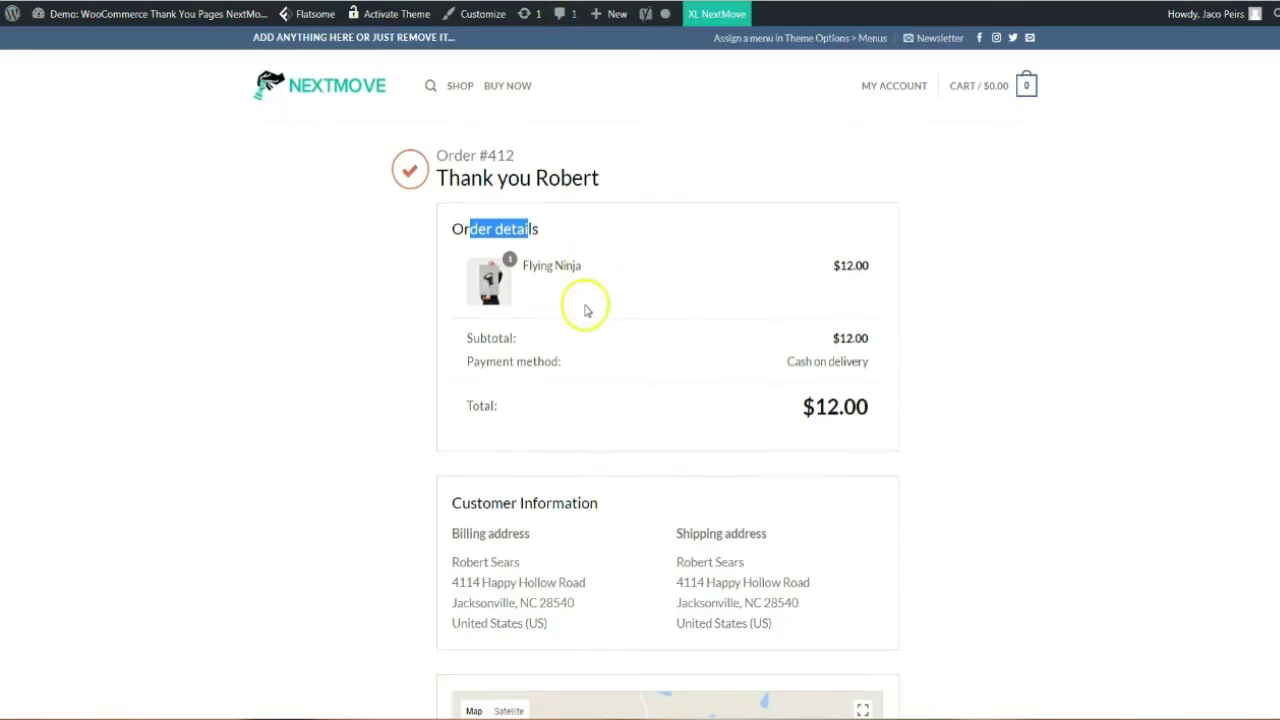
pyautogui.scroll(-1, 520, 340)
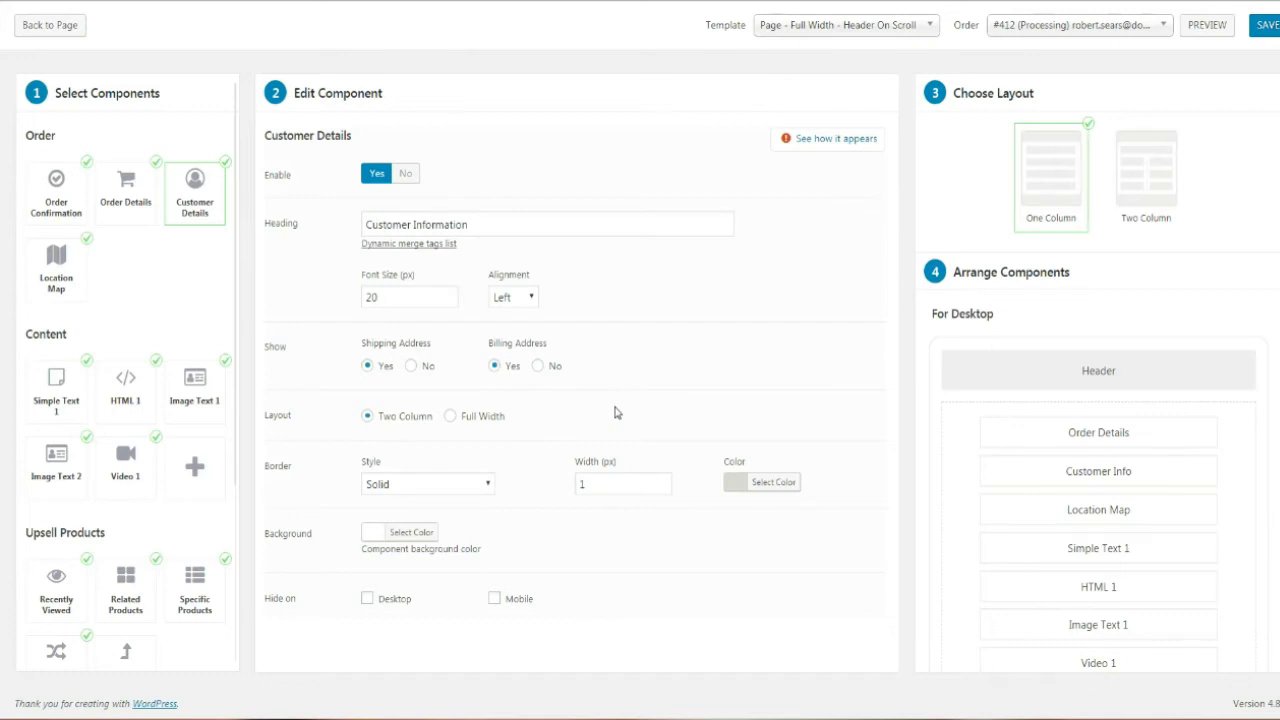
pyautogui.click(392, 226)
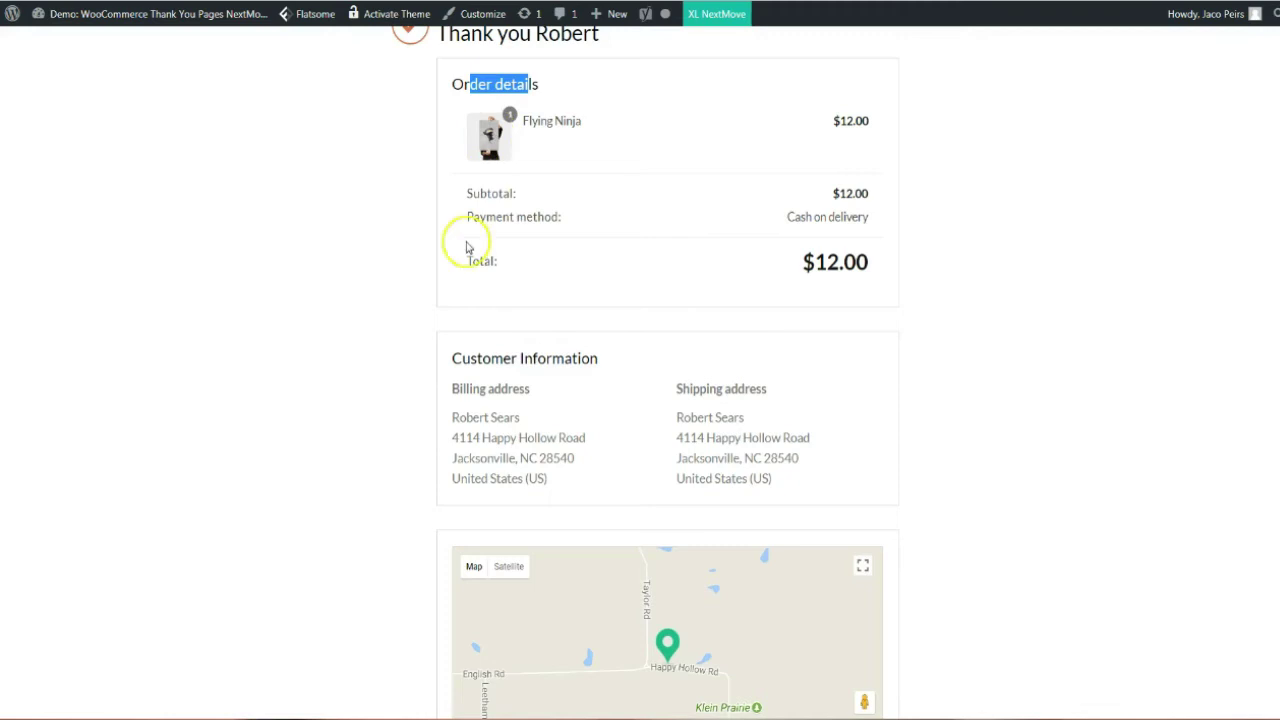
pyautogui.click(451, 373)
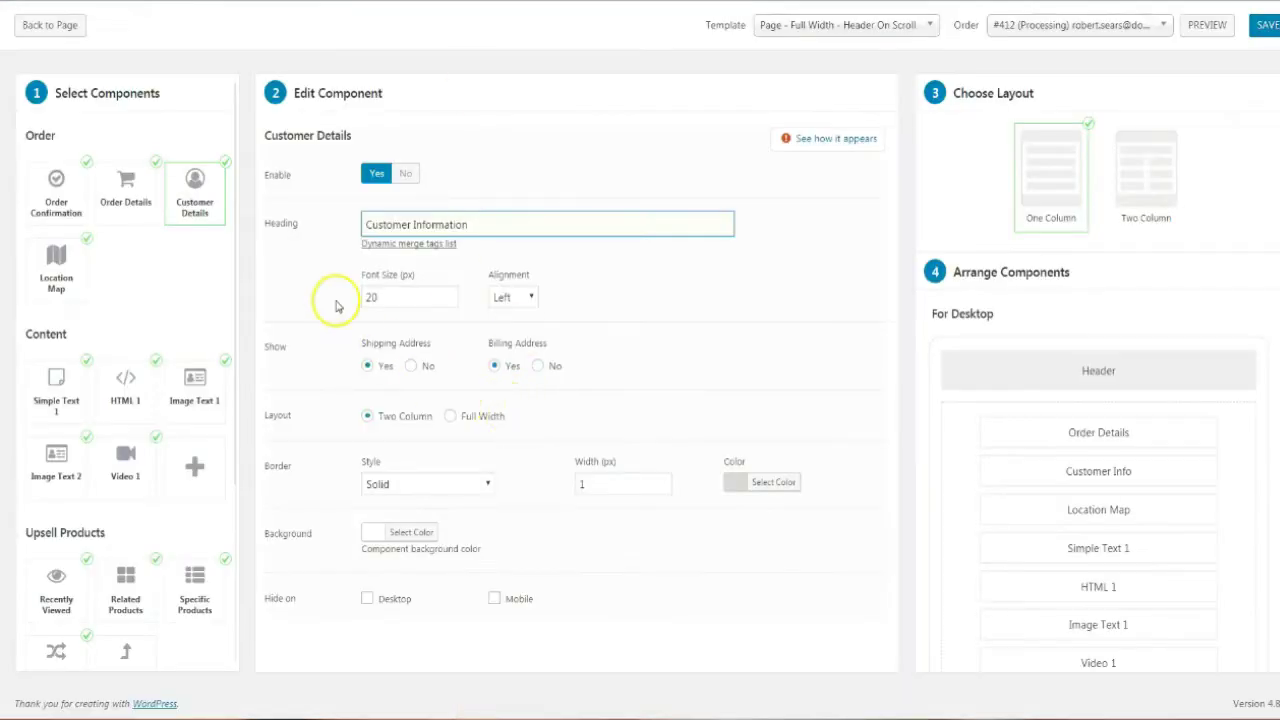
pyautogui.click(395, 297)
pyautogui.click(505, 297)
pyautogui.click(396, 362)
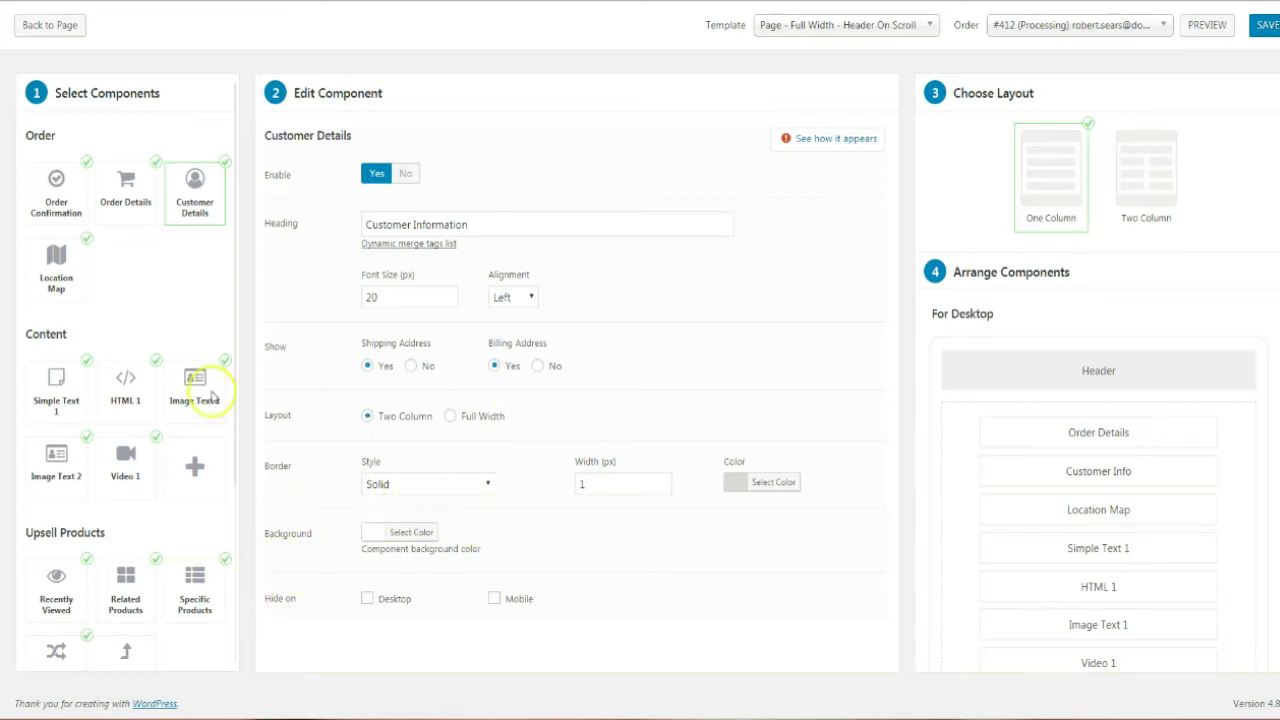
# Step: Open the Location Map component and review its marker text and built-in marker icon choices alongside the sample page's map
pyautogui.click(74, 288)
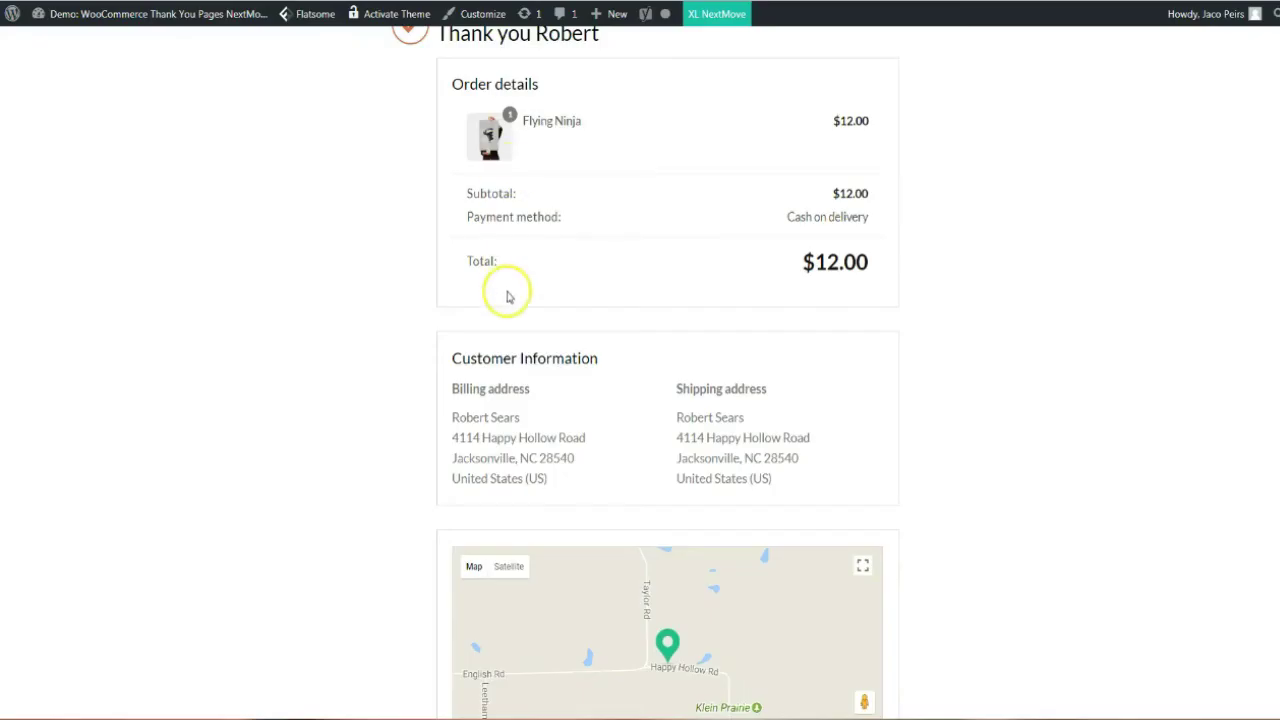
pyautogui.scroll(-2, 530, 340)
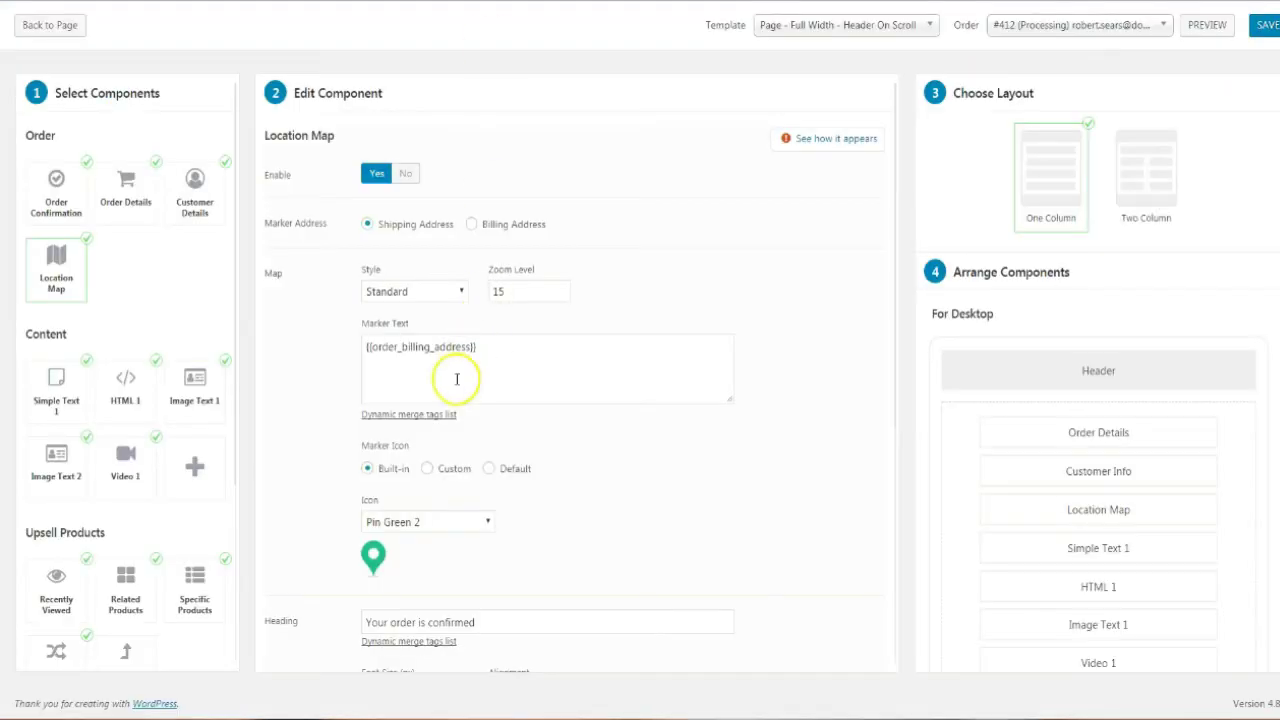
pyautogui.scroll(-3, 457, 440)
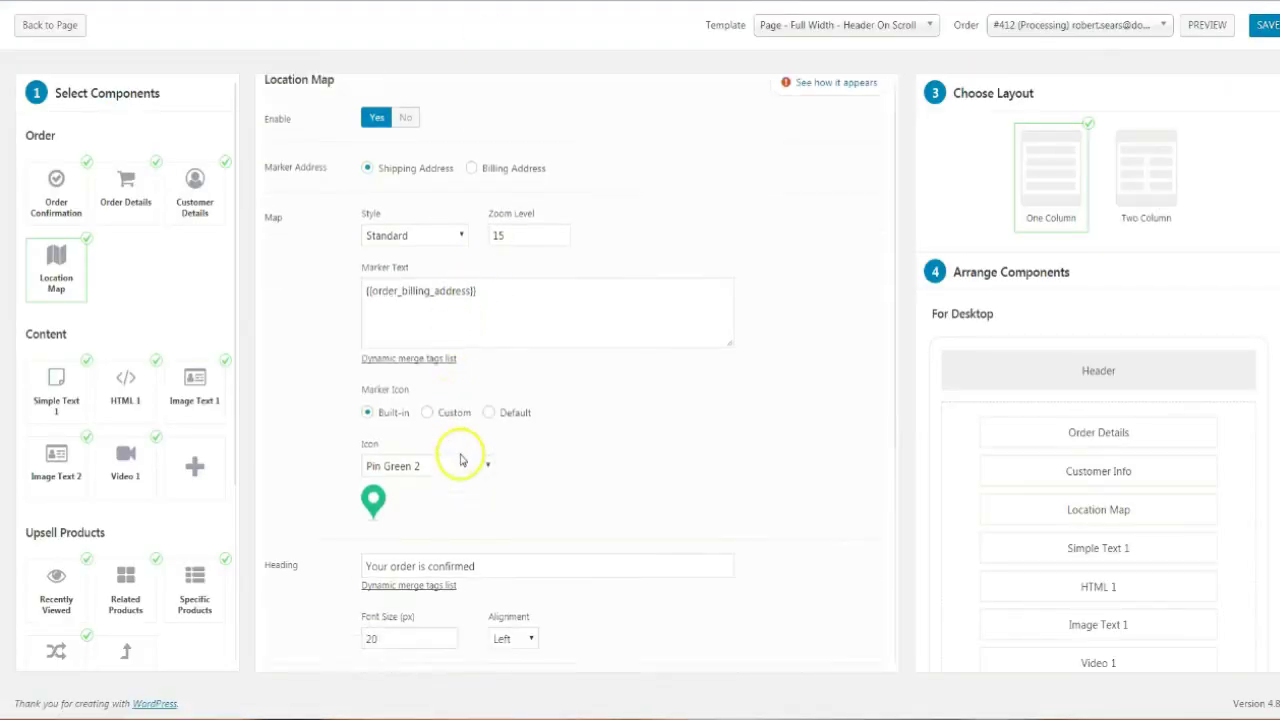
pyautogui.click(466, 390)
pyautogui.click(465, 393)
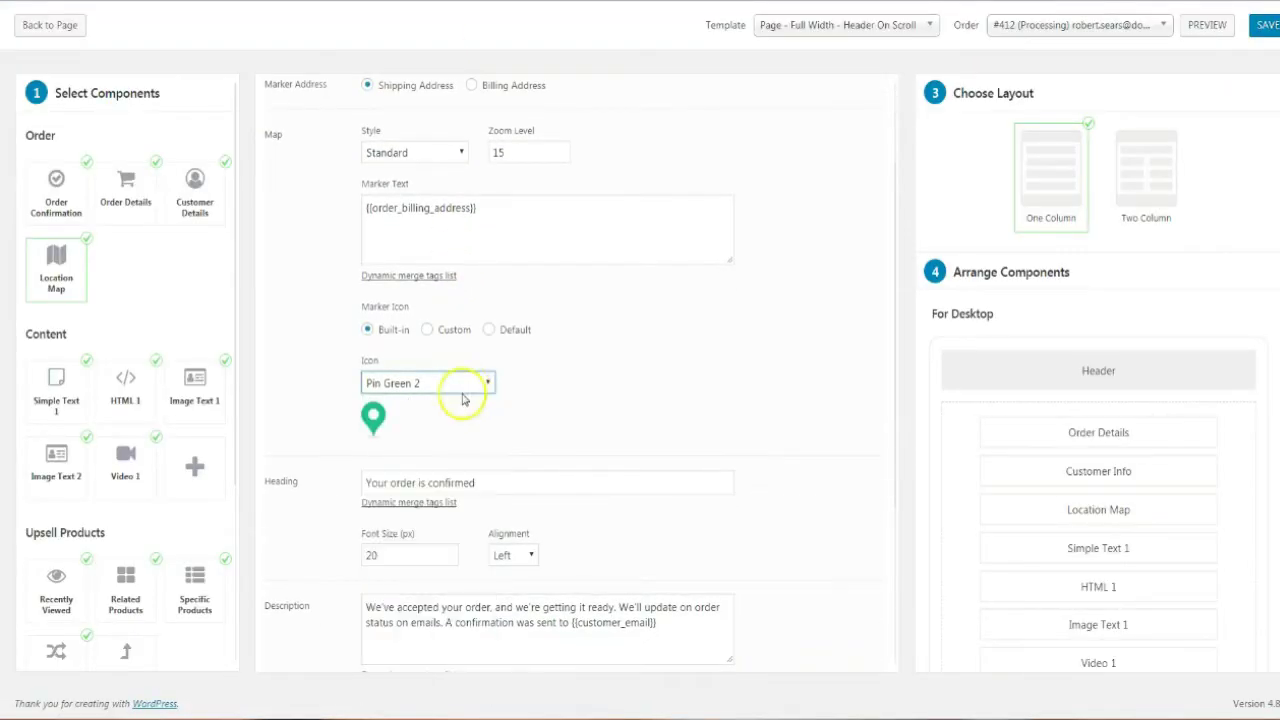
# Step: Try other built-in marker icons for the Location Map and set the icon to Pin Blue 4
pyautogui.click(400, 382)
pyautogui.click(391, 417)
pyautogui.click(415, 390)
pyautogui.click(400, 448)
pyautogui.click(414, 387)
pyautogui.click(560, 409)
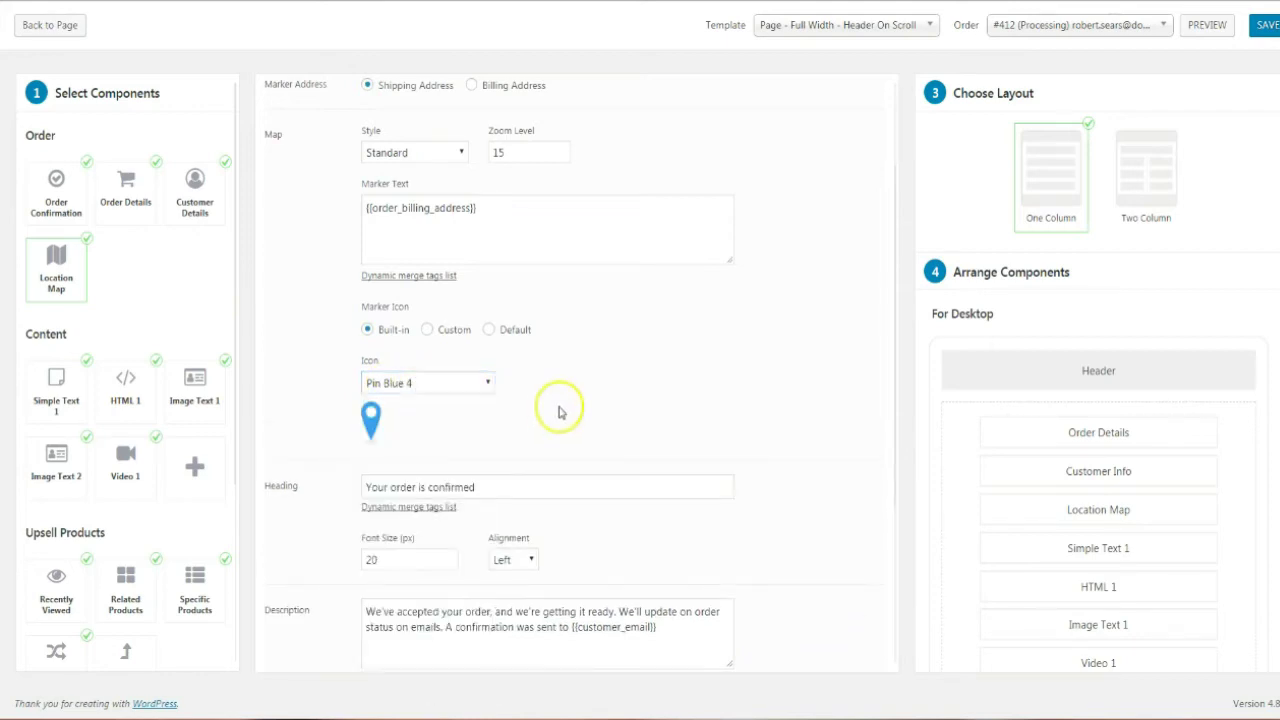
# Step: Review the Location Map's heading, description with the customer email merge tag, border, background and device visibility settings
pyautogui.scroll(-3, 410, 429)
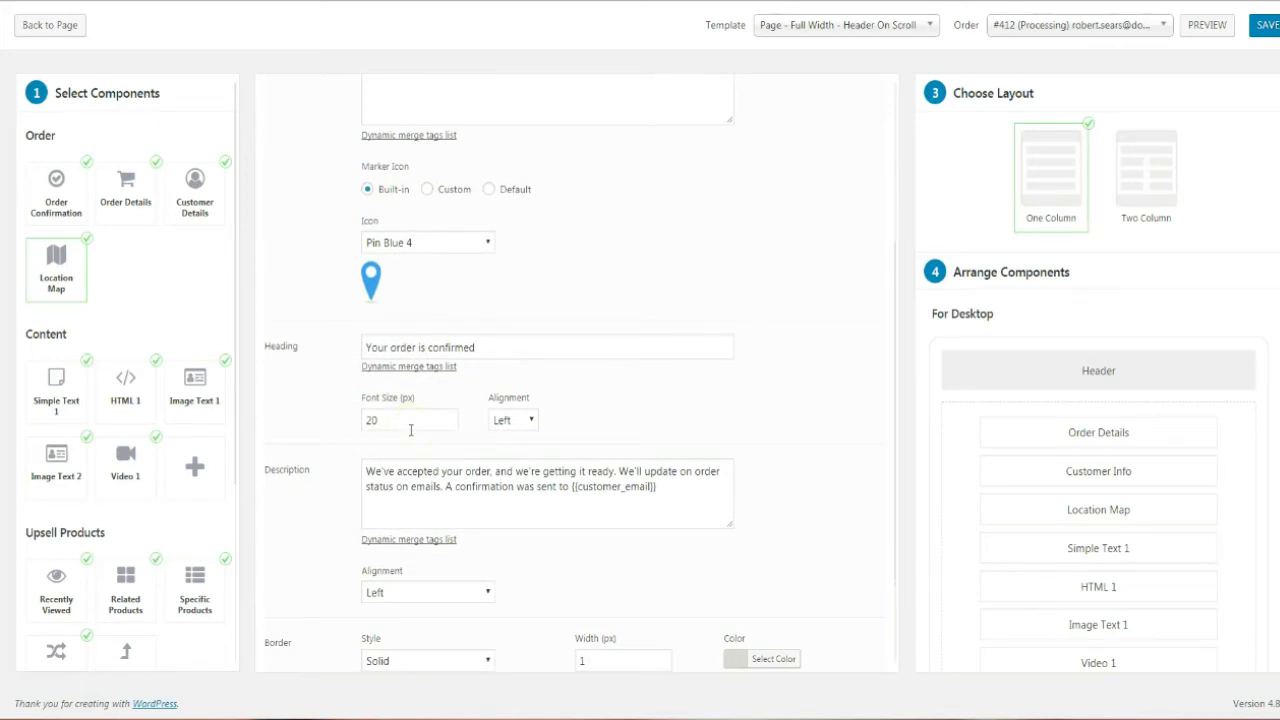
pyautogui.tripleClick(486, 349)
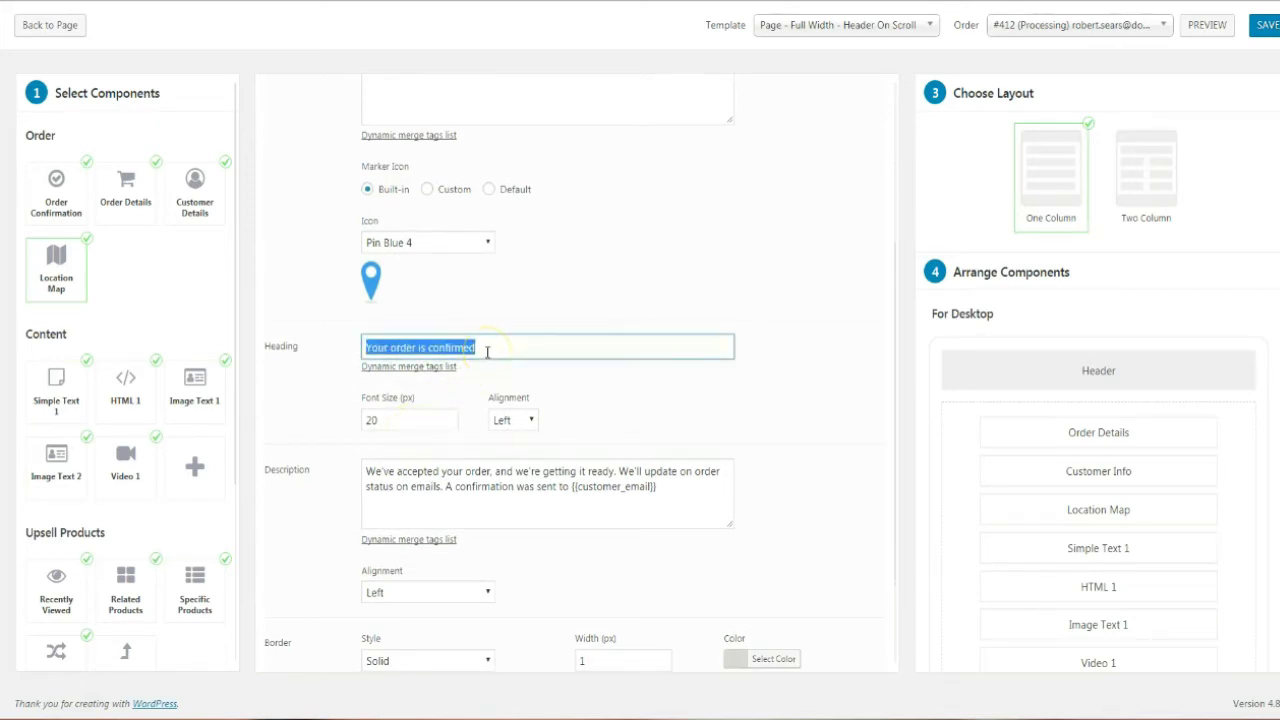
pyautogui.scroll(-3, 508, 462)
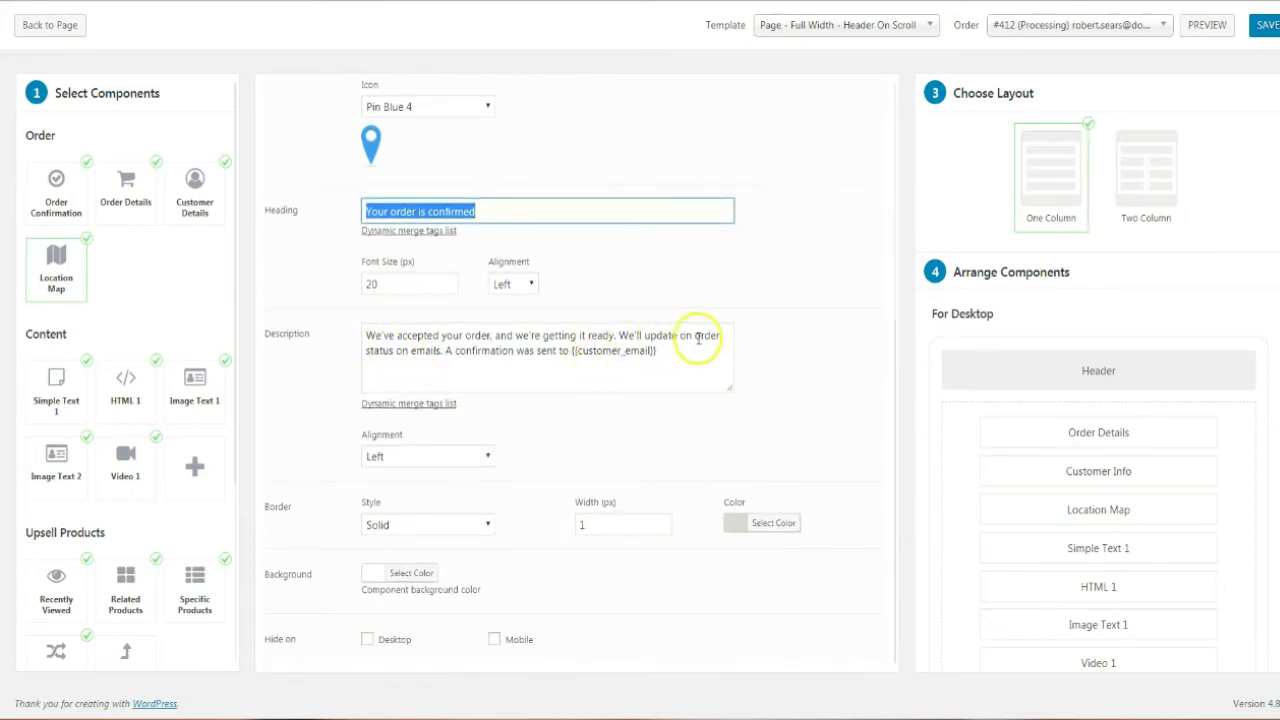
pyautogui.moveTo(593, 351)
pyautogui.mouseDown()
pyautogui.moveTo(670, 352)
pyautogui.moveTo(571, 356)
pyautogui.mouseUp()
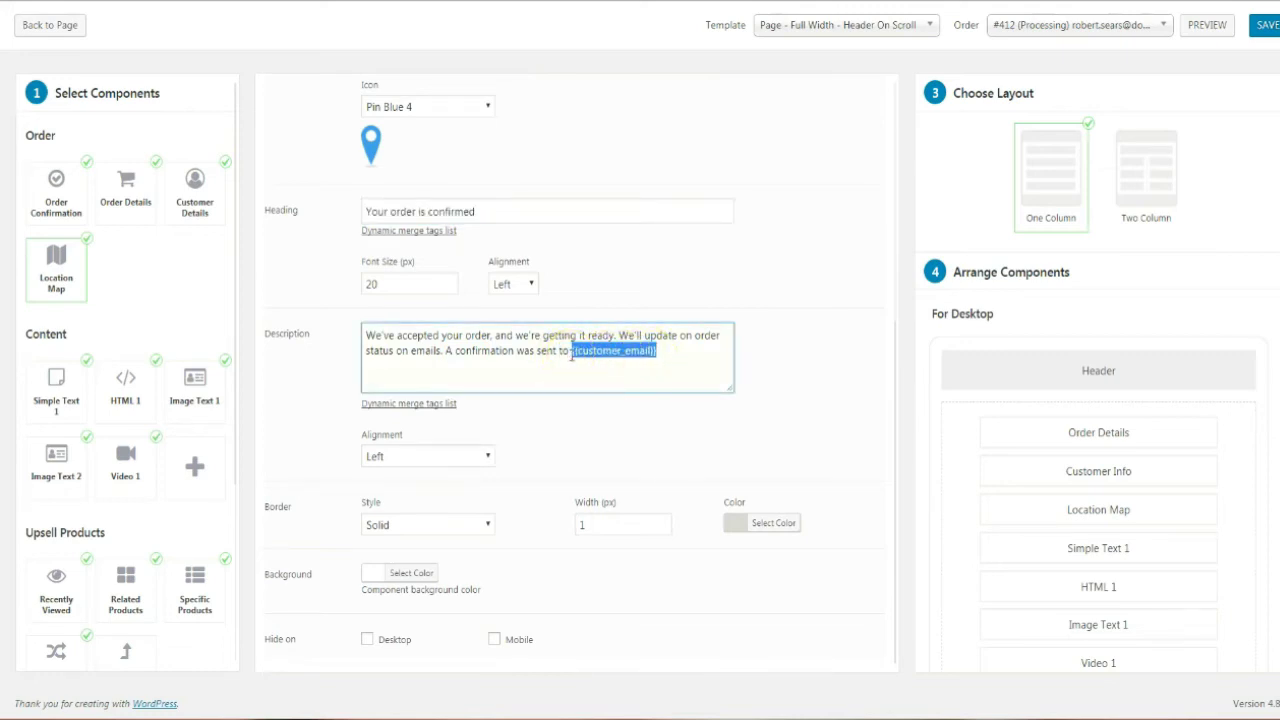
pyautogui.click(535, 402)
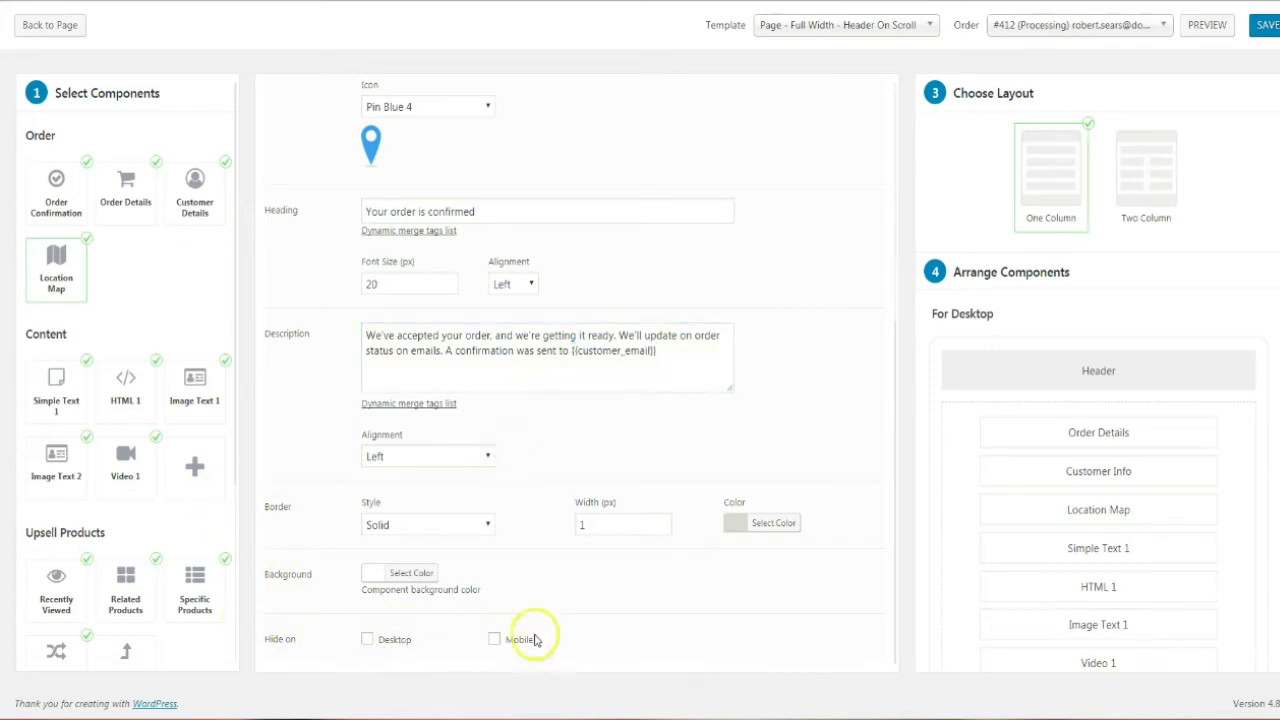
pyautogui.scroll(3, 566, 563)
pyautogui.scroll(2, 568, 566)
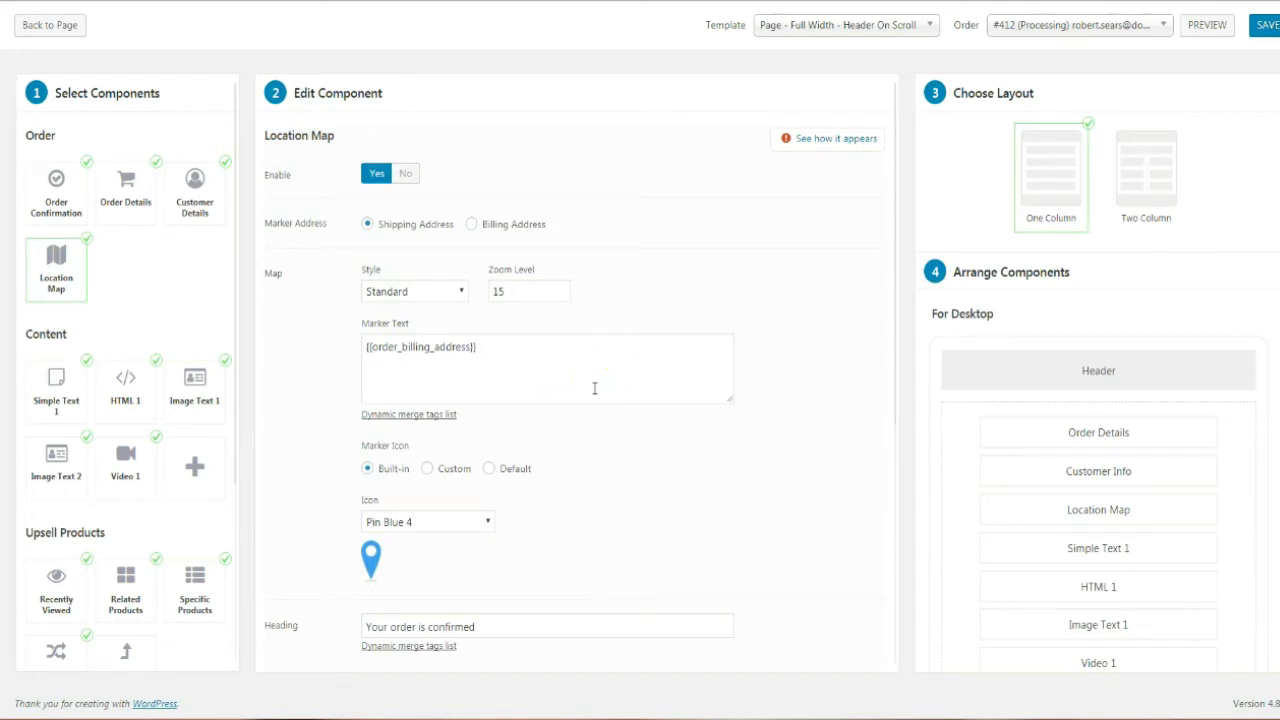
pyautogui.scroll(-3, 594, 388)
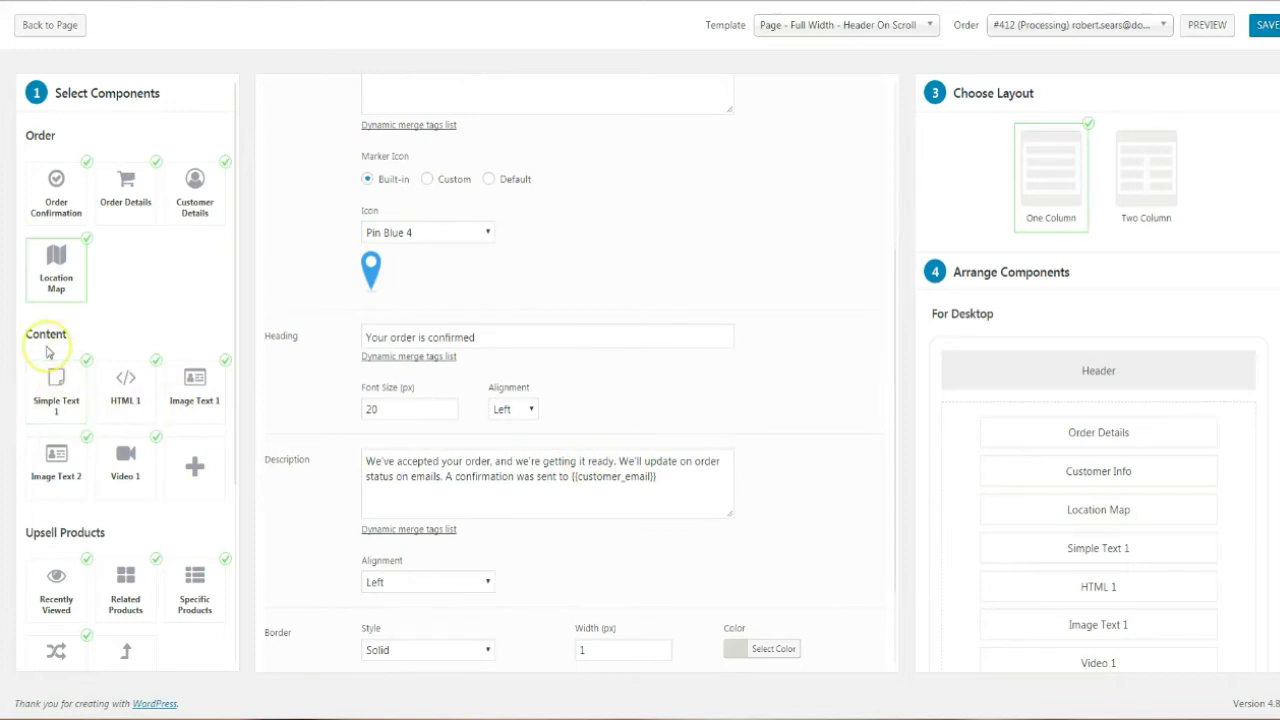
# Step: Clear the placeholder text of the Simple Text 1 component and check the Simple Text Field section on the sample page
pyautogui.click(50, 408)
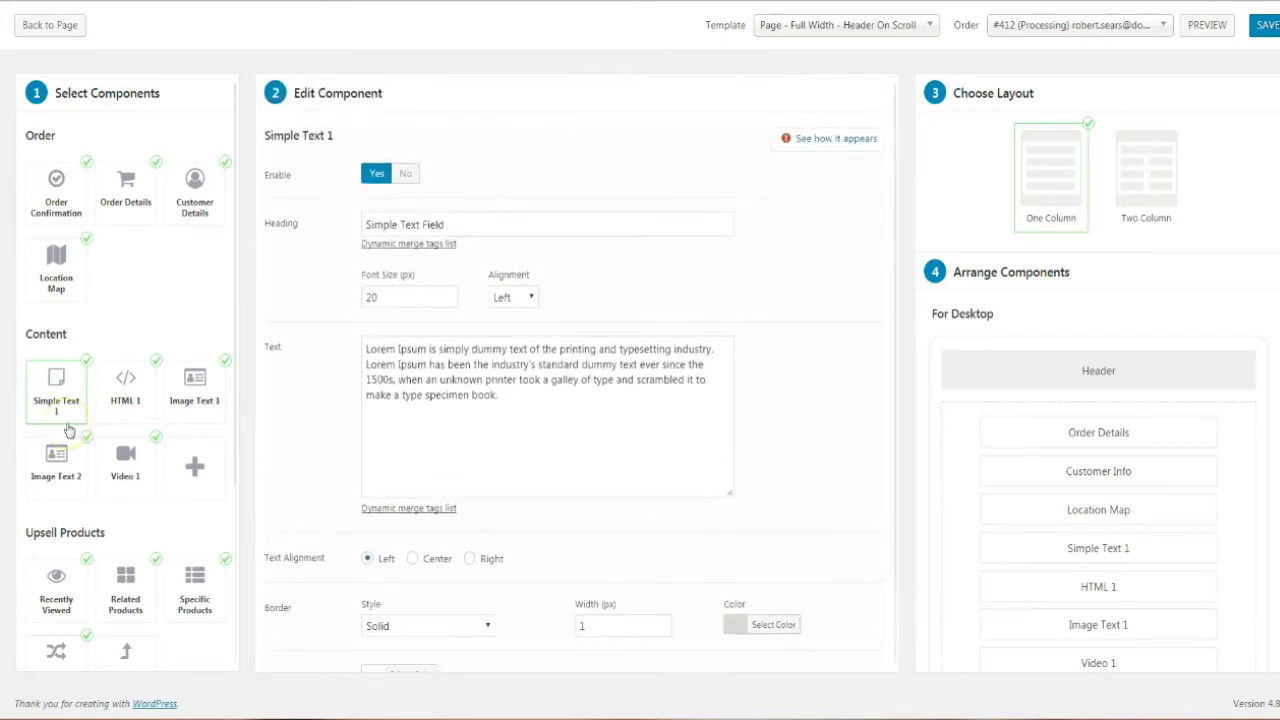
pyautogui.click(529, 252)
pyautogui.tripleClick(428, 394)
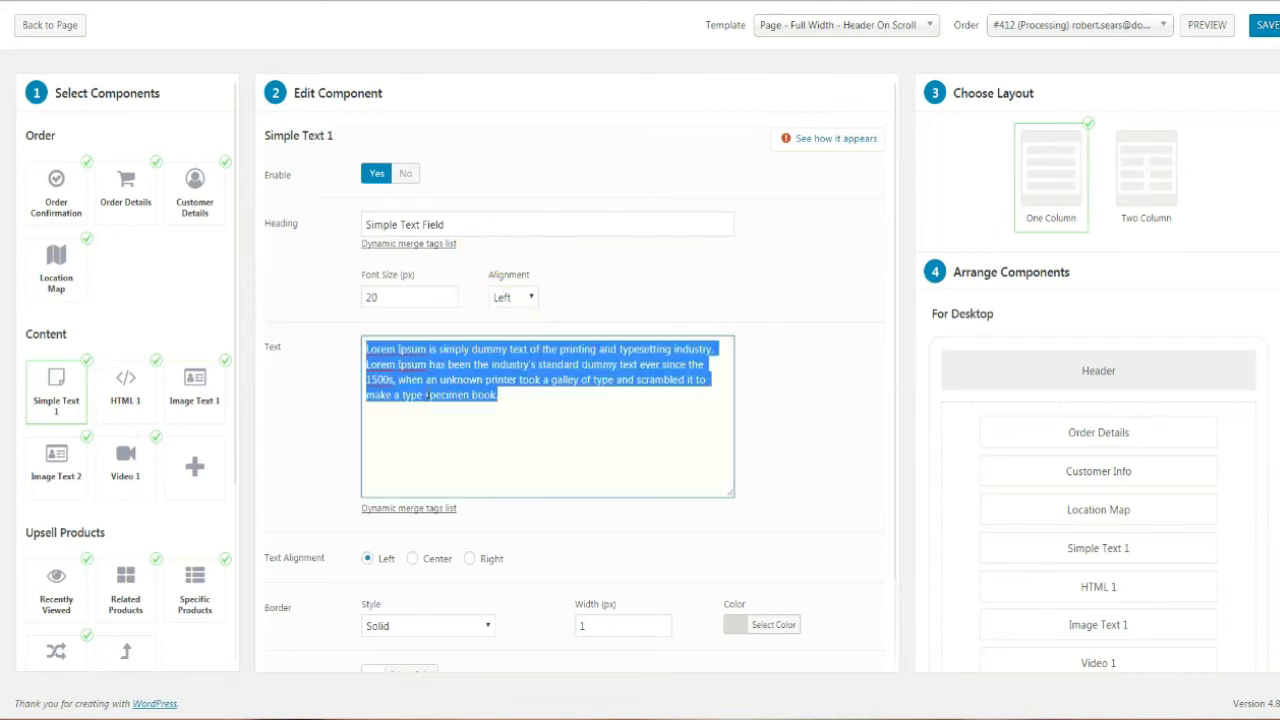
pyautogui.press('Delete')
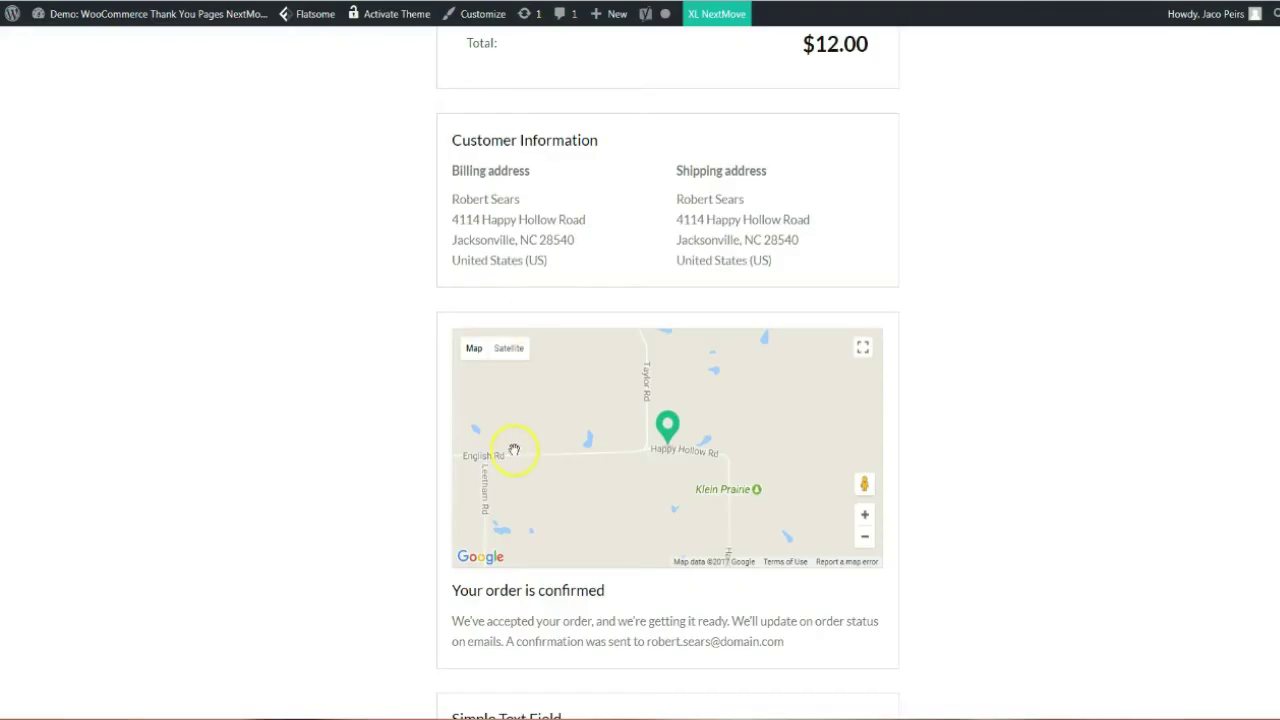
pyautogui.scroll(-3, 514, 451)
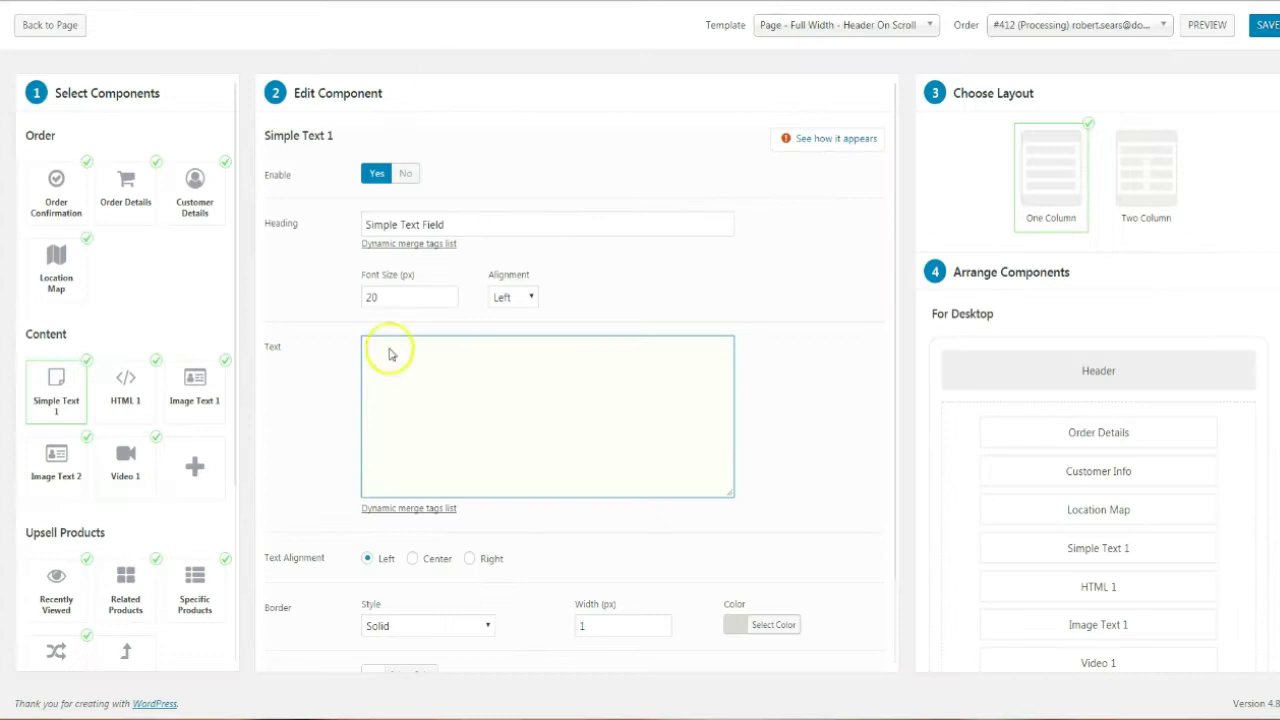
# Step: Open the HTML 1 component and compare its HTML and shortcode content with the HTML Text Field section on the sample page
pyautogui.click(121, 388)
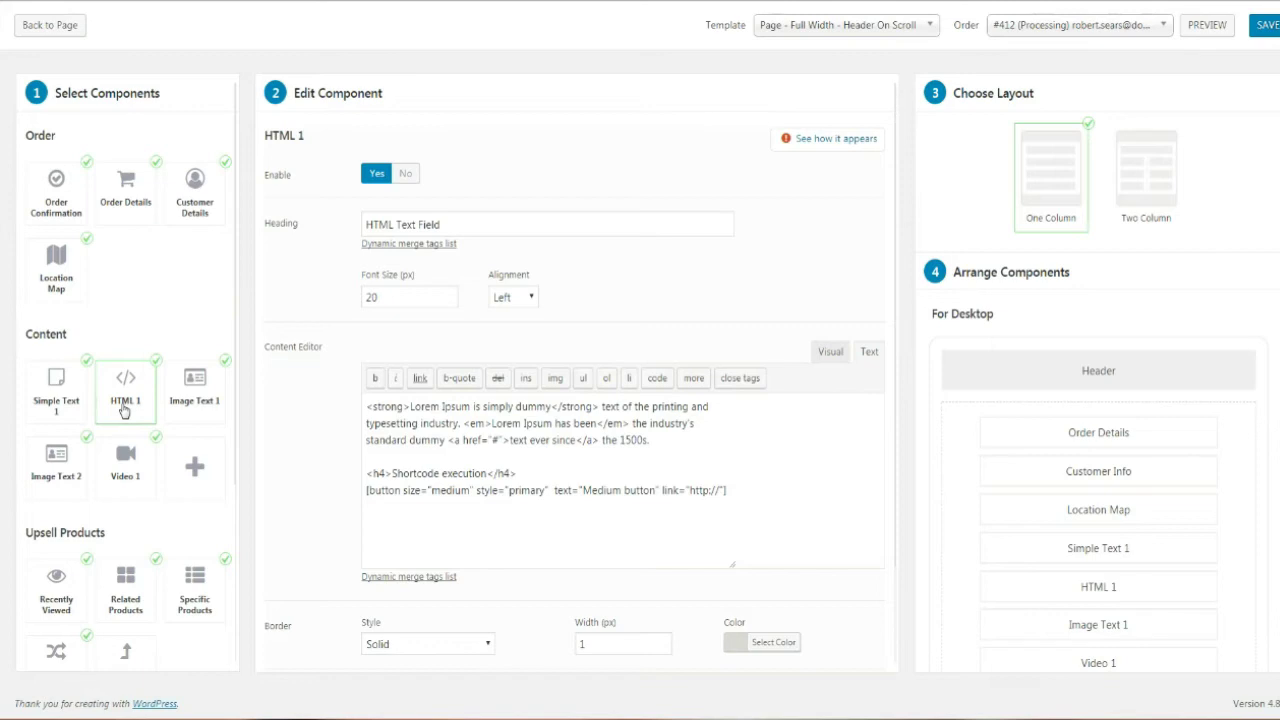
pyautogui.click(487, 455)
pyautogui.click(489, 446)
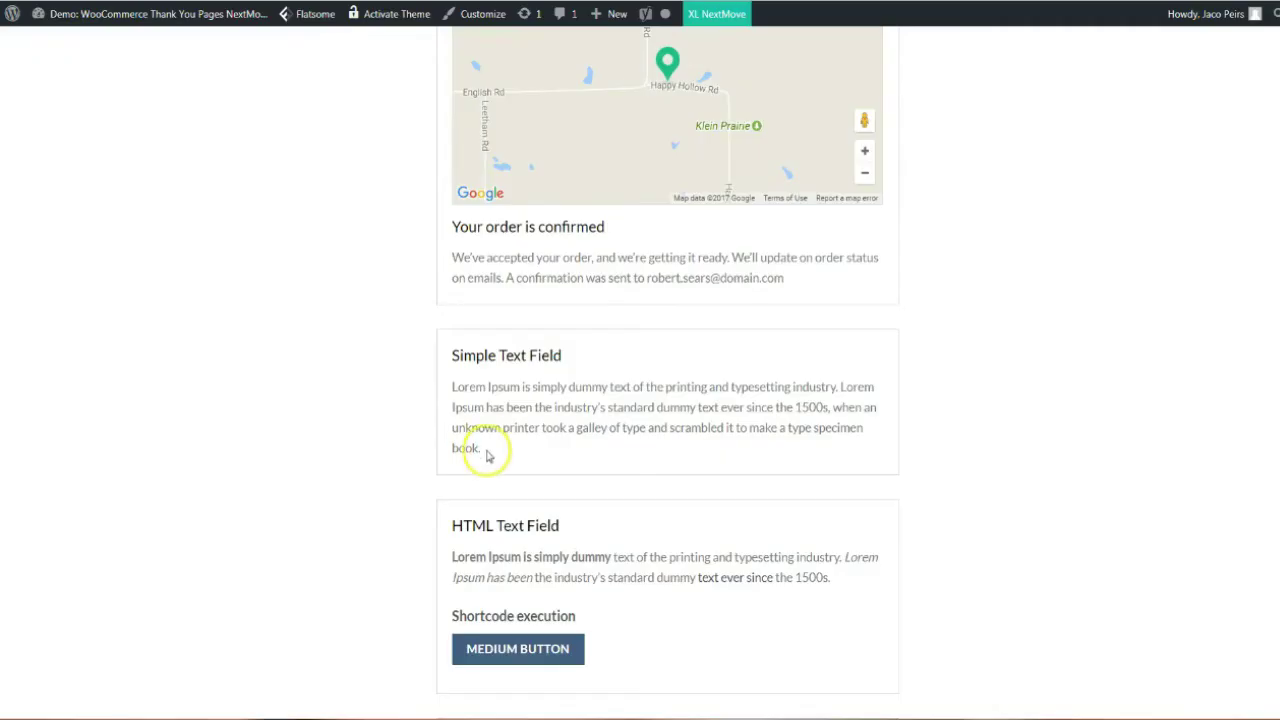
pyautogui.scroll(-3, 486, 540)
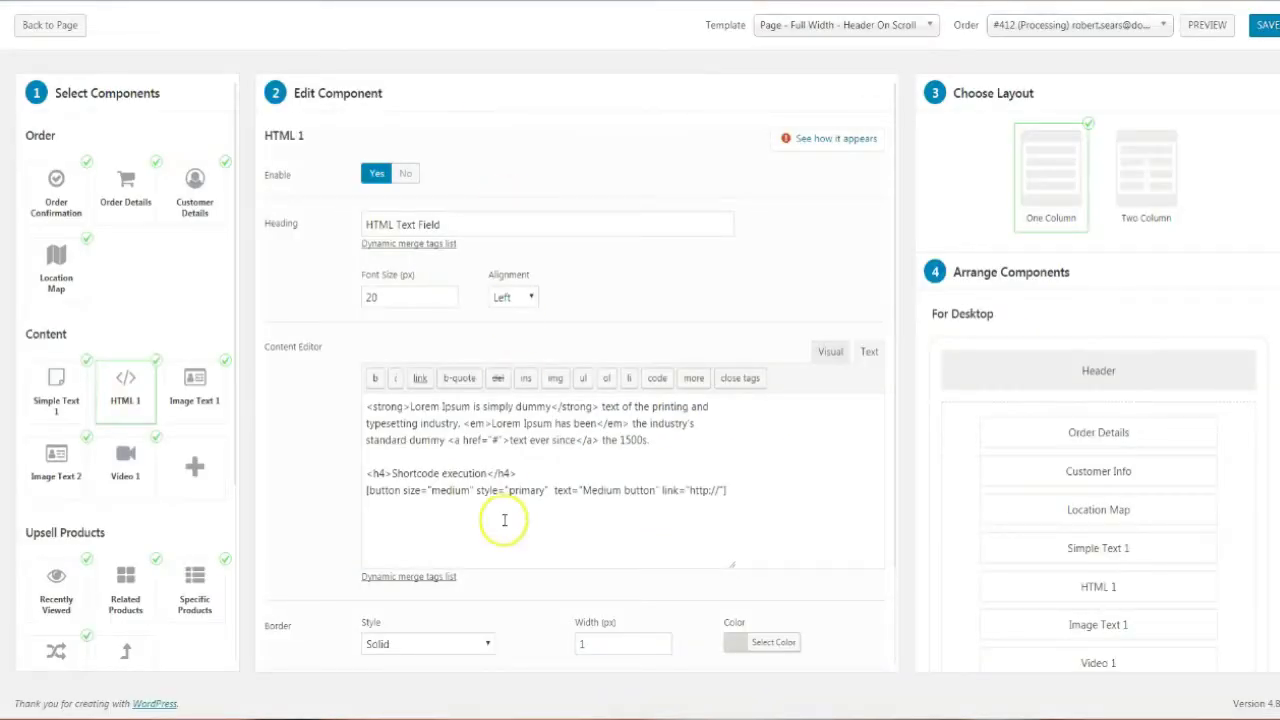
pyautogui.scroll(-2, 505, 525)
pyautogui.scroll(-1, 505, 530)
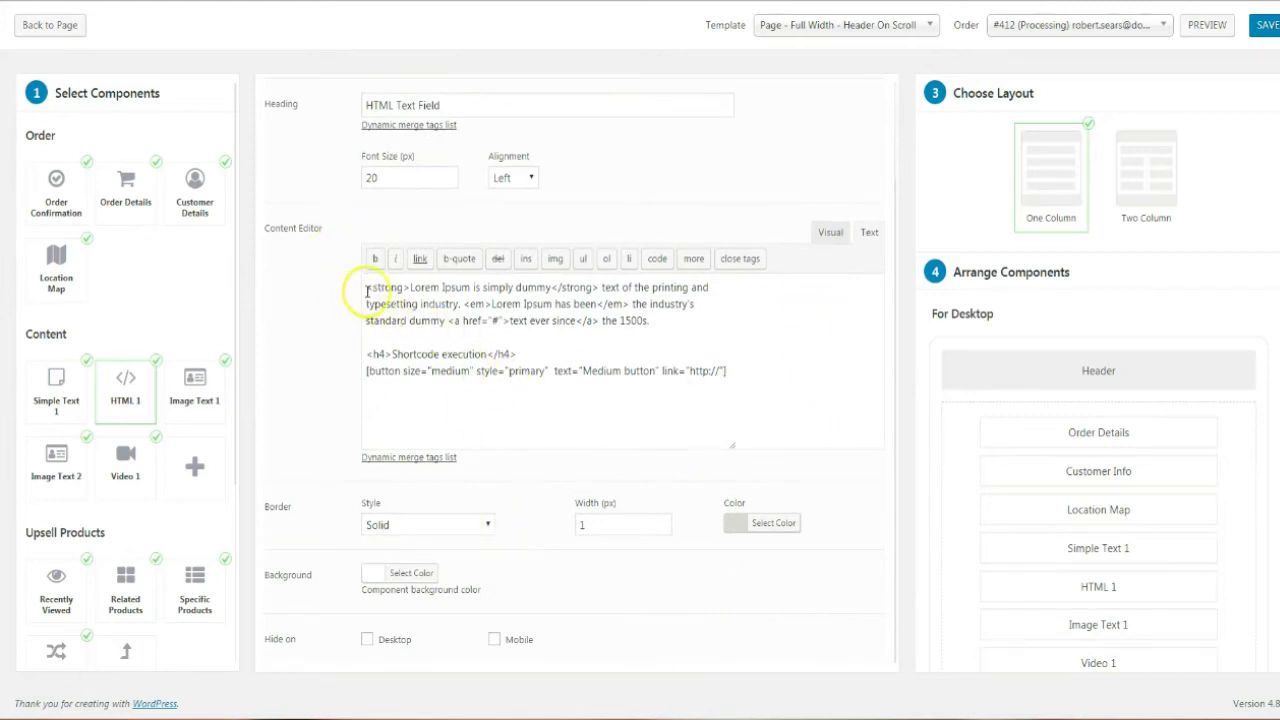
pyautogui.moveTo(366, 287); pyautogui.dragTo(740, 392)
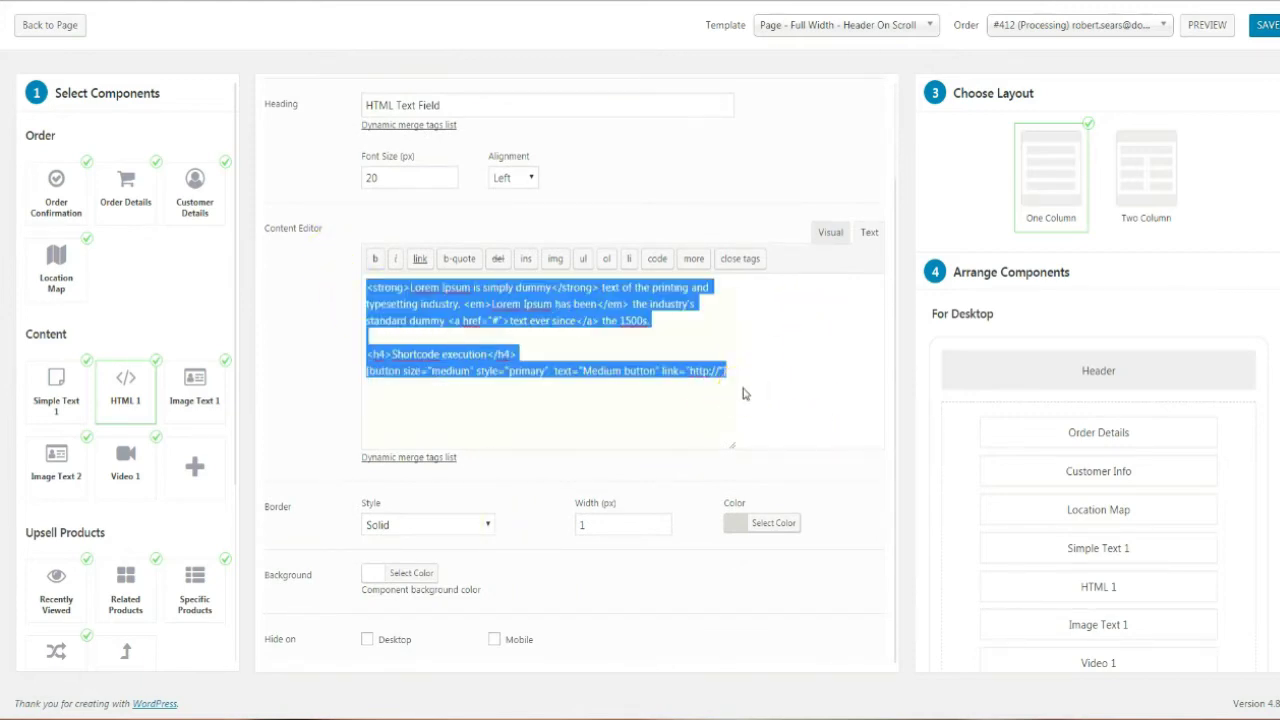
pyautogui.click(743, 394)
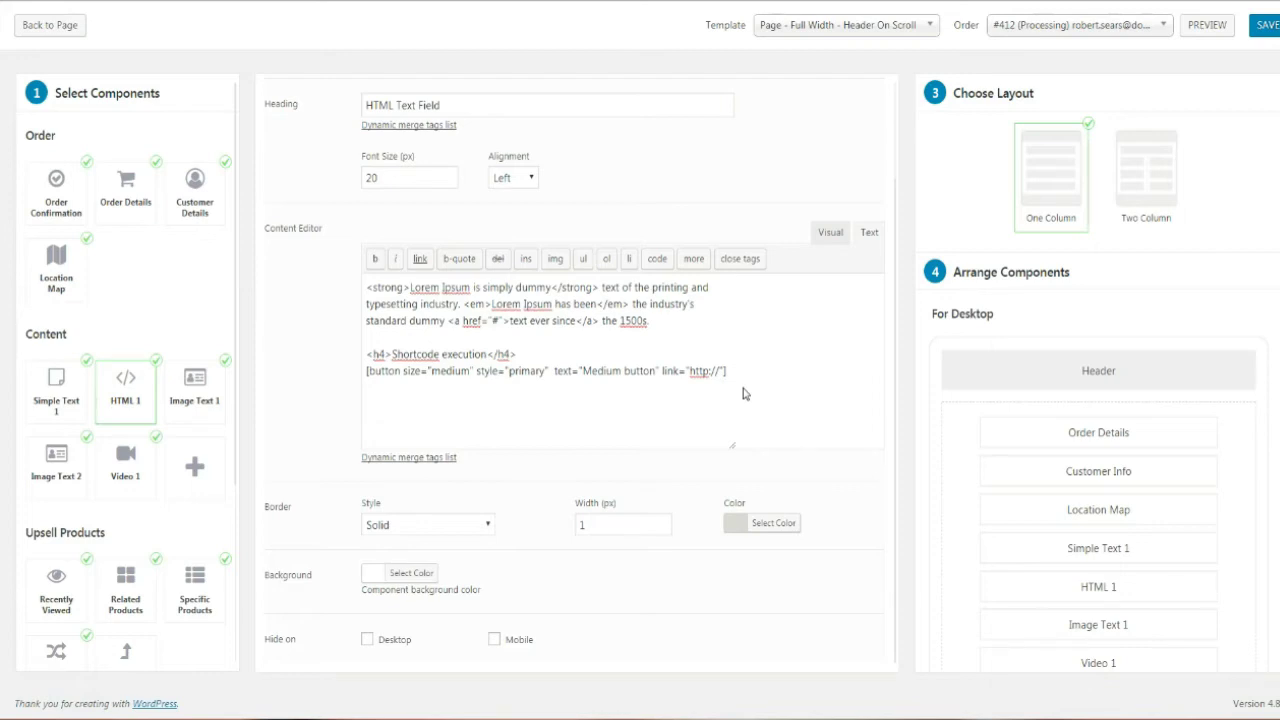
# Step: Open the Image Text 1 component and examine the heading, text, two images and button of the sample page's Black Friday section
pyautogui.moveTo(194, 400); pyautogui.dragTo(201, 400)
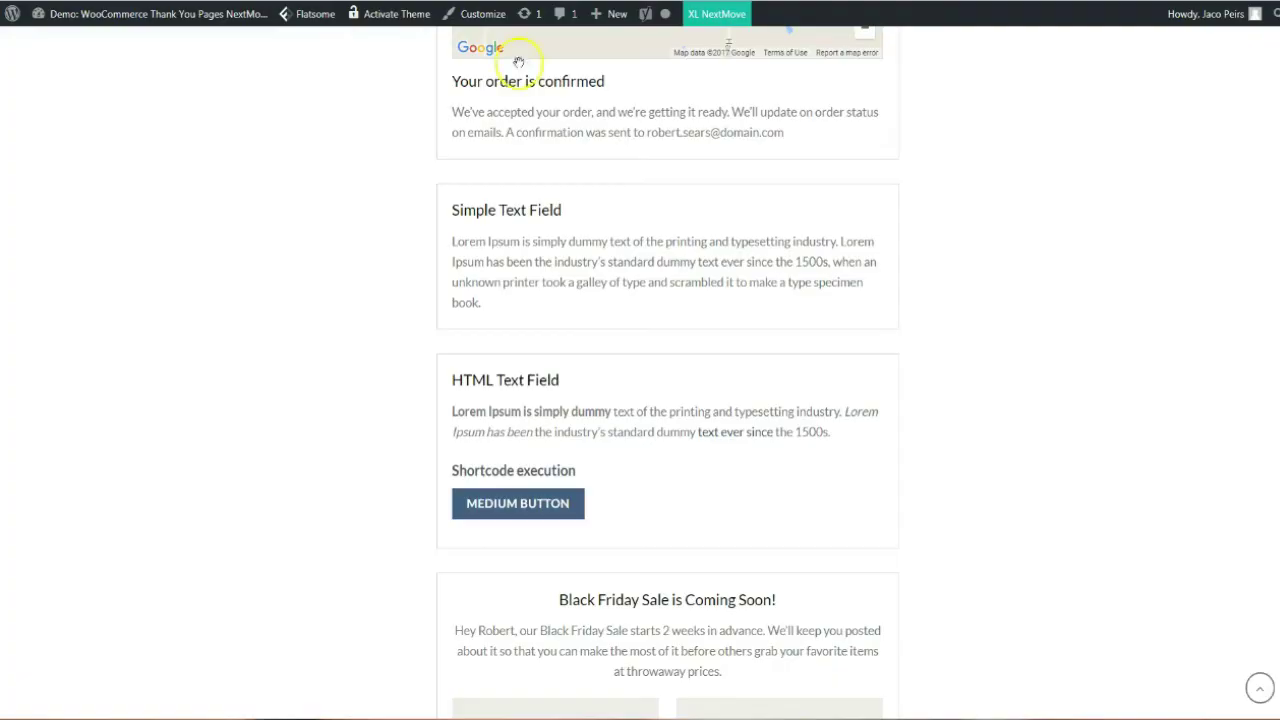
pyautogui.scroll(-3, 506, 300)
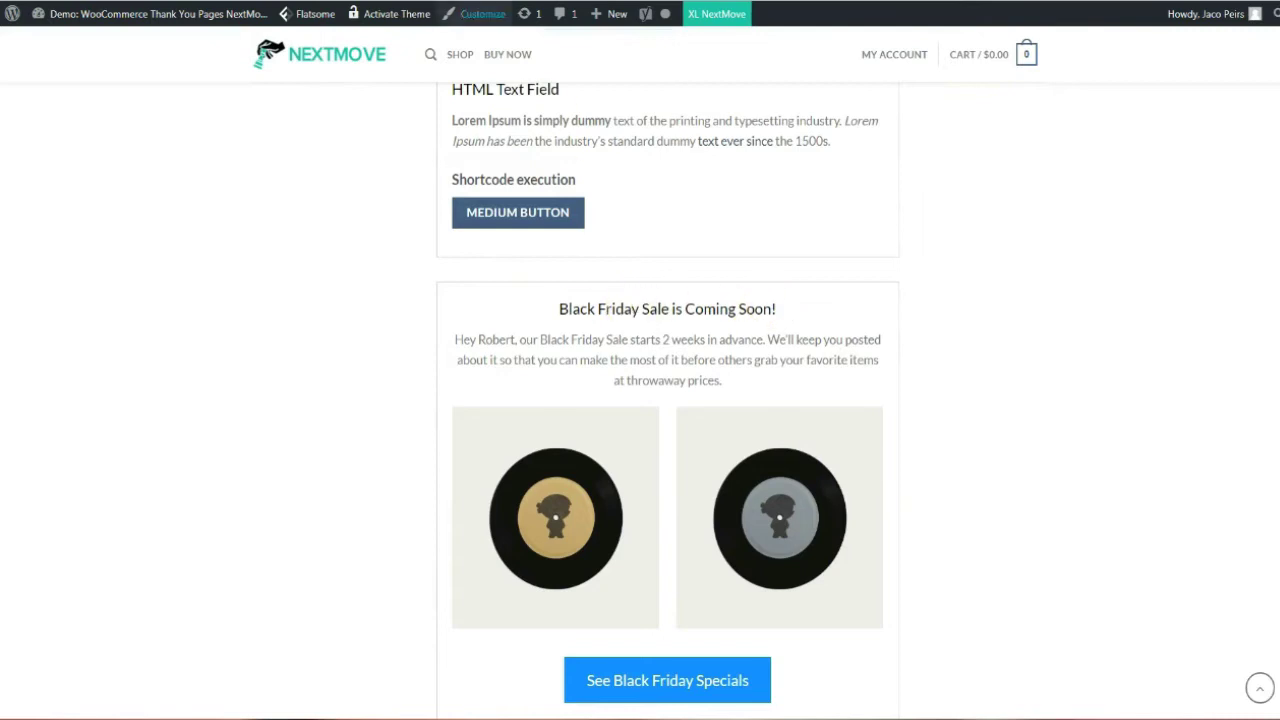
pyautogui.scroll(-1, 560, 350)
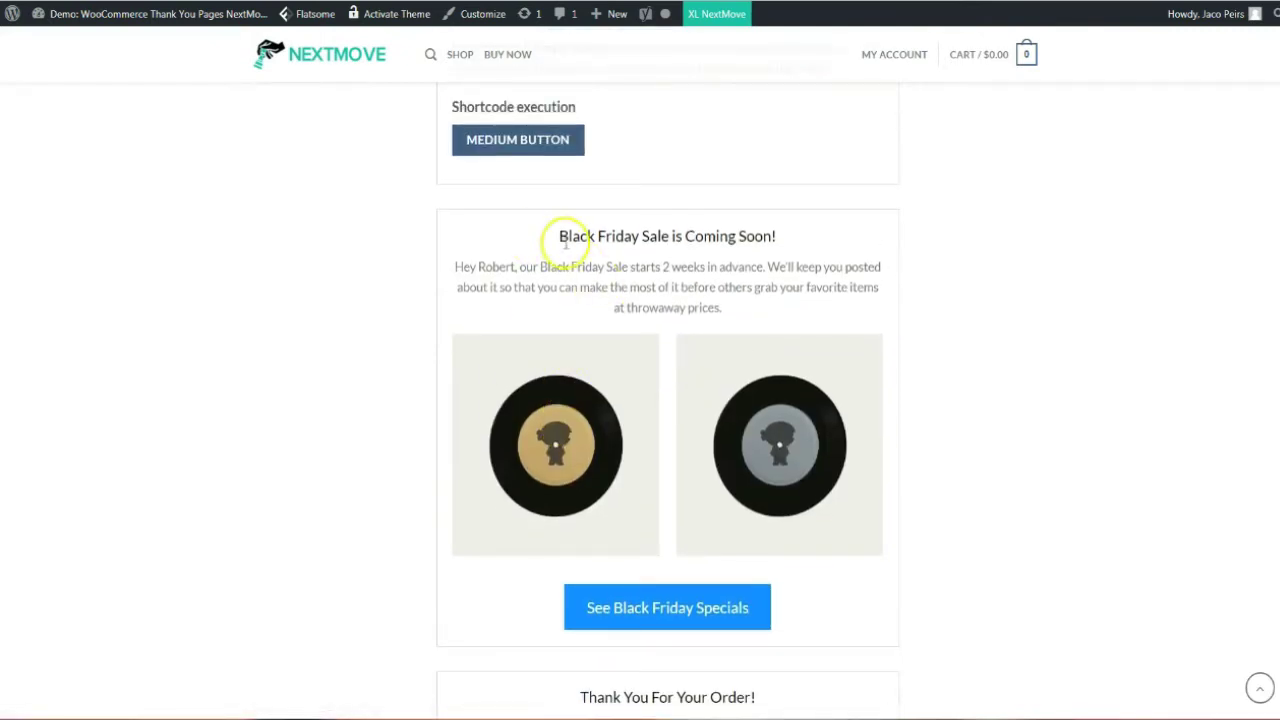
pyautogui.moveTo(560, 238); pyautogui.dragTo(776, 237)
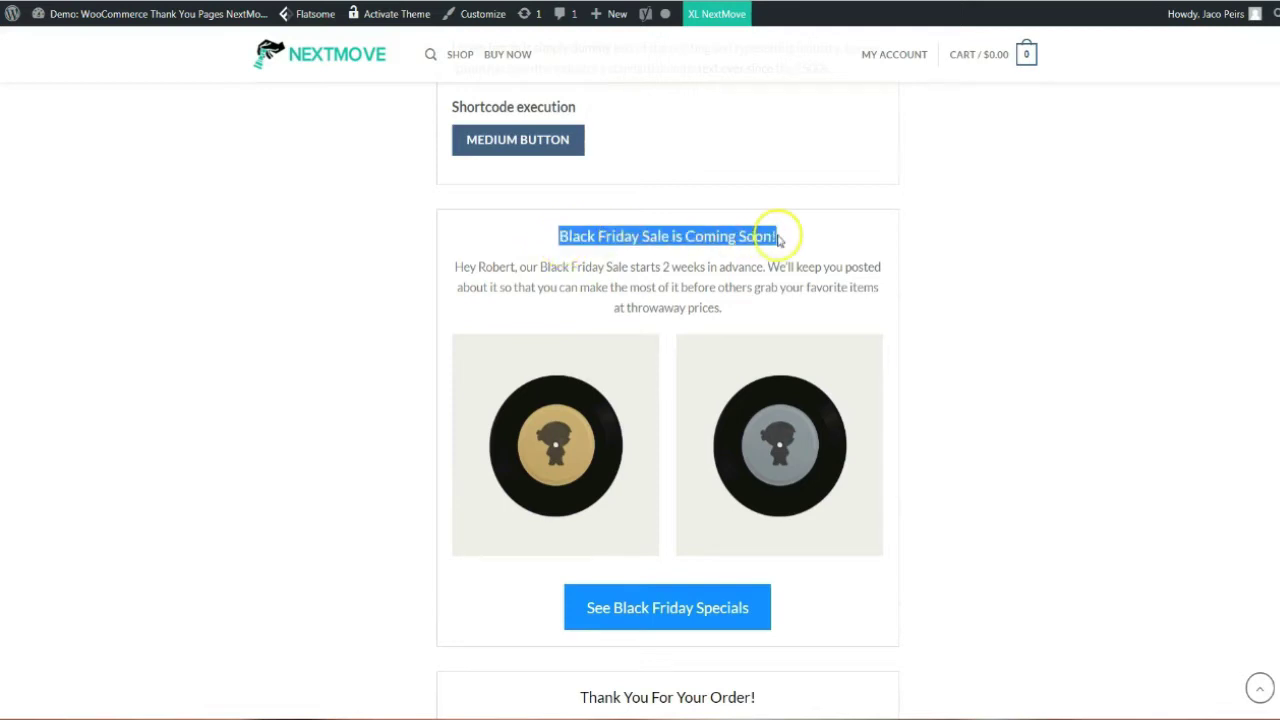
pyautogui.click(536, 283)
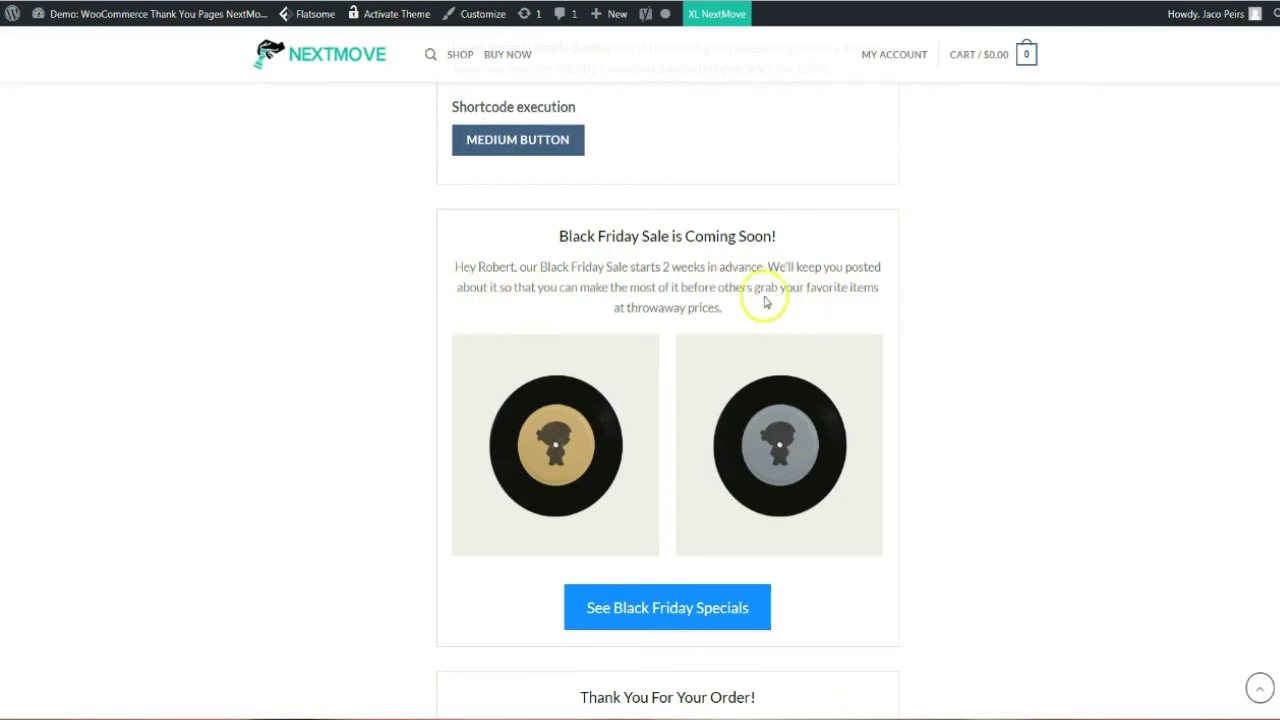
pyautogui.click(660, 314)
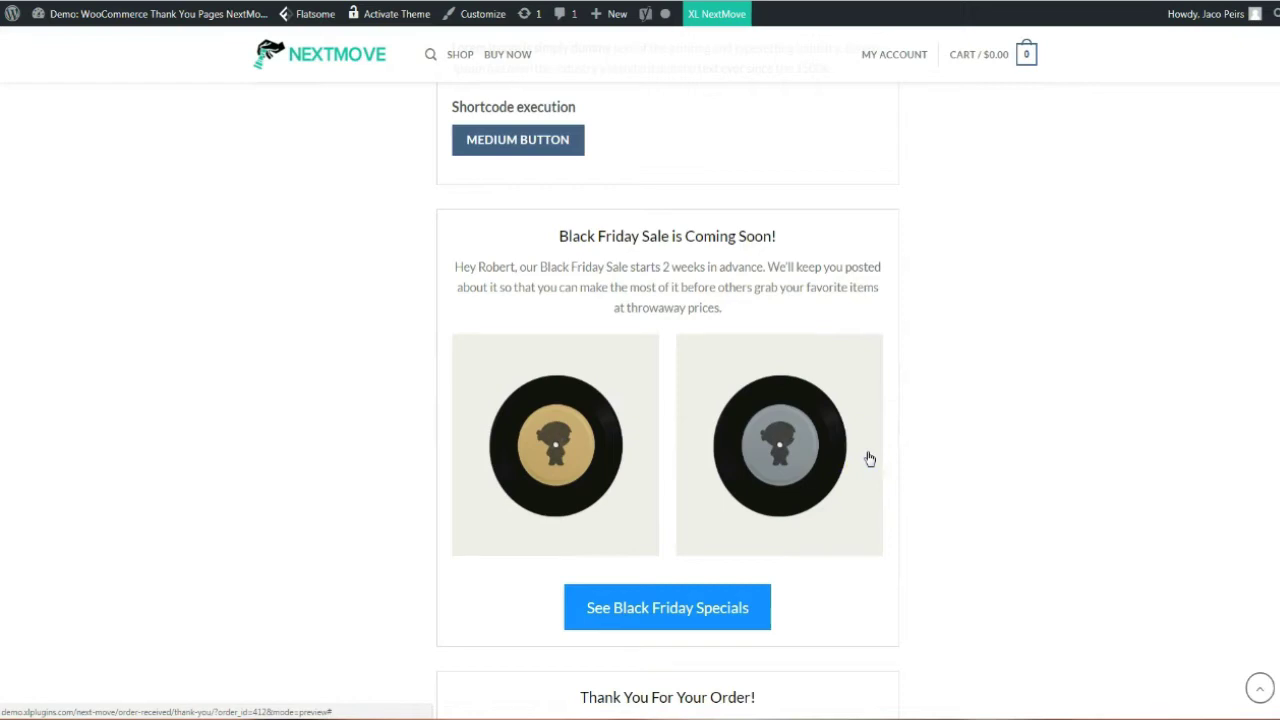
pyautogui.scroll(-1, 534, 337)
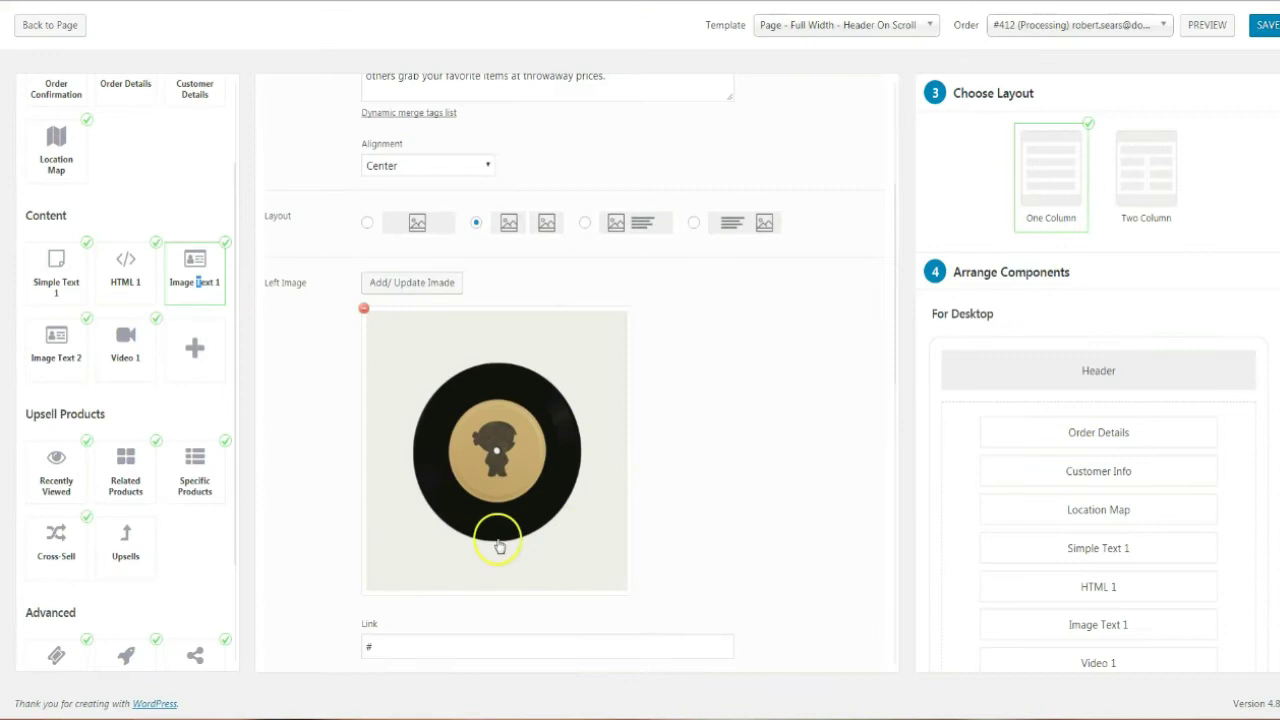
# Step: Review the Image Text 1 component's heading, description, two-image layout, image links and button text, link and font size
pyautogui.scroll(5, 500, 543)
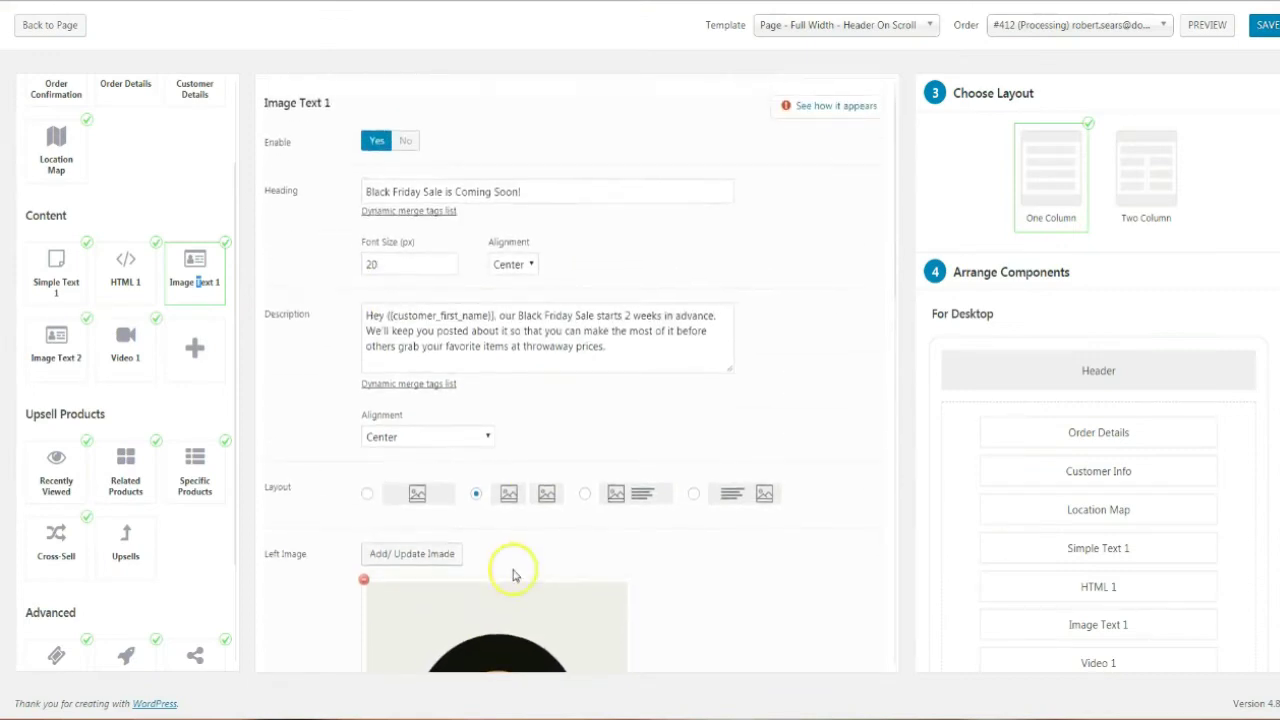
pyautogui.scroll(-3, 513, 575)
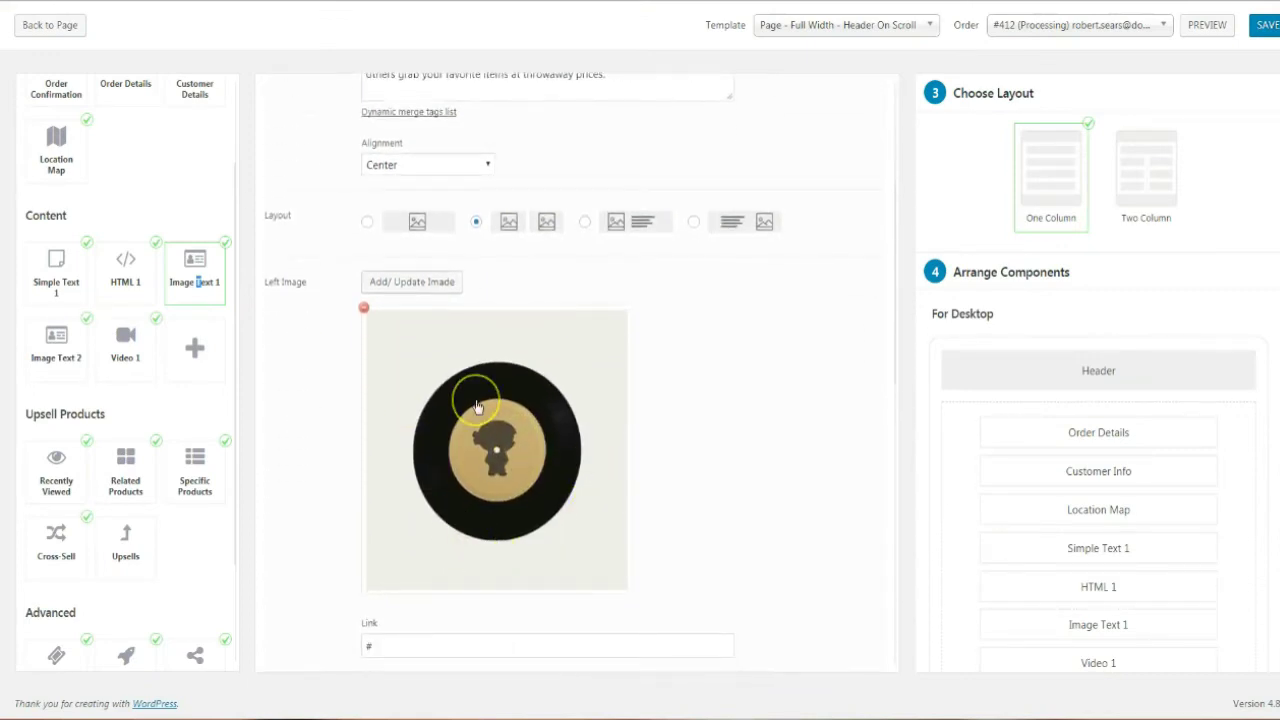
pyautogui.scroll(-3, 500, 465)
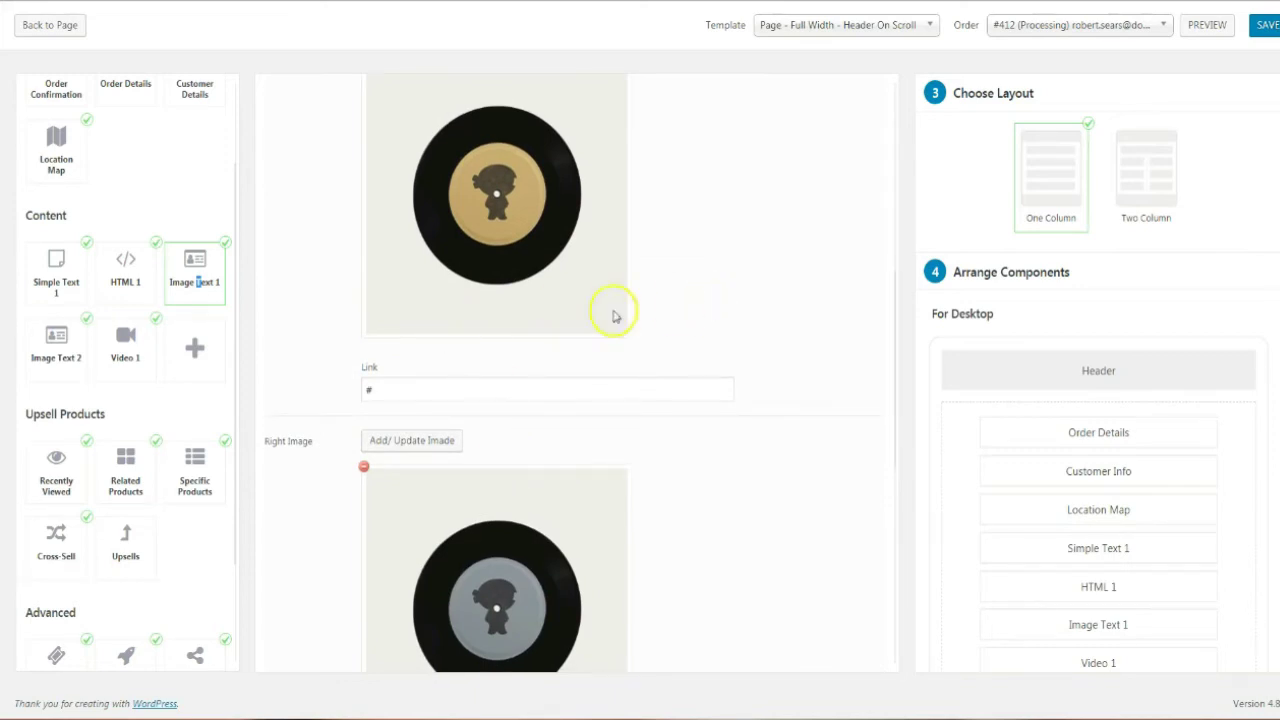
pyautogui.scroll(-5, 515, 440)
pyautogui.scroll(-1, 522, 469)
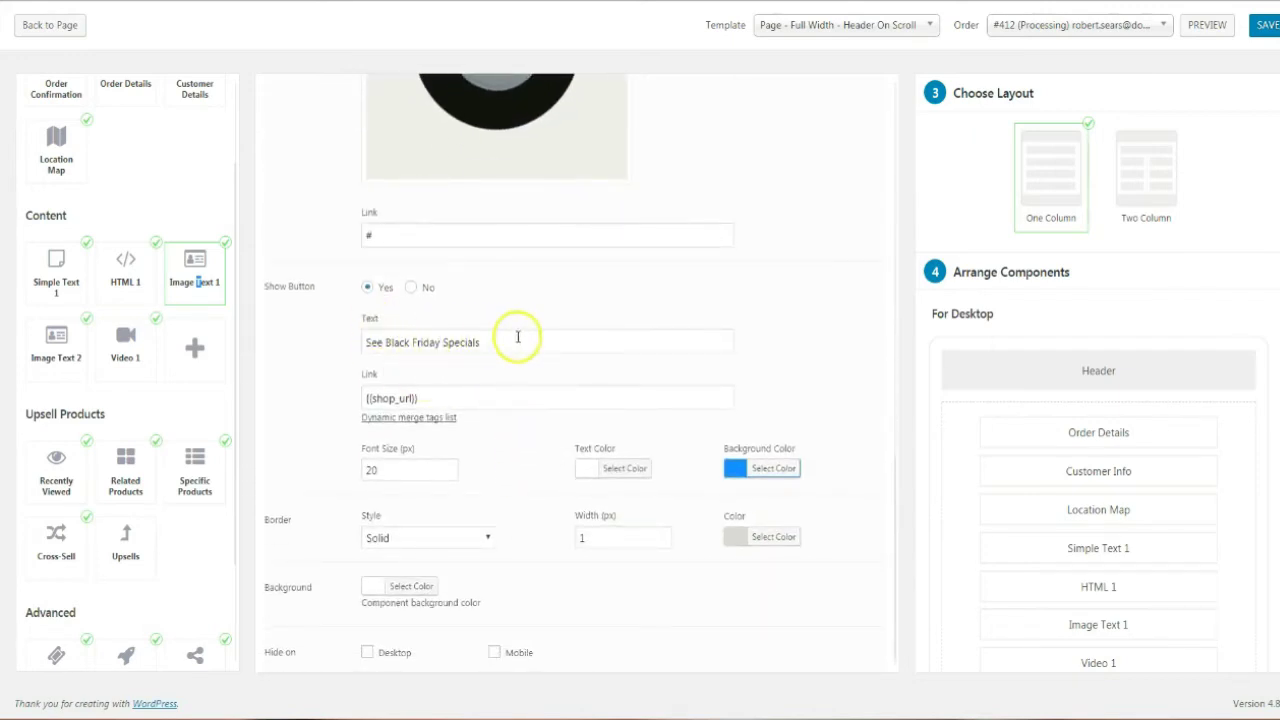
pyautogui.click(423, 398)
pyautogui.scroll(-1, 482, 392)
pyautogui.click(391, 459)
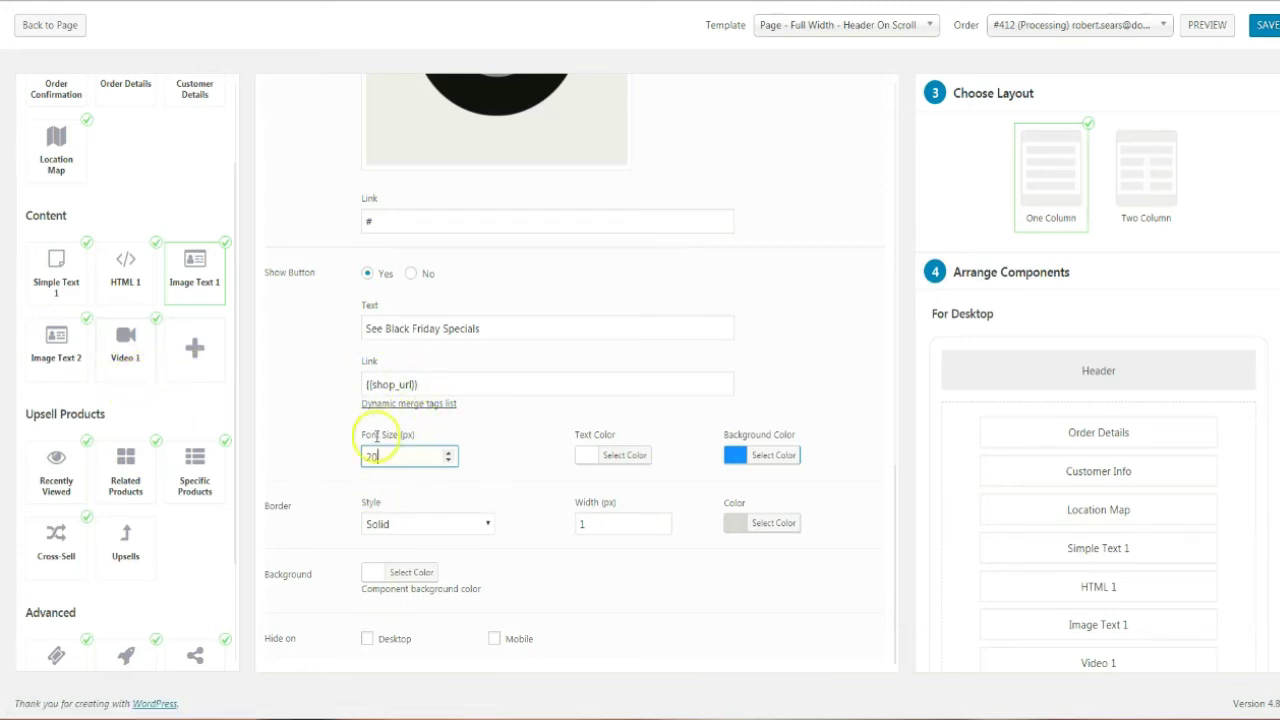
# Step: Open the Video 1 component and compare its heading, description and video source with the video section on the sample page
pyautogui.click(134, 355)
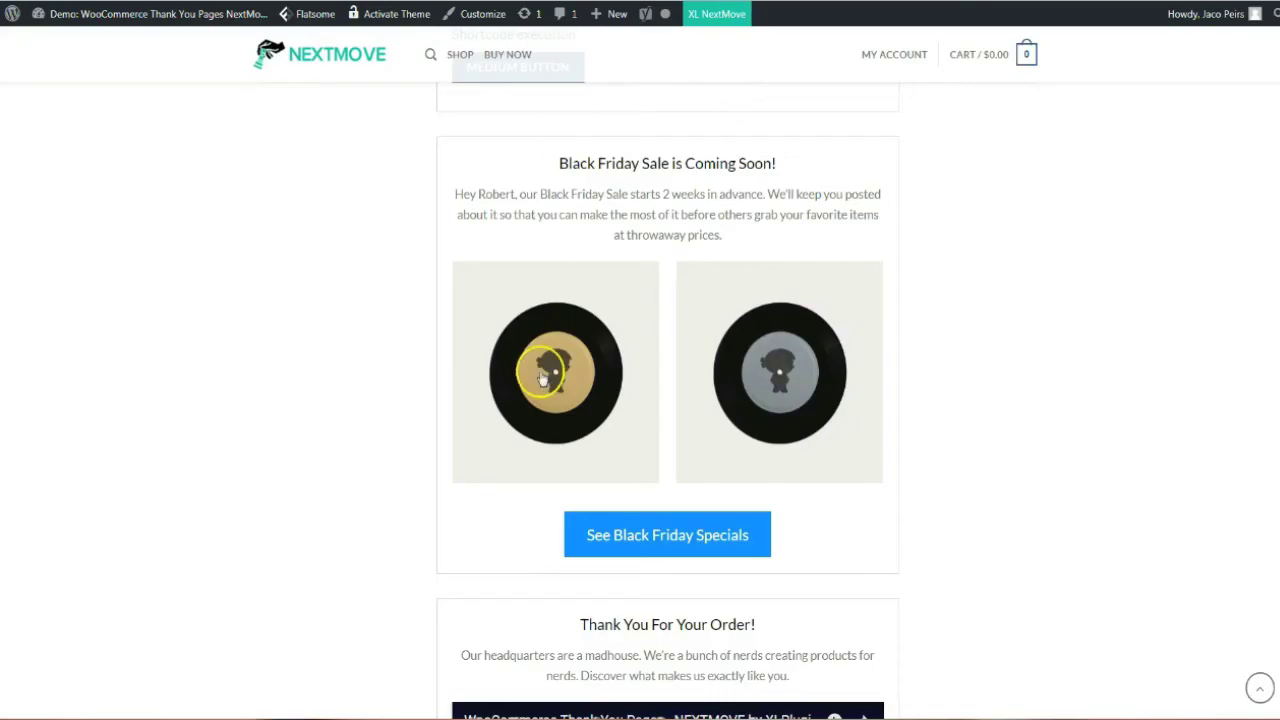
pyautogui.scroll(-4, 865, 322)
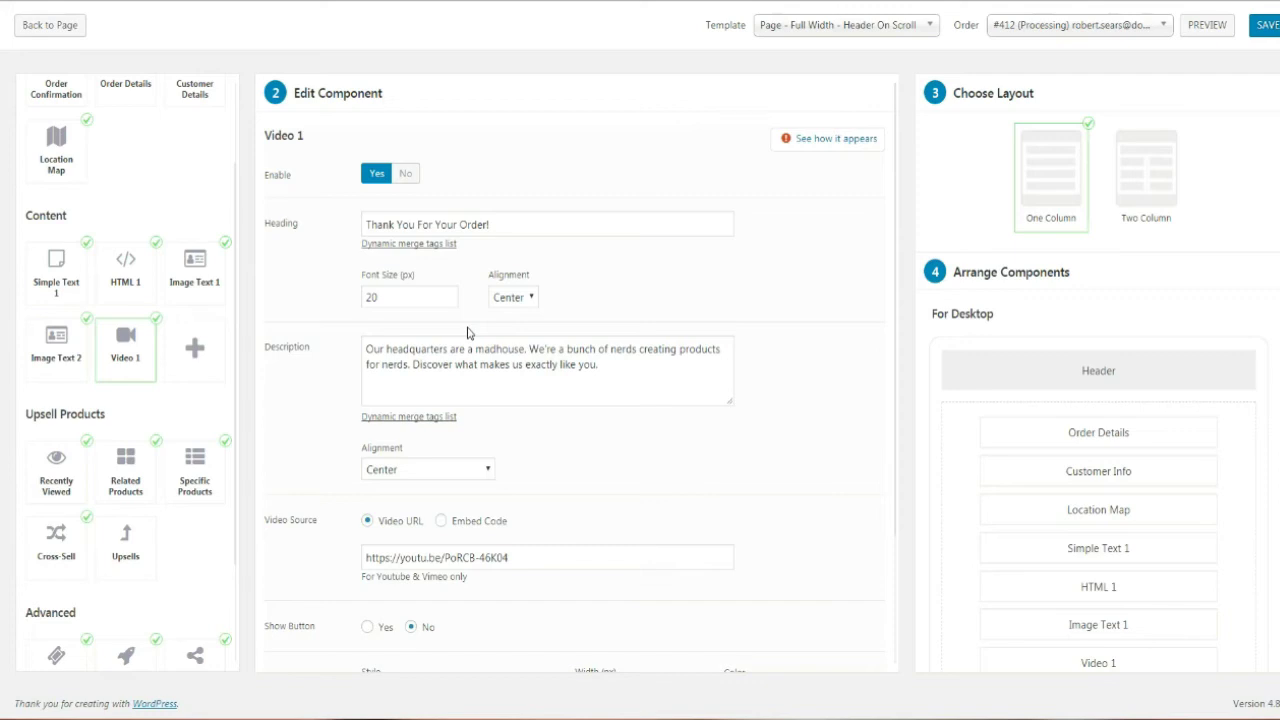
pyautogui.click(488, 399)
pyautogui.scroll(-1, 471, 443)
pyautogui.scroll(-1, 471, 443)
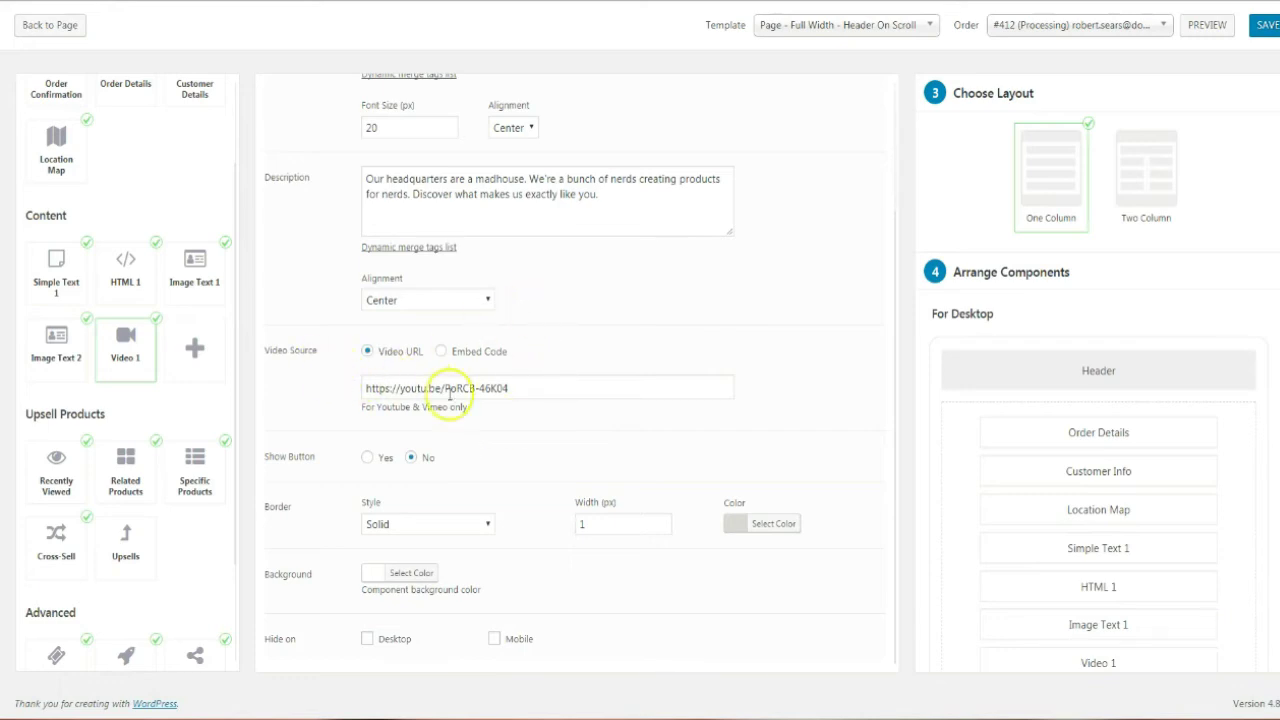
# Step: Inspect the video URL and the Embed Code alternative for Video 1, leaving Video URL as the source
pyautogui.doubleClick(547, 381)
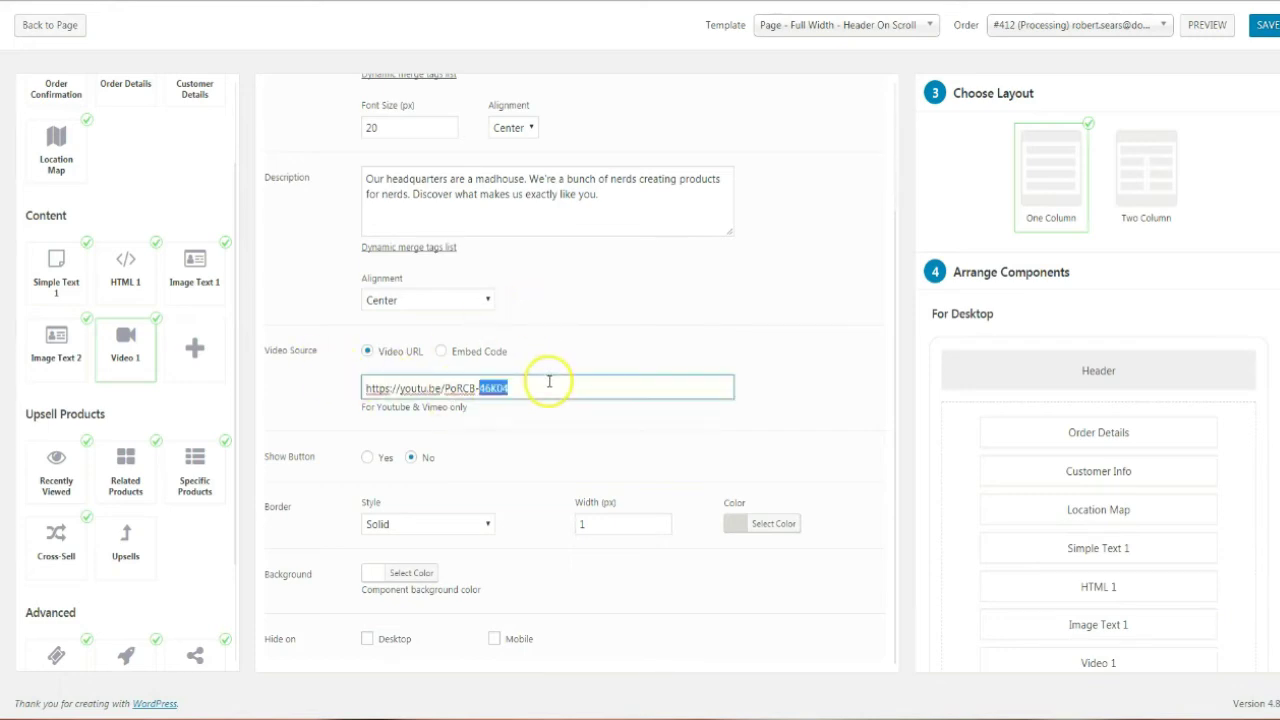
pyautogui.click(443, 352)
pyautogui.click(409, 356)
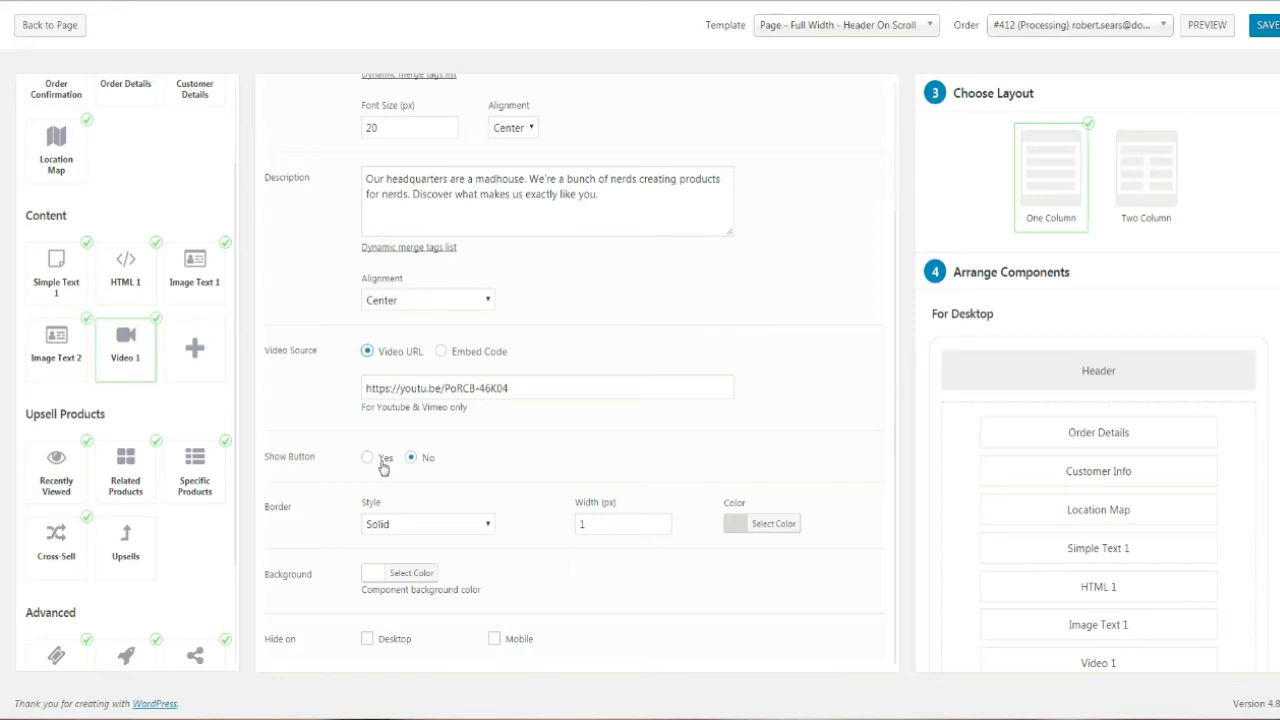
# Step: Show a button on the Video 1 component and look through the dynamic merge tags available for its link
pyautogui.click(382, 464)
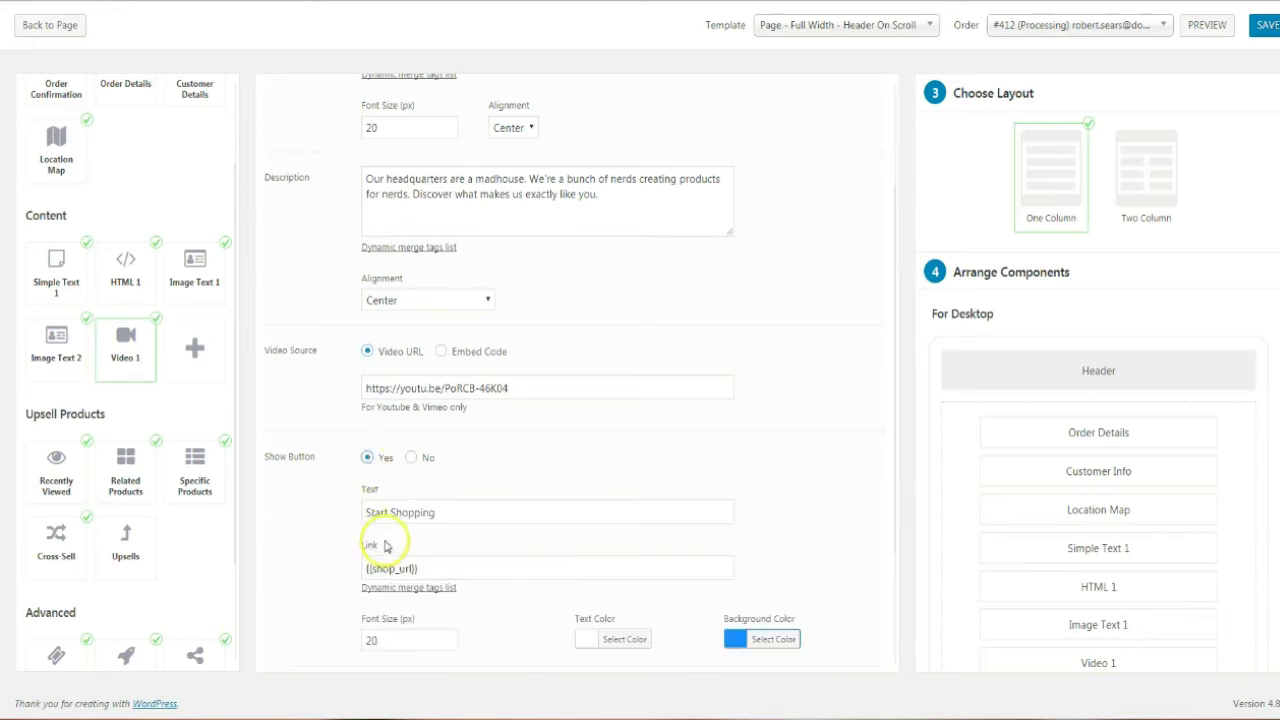
pyautogui.scroll(-3, 380, 540)
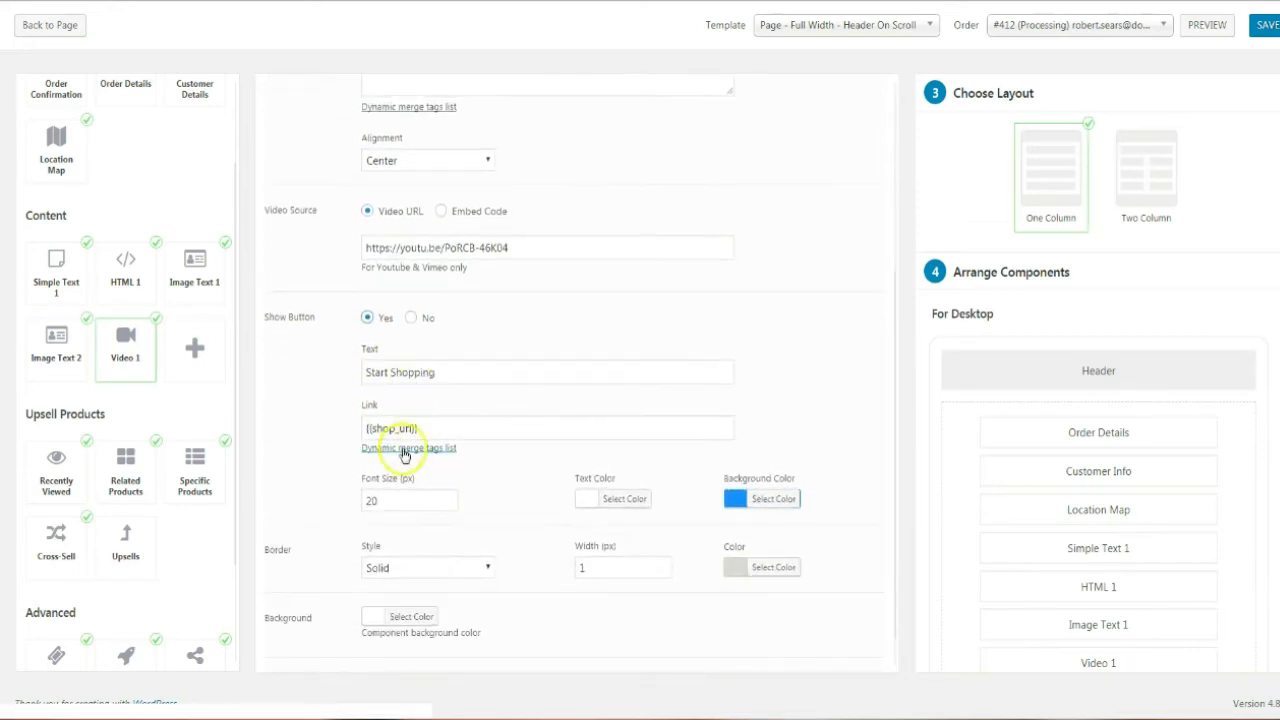
pyautogui.scroll(-1, 448, 482)
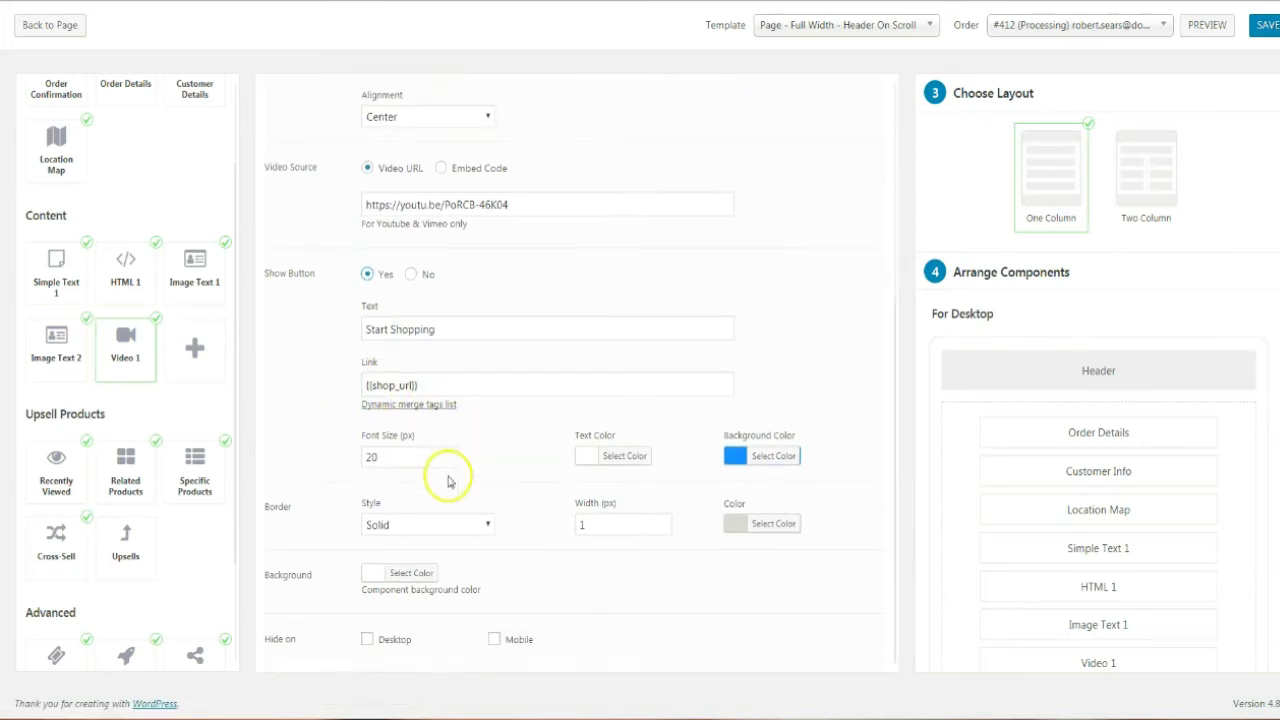
pyautogui.click(410, 403)
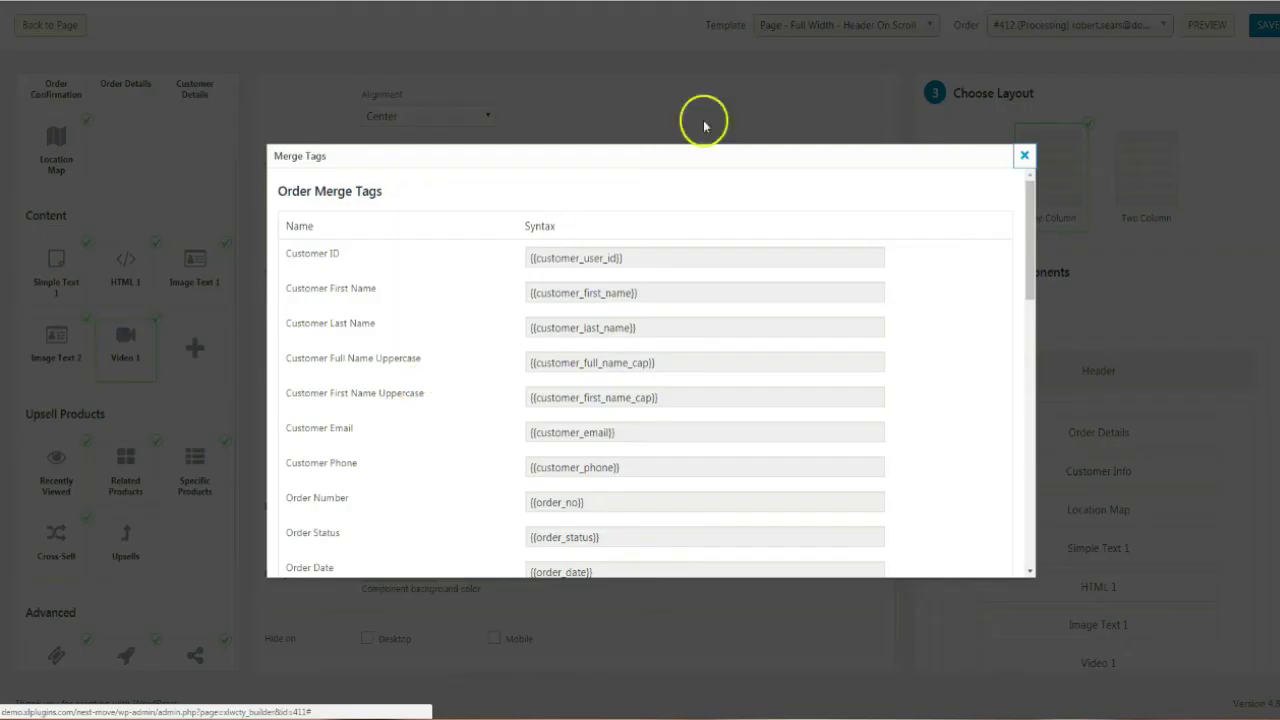
pyautogui.click(1023, 154)
# Step: Clear the link of the Video 1 component's Start Shopping button
pyautogui.click(365, 386)
pyautogui.hotkey('ctrl', 'a')
pyautogui.press('BackSpace')
pyautogui.click(331, 464)
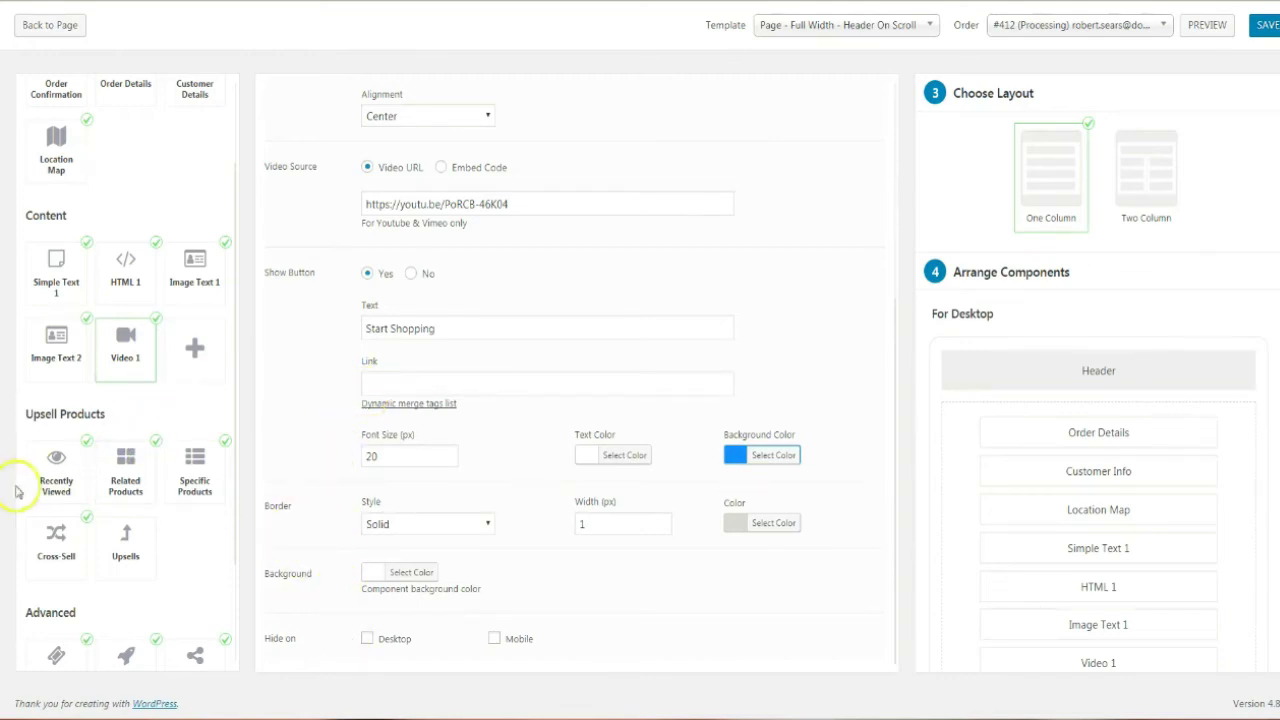
pyautogui.scroll(3, 508, 402)
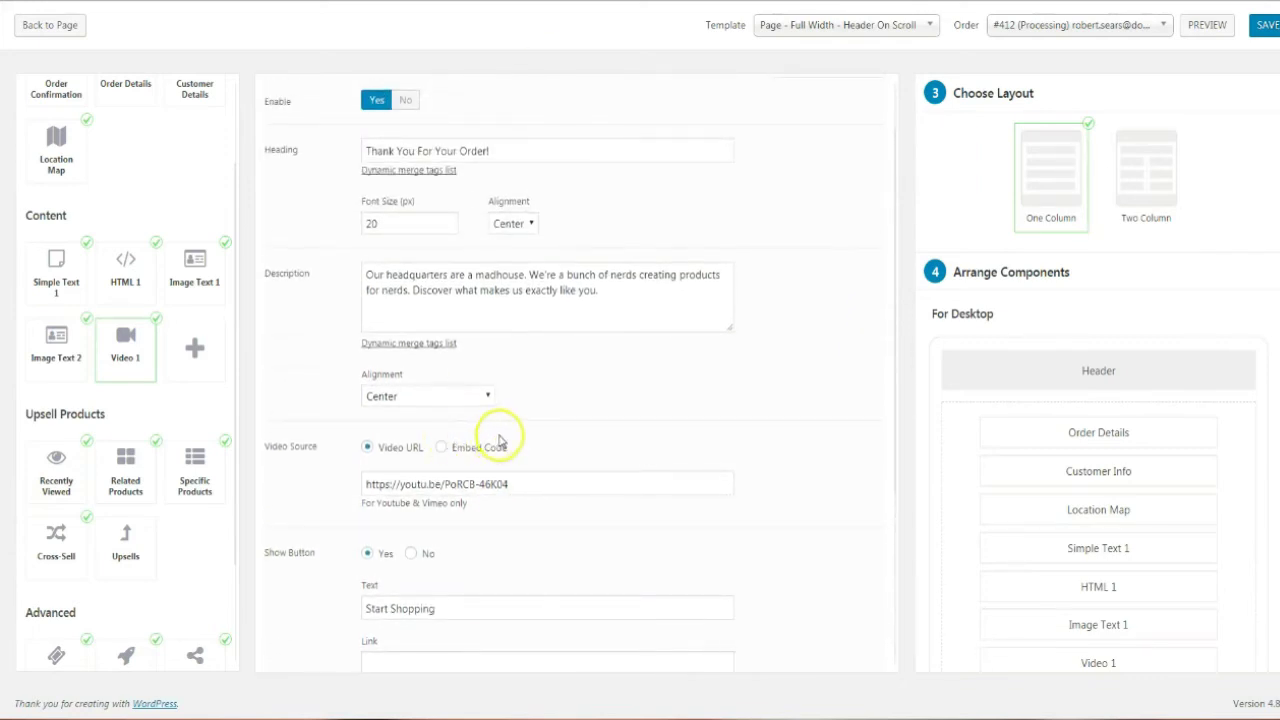
# Step: Open the Recently Viewed component and look beneath the video section on the sample page
pyautogui.click(58, 486)
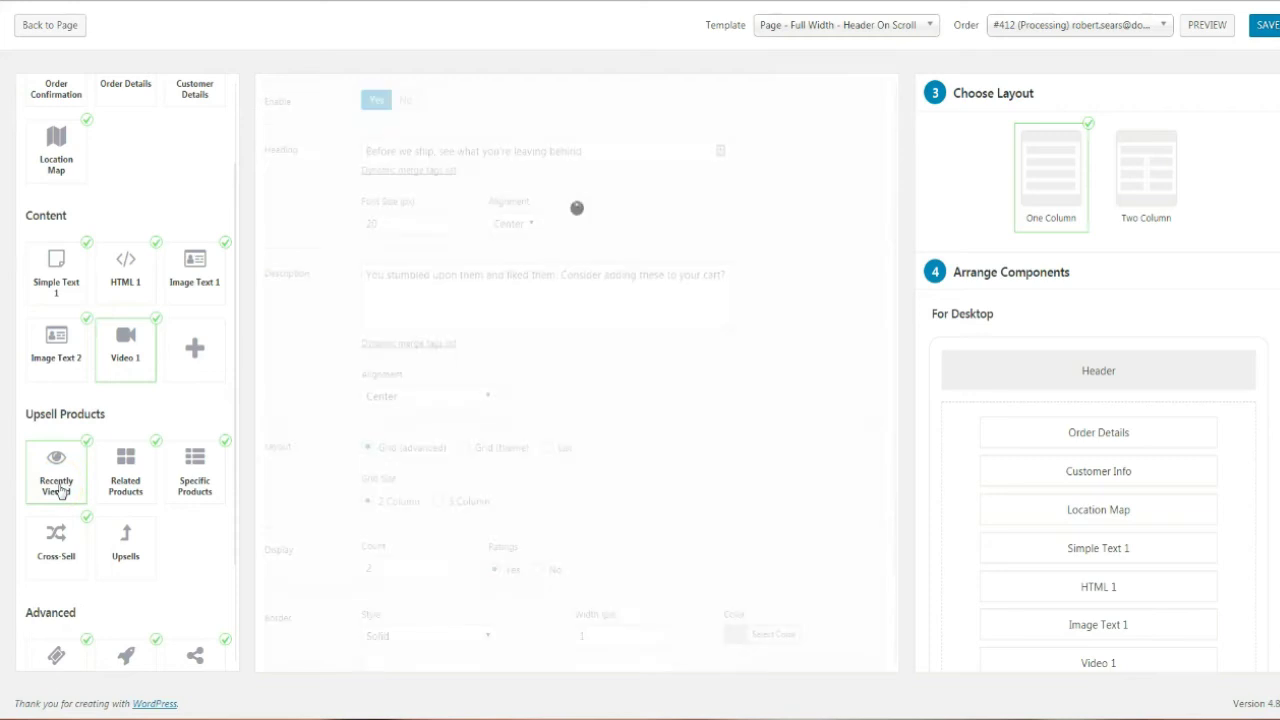
pyautogui.scroll(1, 452, 290)
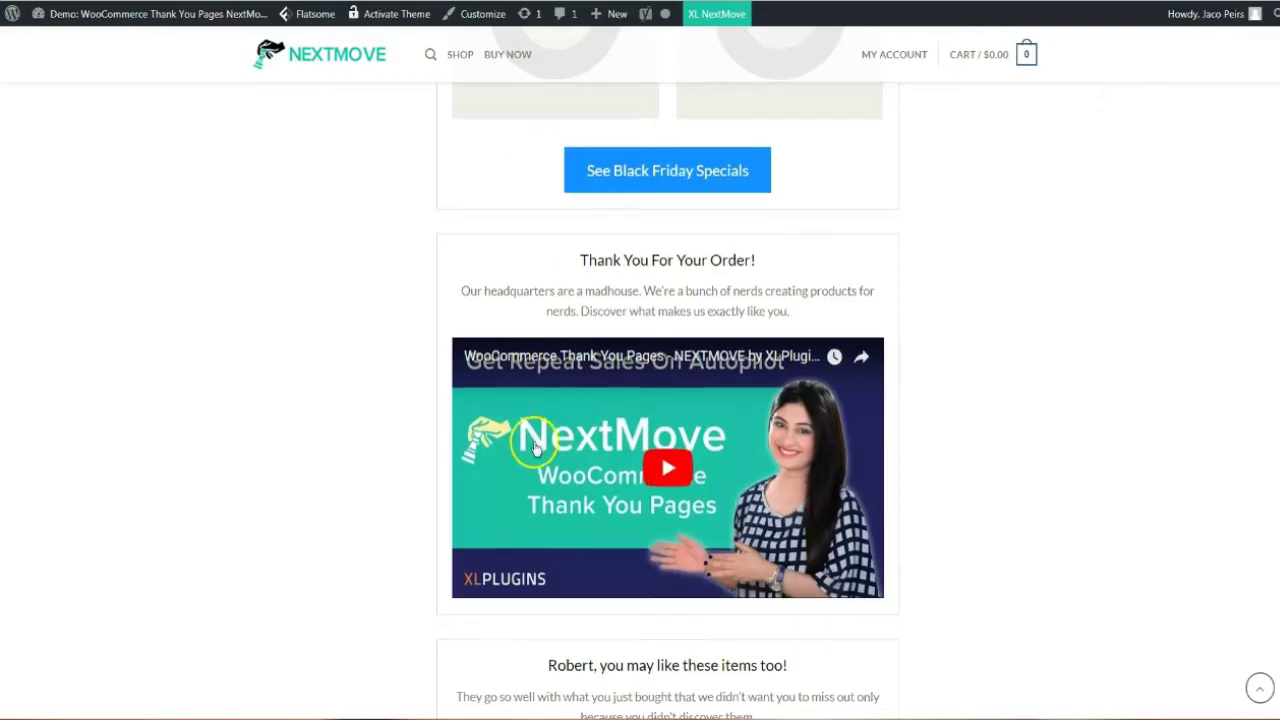
pyautogui.scroll(-5, 535, 448)
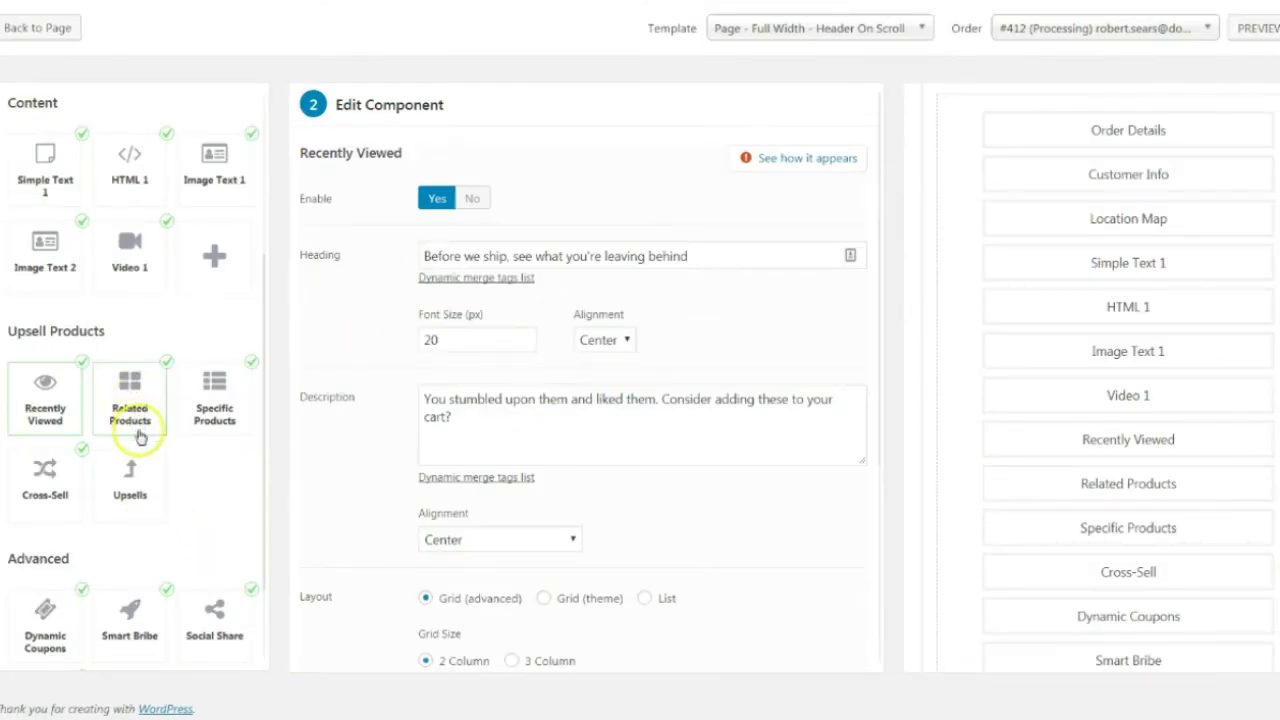
# Step: Open the Related Products component and examine its heading, description and product list on the sample page
pyautogui.click(140, 422)
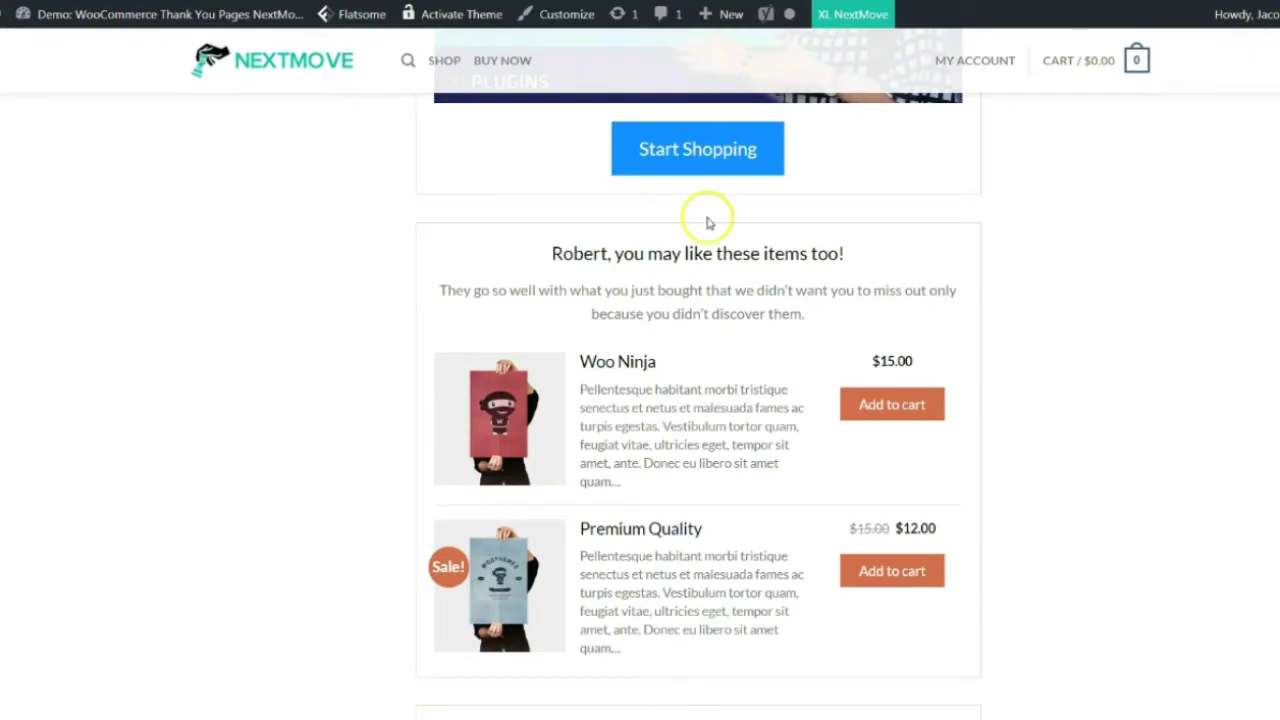
pyautogui.scroll(1, 600, 394)
pyautogui.scroll(-1, 600, 394)
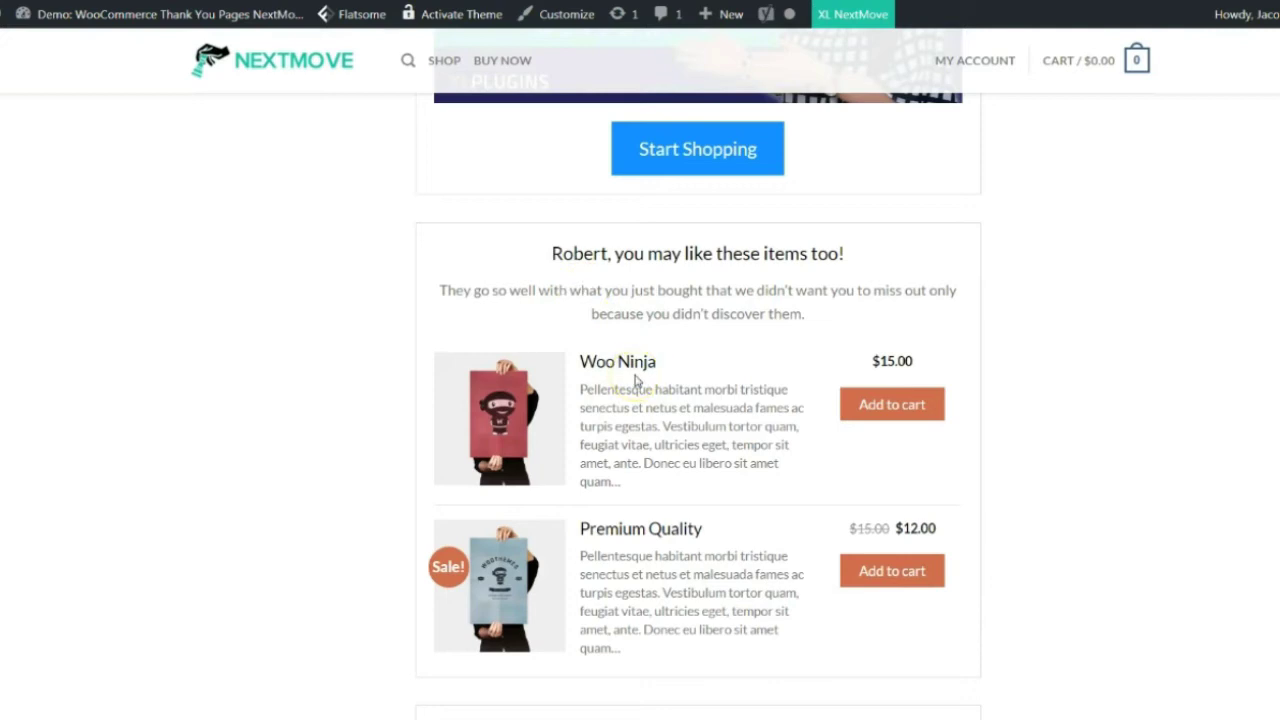
pyautogui.scroll(-1, 636, 380)
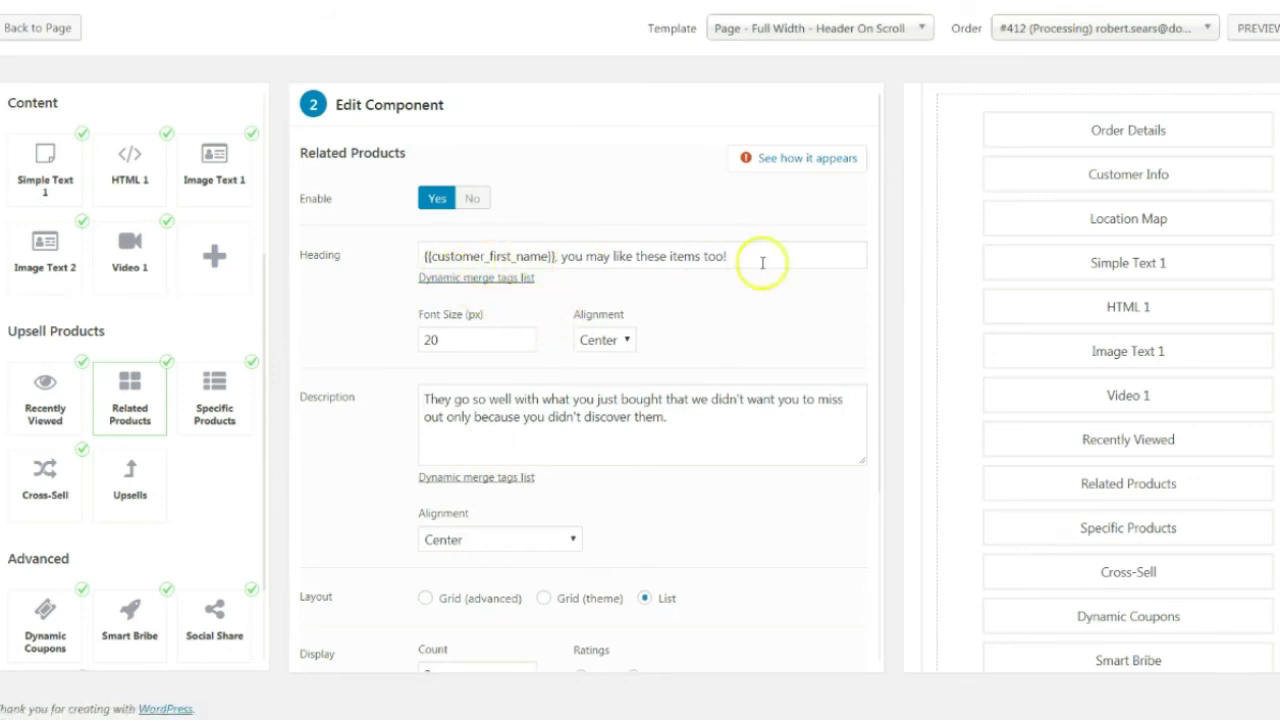
# Step: Compare the customer first name merge tag and list layout of Related Products with the section on the sample page
pyautogui.click(502, 279)
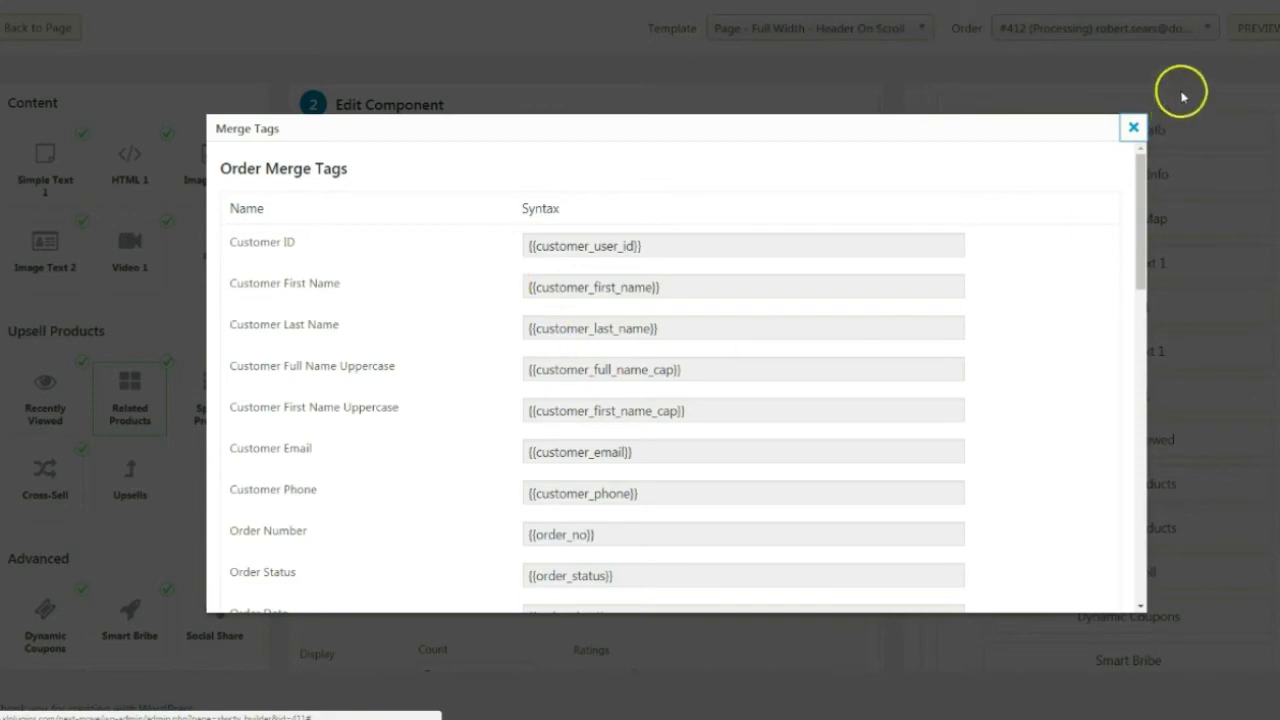
pyautogui.click(1133, 127)
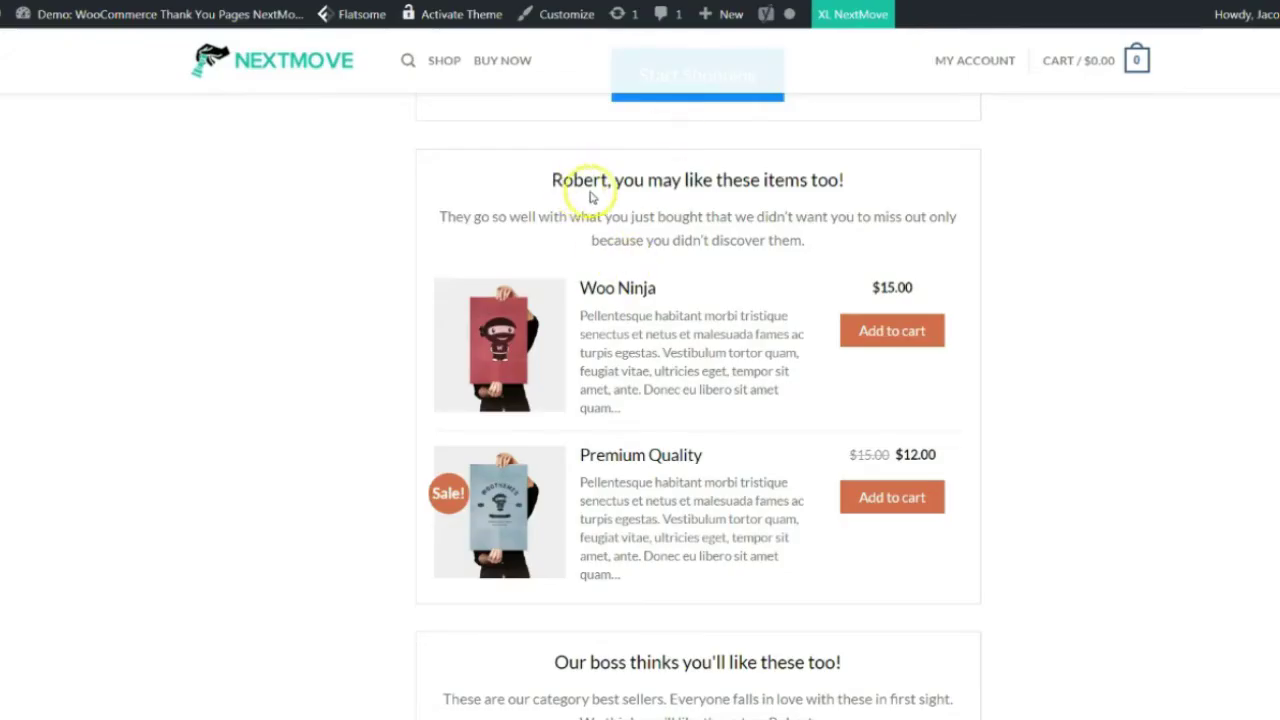
pyautogui.moveTo(591, 196); pyautogui.dragTo(645, 180)
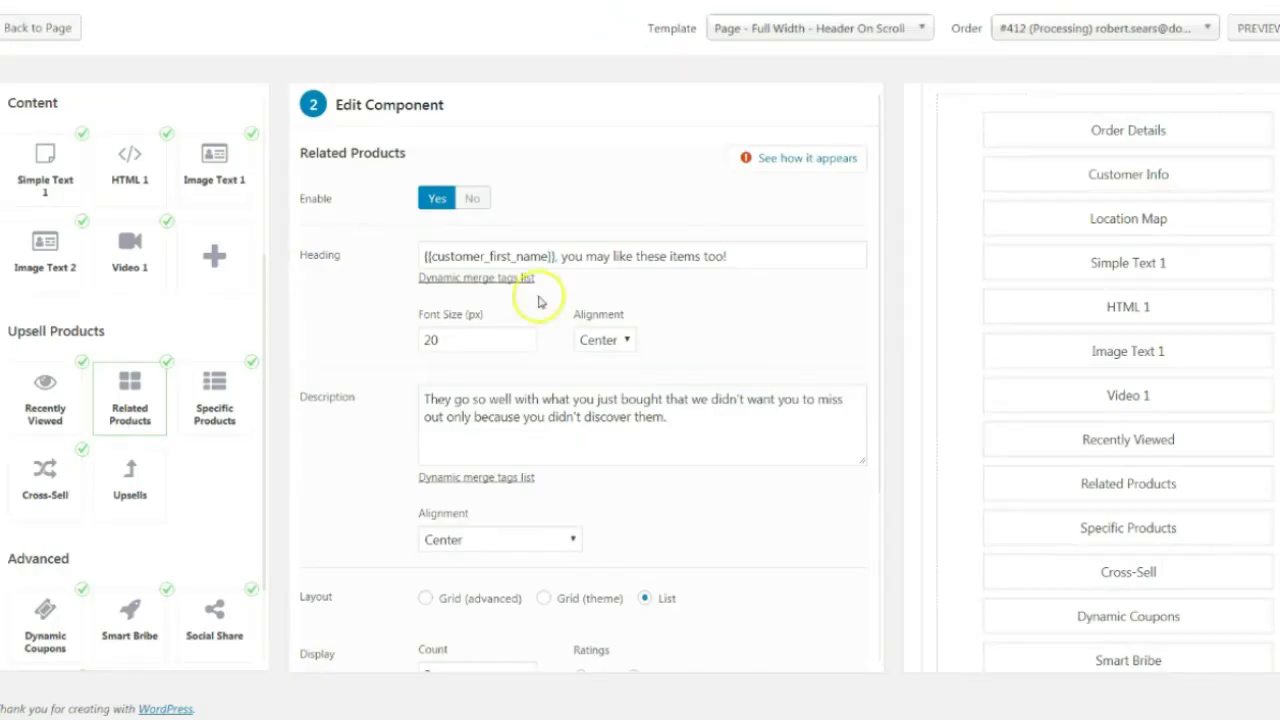
pyautogui.scroll(-5, 530, 360)
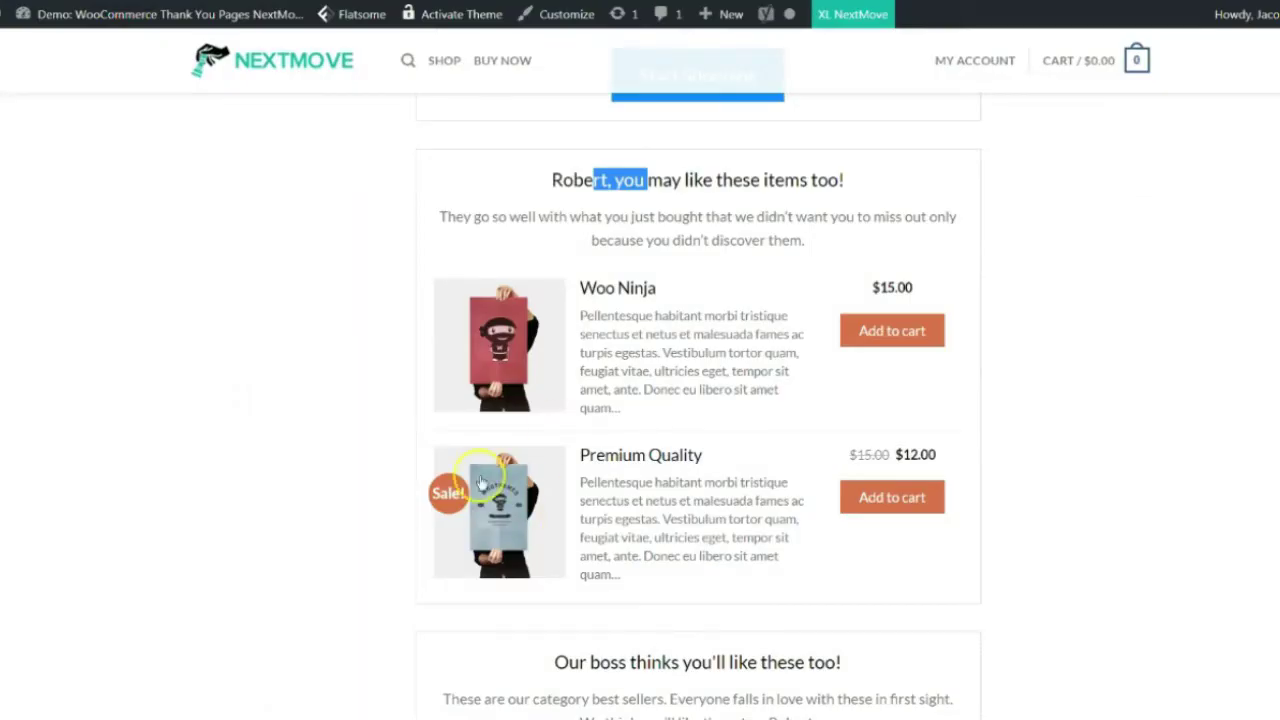
pyautogui.click(468, 267)
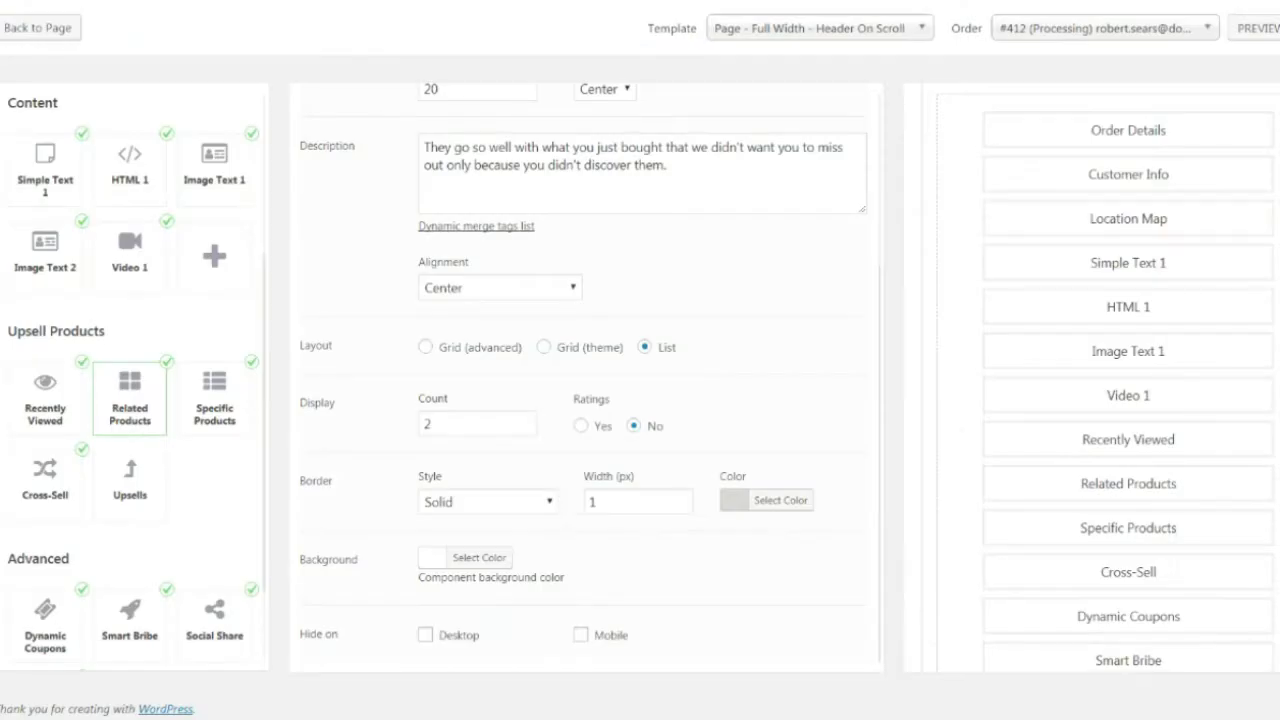
# Step: Open the Specific Products component and review its heading, description, chosen products and grid layout
pyautogui.click(167, 419)
pyautogui.click(200, 427)
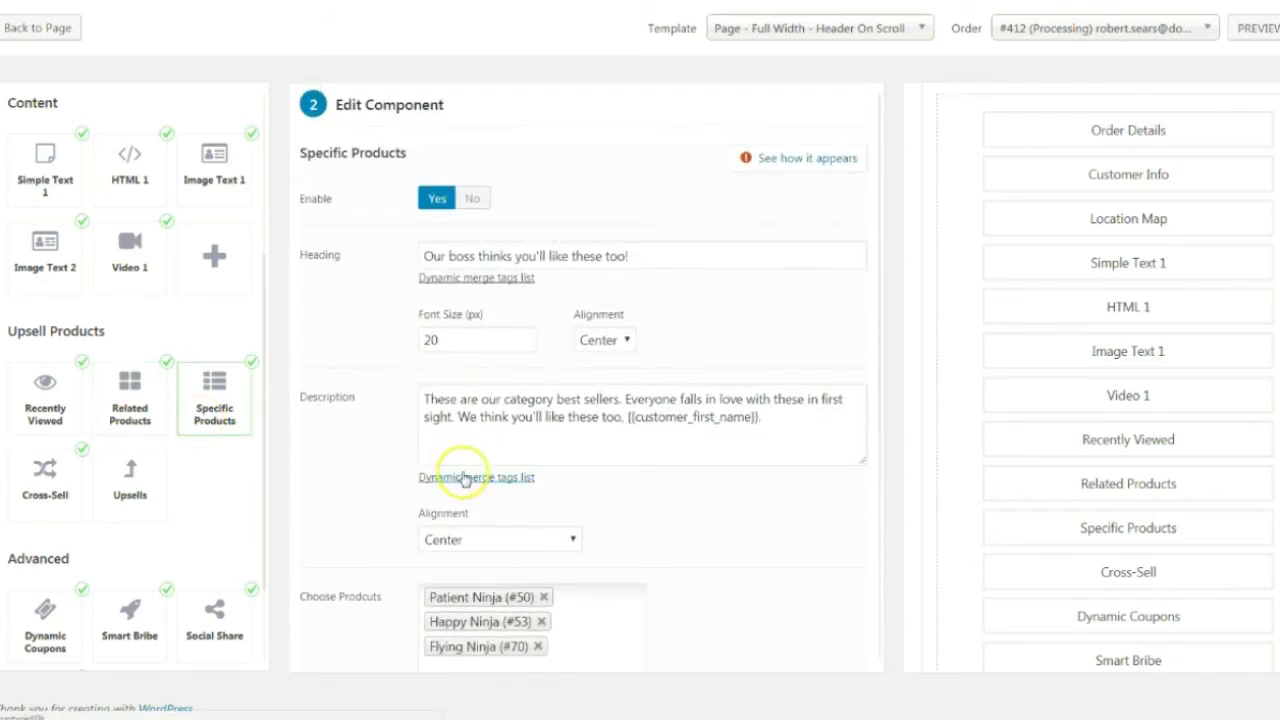
pyautogui.scroll(-3, 463, 480)
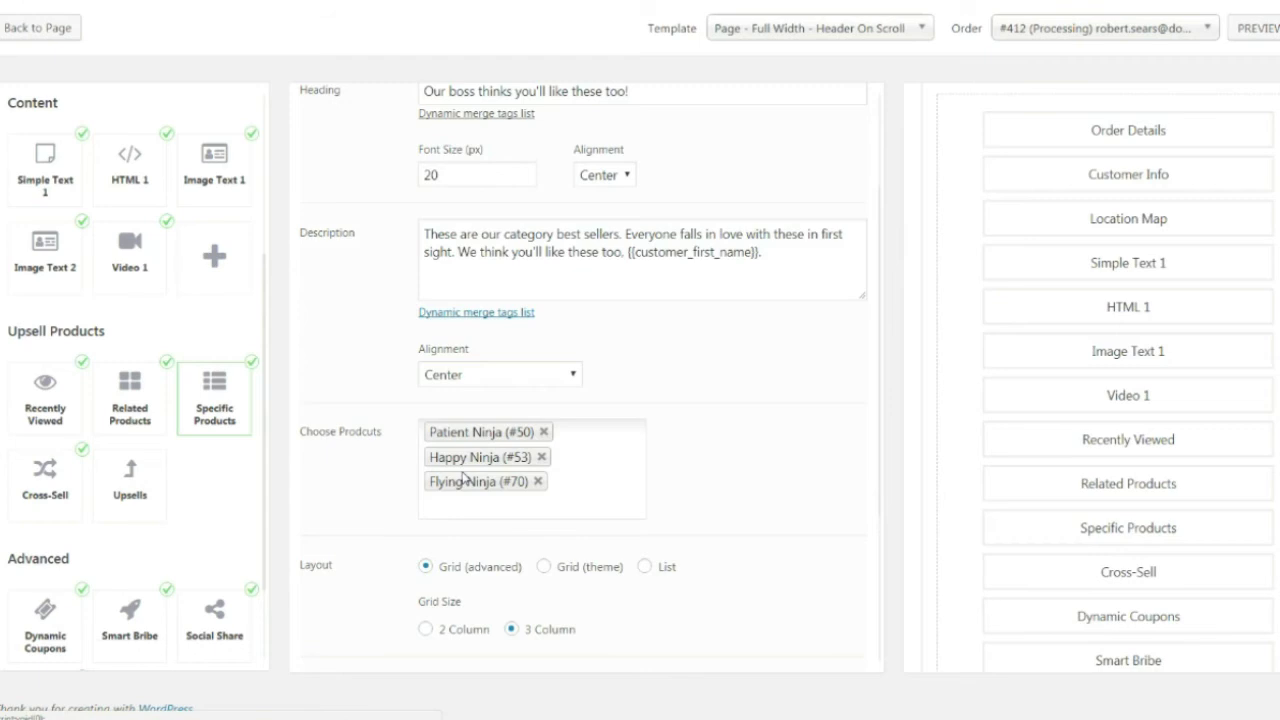
pyautogui.scroll(3, 463, 480)
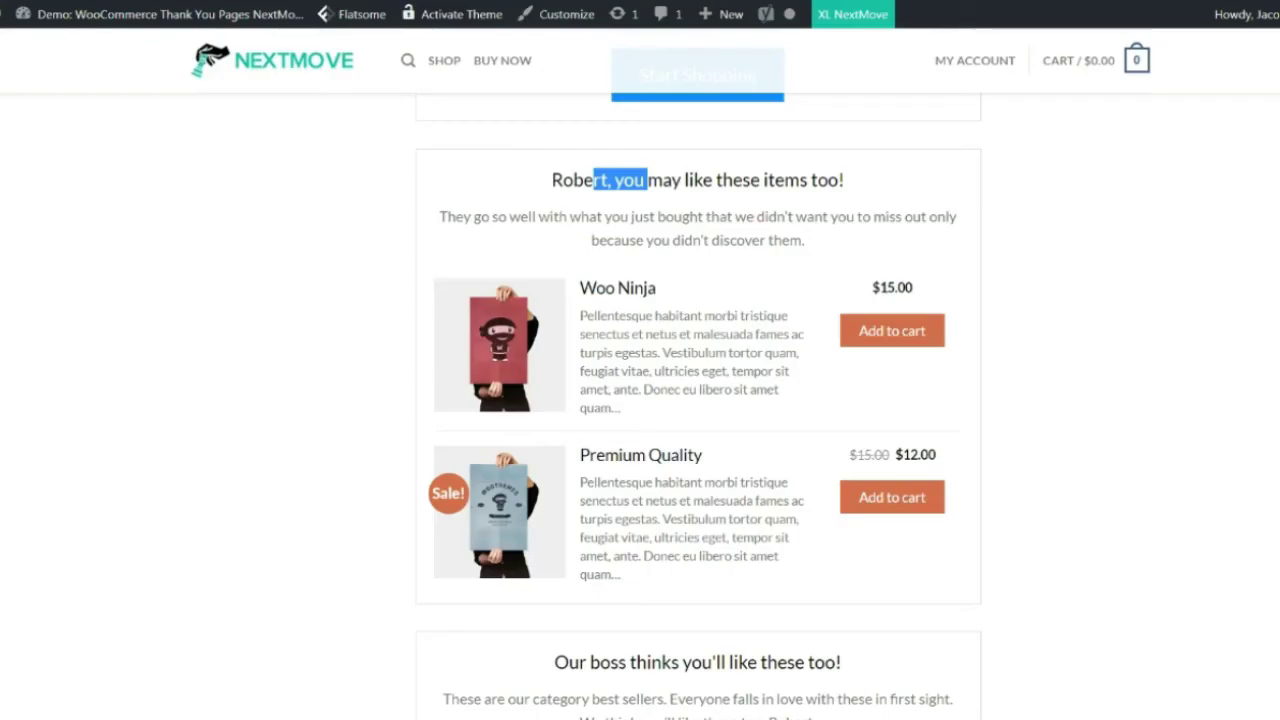
# Step: Examine the "Our boss thinks you'll like these too!" section on the sample page
pyautogui.scroll(-3, 694, 434)
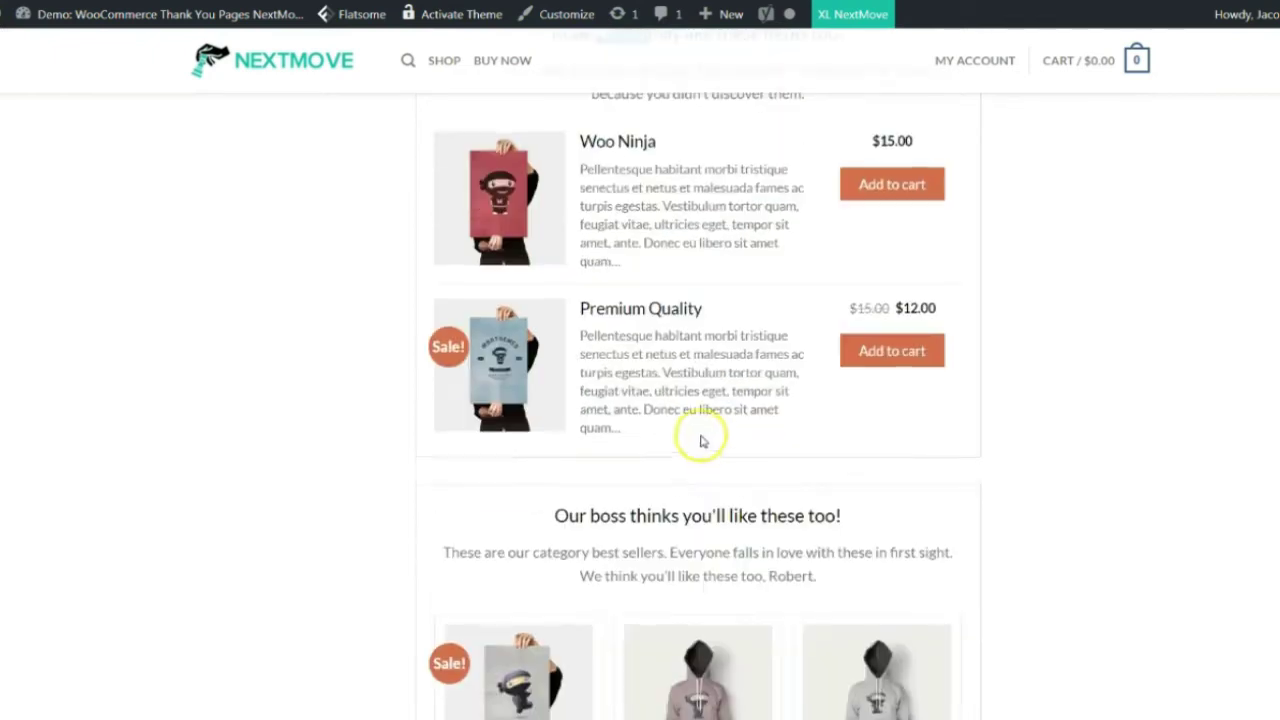
pyautogui.scroll(-2, 712, 476)
pyautogui.scroll(1, 571, 294)
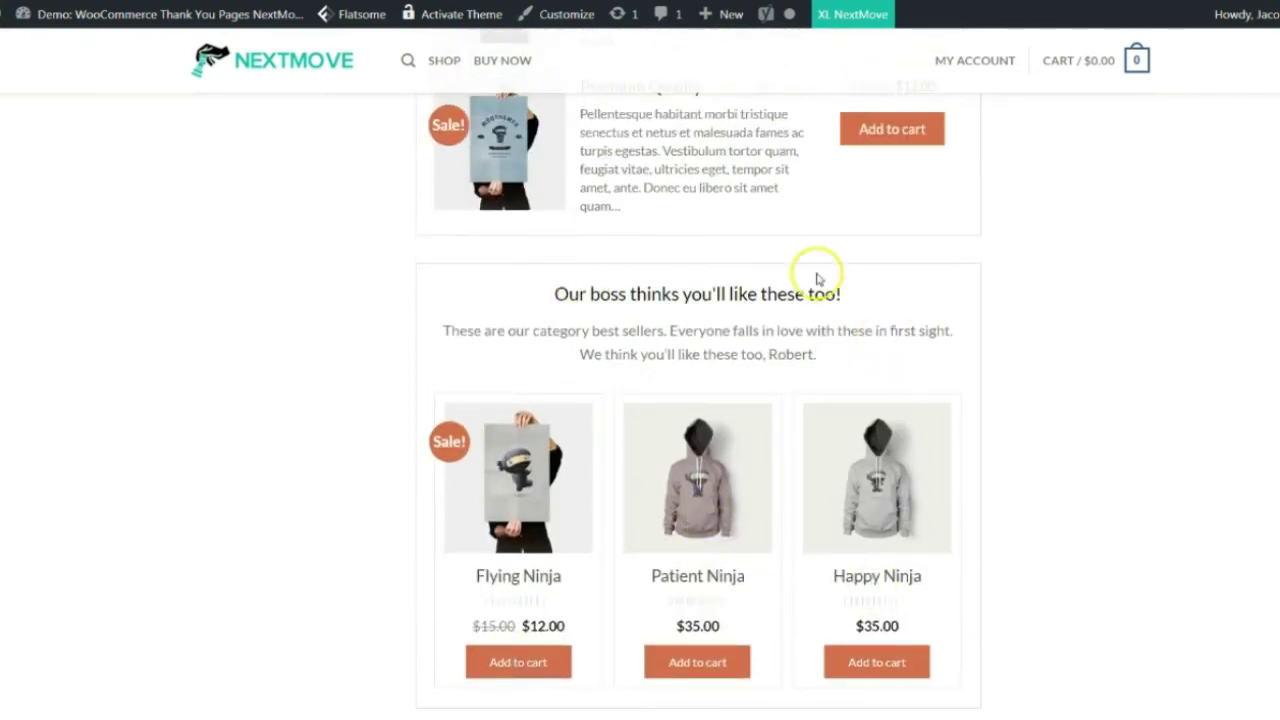
pyautogui.scroll(2, 568, 470)
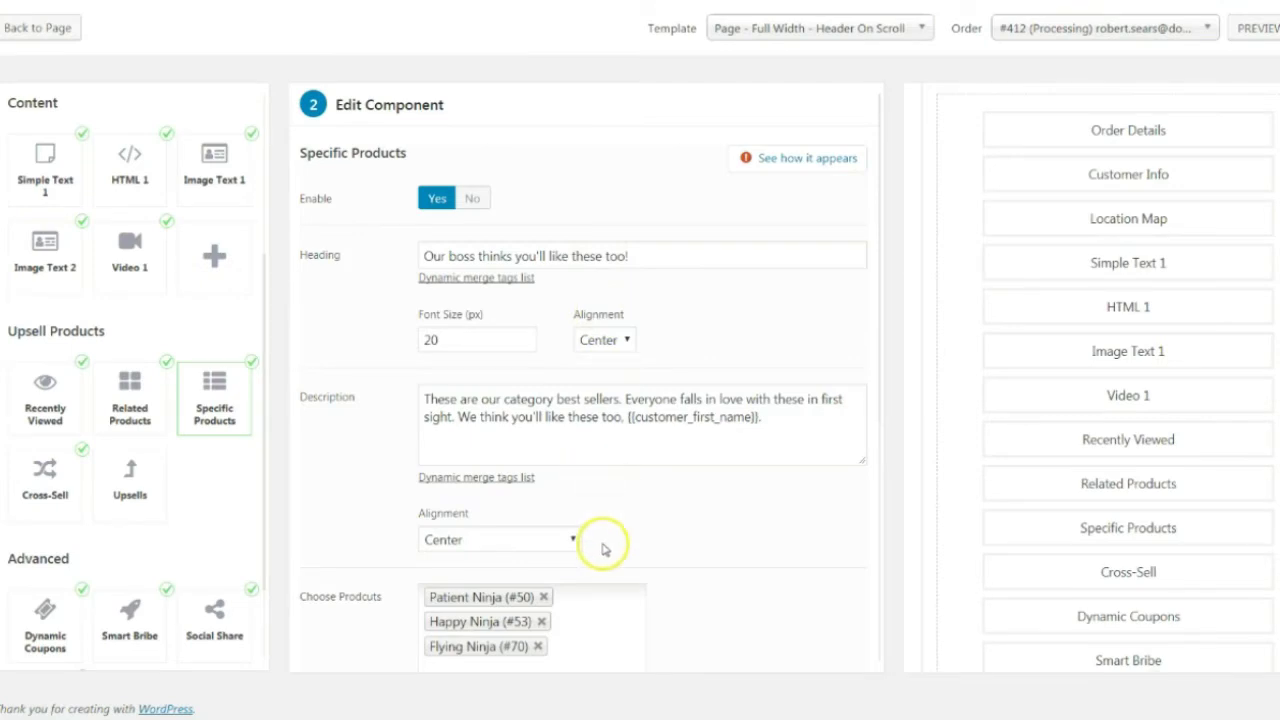
# Step: Compare the three-column advanced grid of Specific Products with the product sections on the sample page
pyautogui.scroll(-3, 603, 543)
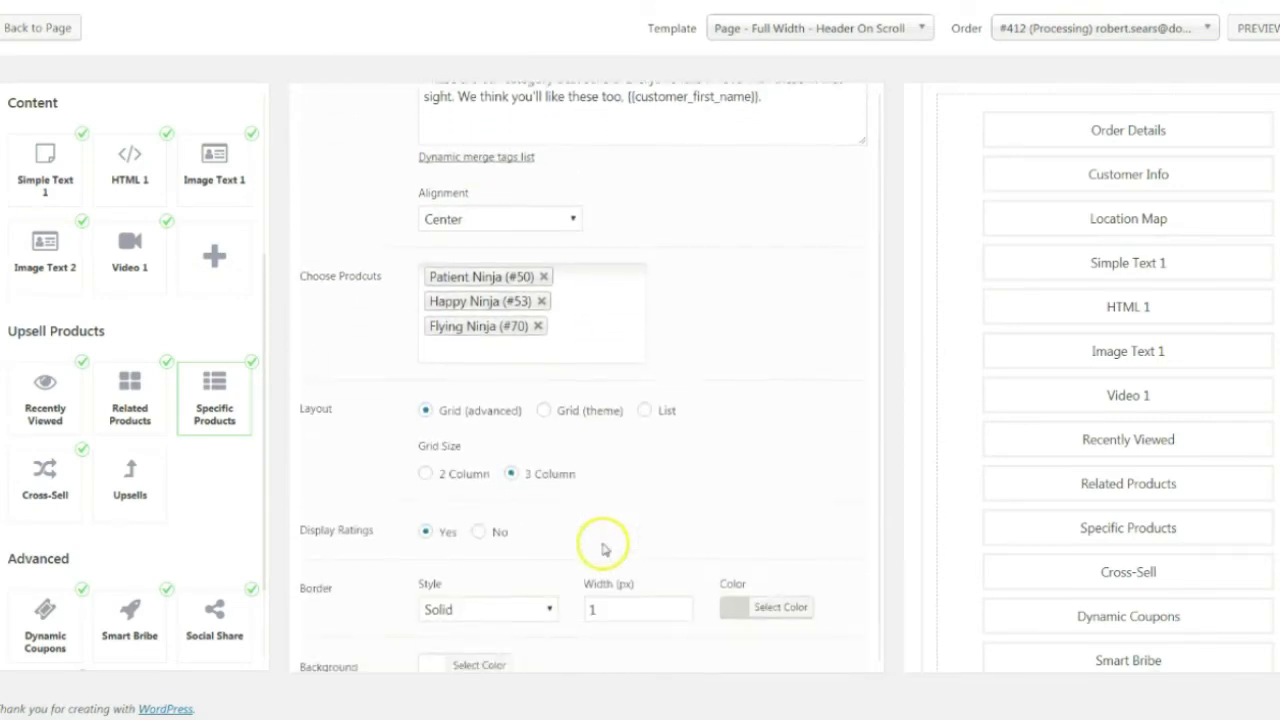
pyautogui.scroll(-1, 603, 548)
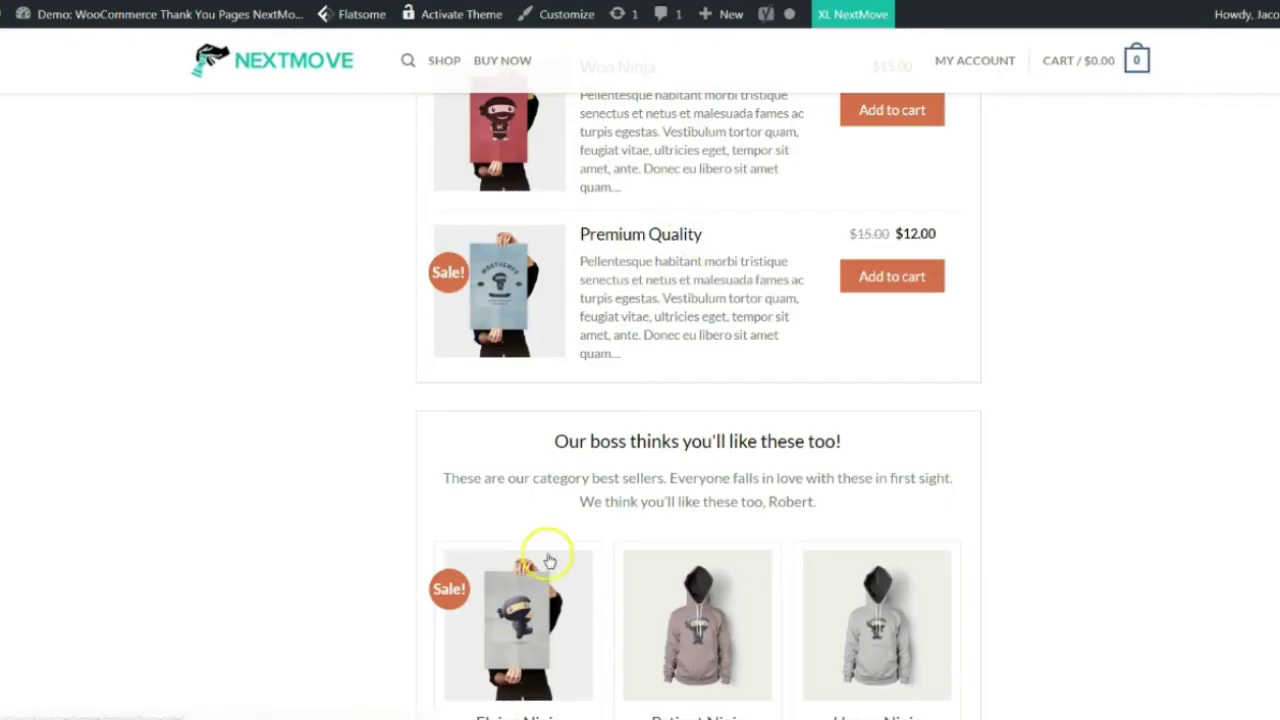
pyautogui.scroll(-2, 543, 557)
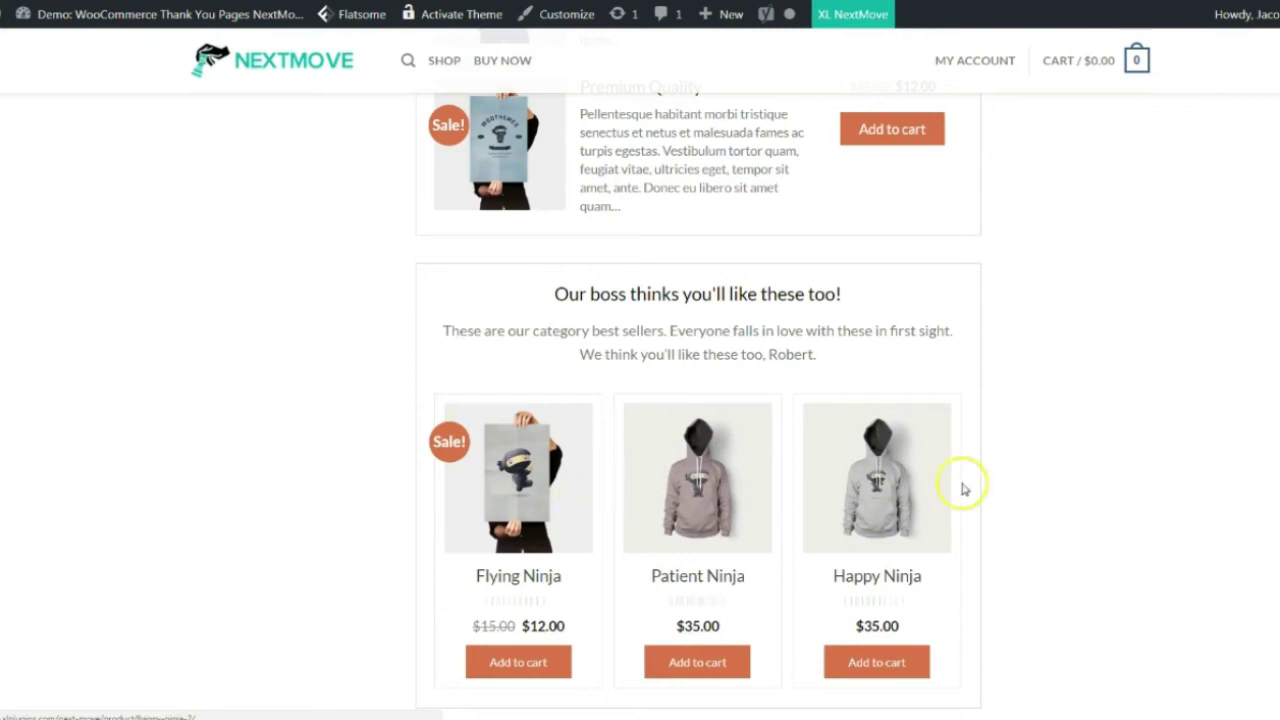
pyautogui.scroll(2, 674, 424)
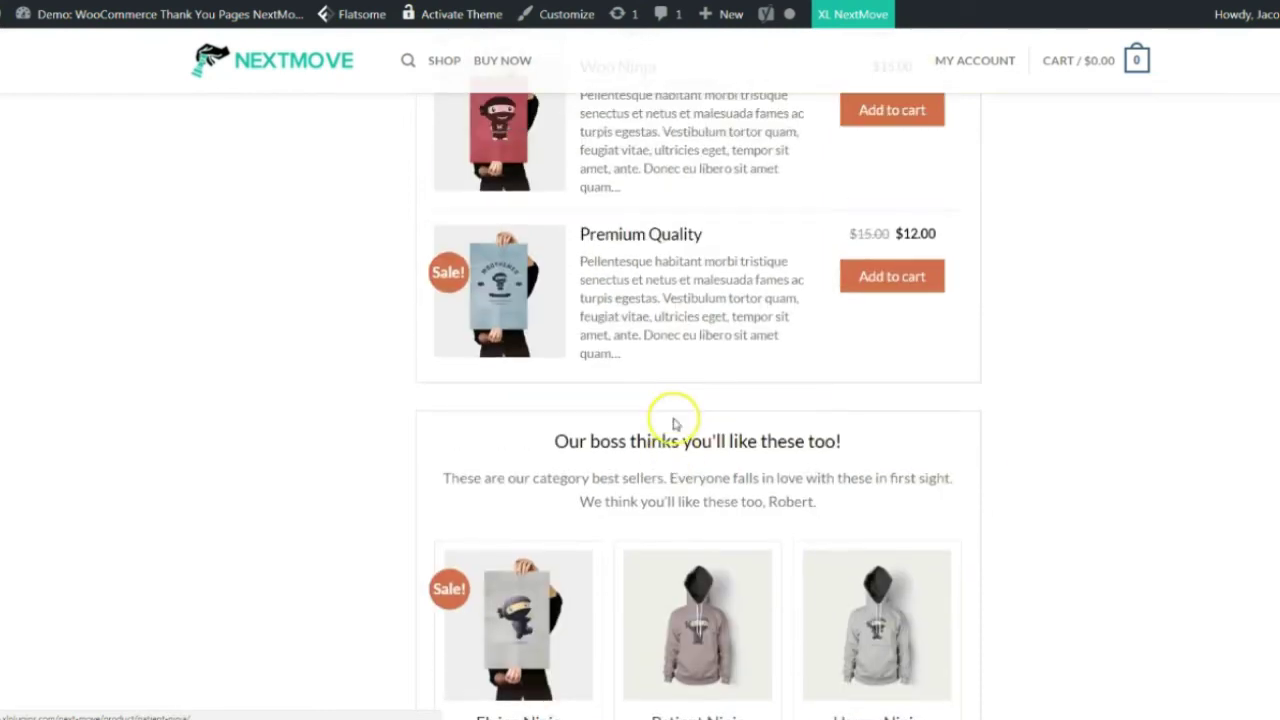
pyautogui.scroll(1, 674, 424)
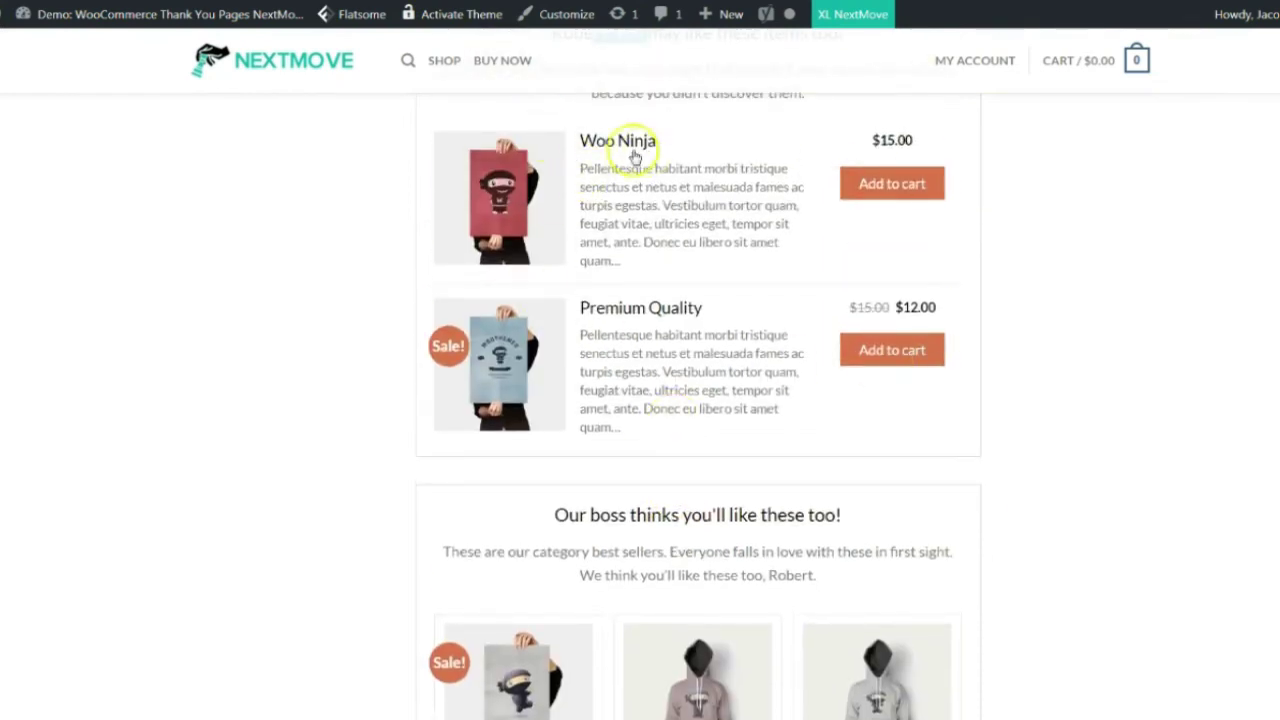
pyautogui.scroll(-2, 623, 449)
pyautogui.scroll(-1, 628, 432)
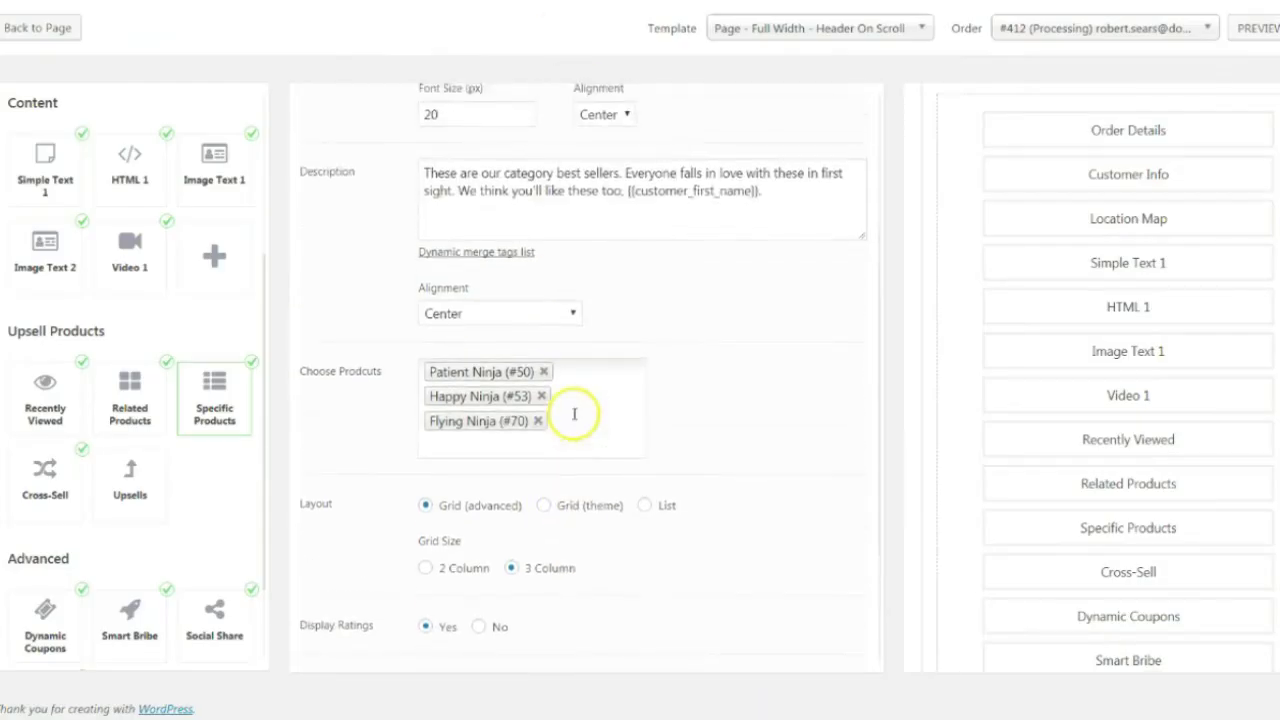
# Step: Inspect the product picker of the Specific Products component, keeping Patient Ninja, Happy Ninja and Flying Ninja selected
pyautogui.scroll(-2, 574, 413)
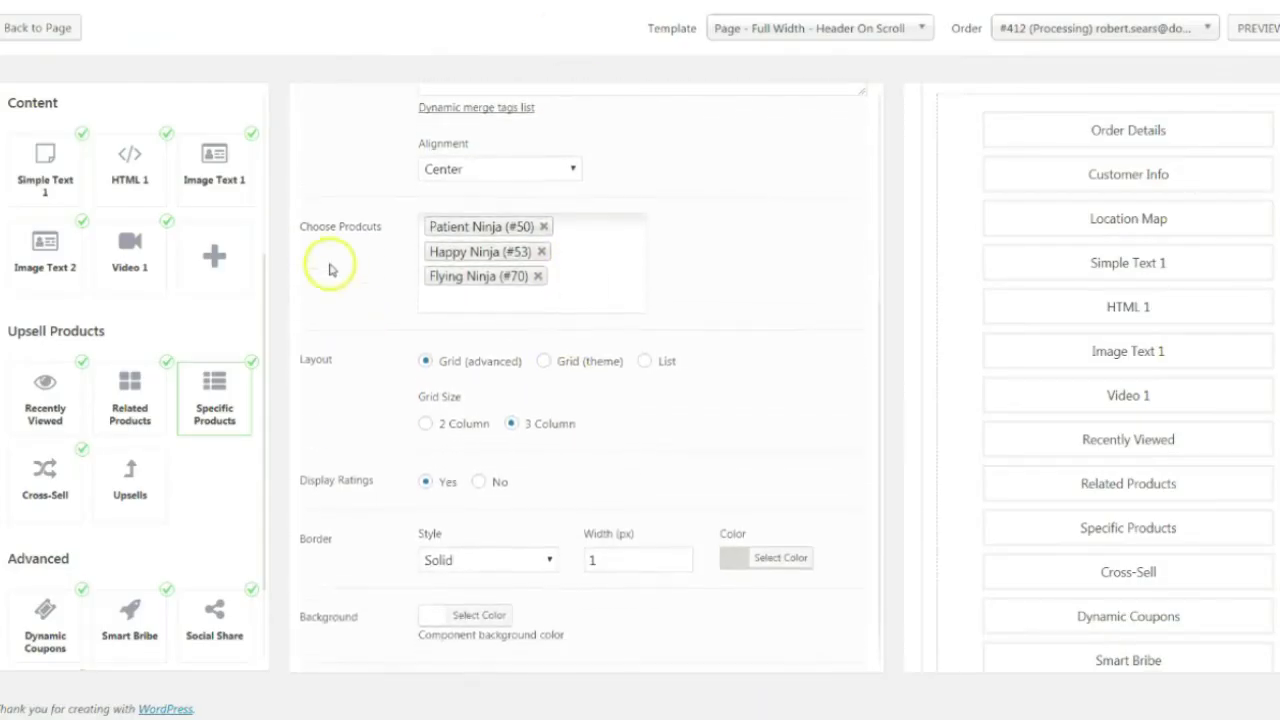
pyautogui.click(464, 294)
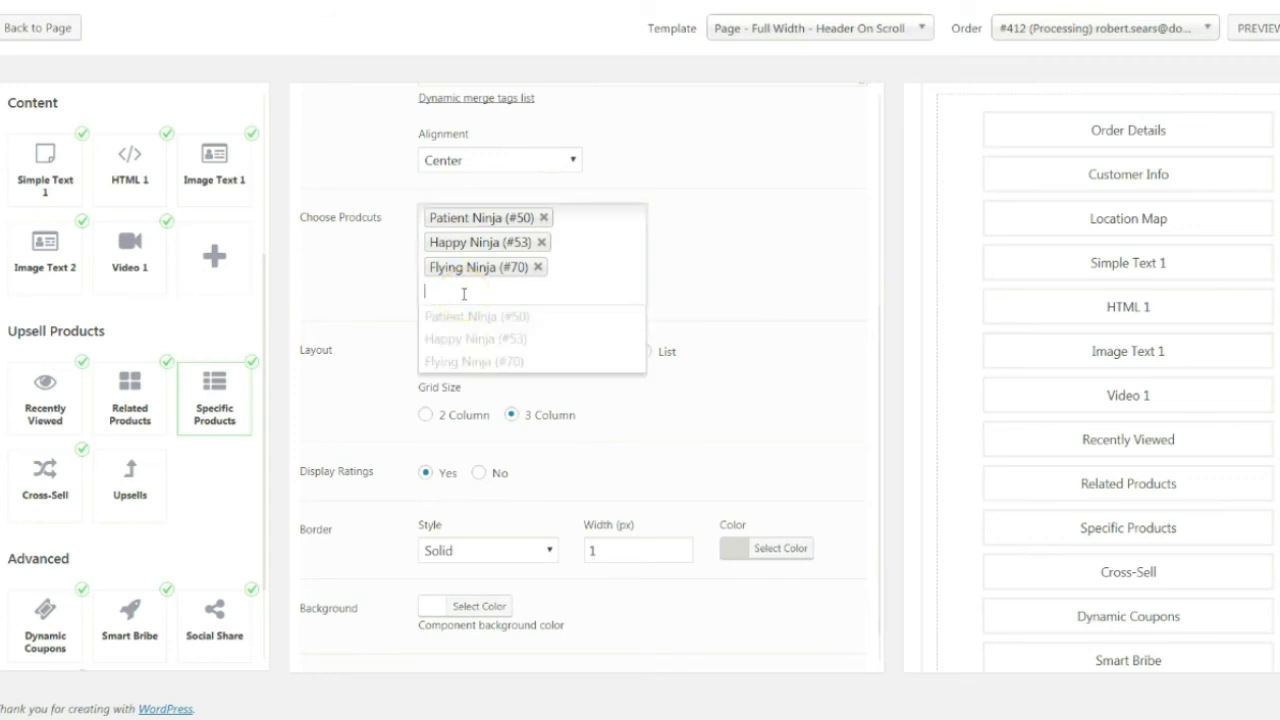
pyautogui.click(705, 291)
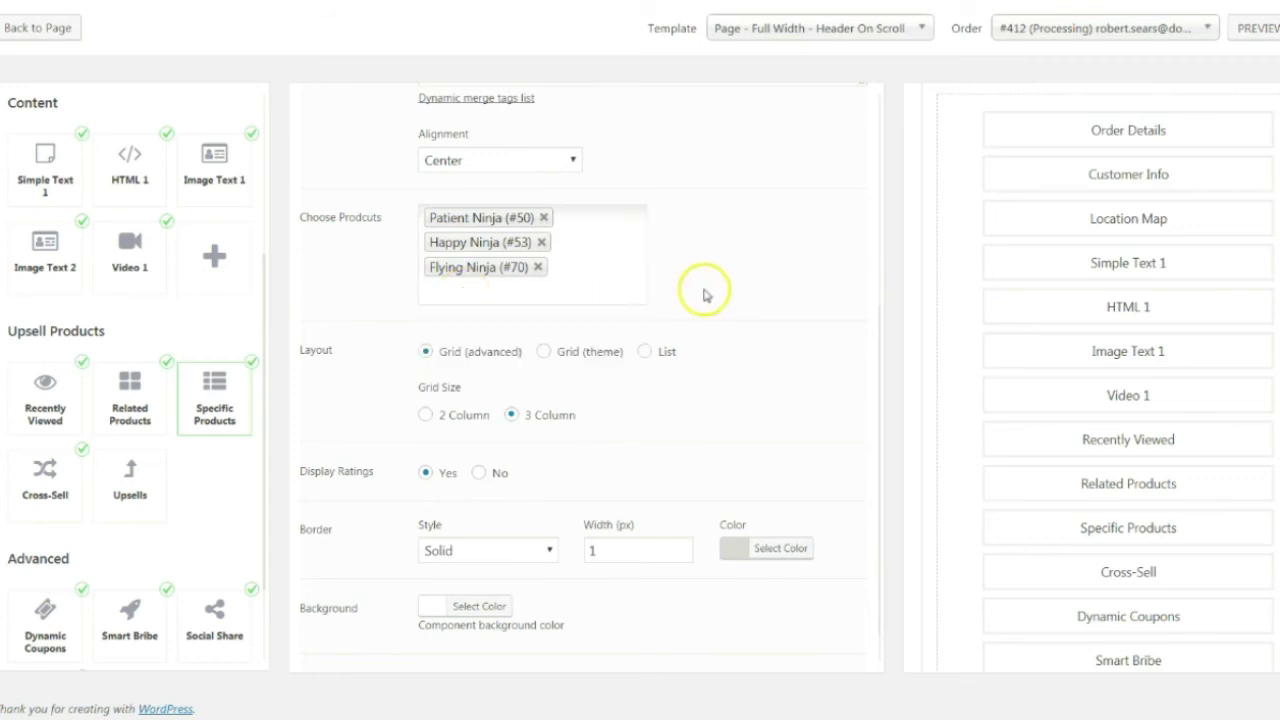
pyautogui.click(450, 298)
pyautogui.click(686, 252)
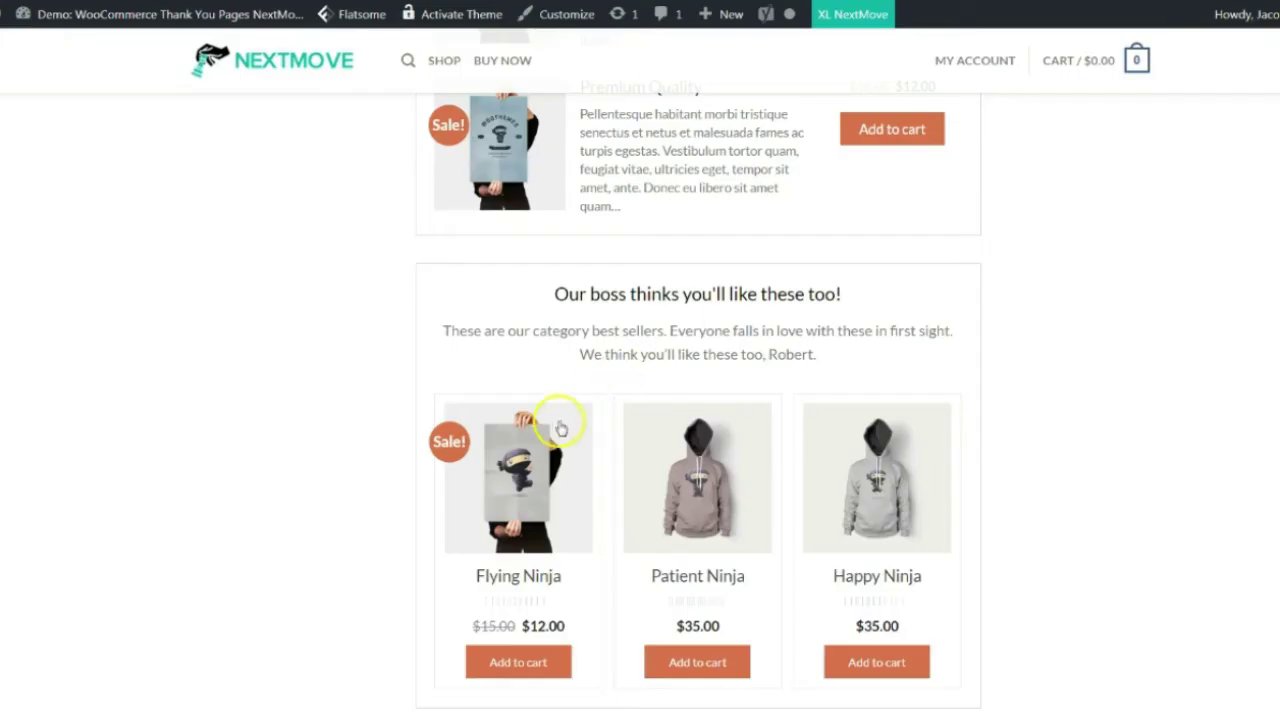
# Step: Recheck the Specific Products grid against the sample page and open the Cross-Sell component
pyautogui.scroll(-1, 560, 428)
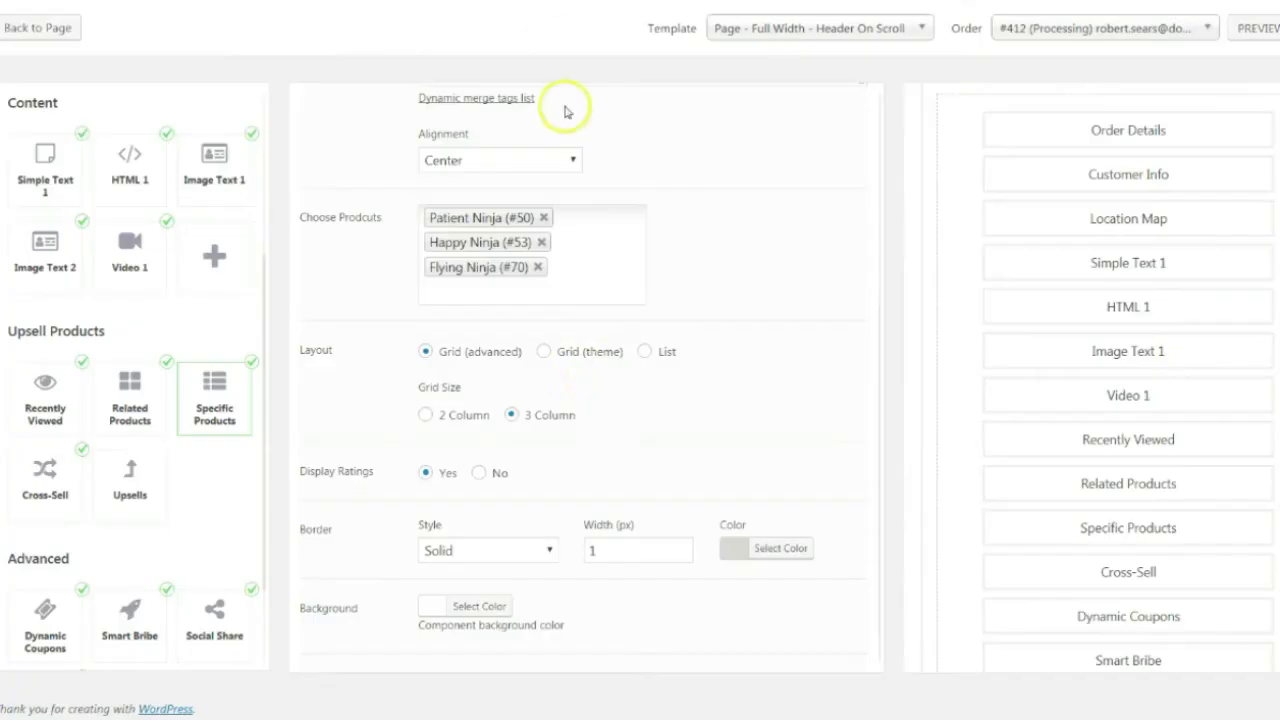
pyautogui.scroll(-1, 593, 397)
pyautogui.click(63, 475)
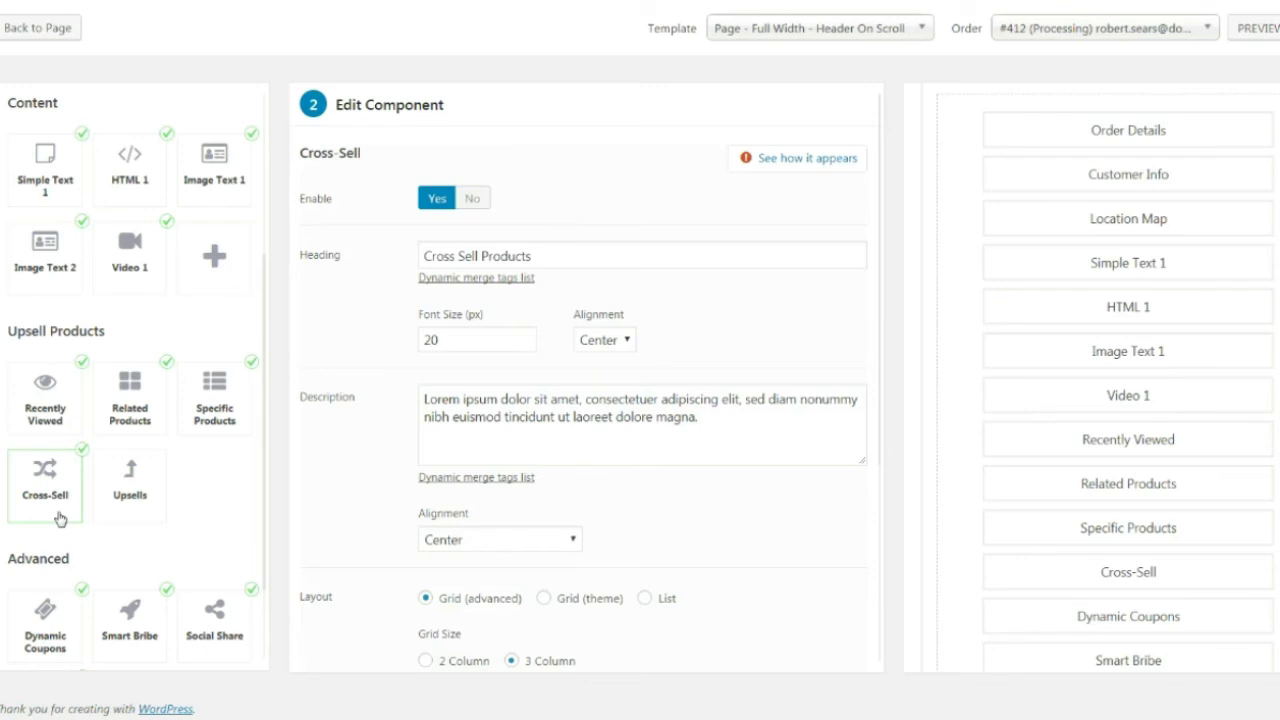
pyautogui.click(148, 512)
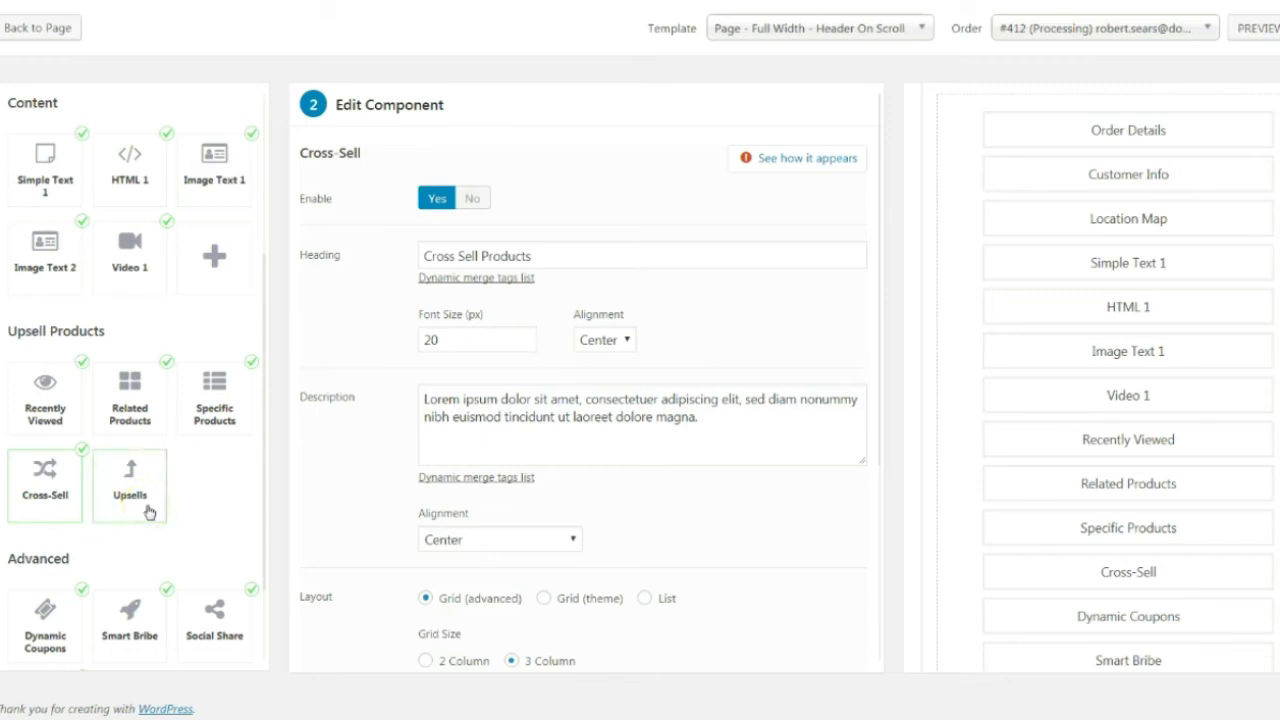
pyautogui.moveTo(148, 512); pyautogui.dragTo(180, 486)
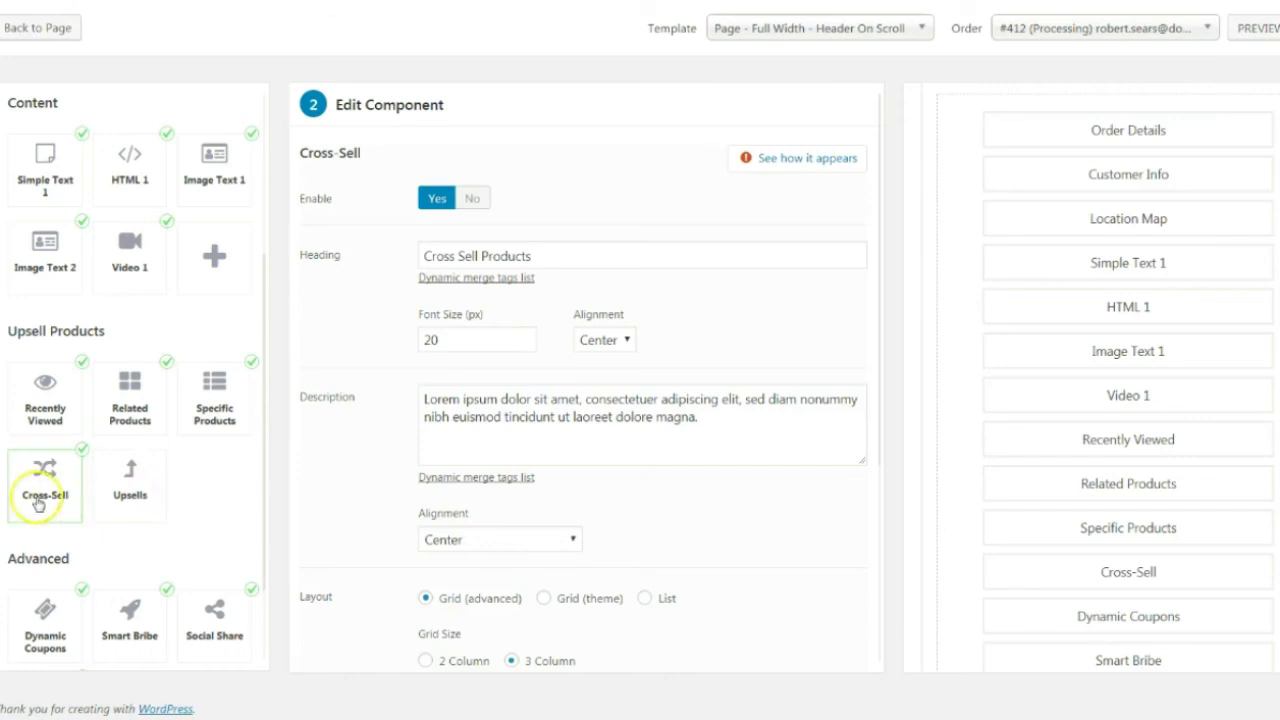
pyautogui.moveTo(128, 507); pyautogui.dragTo(452, 412)
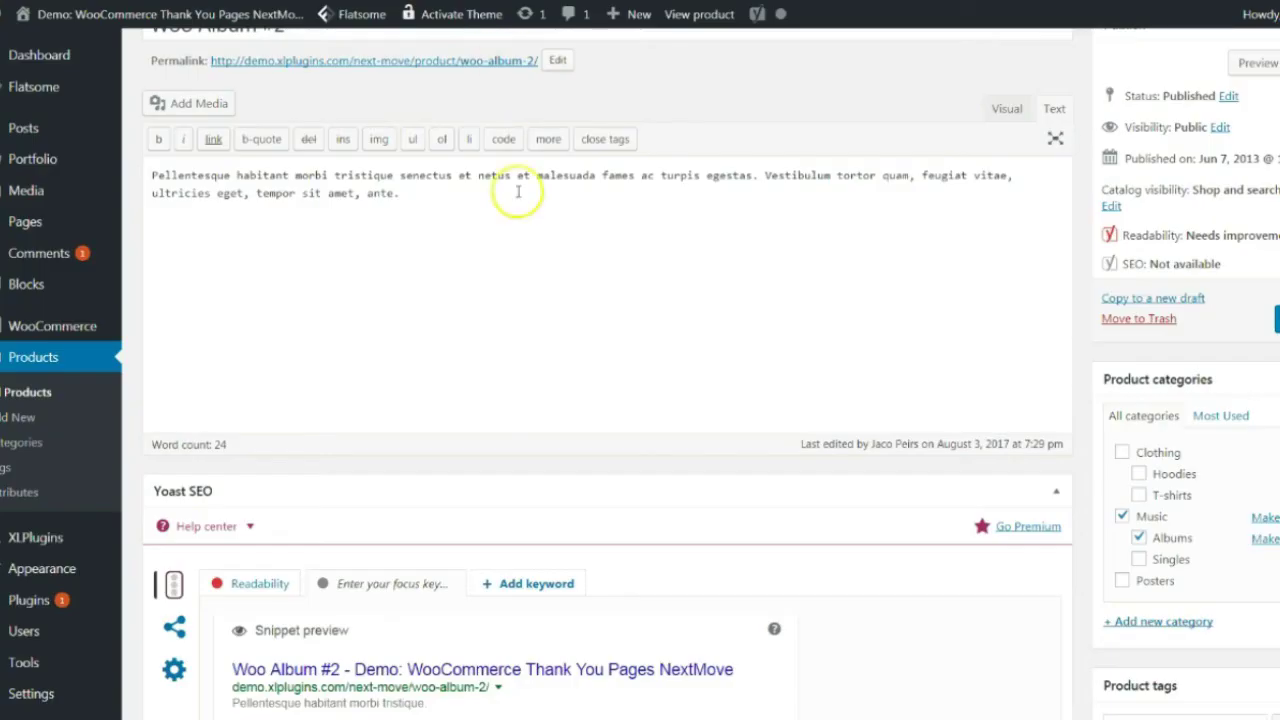
# Step: Inspect the upsell and cross-sell fields in the linked products data of the Woo Album #2 product
pyautogui.scroll(3, 510, 349)
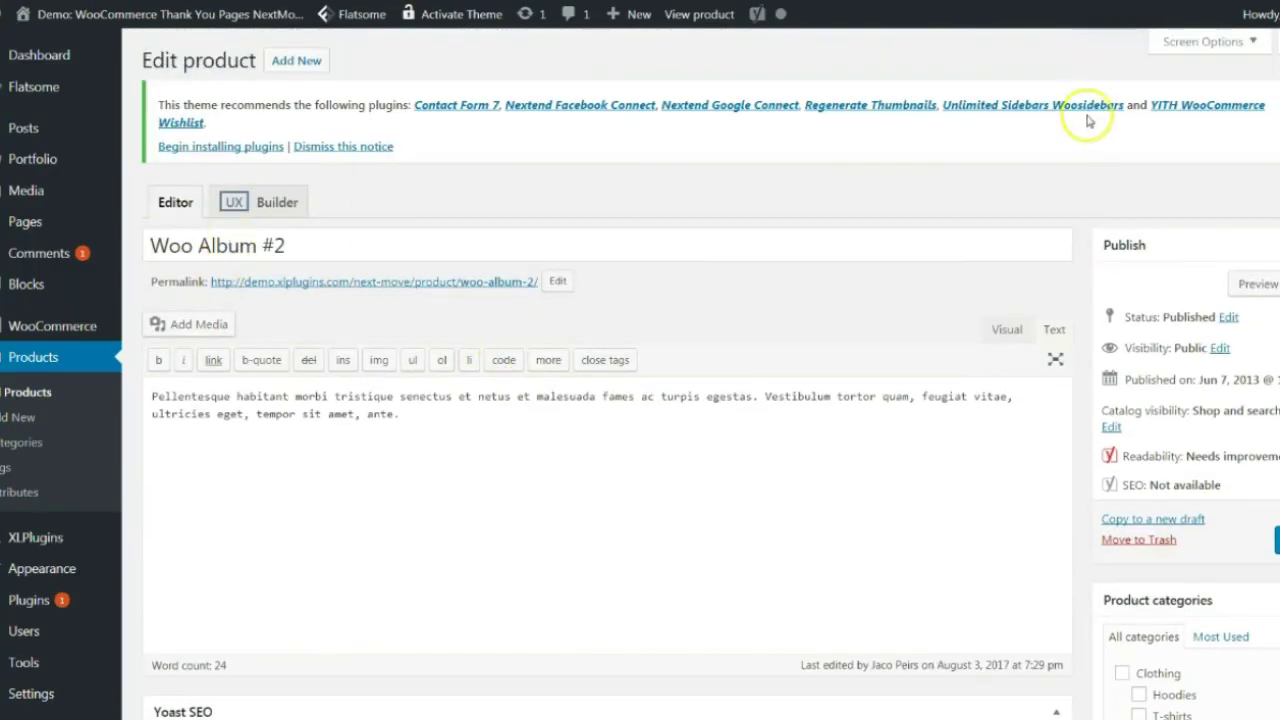
pyautogui.scroll(-10, 951, 523)
pyautogui.scroll(-4, 955, 527)
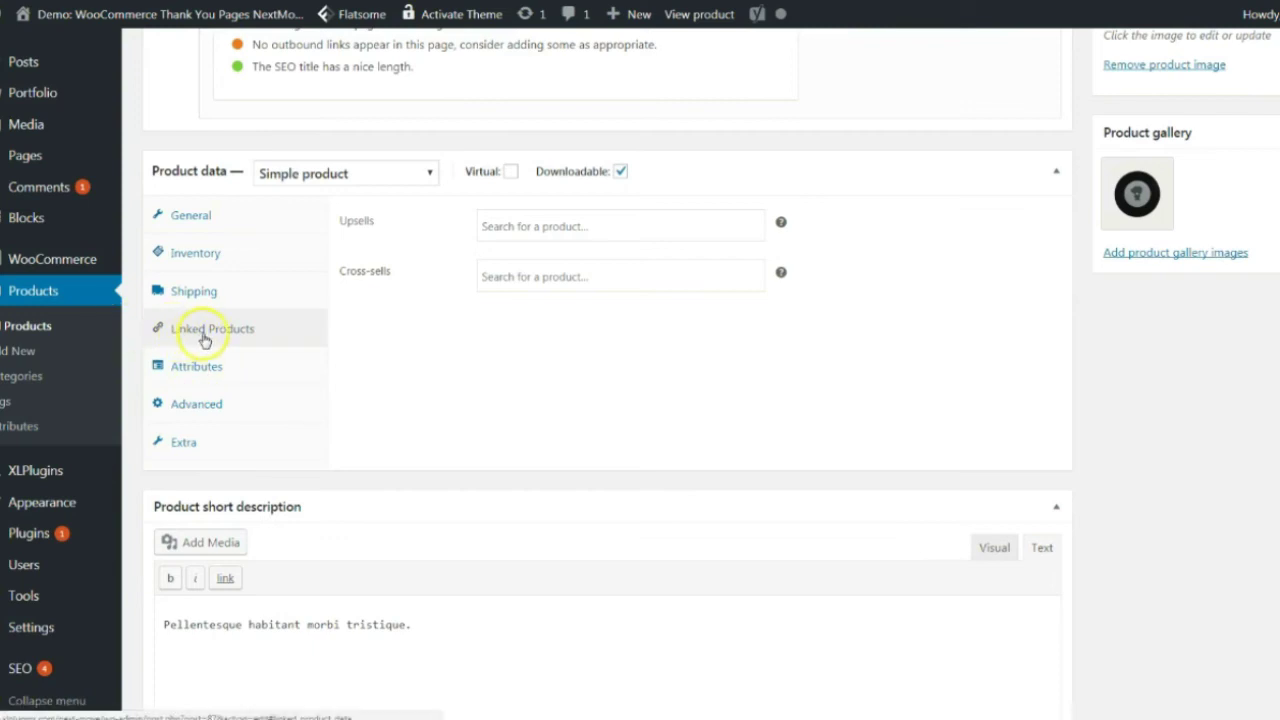
pyautogui.click(492, 224)
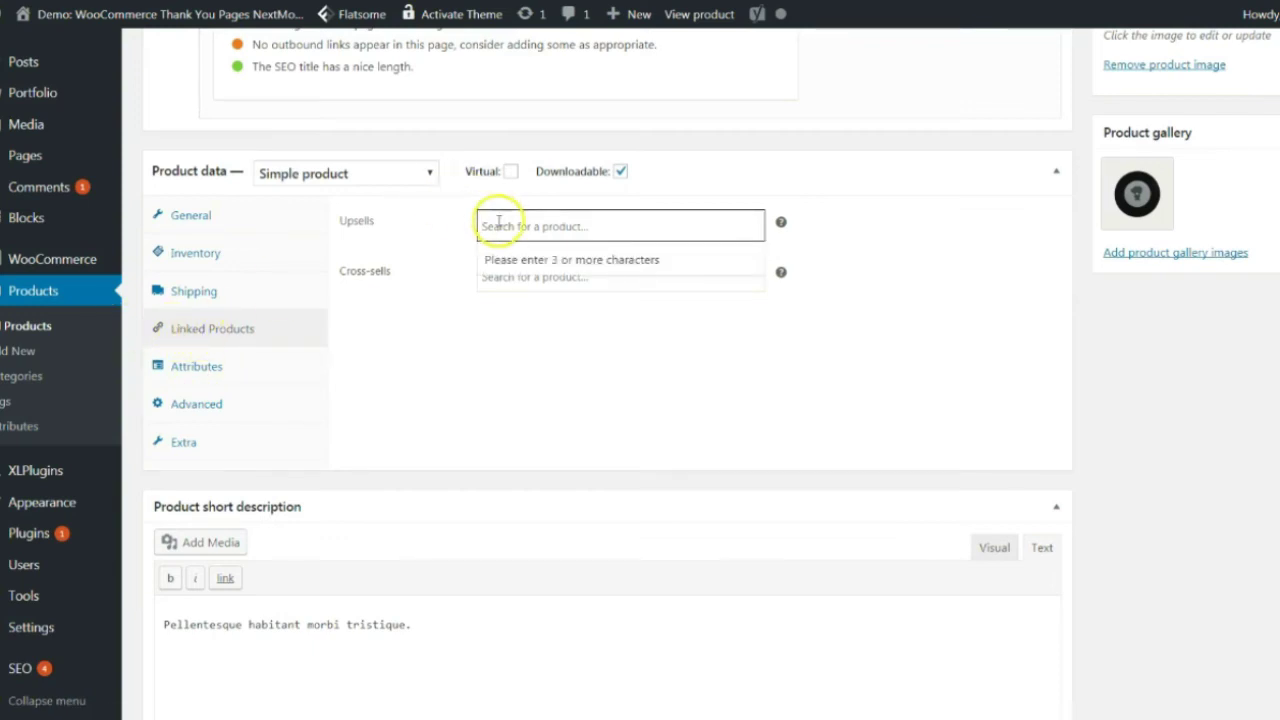
pyautogui.click(490, 278)
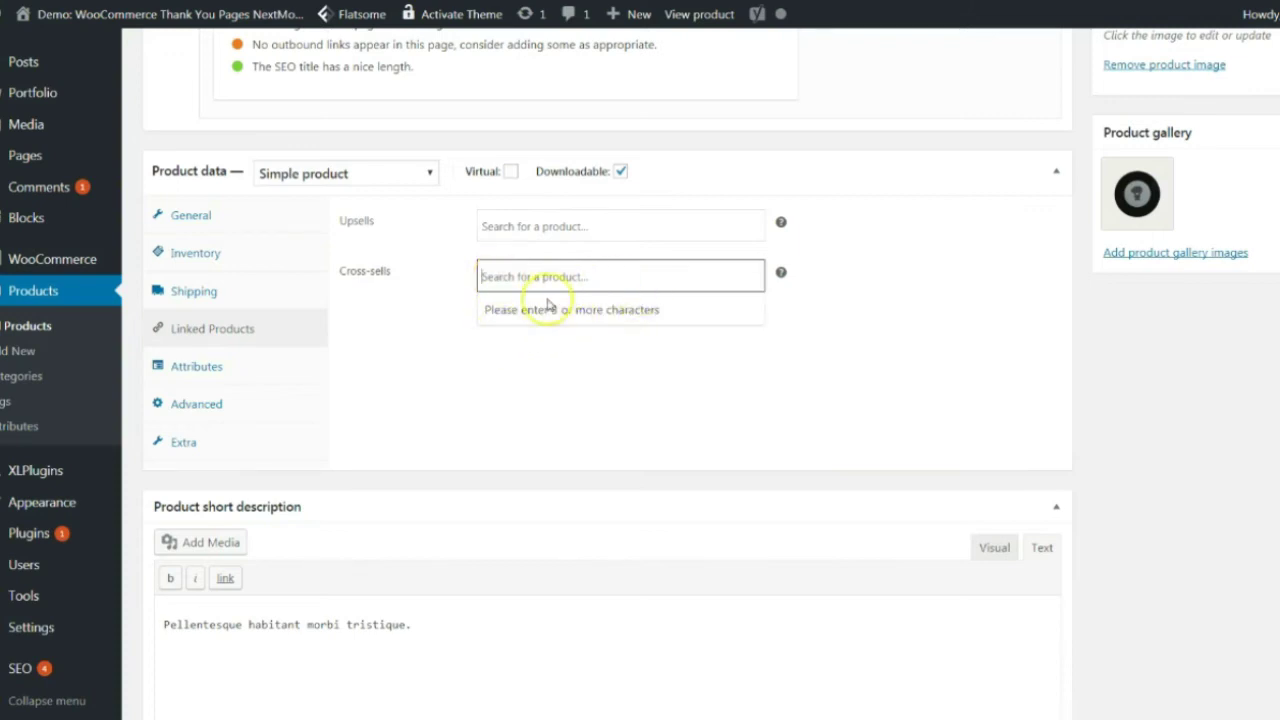
pyautogui.click(451, 355)
pyautogui.click(493, 276)
pyautogui.click(434, 320)
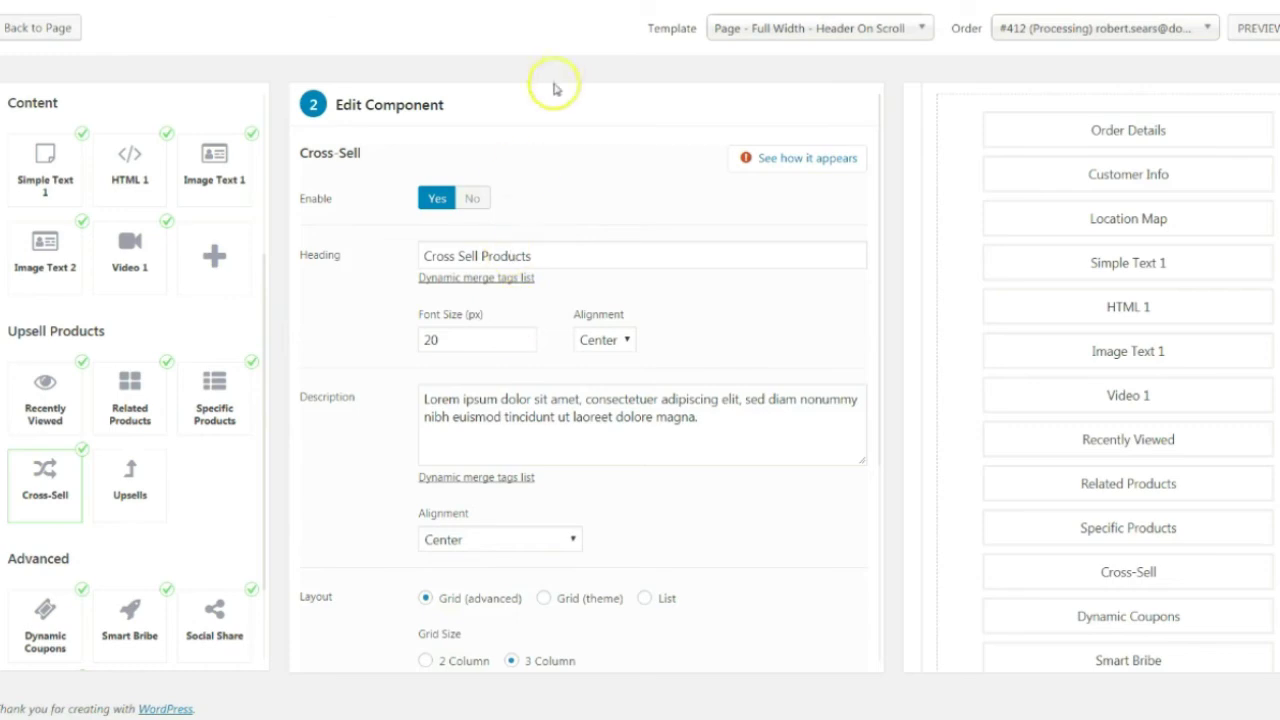
# Step: Review the Cross-Sell component's content, layout and display settings and compare them with the product sections on the sample page
pyautogui.scroll(-3, 514, 329)
pyautogui.scroll(3, 623, 334)
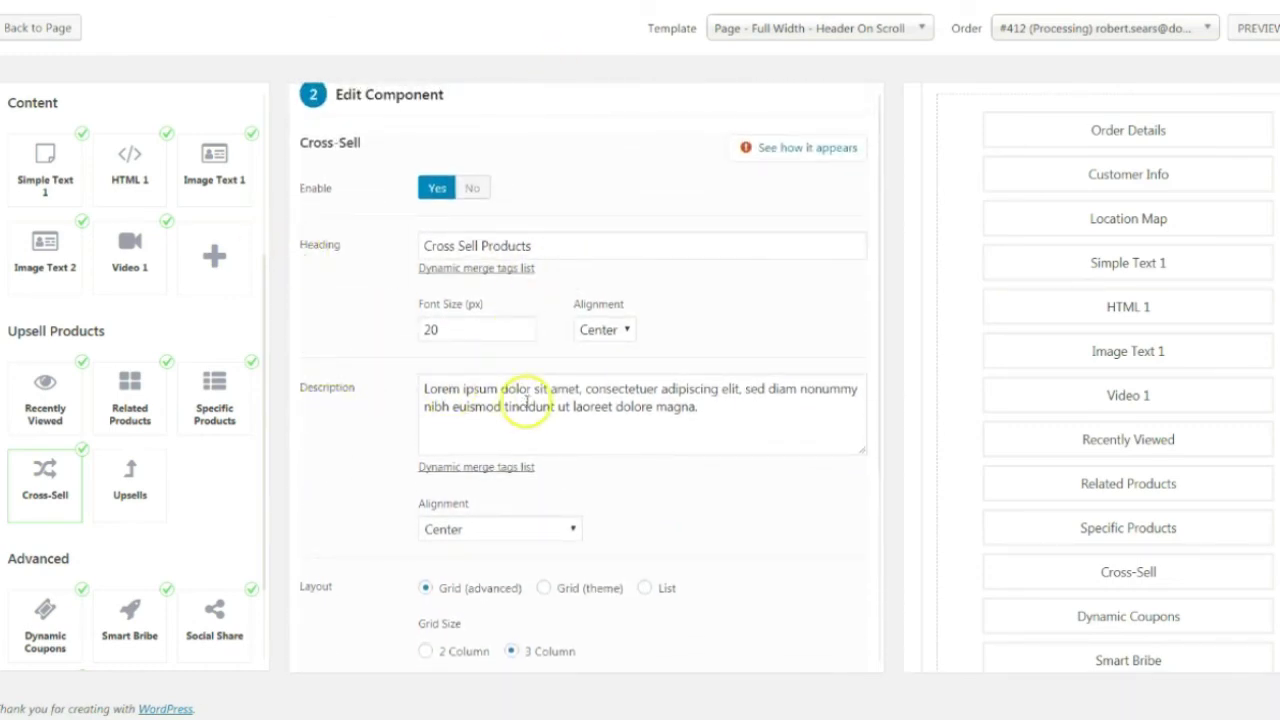
pyautogui.scroll(-6, 525, 400)
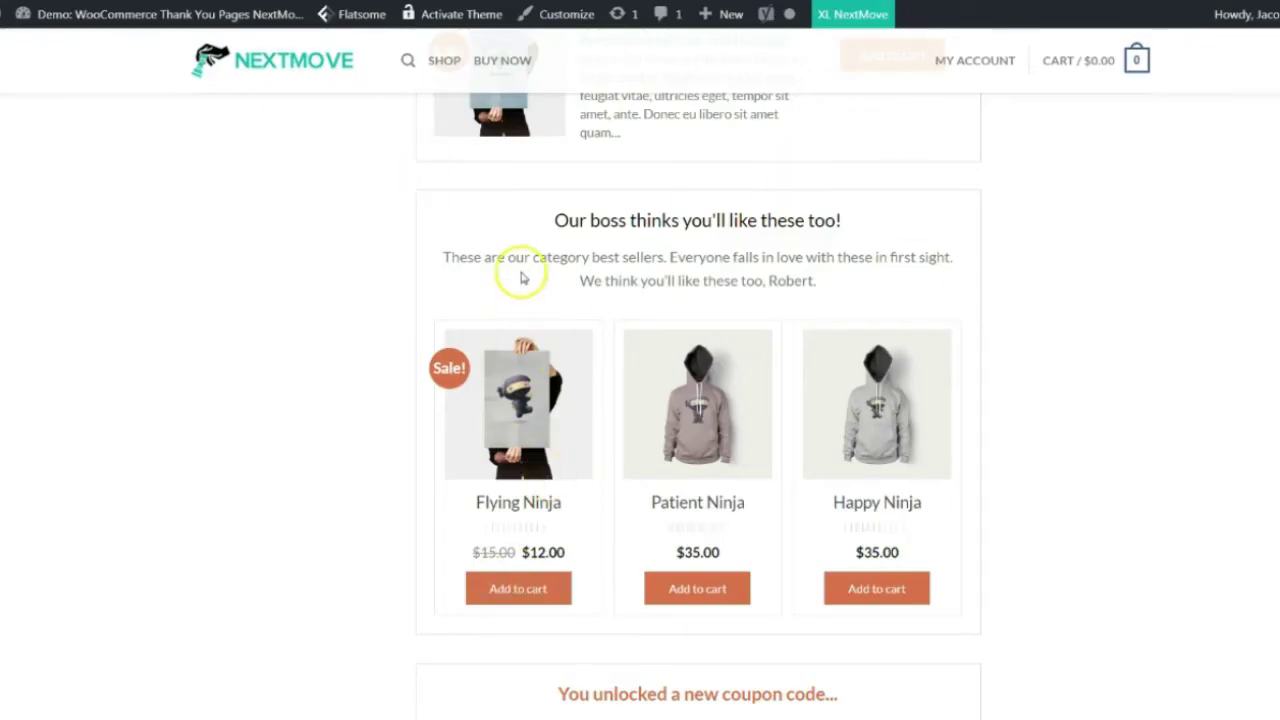
pyautogui.scroll(3, 560, 352)
pyautogui.scroll(-1, 561, 357)
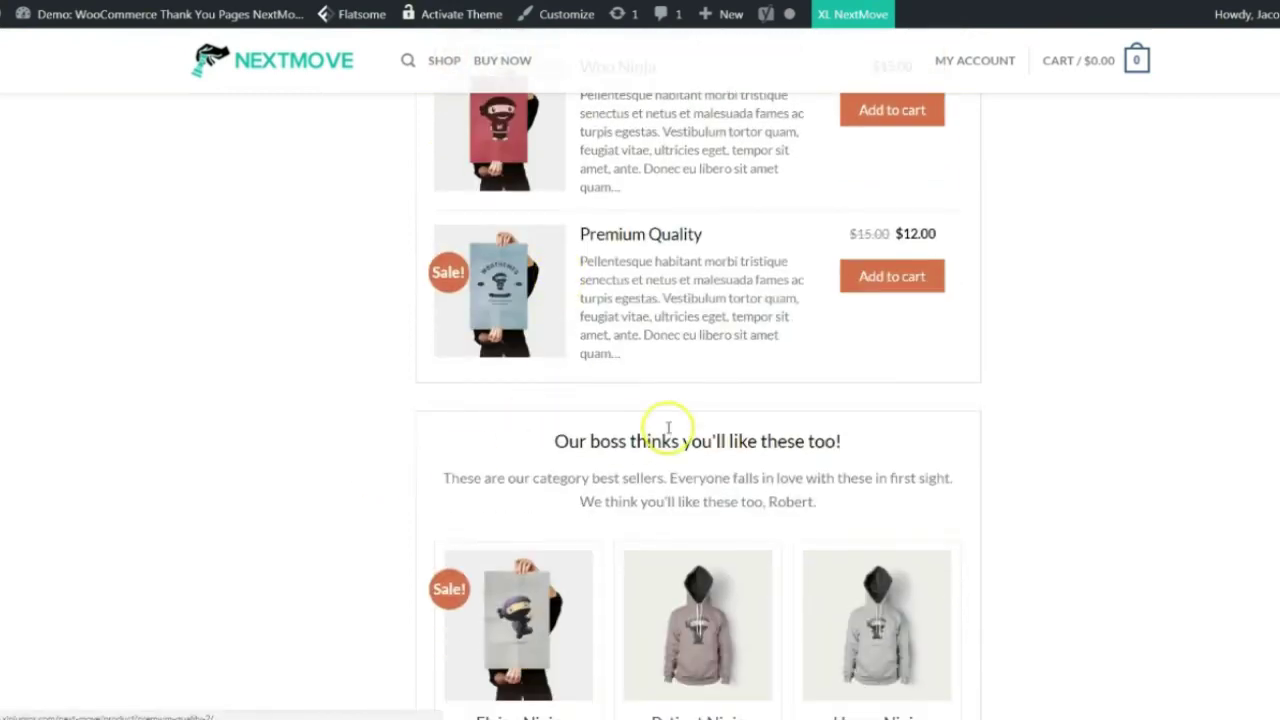
pyautogui.scroll(-1, 771, 543)
pyautogui.scroll(4, 777, 551)
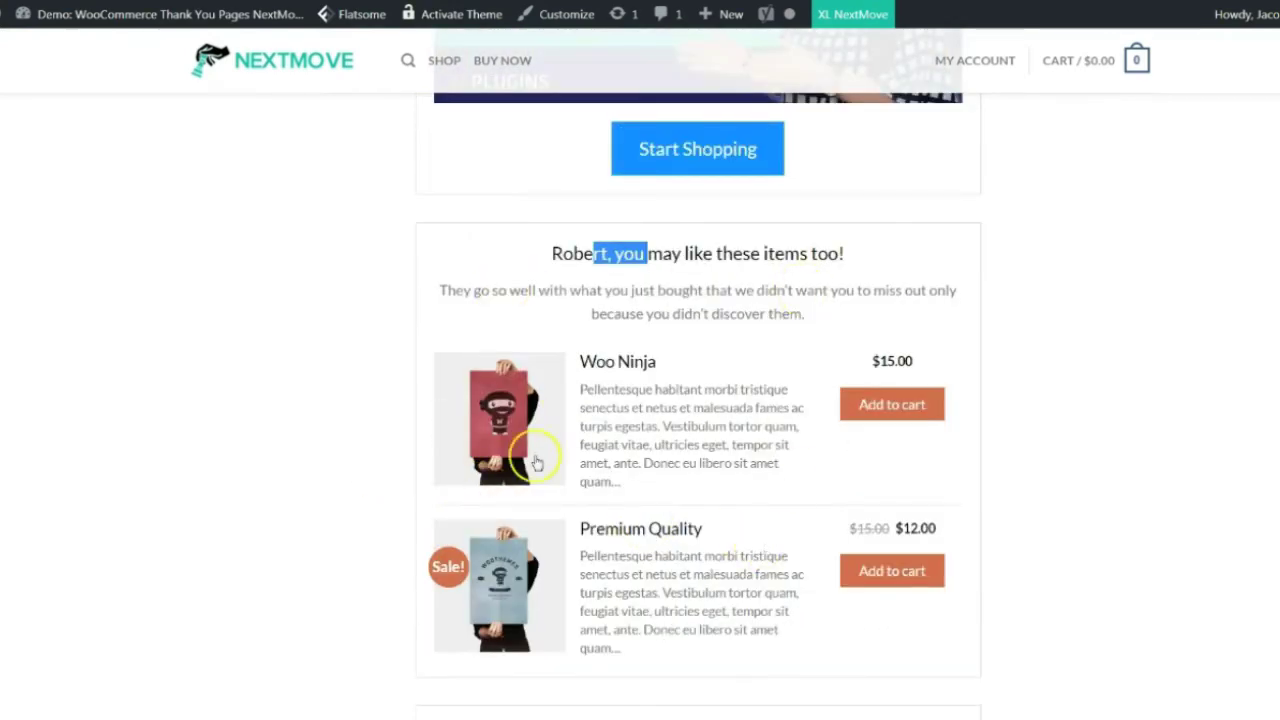
pyautogui.scroll(-7, 532, 460)
pyautogui.scroll(4, 538, 486)
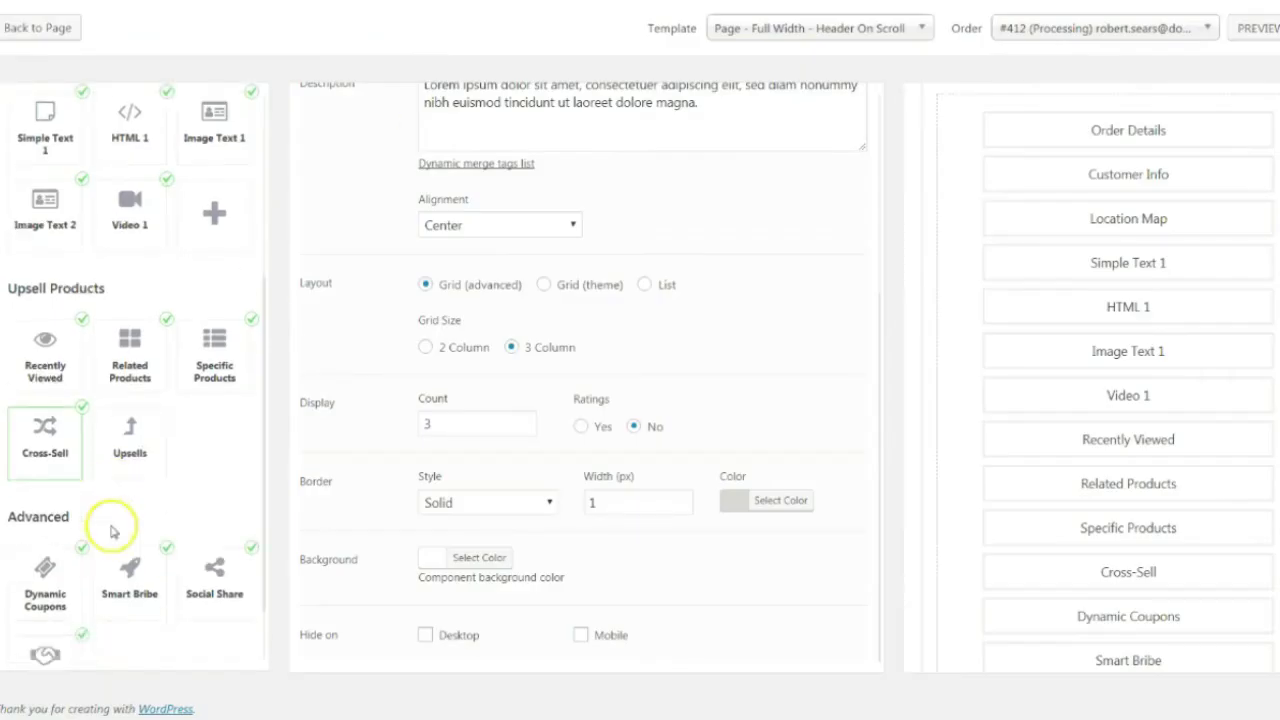
# Step: Open the Dynamic Coupons component and look through its coupon choices, keeping Save15 selected
pyautogui.scroll(-1, 112, 532)
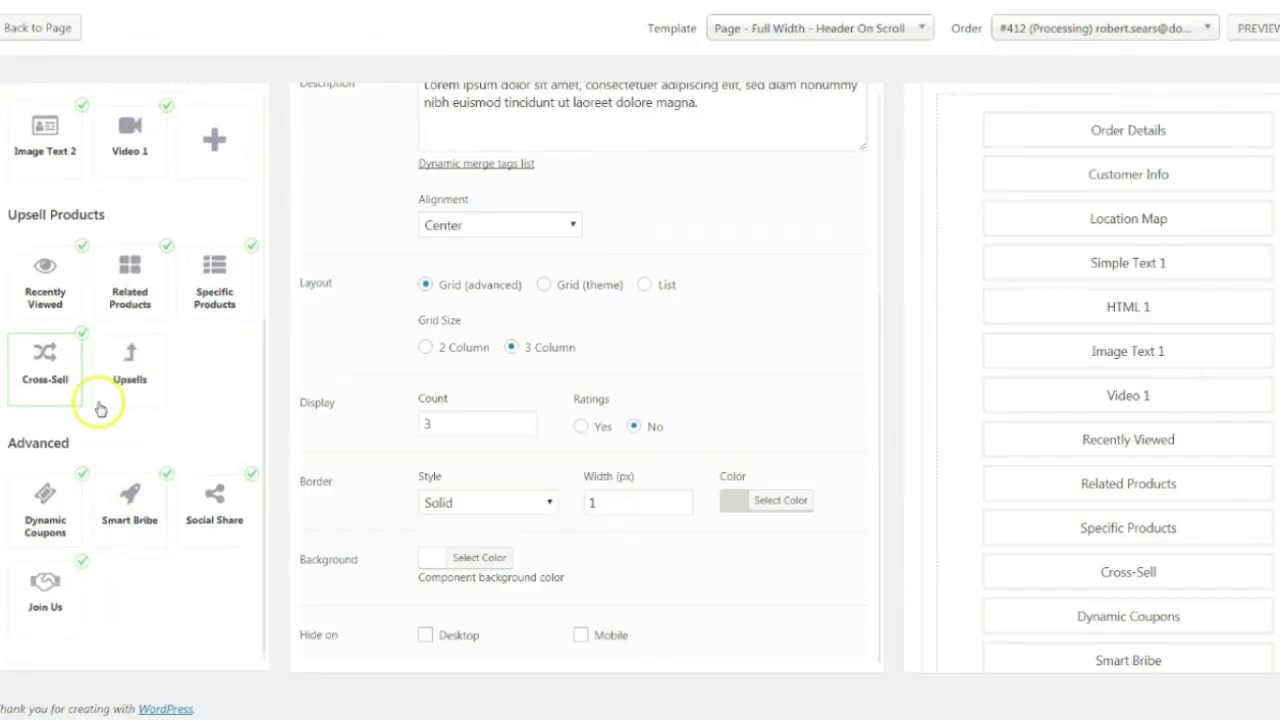
pyautogui.click(47, 530)
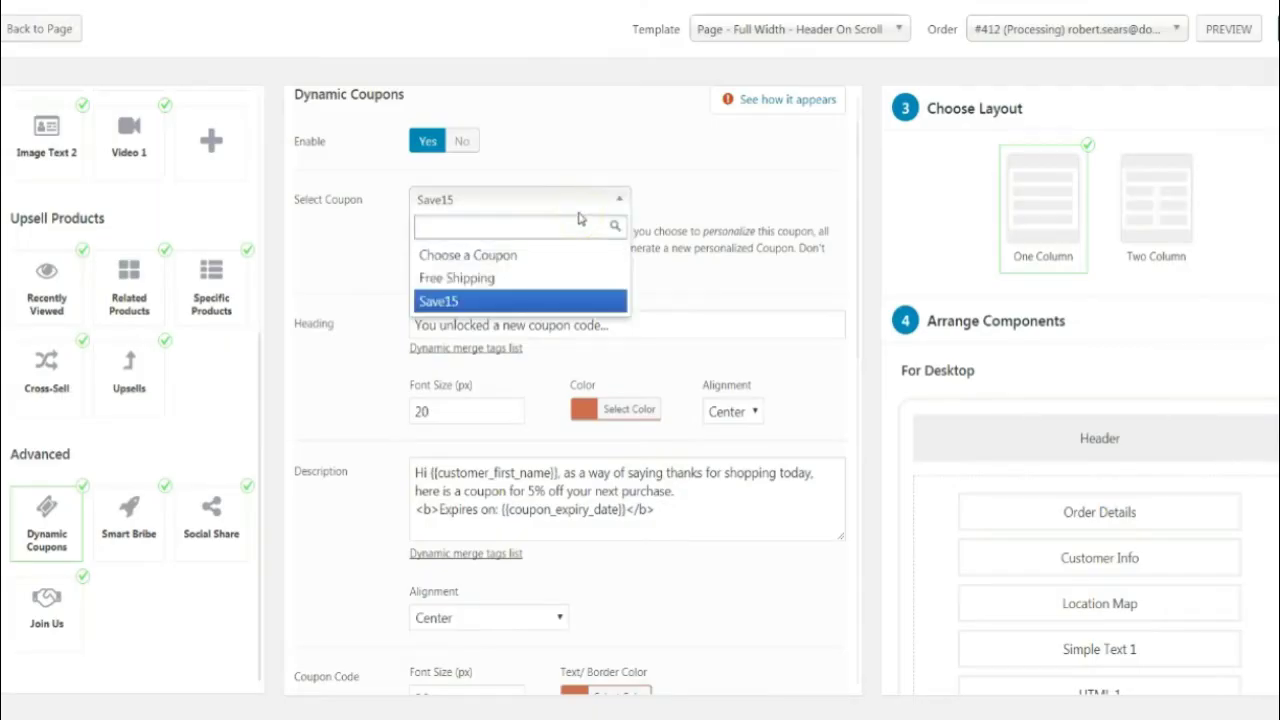
pyautogui.click(686, 203)
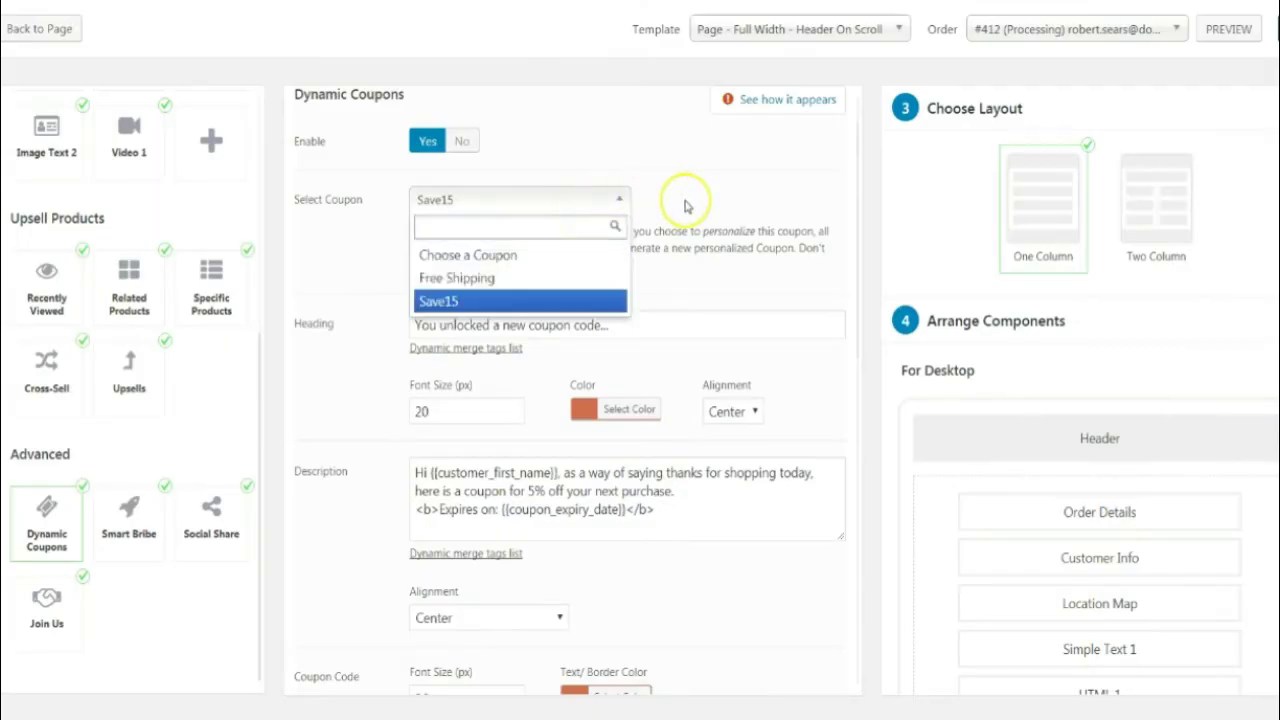
pyautogui.click(554, 229)
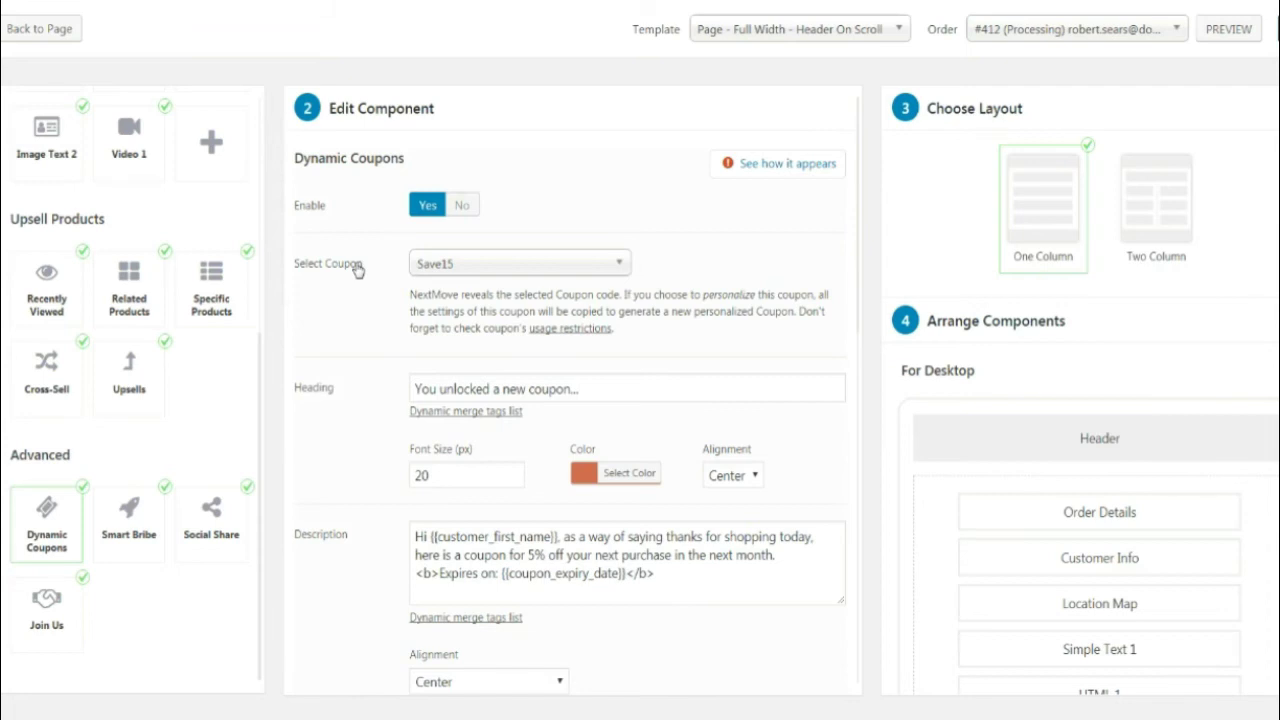
pyautogui.click(443, 264)
pyautogui.click(445, 271)
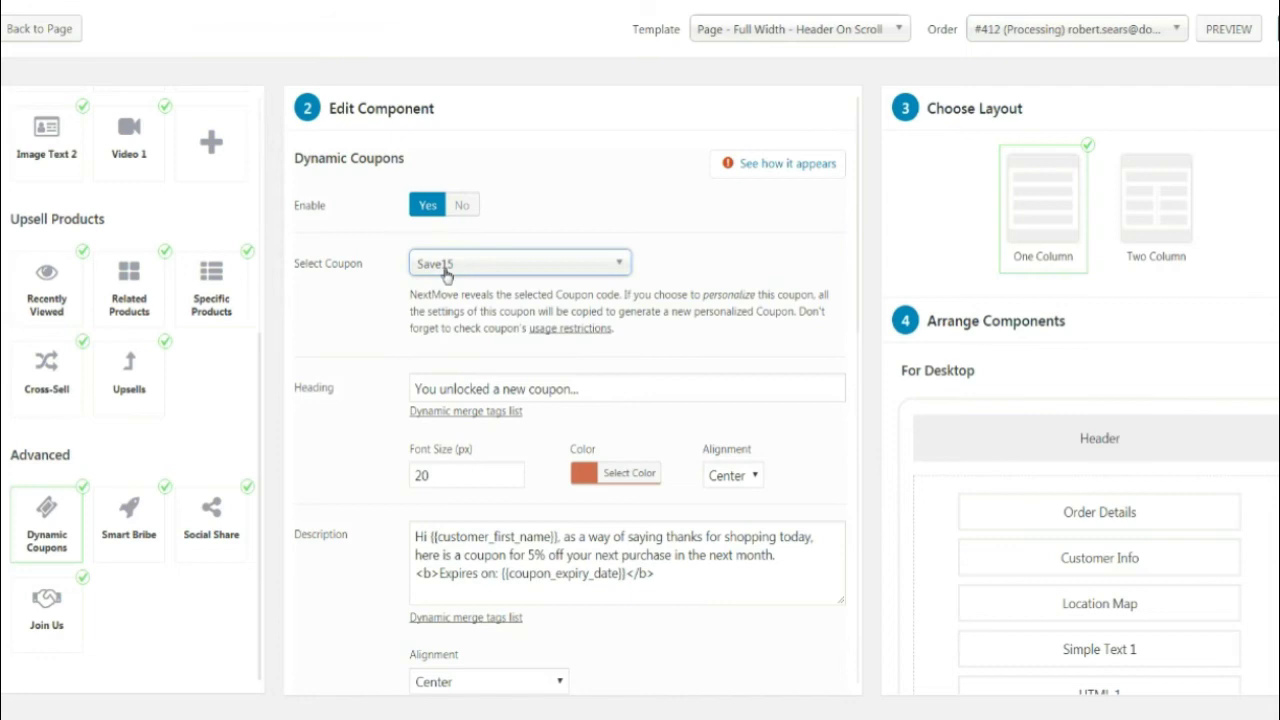
pyautogui.click(445, 267)
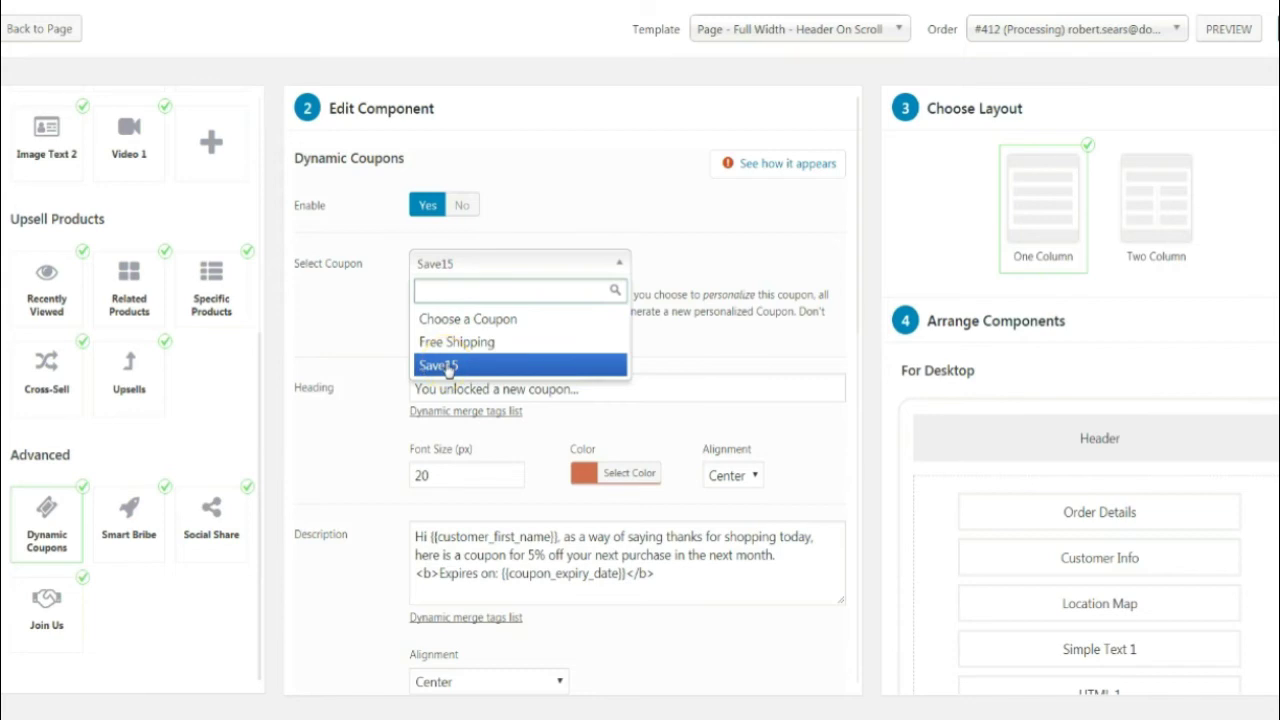
pyautogui.click(374, 338)
# Step: Change the Dynamic Coupons heading to "You unlocked a new coupon code..."
pyautogui.scroll(-1, 388, 418)
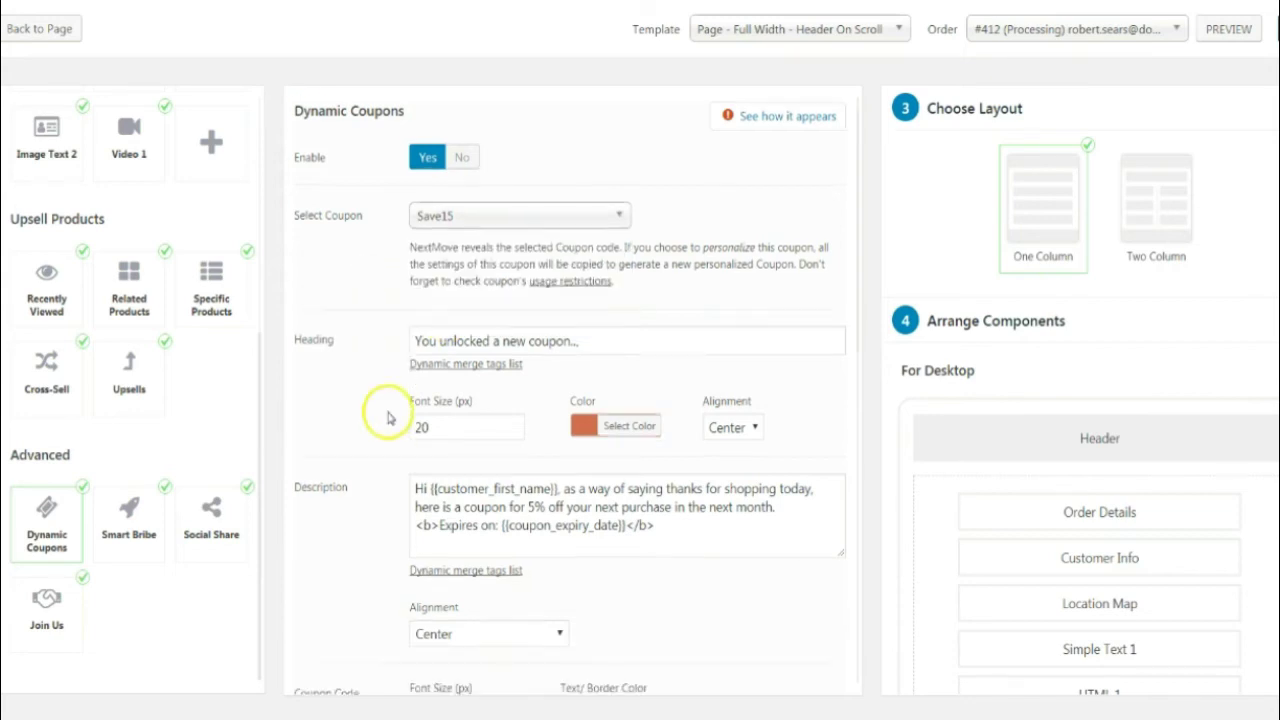
pyautogui.scroll(-4, 388, 418)
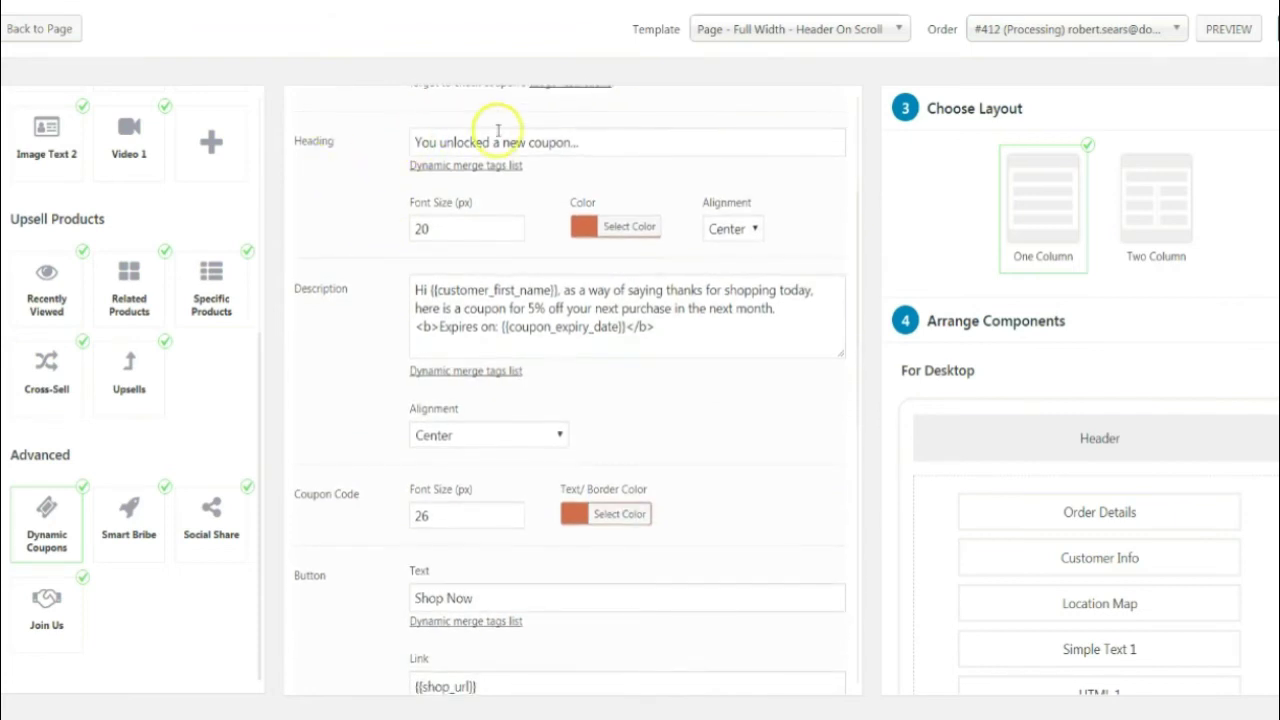
pyautogui.click(567, 142)
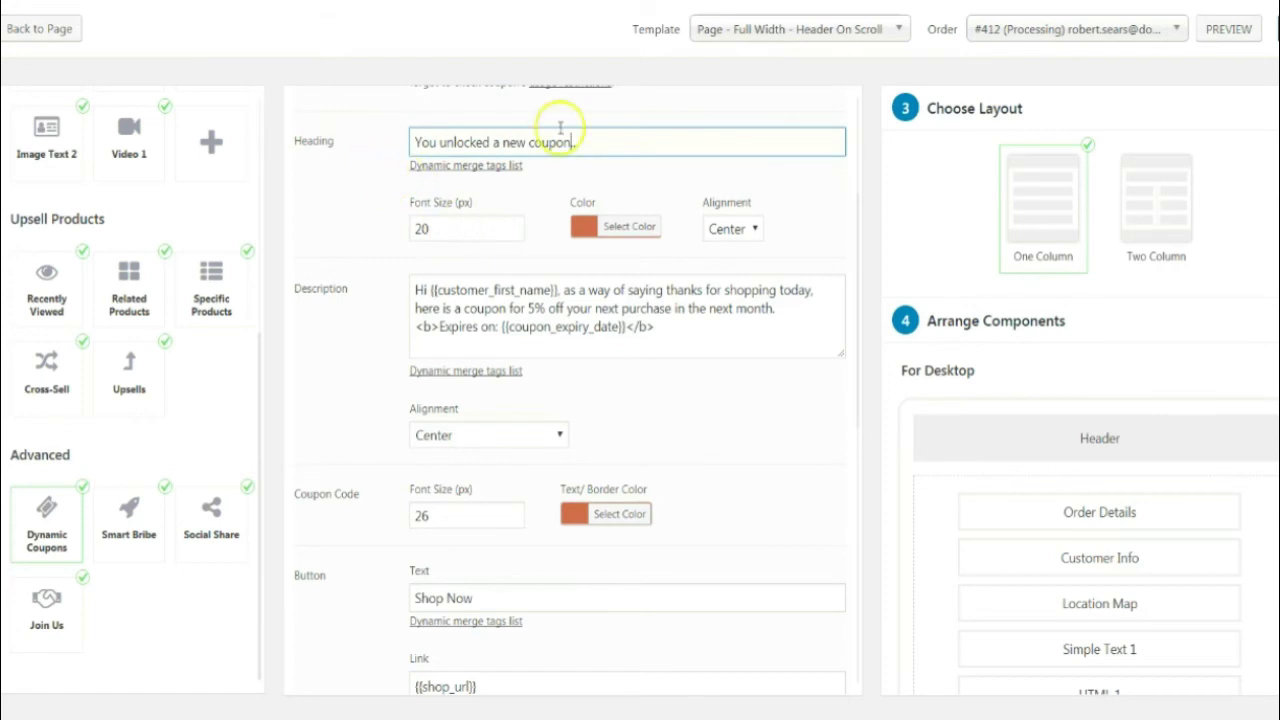
pyautogui.write('code...')
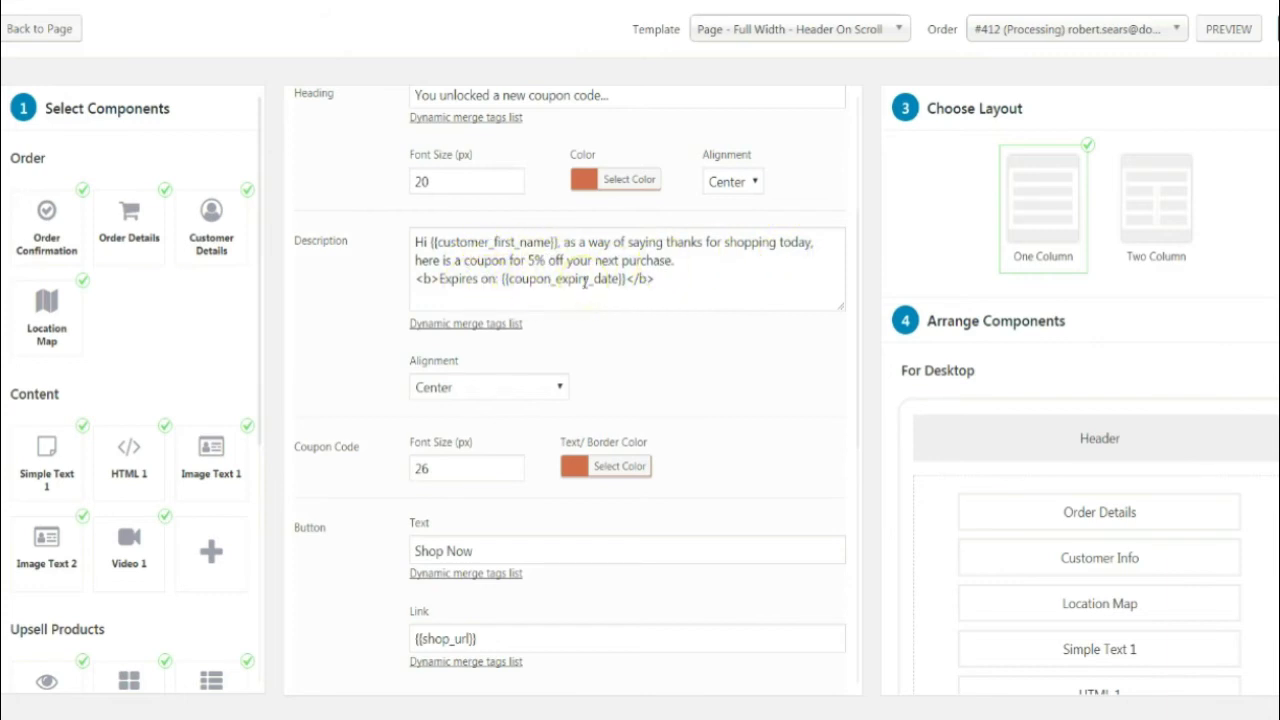
# Step: Copy the {{coupon_expiry_date}} merge tag from the dynamic merge tags list and paste it over the expiry tag in the coupon description
pyautogui.click(540, 275)
pyautogui.click(505, 328)
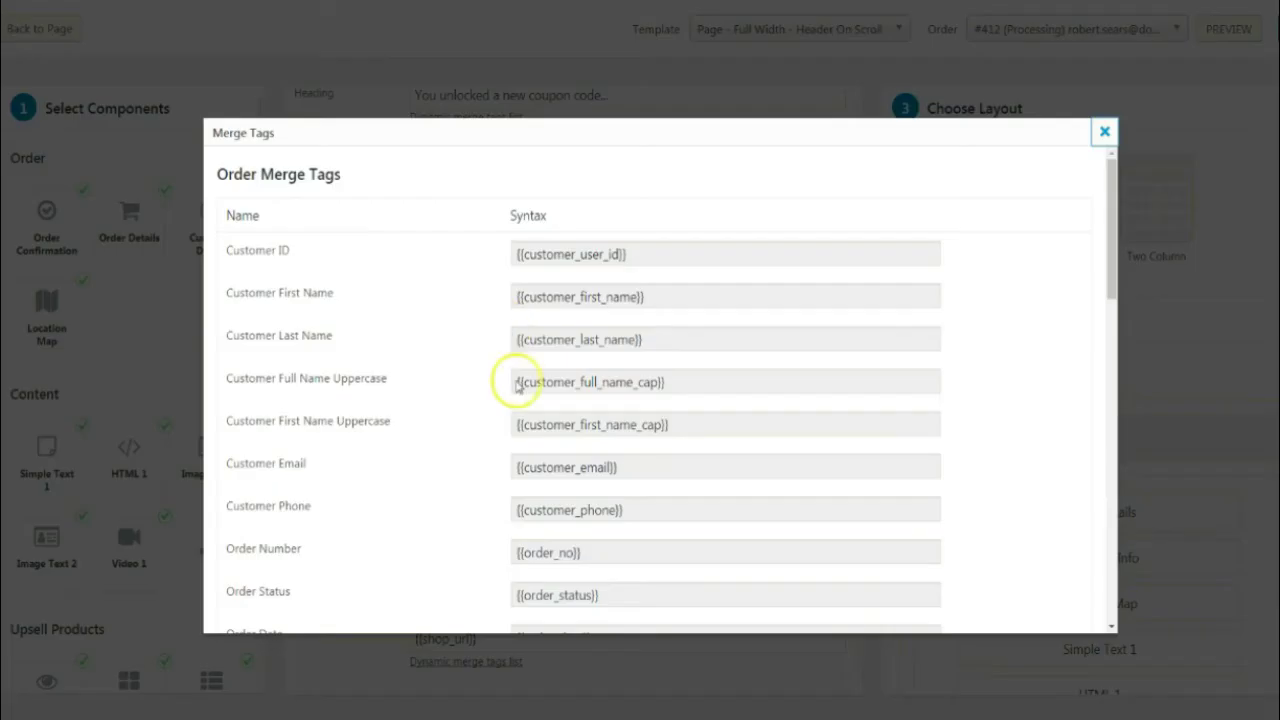
pyautogui.scroll(-5, 558, 470)
pyautogui.scroll(-6, 558, 470)
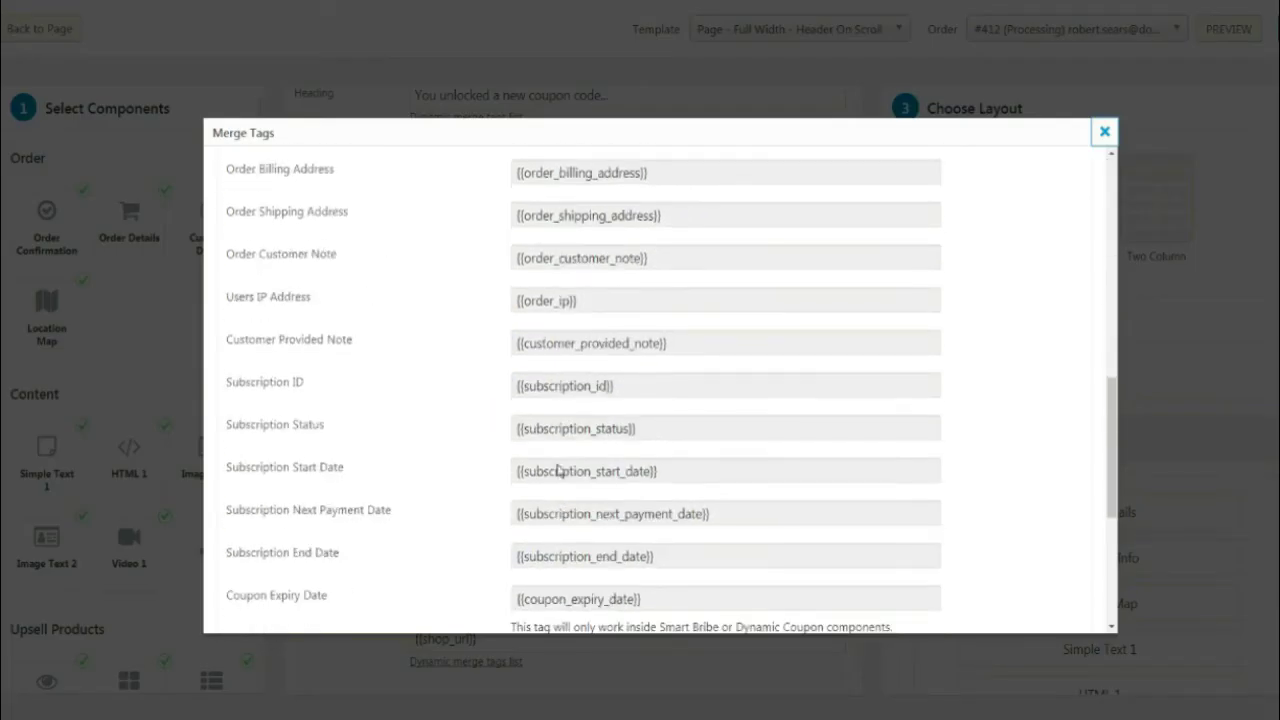
pyautogui.scroll(3, 560, 449)
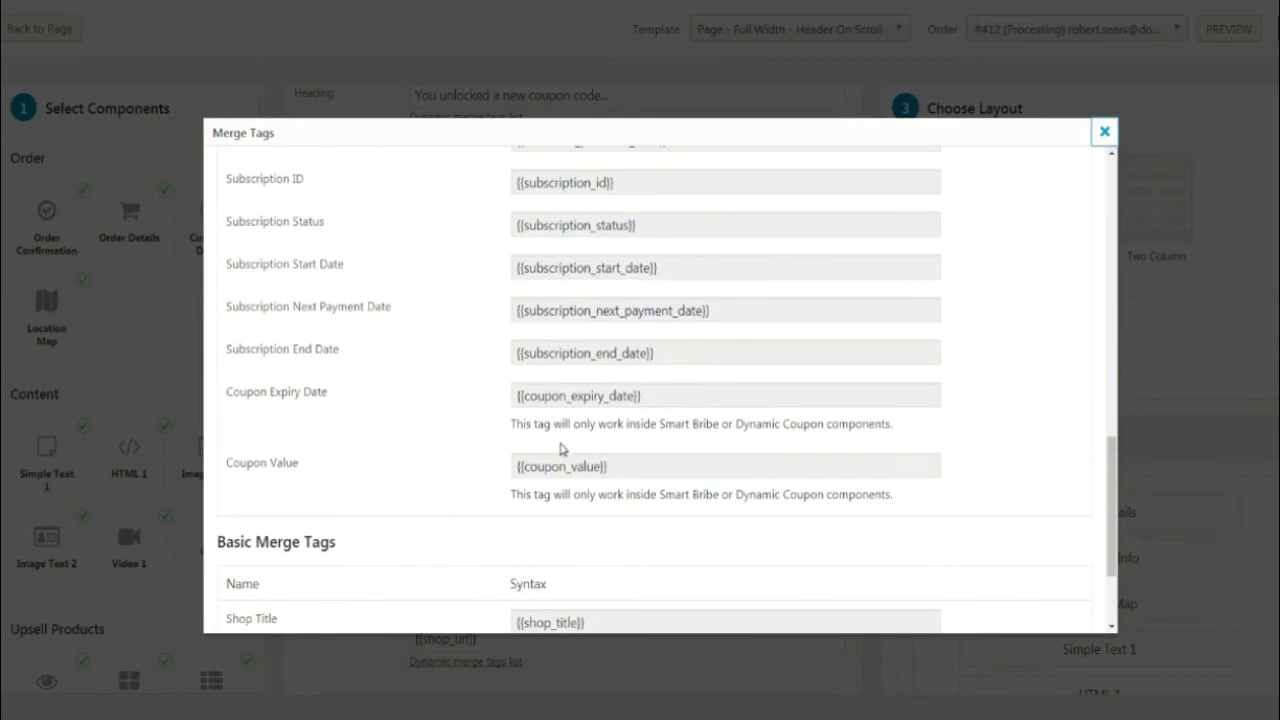
pyautogui.click(586, 395)
pyautogui.rightClick(586, 396)
pyautogui.click(612, 404)
pyautogui.click(1101, 133)
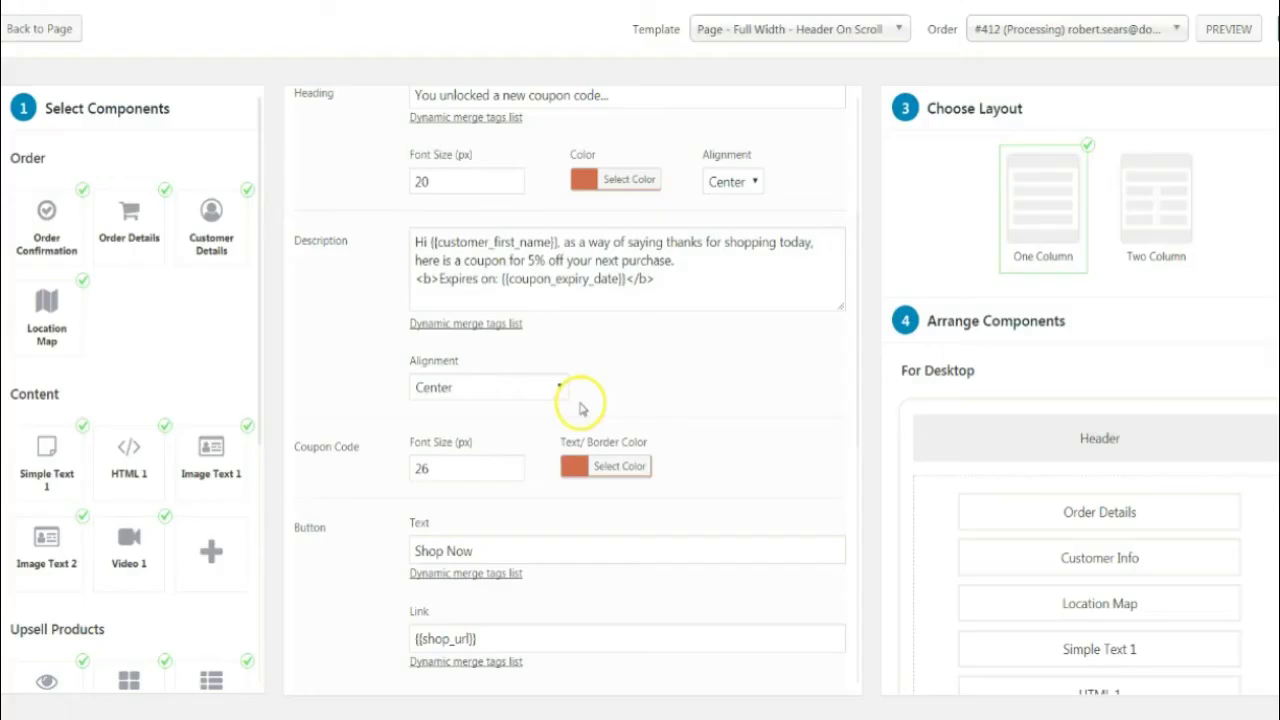
pyautogui.moveTo(502, 279); pyautogui.dragTo(624, 282)
pyautogui.hotkey('ctrl', 'v')
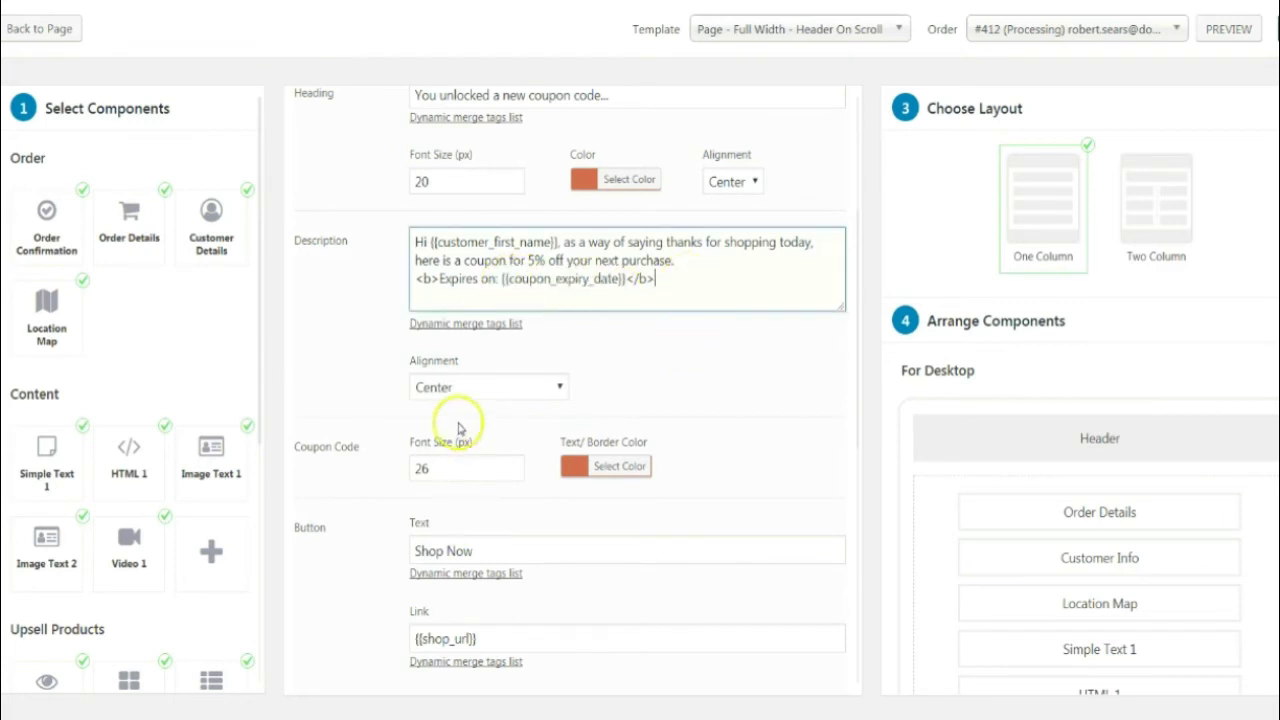
# Step: Inspect the Personalize Coupon settings, including the ThankYou-{{customer_first_name}} code format and the expiry in days
pyautogui.scroll(-3, 463, 432)
pyautogui.scroll(-3, 423, 385)
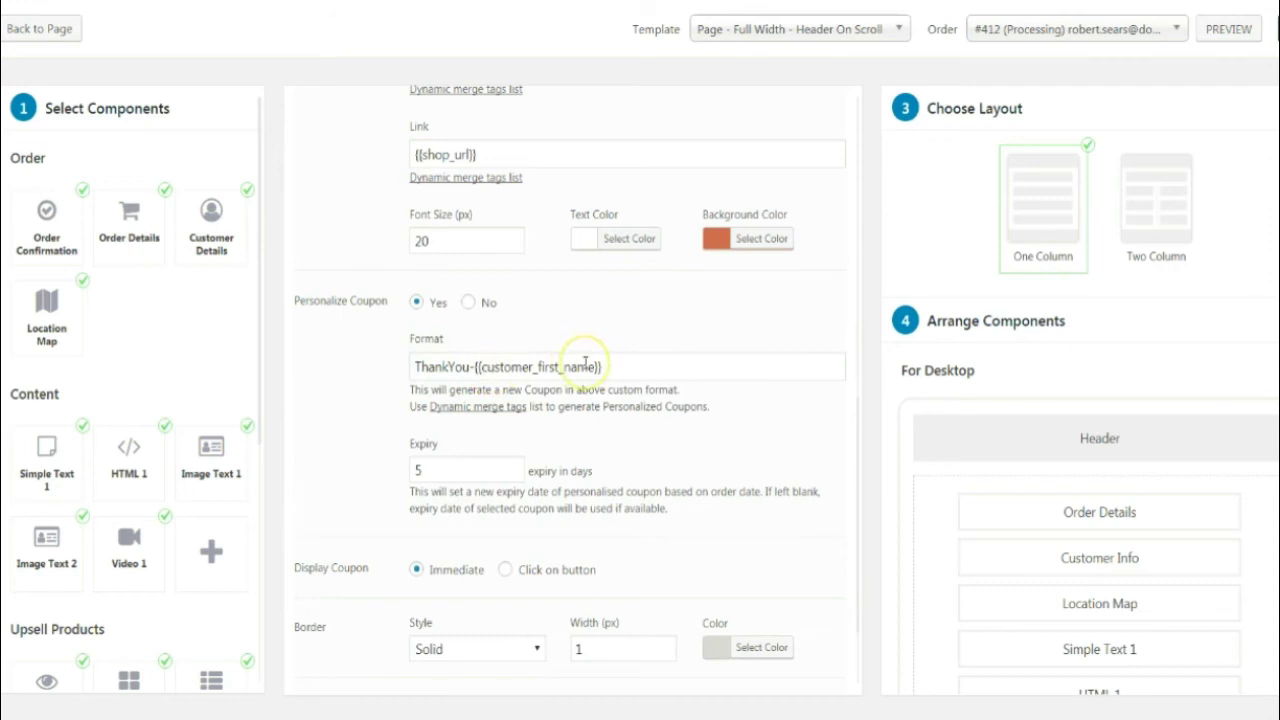
pyautogui.moveTo(598, 367); pyautogui.dragTo(479, 372)
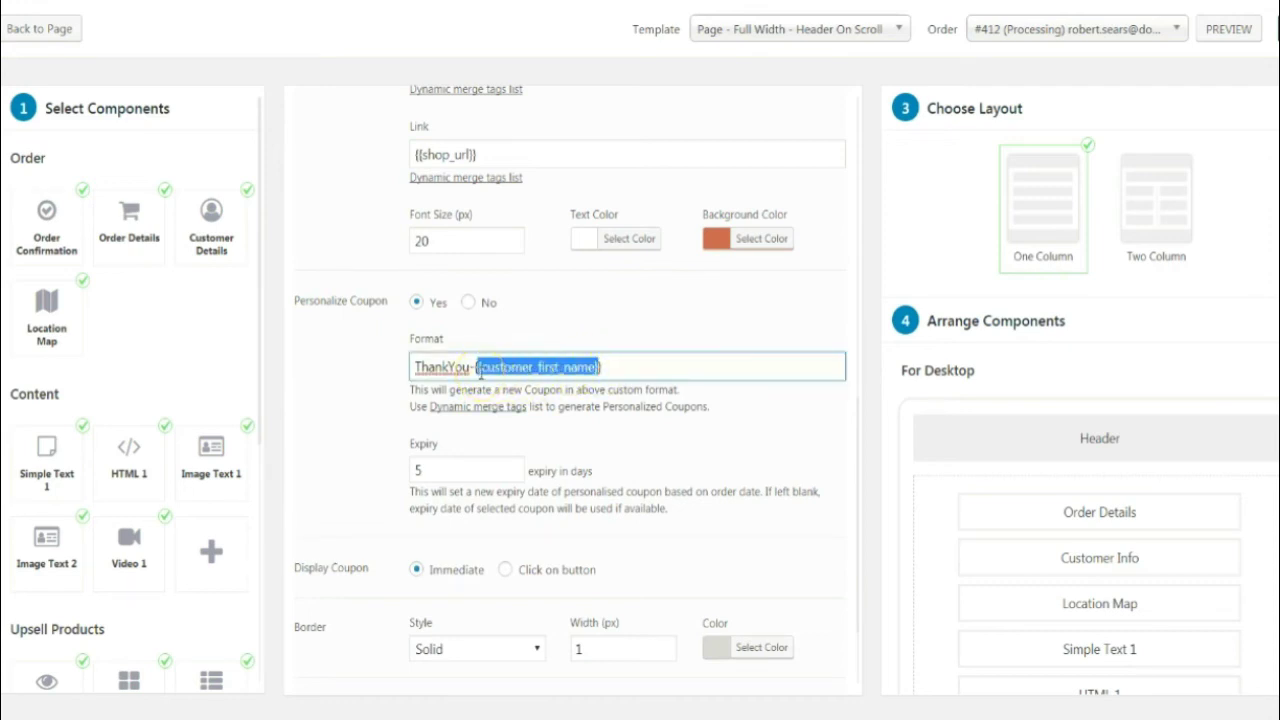
pyautogui.click(382, 422)
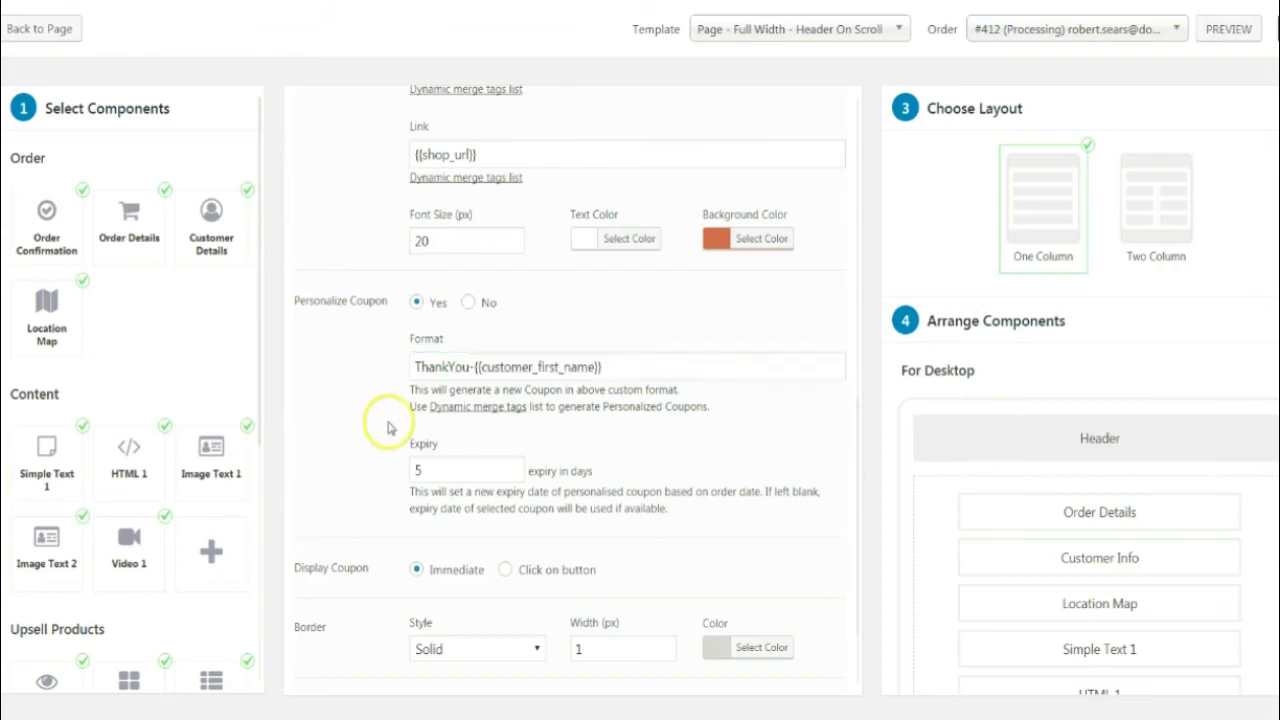
pyautogui.scroll(3, 390, 425)
pyautogui.scroll(-3, 394, 450)
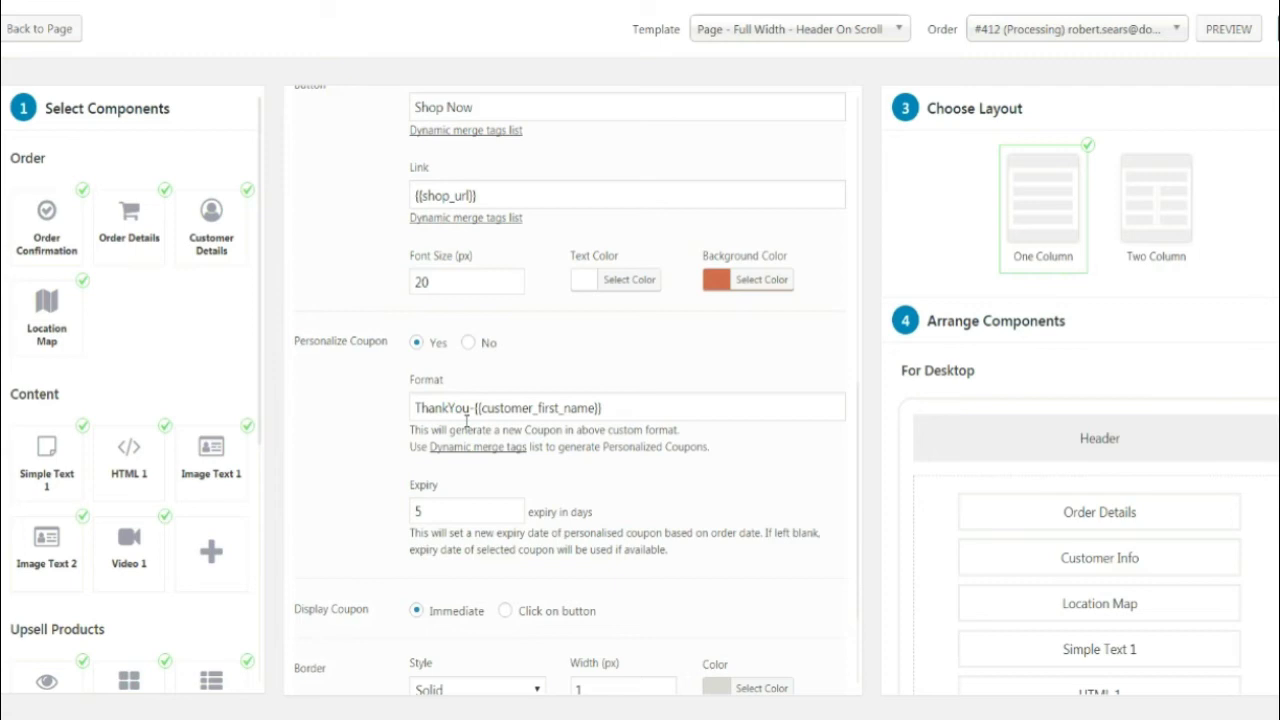
pyautogui.click(481, 410)
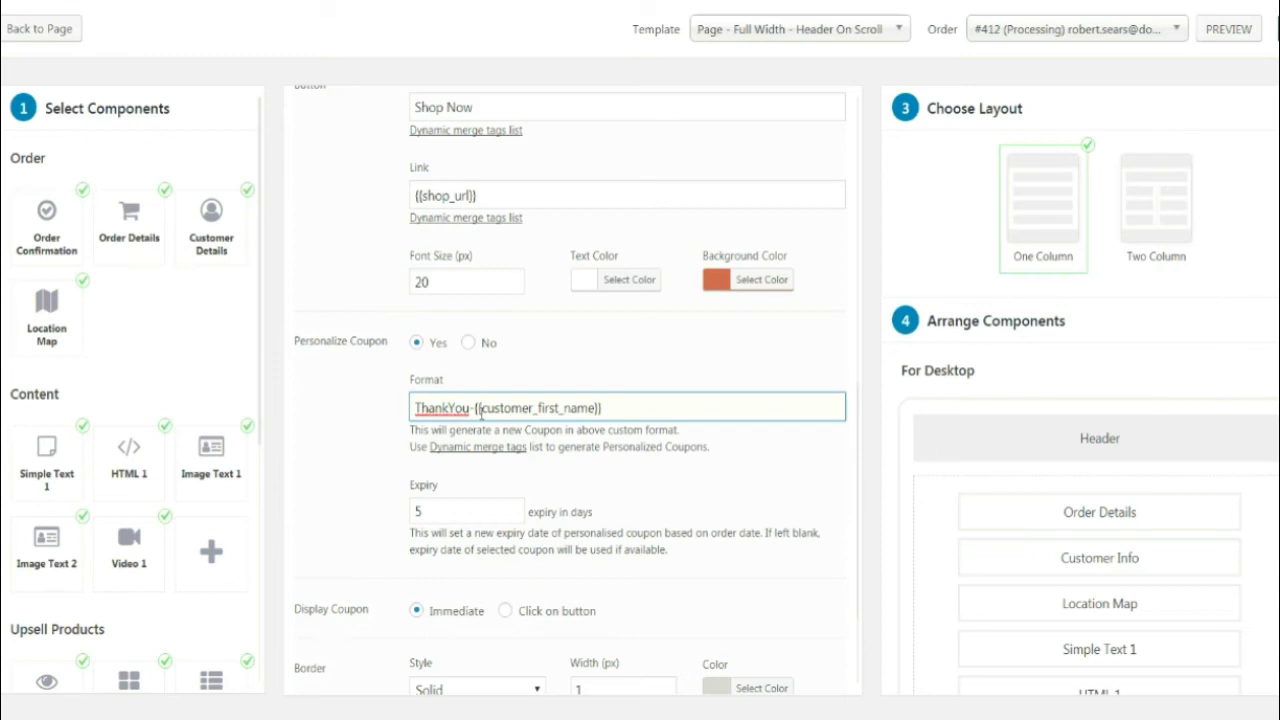
# Step: Check the coupon's Shop Now button text and link along with the coupon display options
pyautogui.scroll(5, 481, 410)
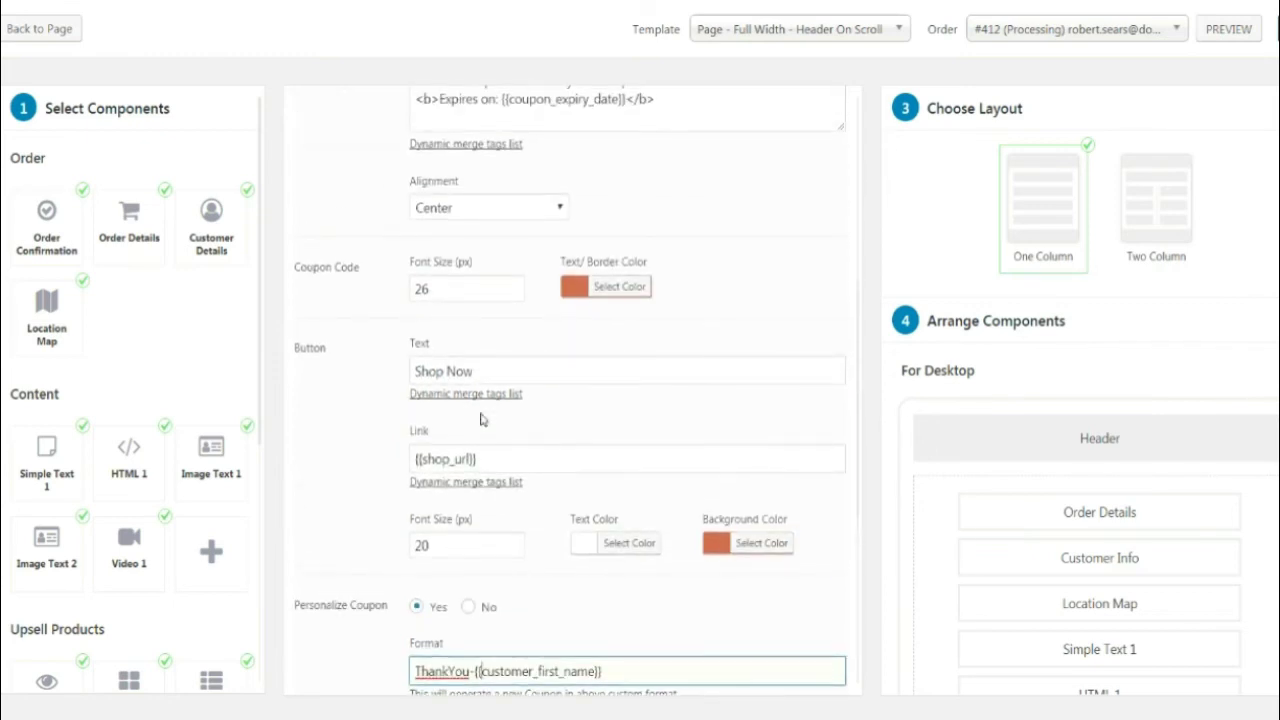
pyautogui.click(466, 373)
pyautogui.doubleClick(464, 374)
pyautogui.scroll(-2, 540, 375)
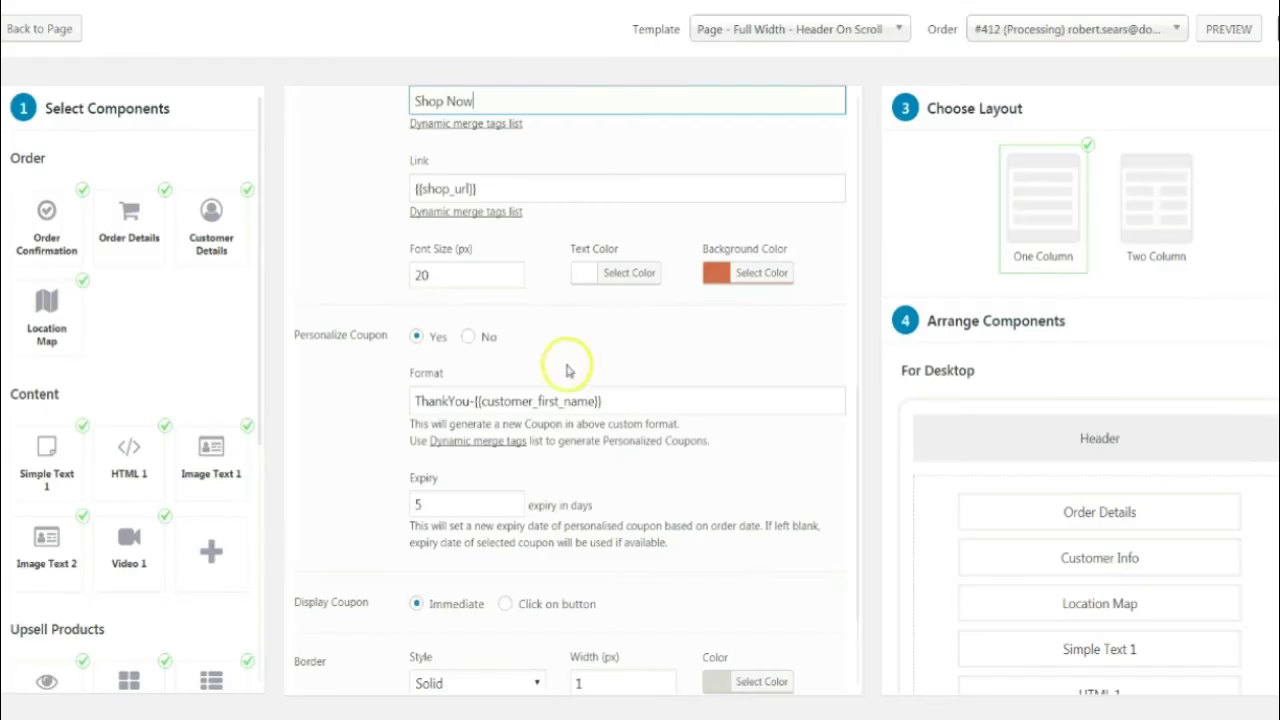
# Step: Review the coupon button's text, link and font size, along with the personalization and display settings of Dynamic Coupons
pyautogui.scroll(2, 558, 372)
pyautogui.scroll(2, 558, 372)
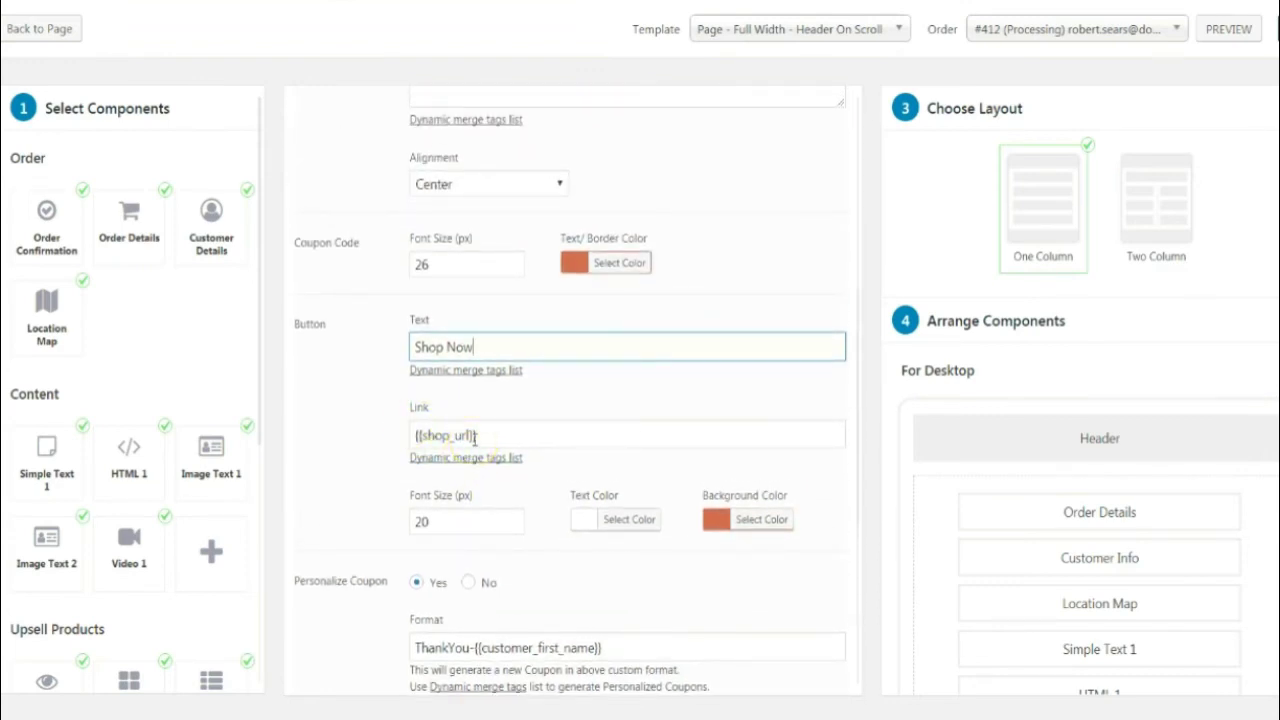
pyautogui.click(460, 519)
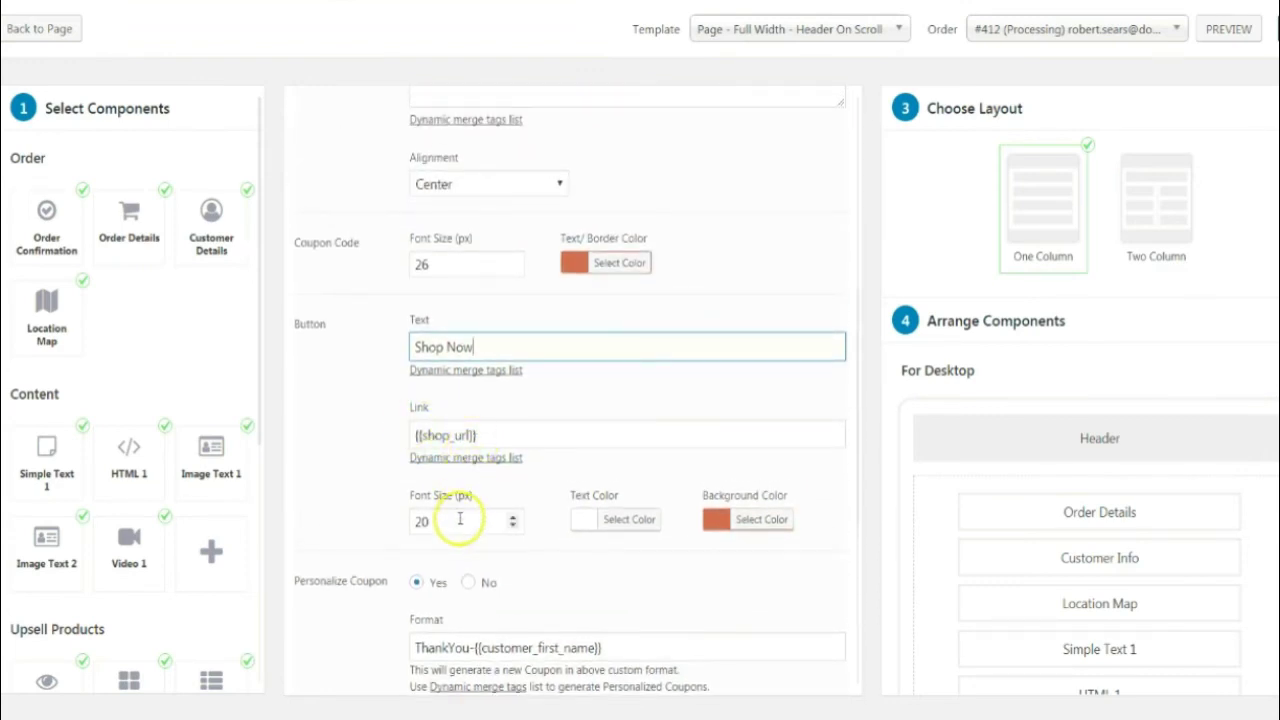
pyautogui.scroll(-5, 729, 506)
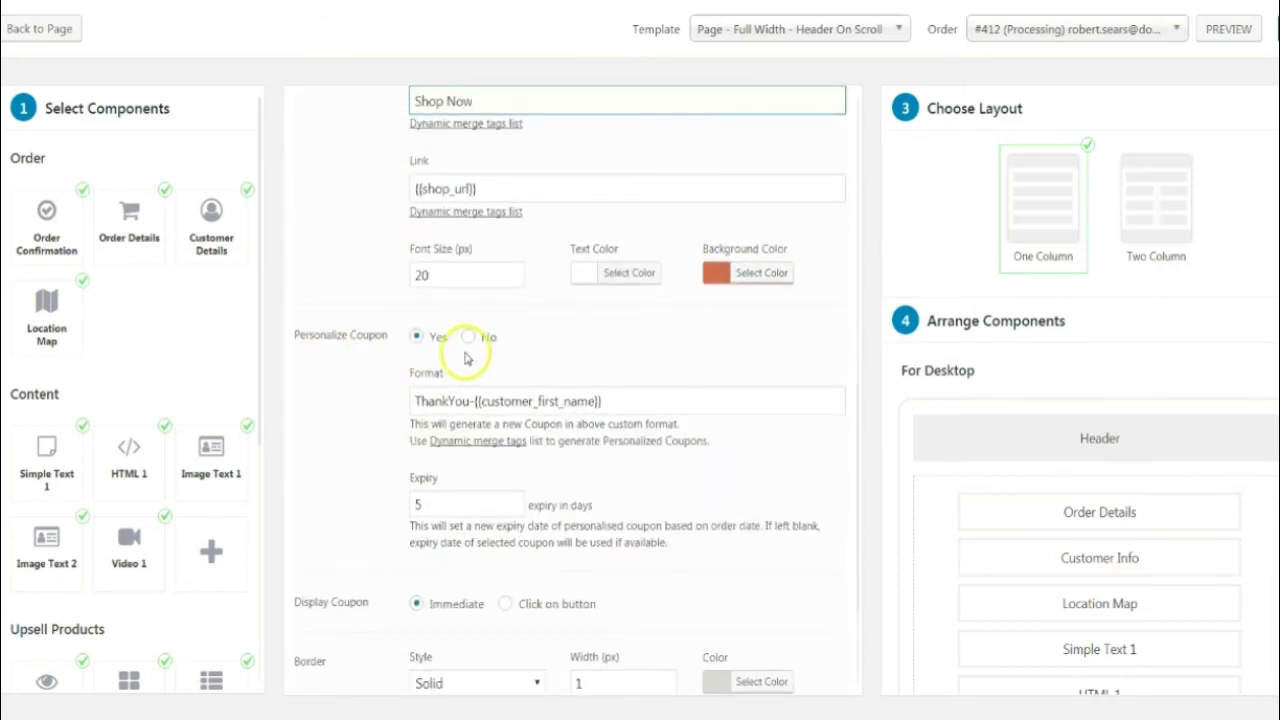
pyautogui.scroll(-3, 558, 462)
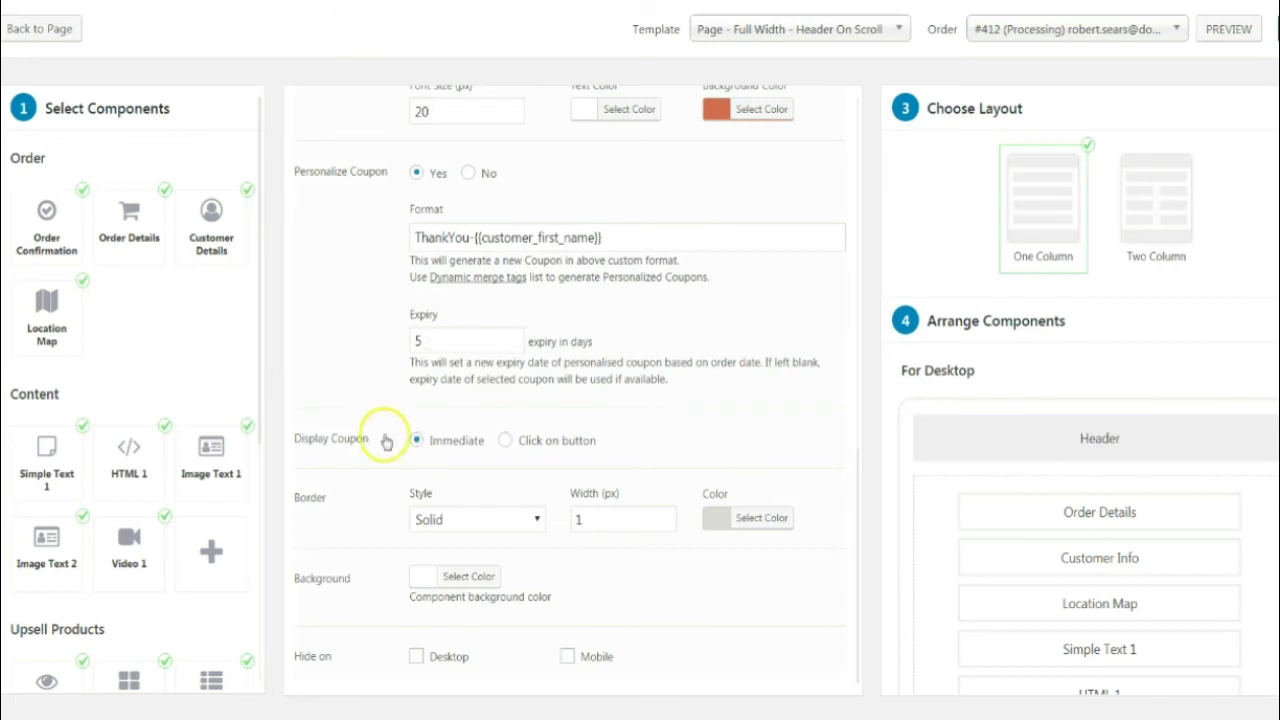
# Step: Try the Click on button coupon display option, check its description, button text and link fields, and restore Immediate display
pyautogui.click(540, 444)
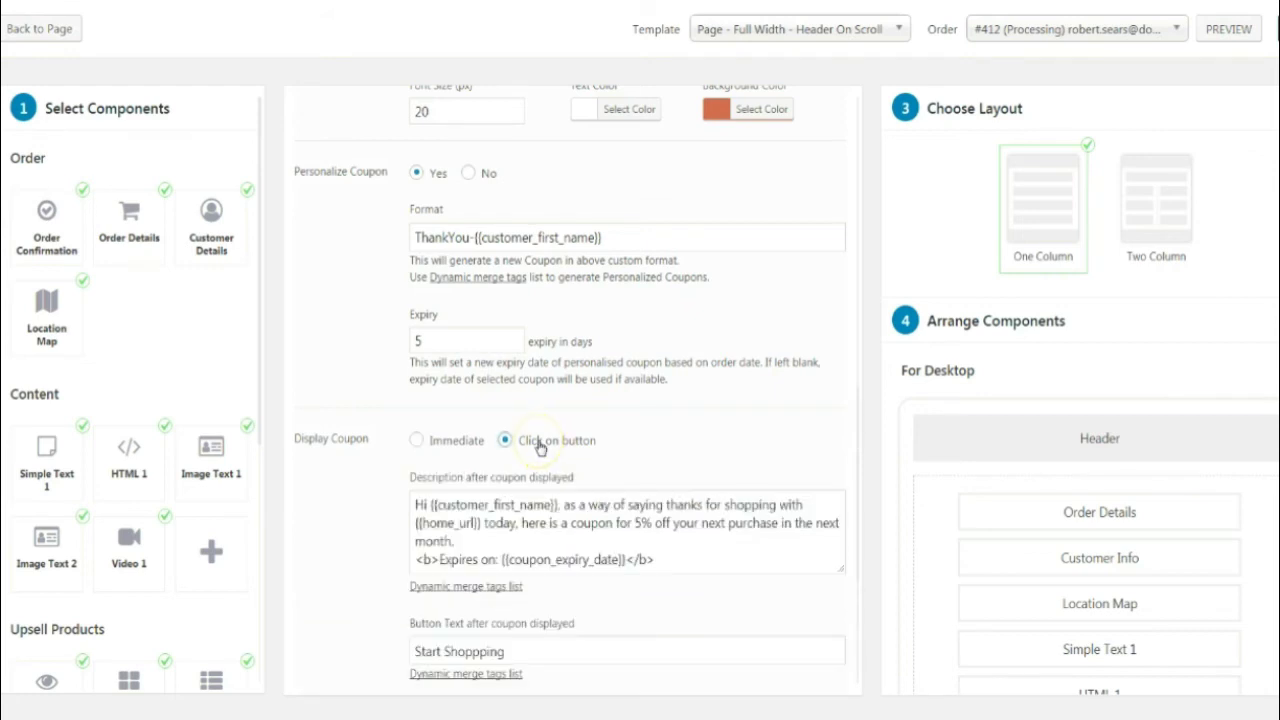
pyautogui.scroll(-3, 538, 446)
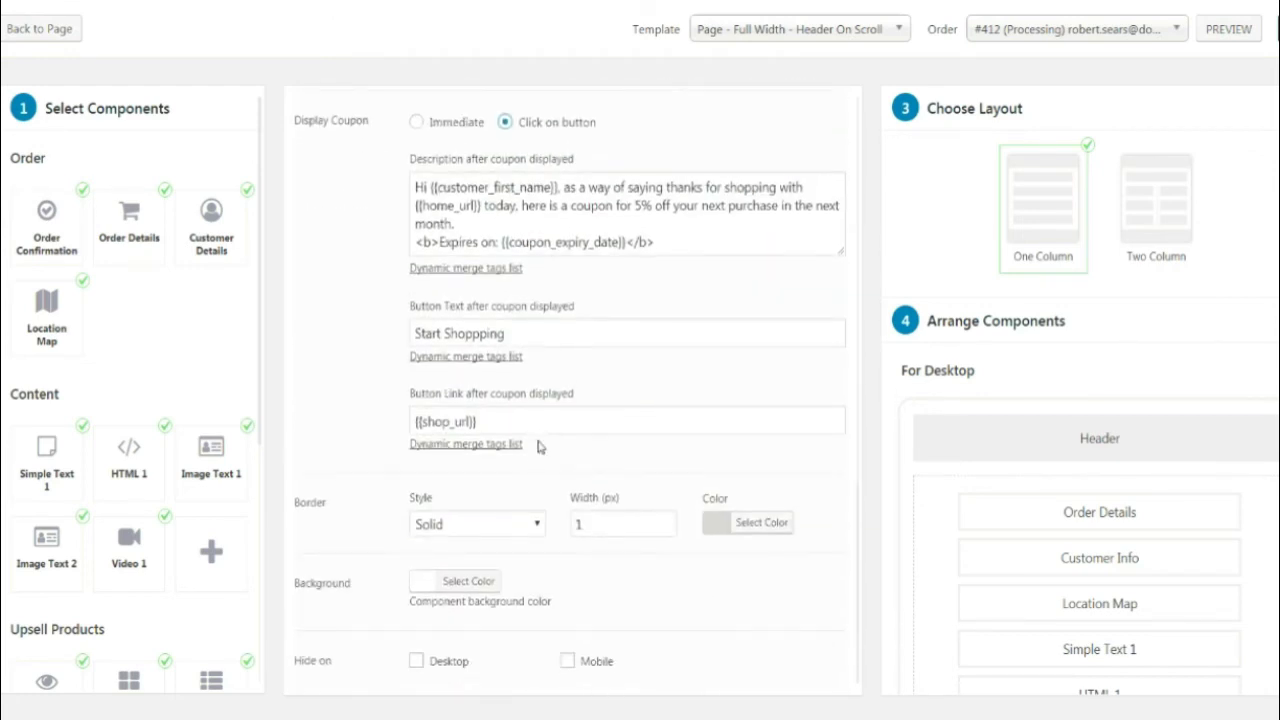
pyautogui.scroll(3, 538, 446)
pyautogui.click(446, 426)
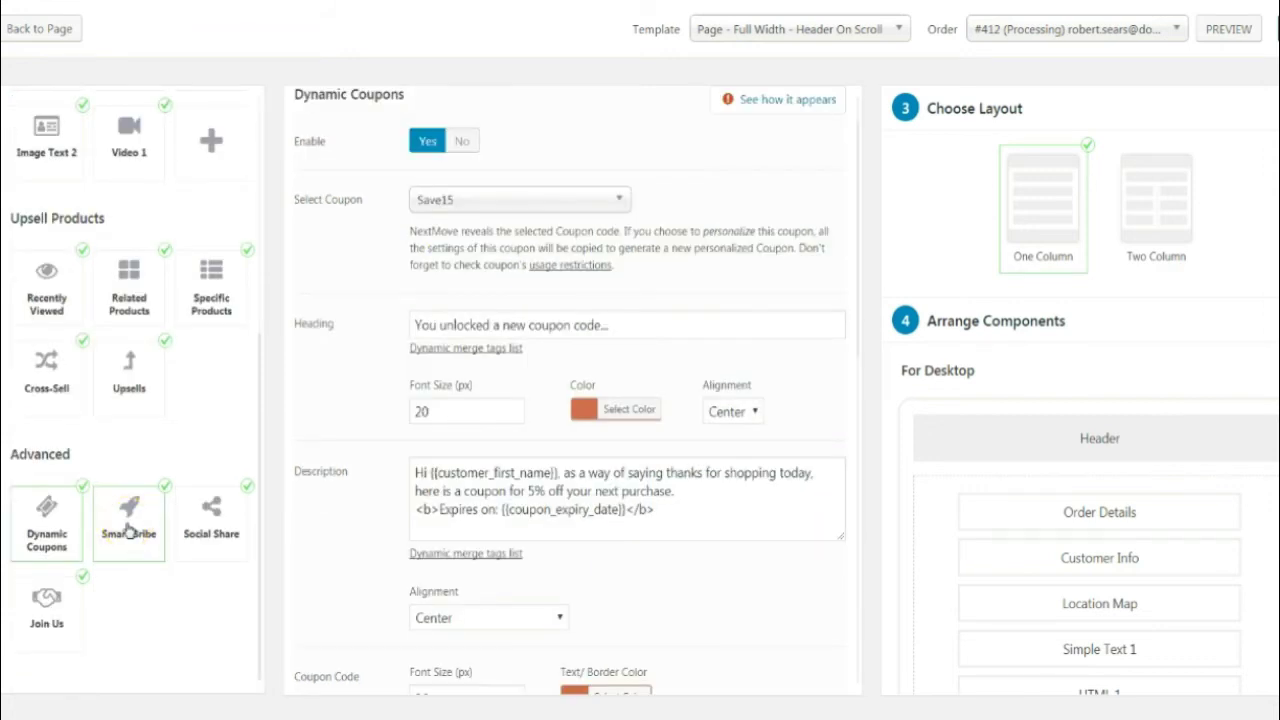
# Step: Open the Smart Bribe component and examine its locked coupon box on the thank you page, trying the Facebook Like option
pyautogui.click(128, 532)
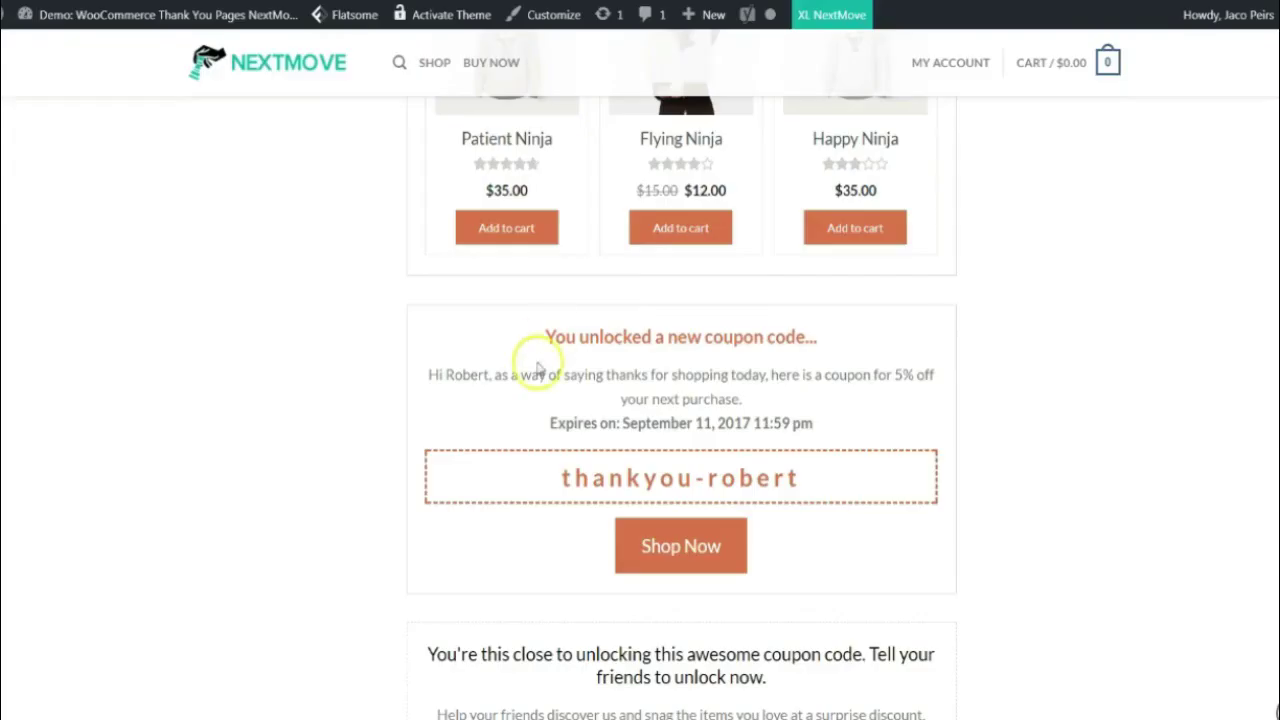
pyautogui.scroll(-4, 537, 370)
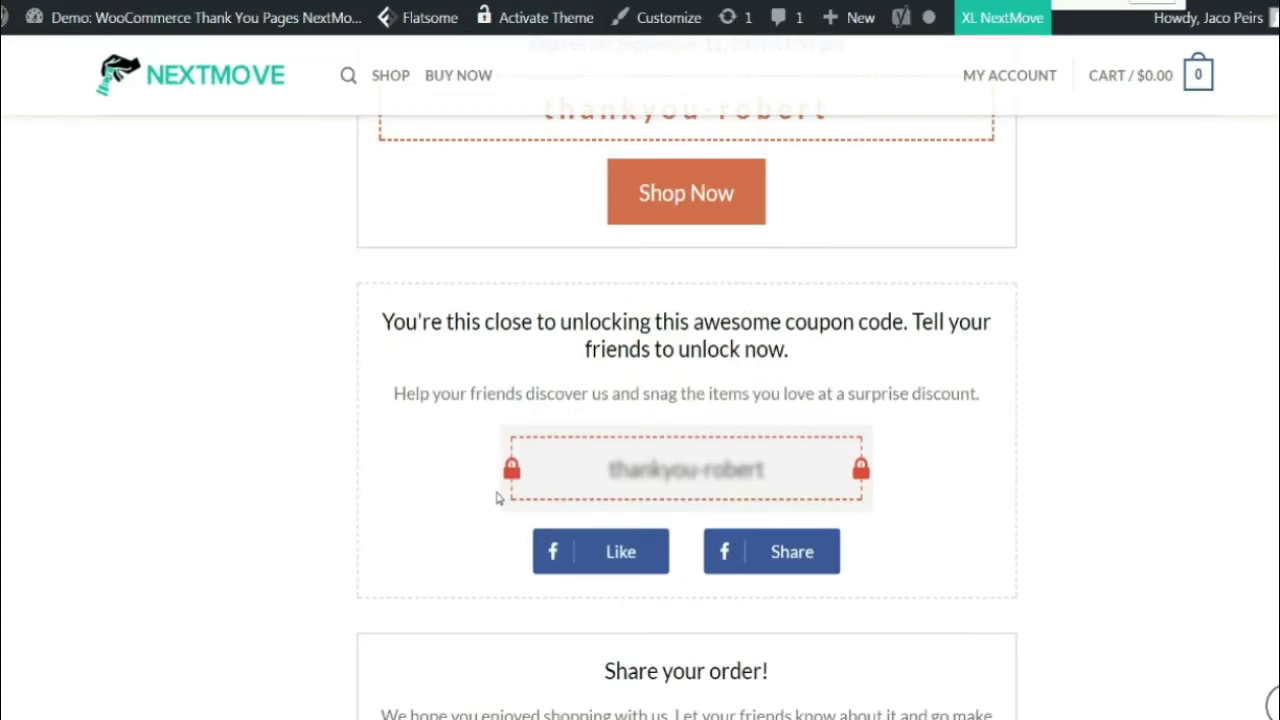
pyautogui.moveTo(766, 545)
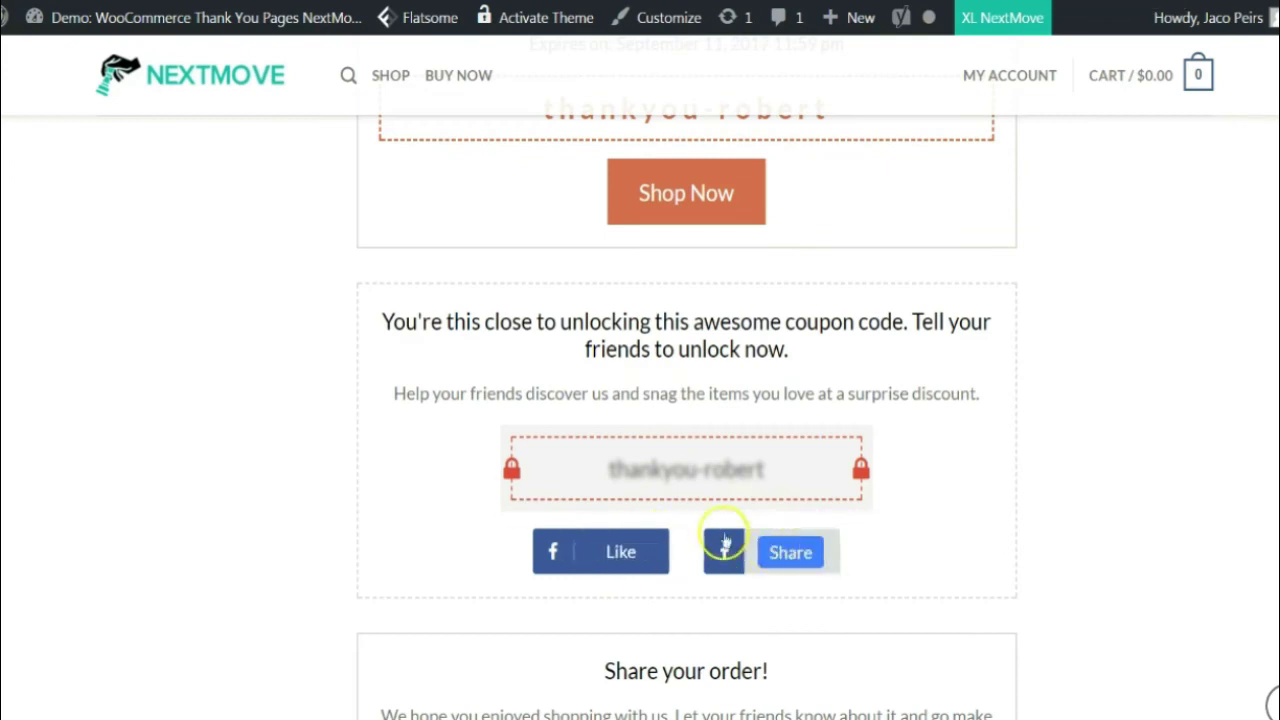
pyautogui.click(588, 549)
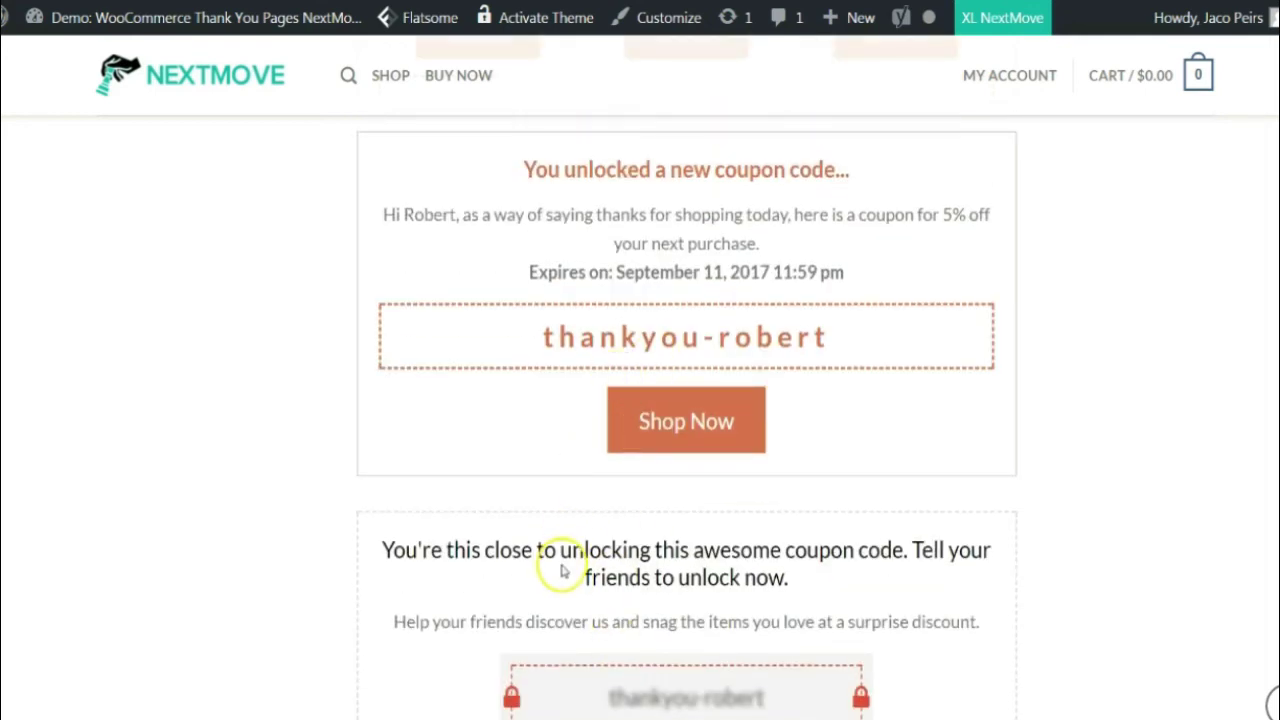
pyautogui.scroll(-1, 563, 565)
pyautogui.scroll(-1, 563, 571)
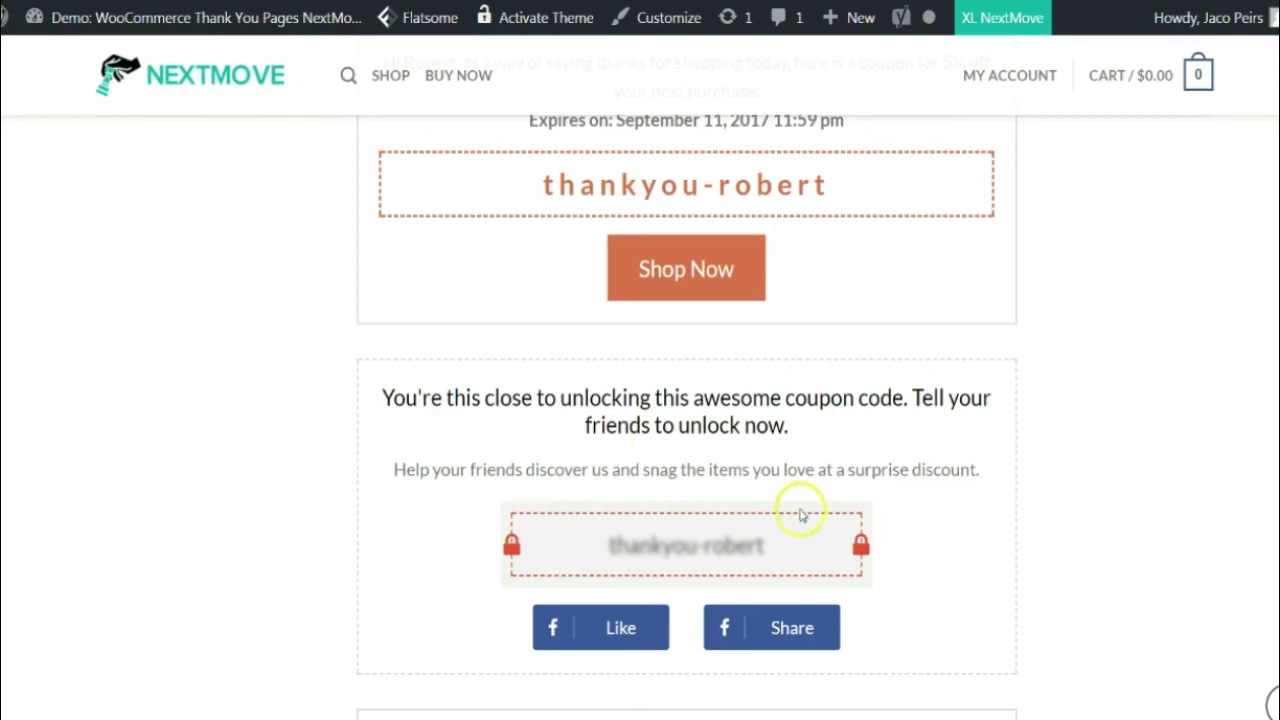
pyautogui.moveTo(776, 621)
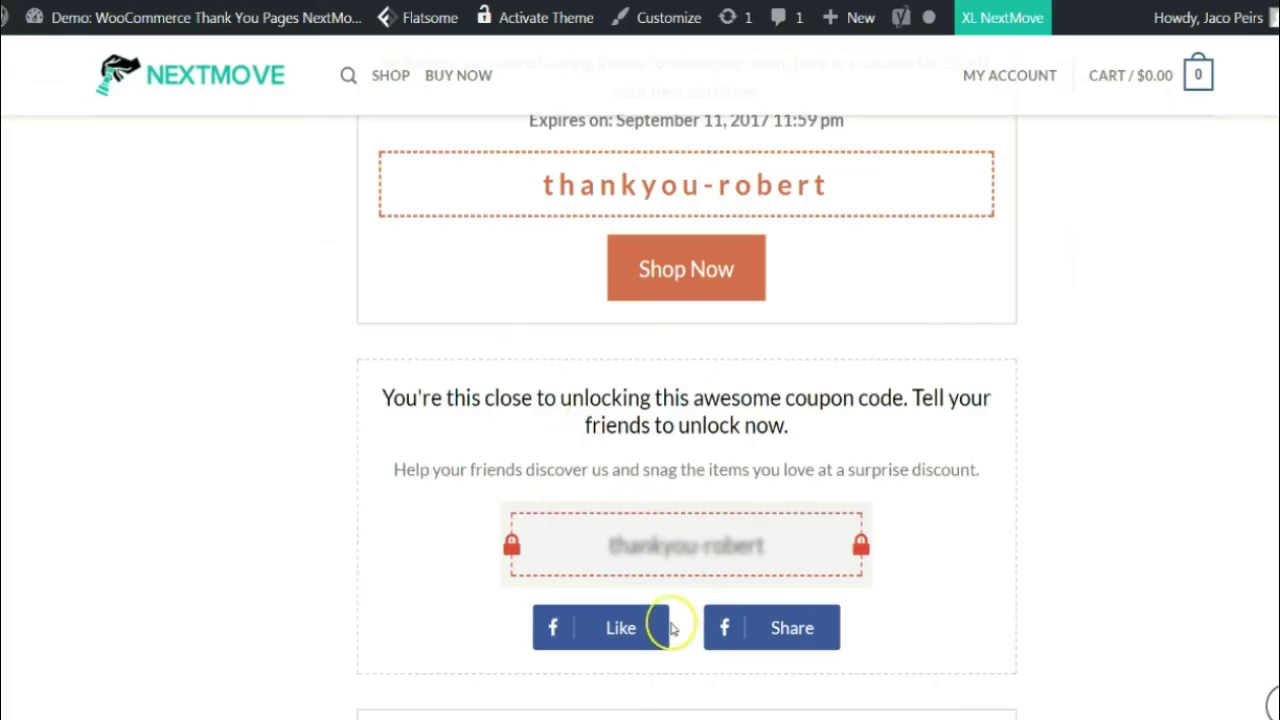
pyautogui.click(634, 634)
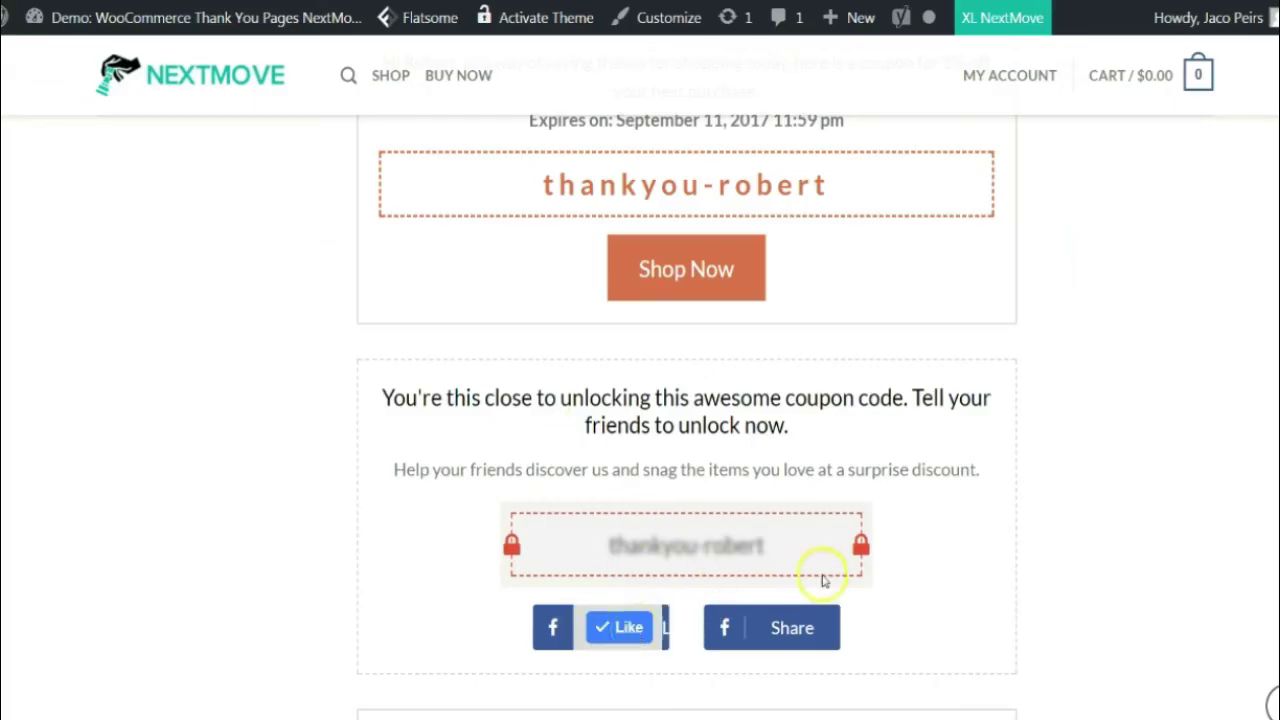
pyautogui.moveTo(810, 630)
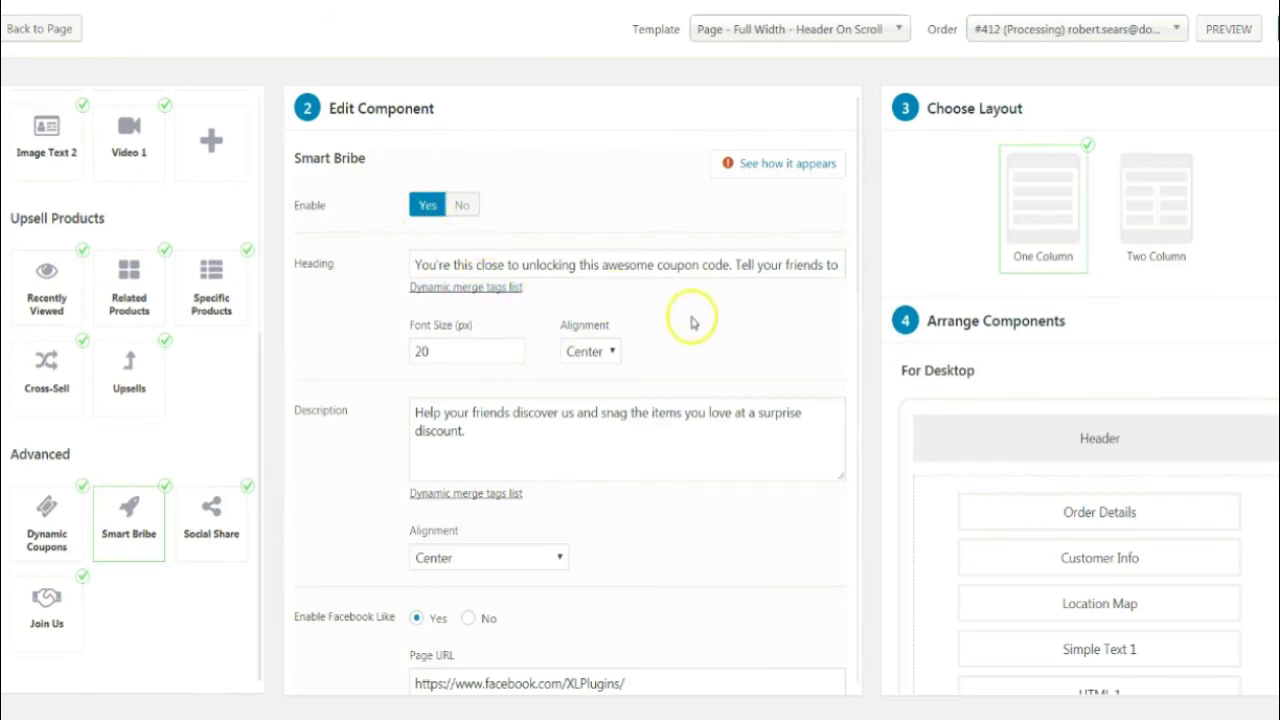
# Step: Review the Smart Bribe heading, description, Facebook Like page URL and Facebook Share settings
pyautogui.moveTo(770, 263); pyautogui.dragTo(894, 257)
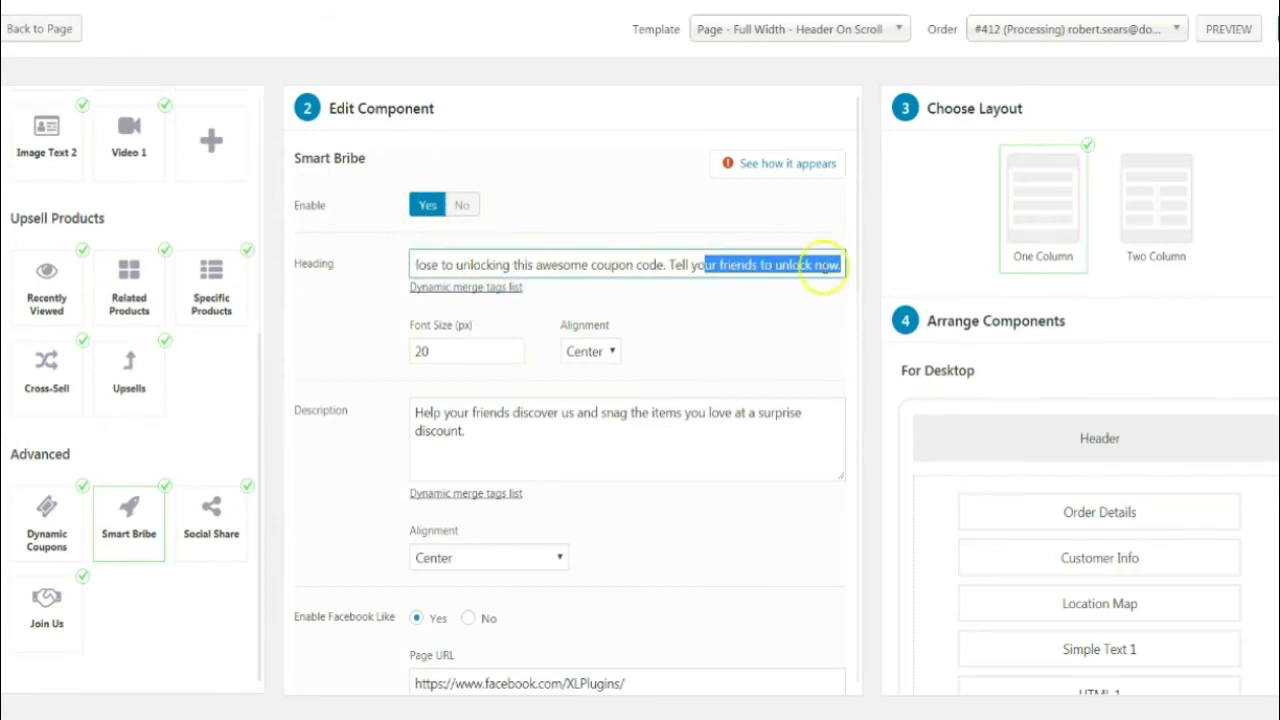
pyautogui.click(800, 268)
pyautogui.click(751, 323)
pyautogui.scroll(-3, 737, 366)
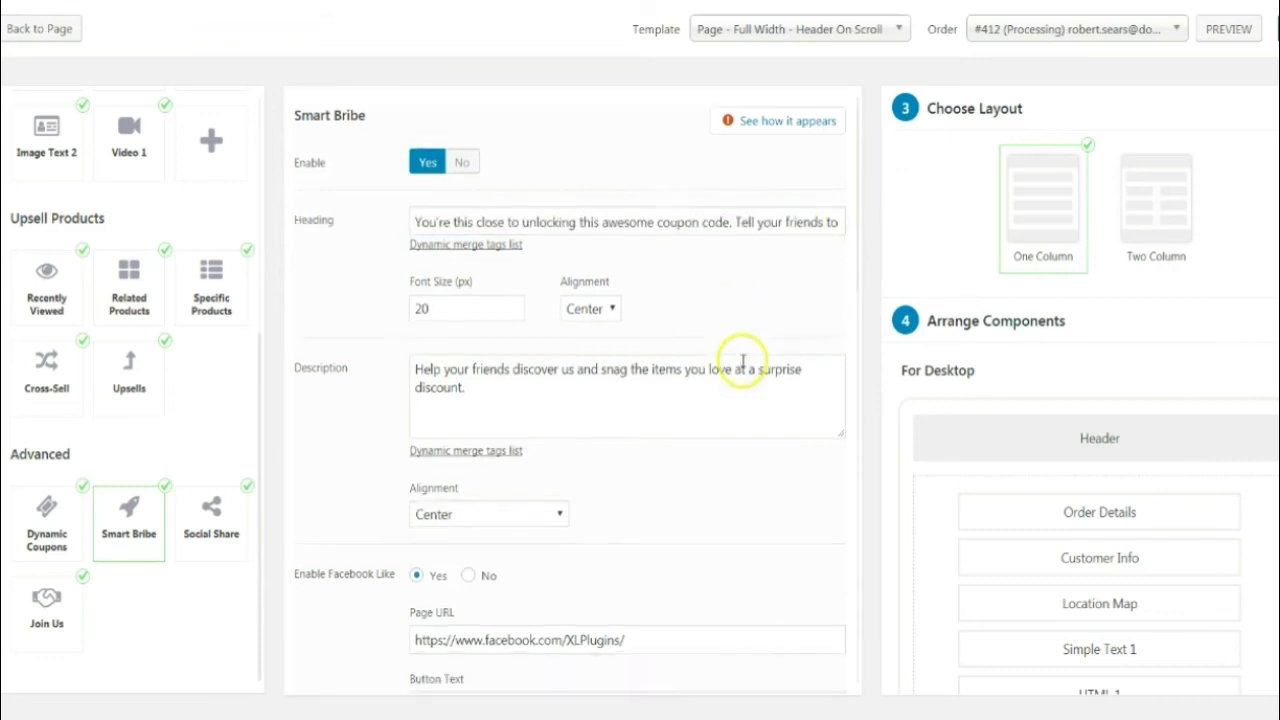
pyautogui.scroll(1, 577, 177)
pyautogui.scroll(2, 577, 243)
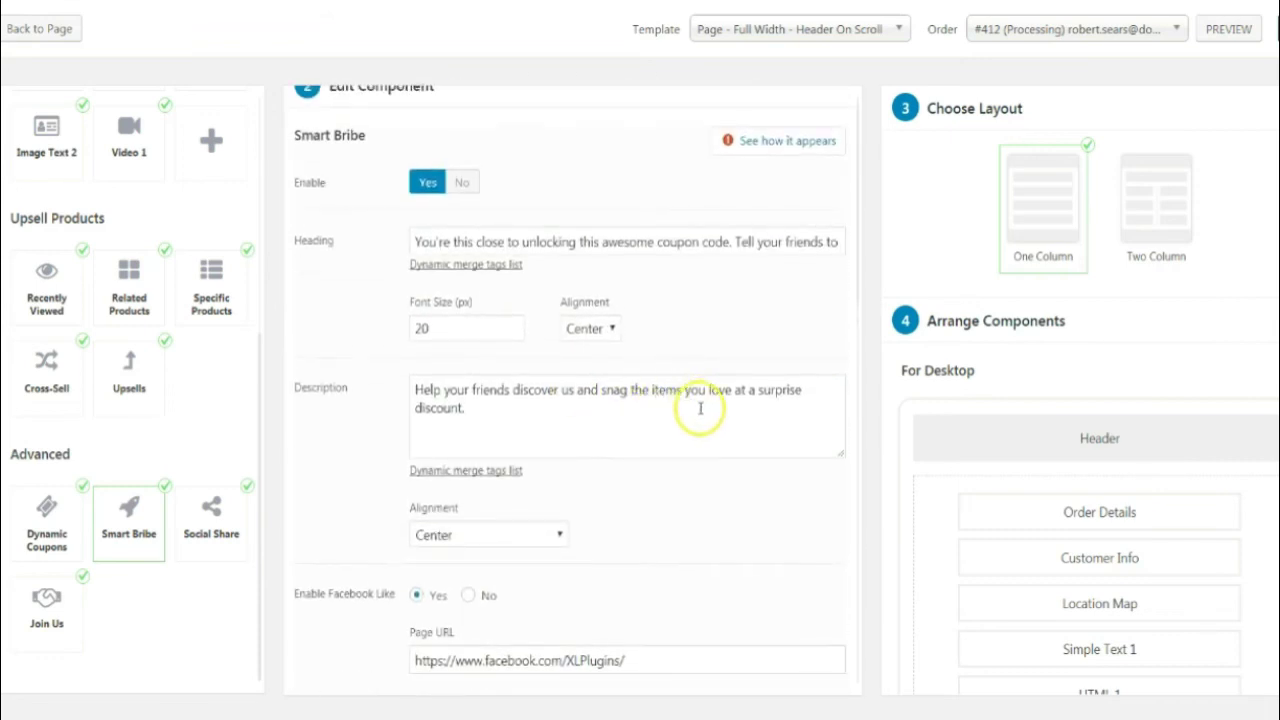
pyautogui.scroll(-3, 781, 412)
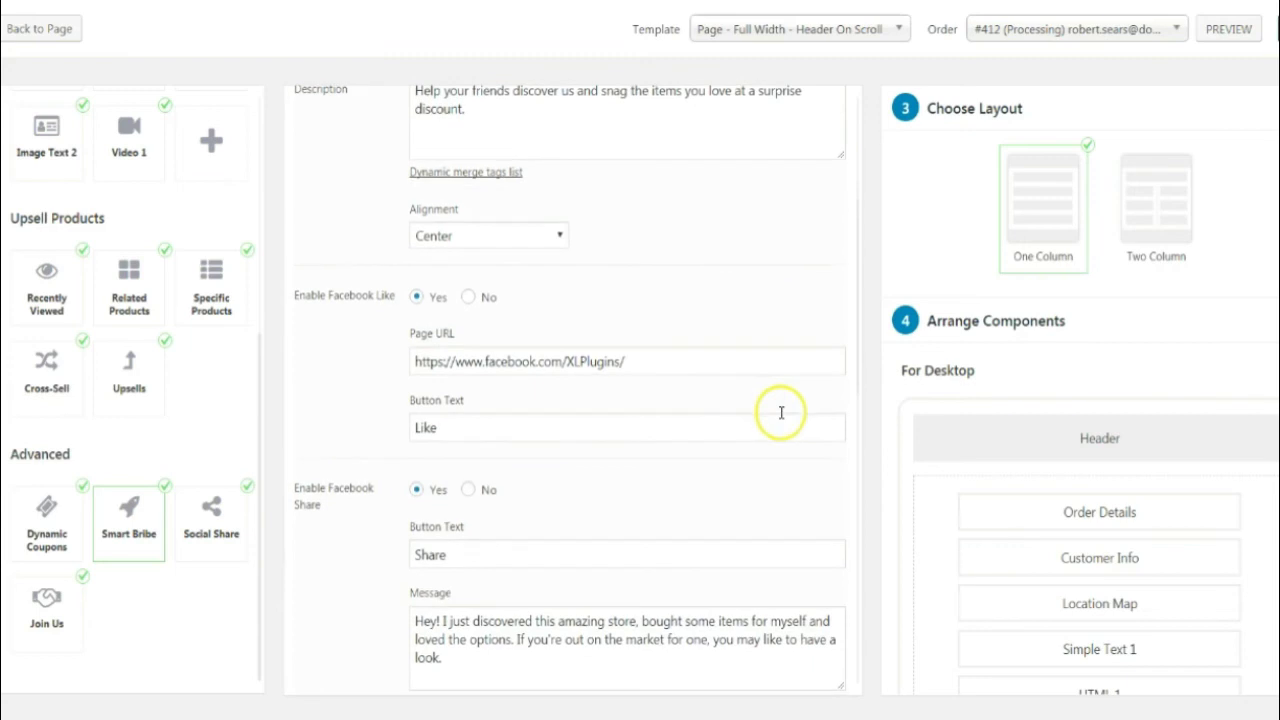
pyautogui.scroll(3, 780, 414)
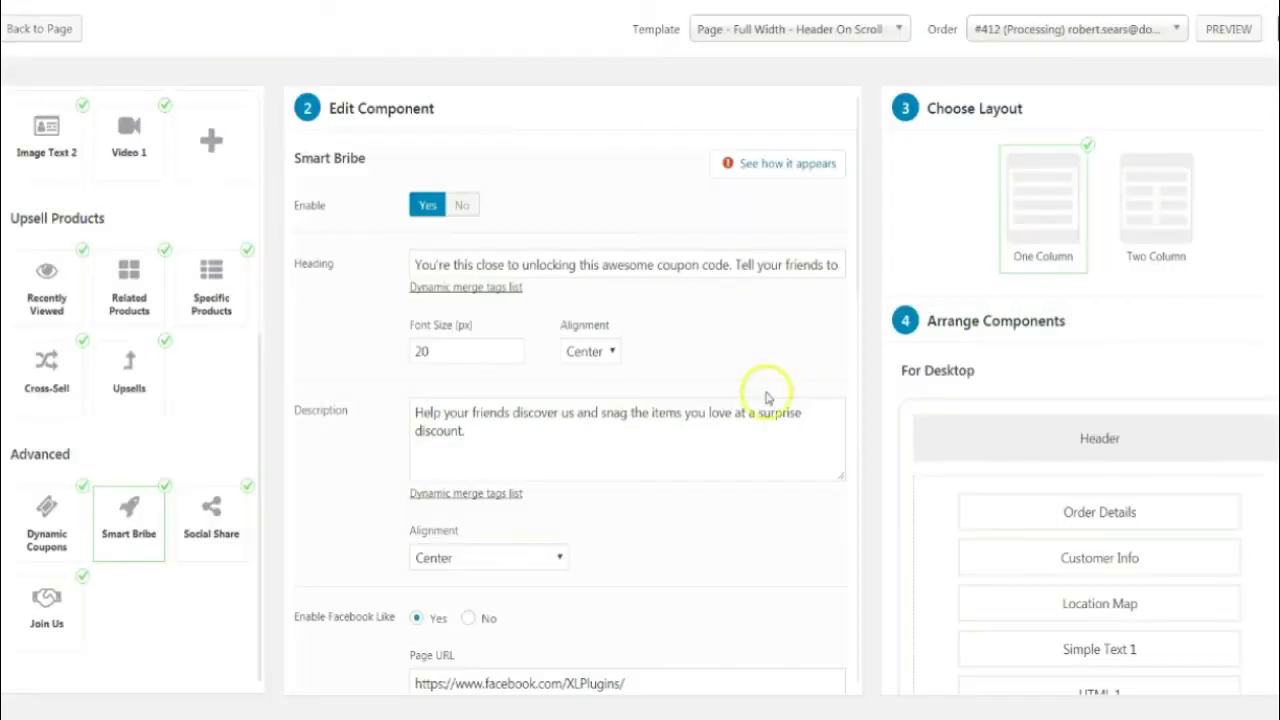
pyautogui.scroll(-6, 682, 467)
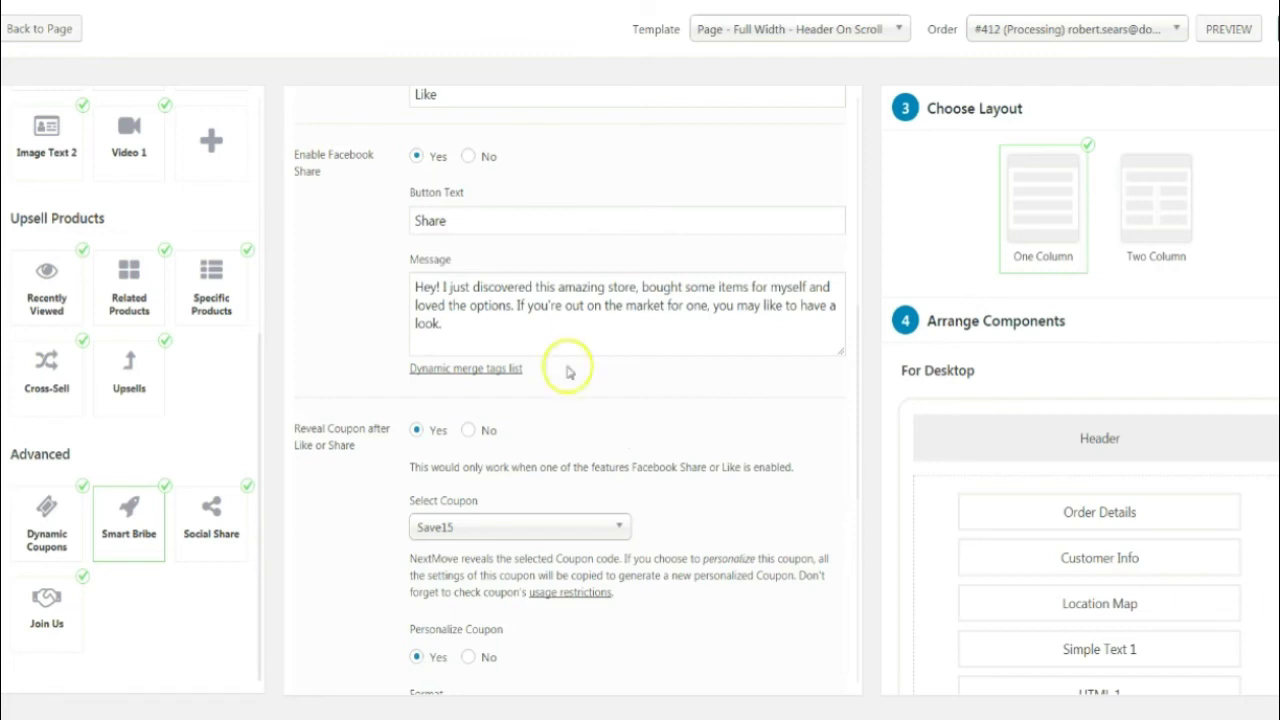
# Step: Add "that sells 100% cotton tees" after "amazing store" in the Smart Bribe Facebook Share message
pyautogui.click(448, 289)
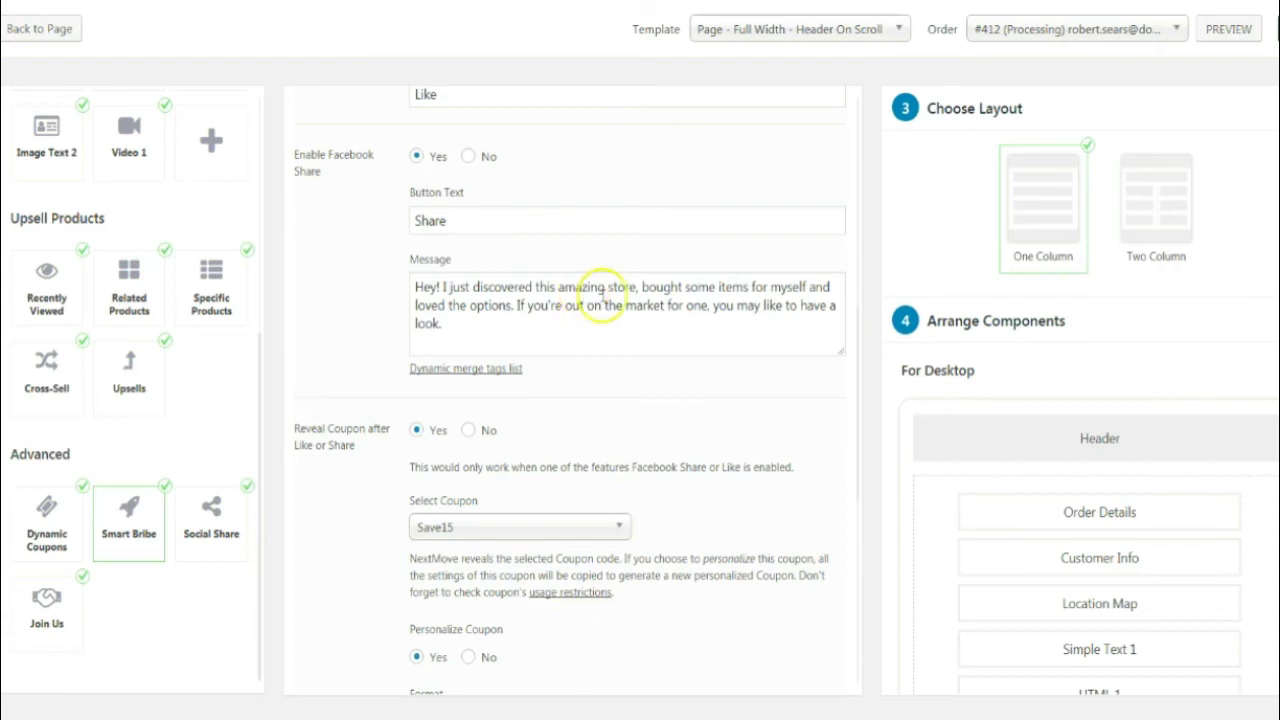
pyautogui.moveTo(558, 288); pyautogui.dragTo(636, 292)
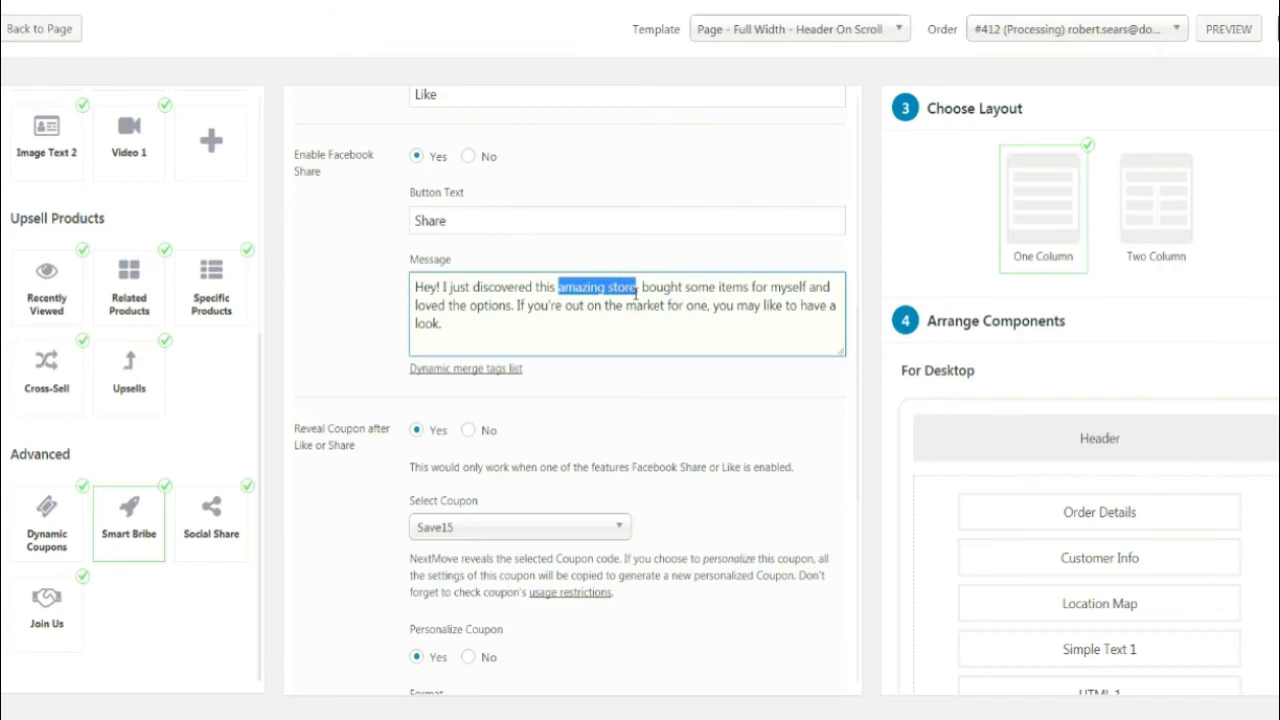
pyautogui.click(636, 290)
pyautogui.write('that I')
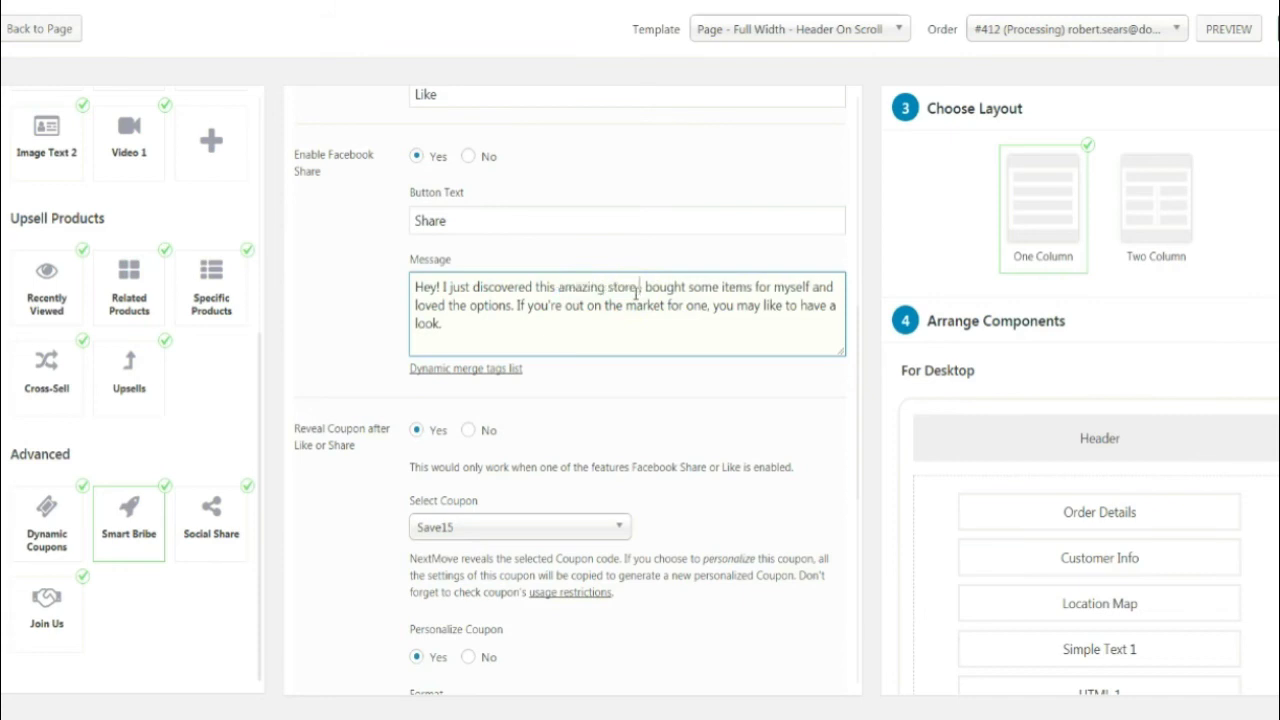
pyautogui.press('BackSpace')
pyautogui.write('sells 10')
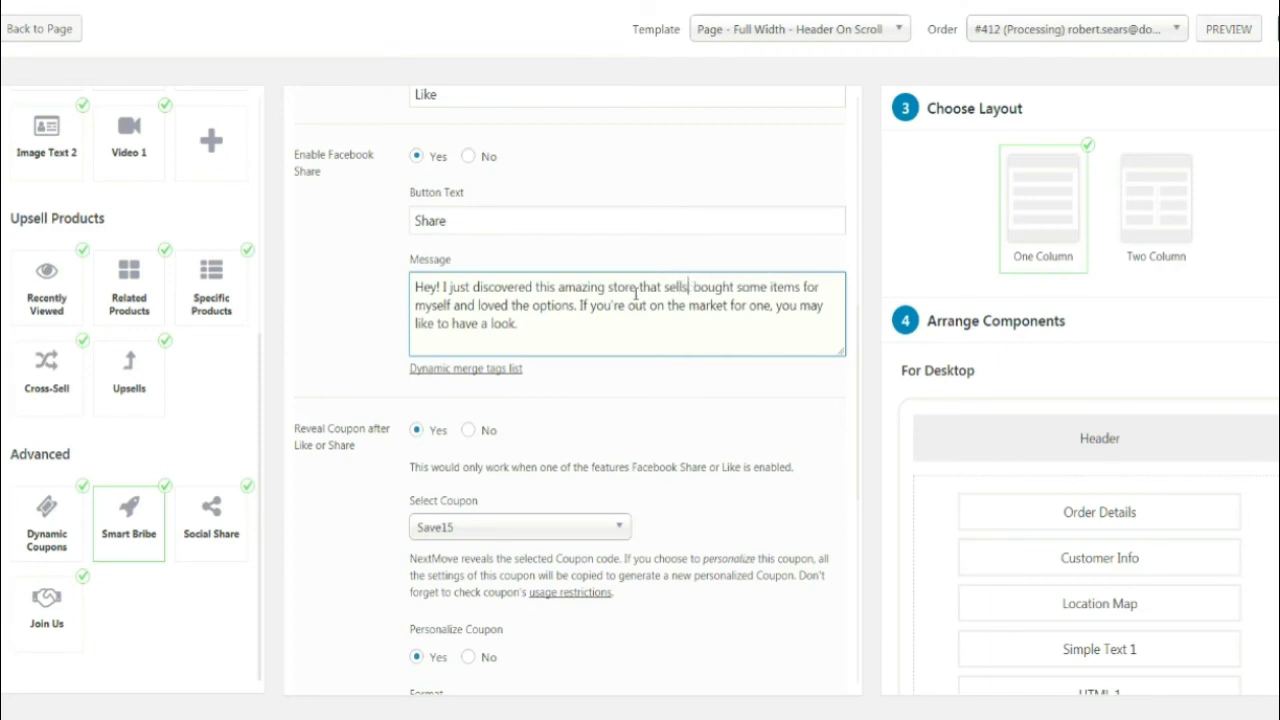
pyautogui.write('0% co')
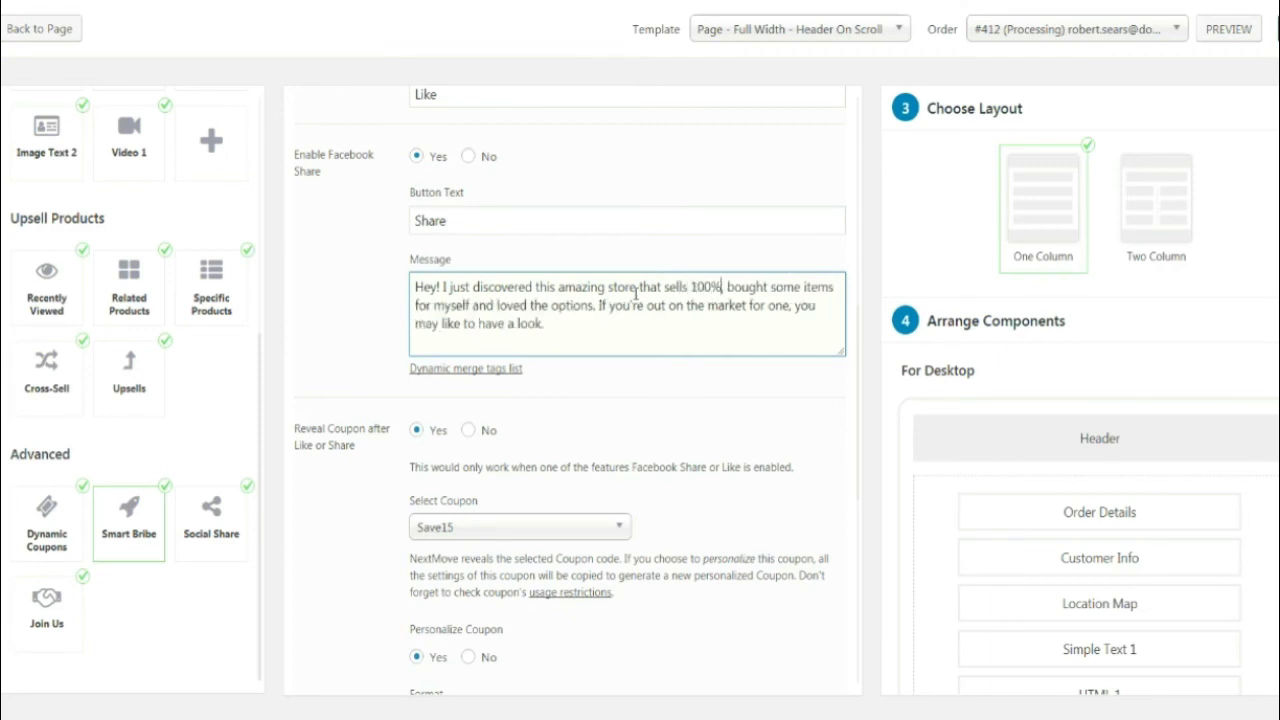
pyautogui.write('tto,')
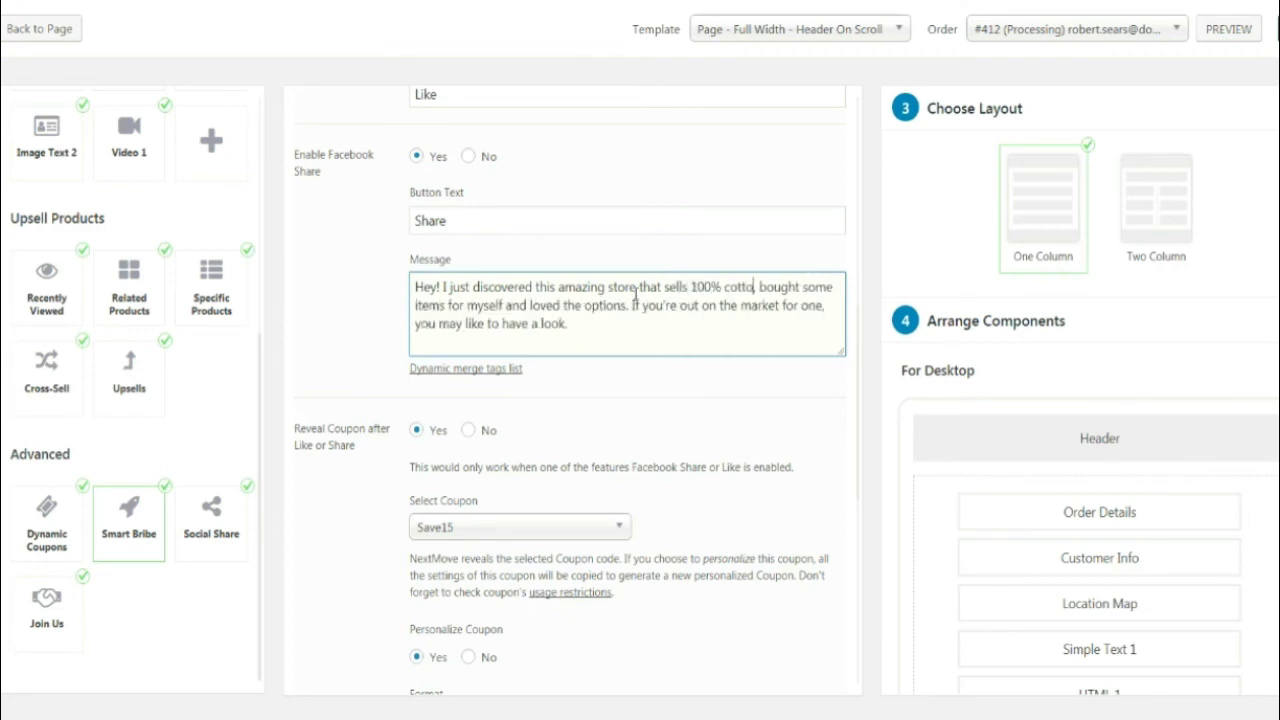
pyautogui.write('n tees,')
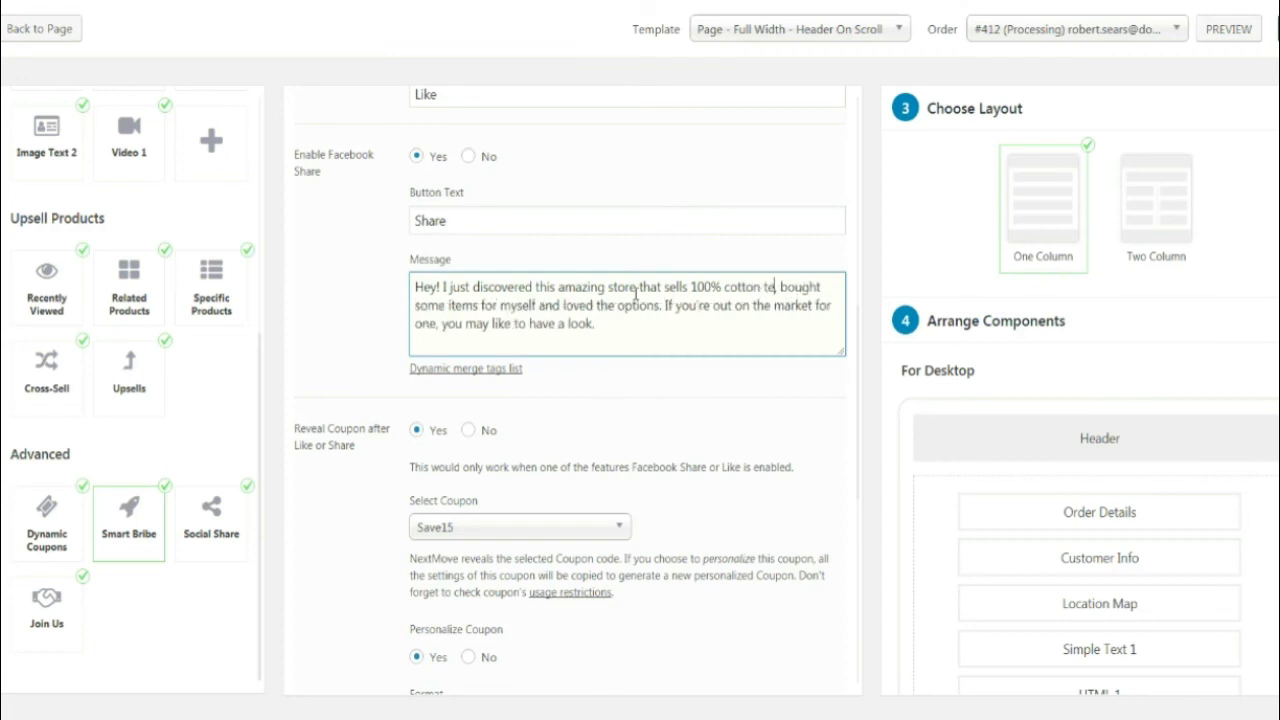
pyautogui.click(663, 334)
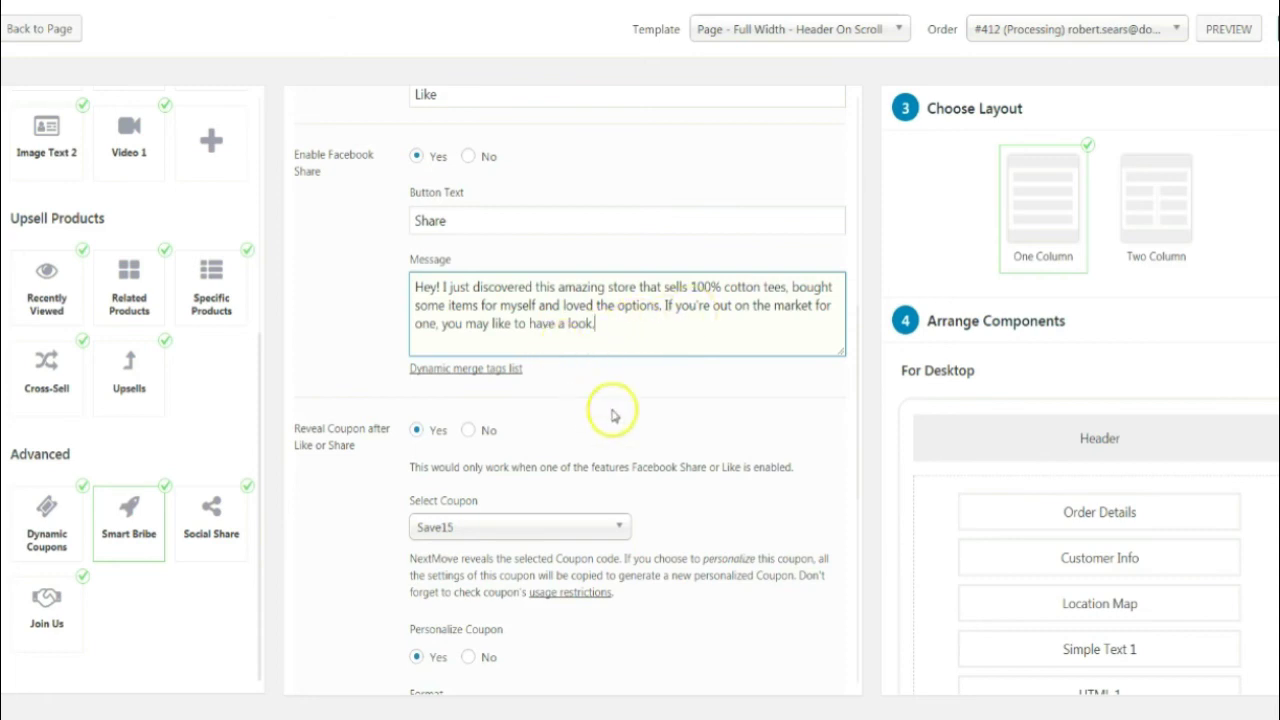
# Step: Open the Facebook share dialog from the thank you page and check the prefilled share message
pyautogui.scroll(-3, 613, 415)
pyautogui.scroll(3, 606, 417)
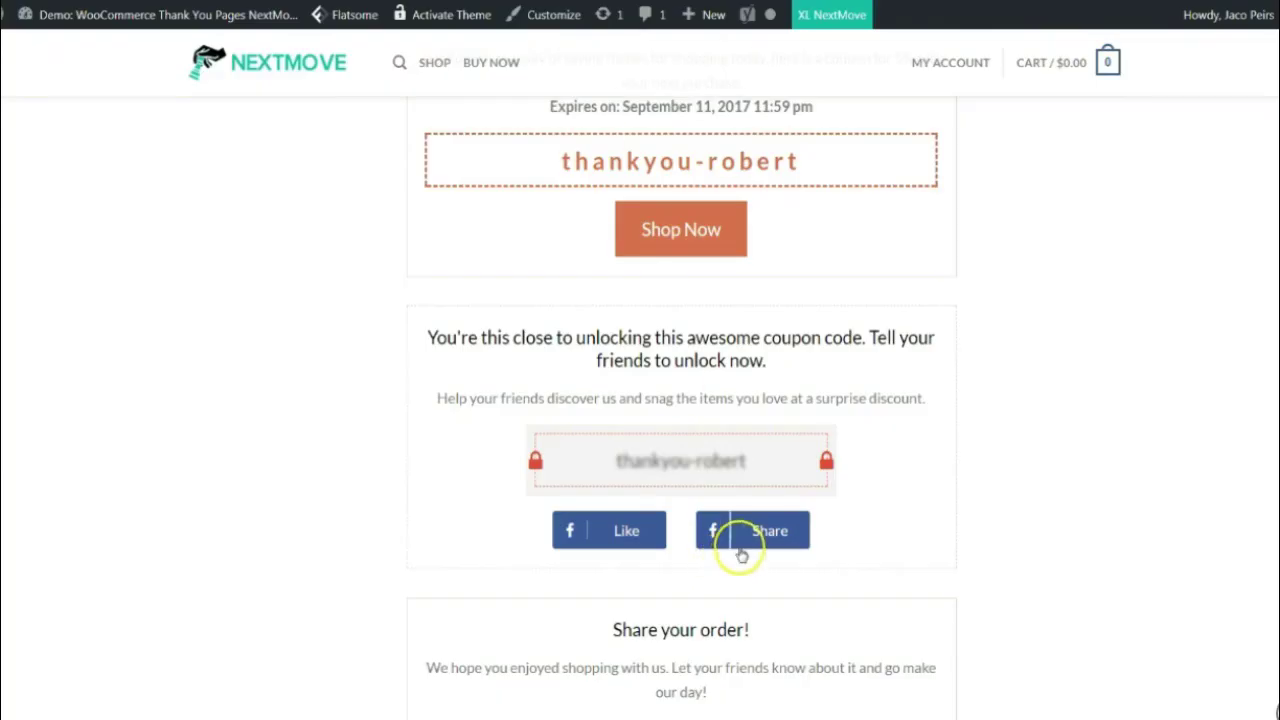
pyautogui.click(766, 531)
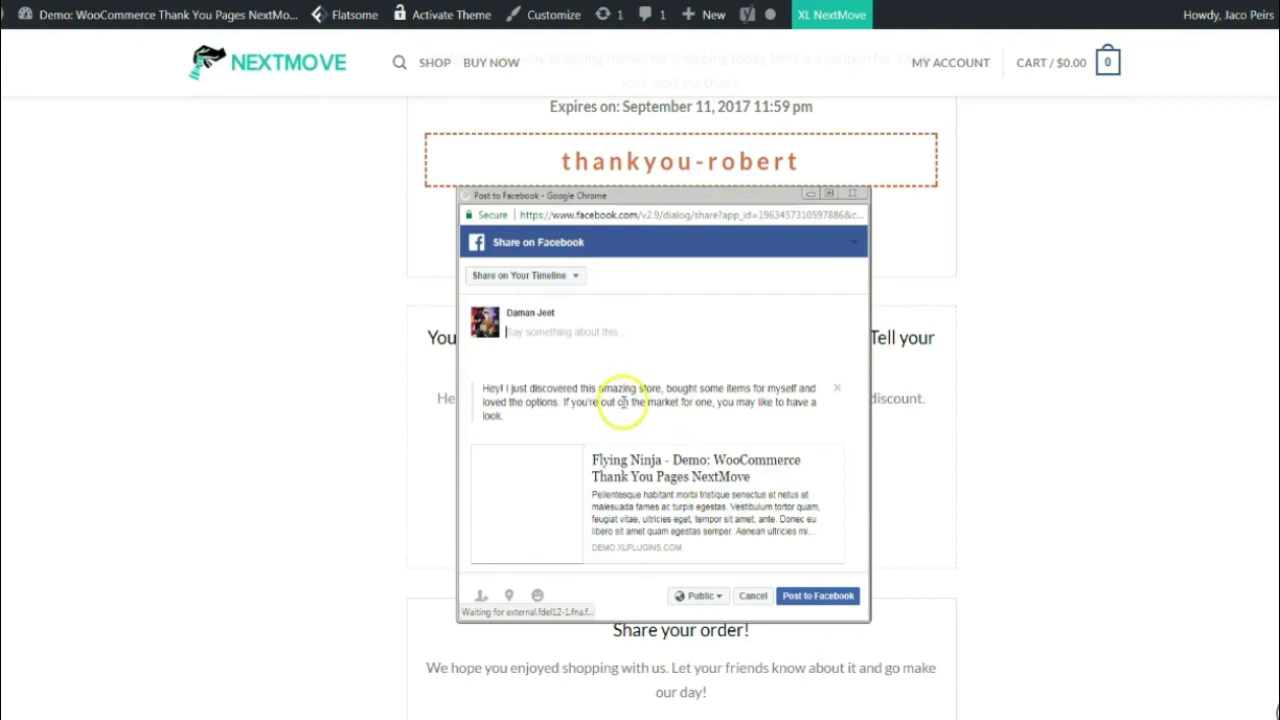
pyautogui.tripleClick(622, 401)
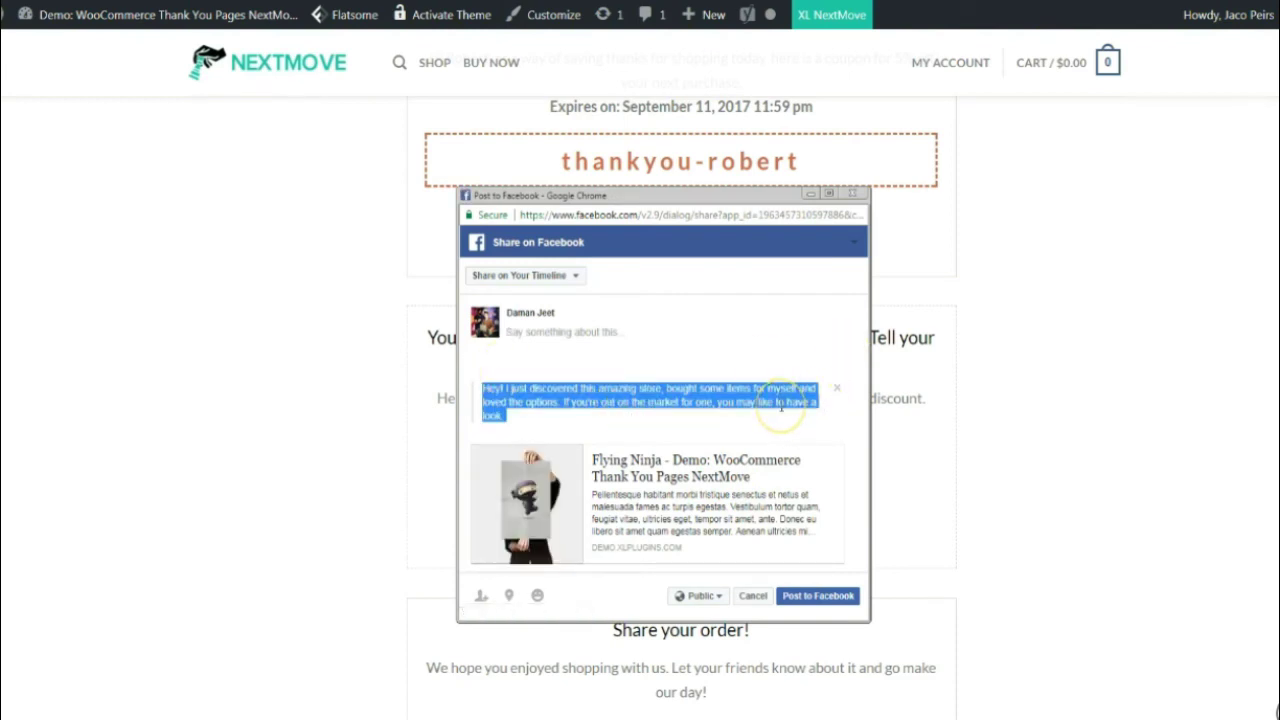
pyautogui.moveTo(781, 405); pyautogui.dragTo(569, 395)
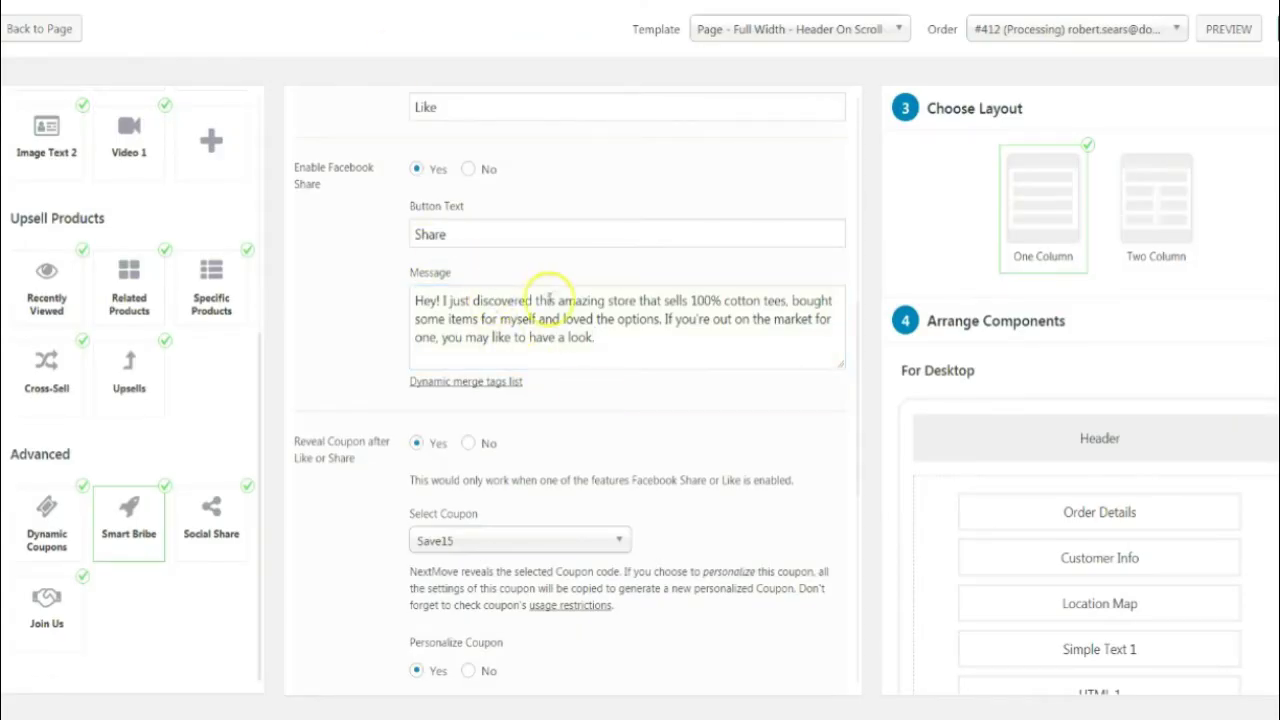
# Step: Inspect the Smart Bribe coupon reveal settings, including the selected coupon, code format, expiry, description and border
pyautogui.scroll(-3, 394, 360)
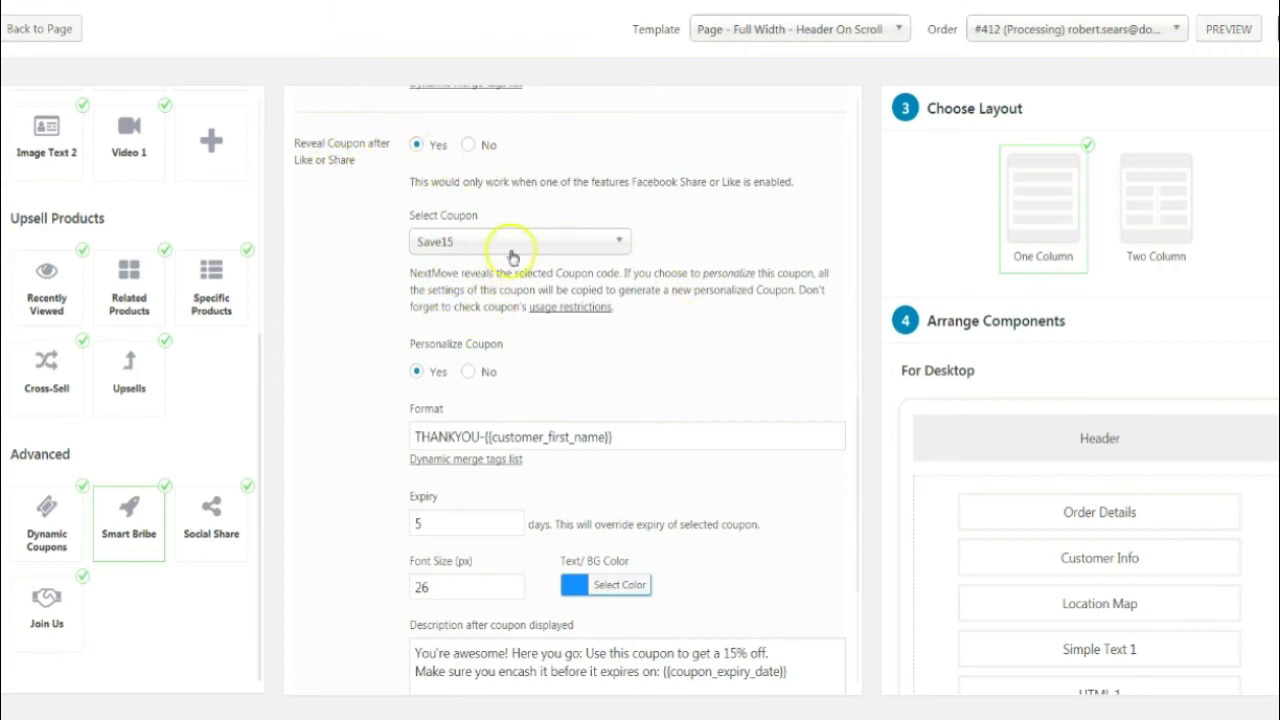
pyautogui.click(513, 252)
pyautogui.click(513, 255)
pyautogui.scroll(-2, 540, 373)
pyautogui.scroll(2, 460, 371)
pyautogui.scroll(-1, 513, 388)
pyautogui.scroll(-2, 513, 388)
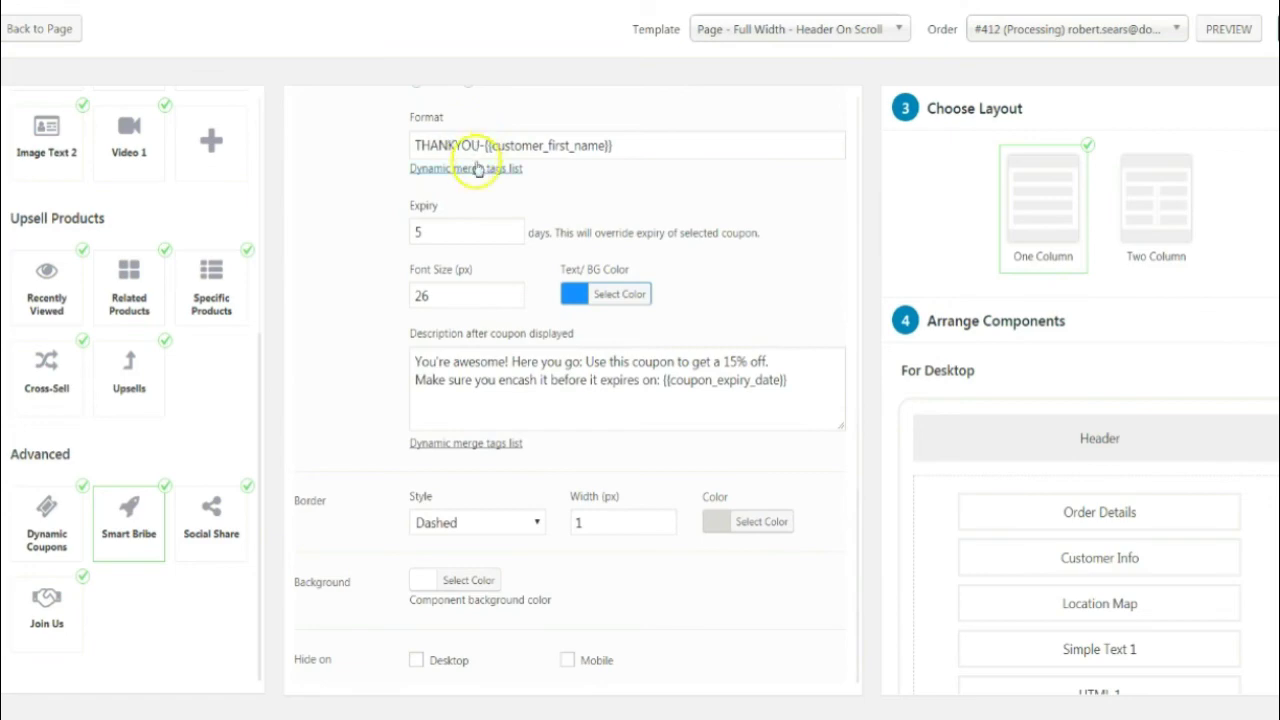
# Step: Look through the dynamic merge tags available for the Smart Bribe coupon format, down to the coupon expiry and value tags
pyautogui.click(478, 169)
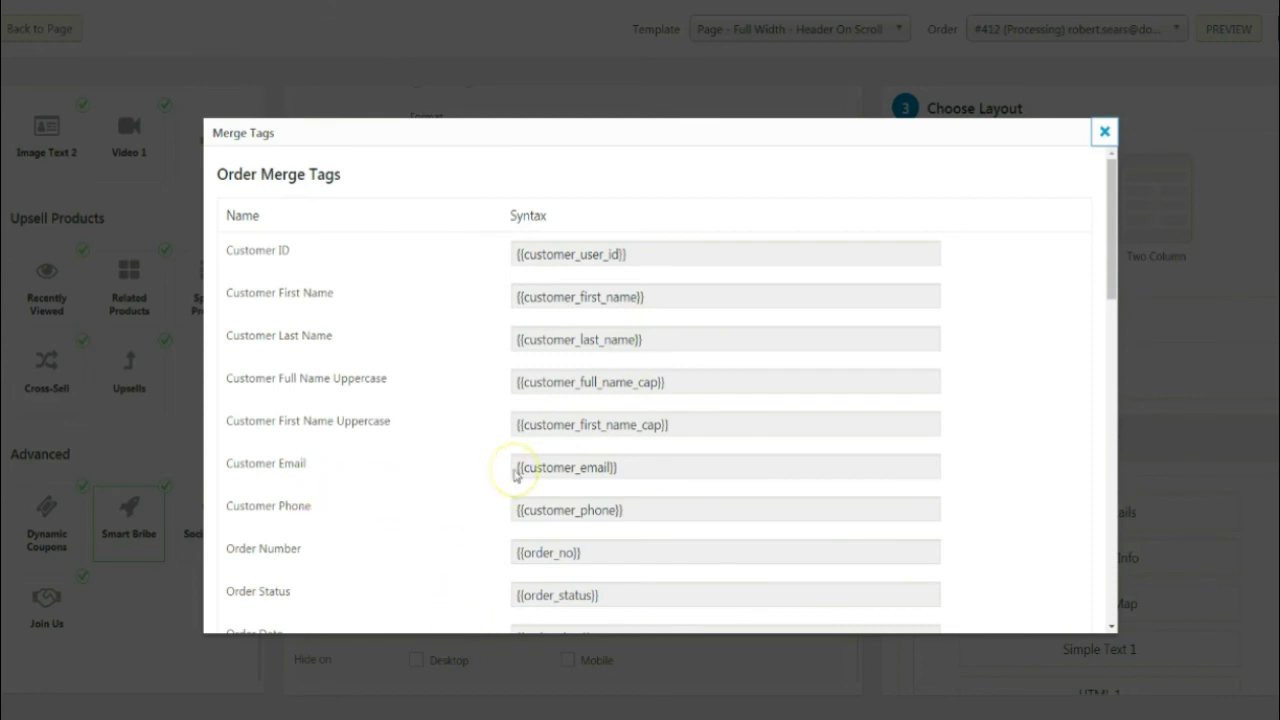
pyautogui.scroll(-2, 515, 475)
pyautogui.scroll(-2, 527, 441)
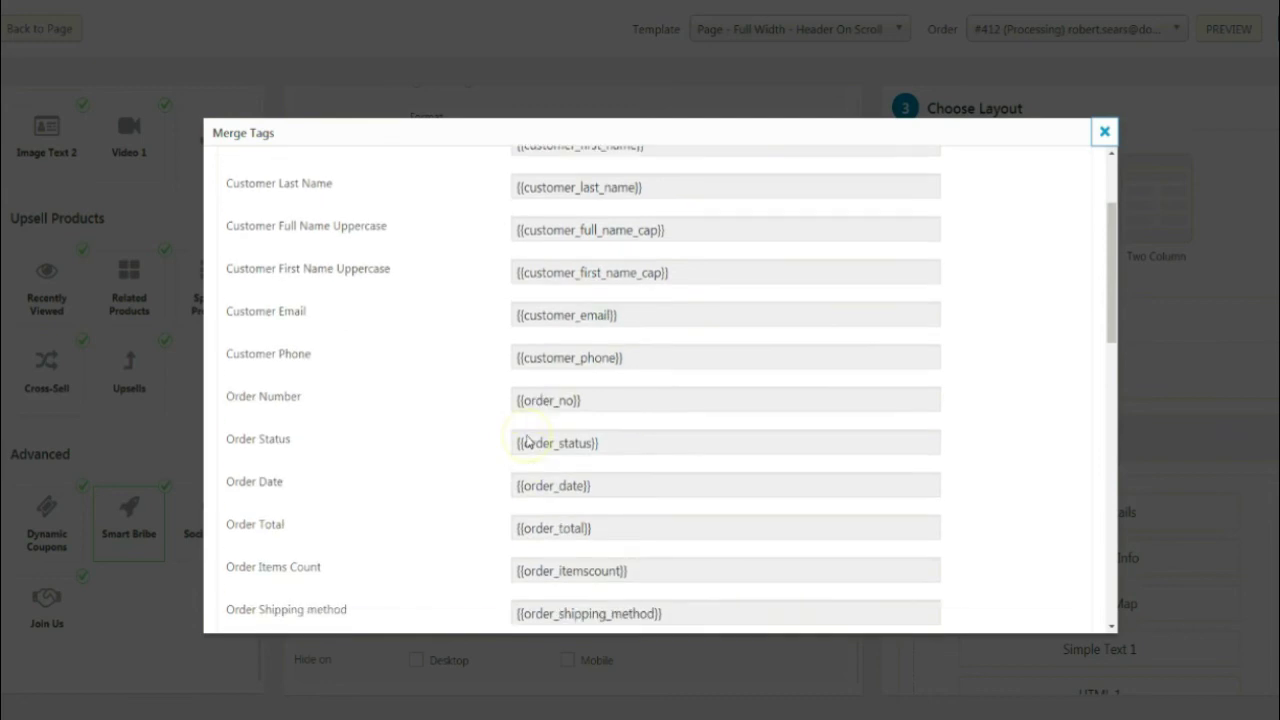
pyautogui.scroll(-2, 535, 476)
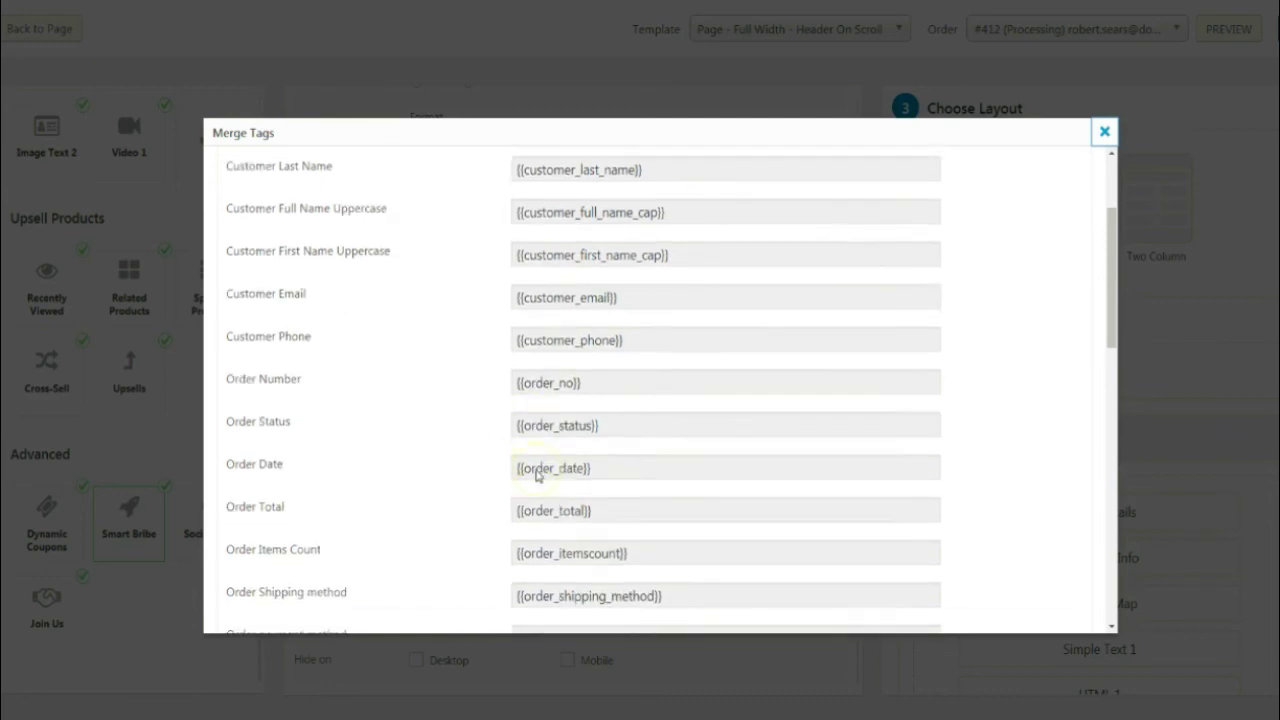
pyautogui.scroll(-4, 530, 472)
pyautogui.scroll(-10, 657, 507)
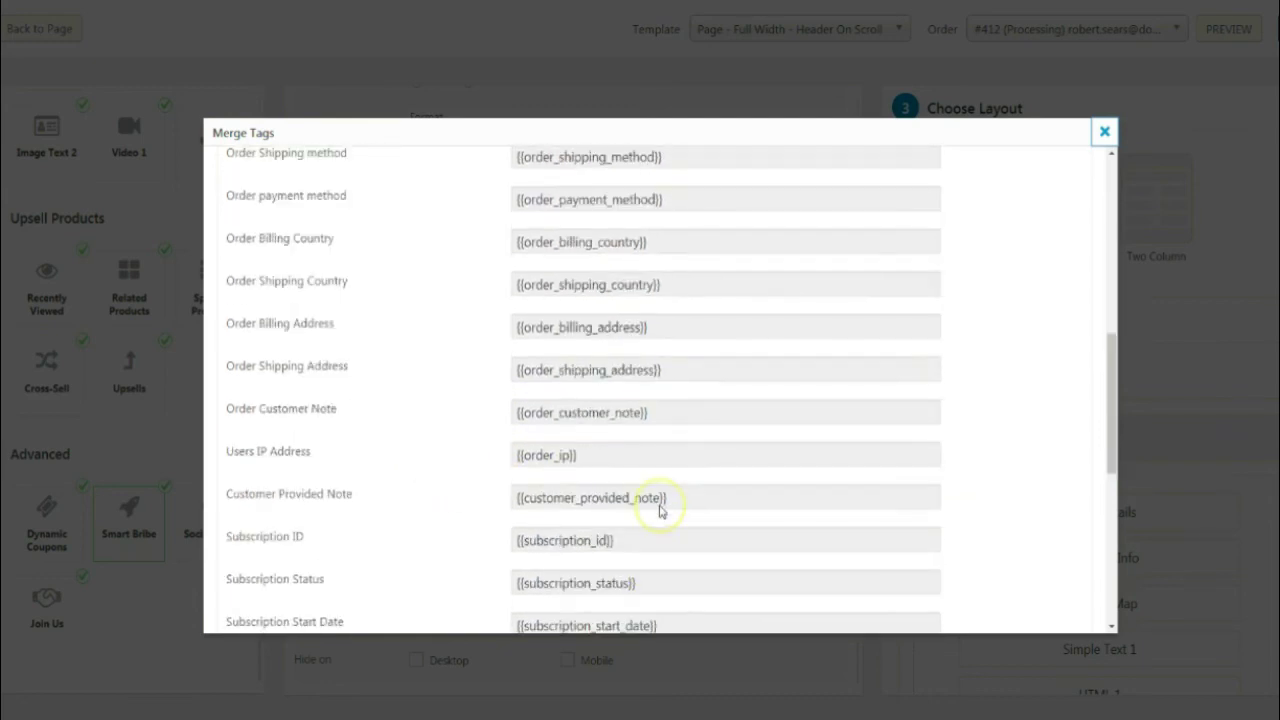
pyautogui.scroll(-2, 658, 512)
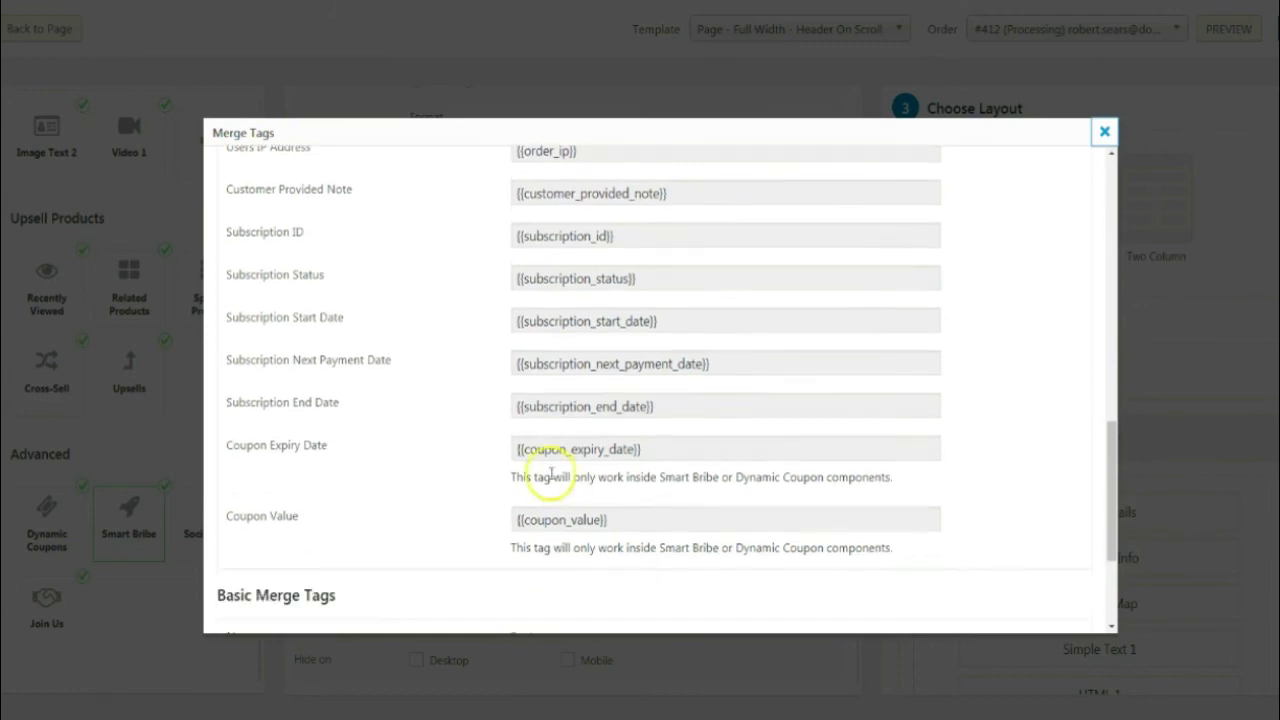
pyautogui.scroll(15, 723, 503)
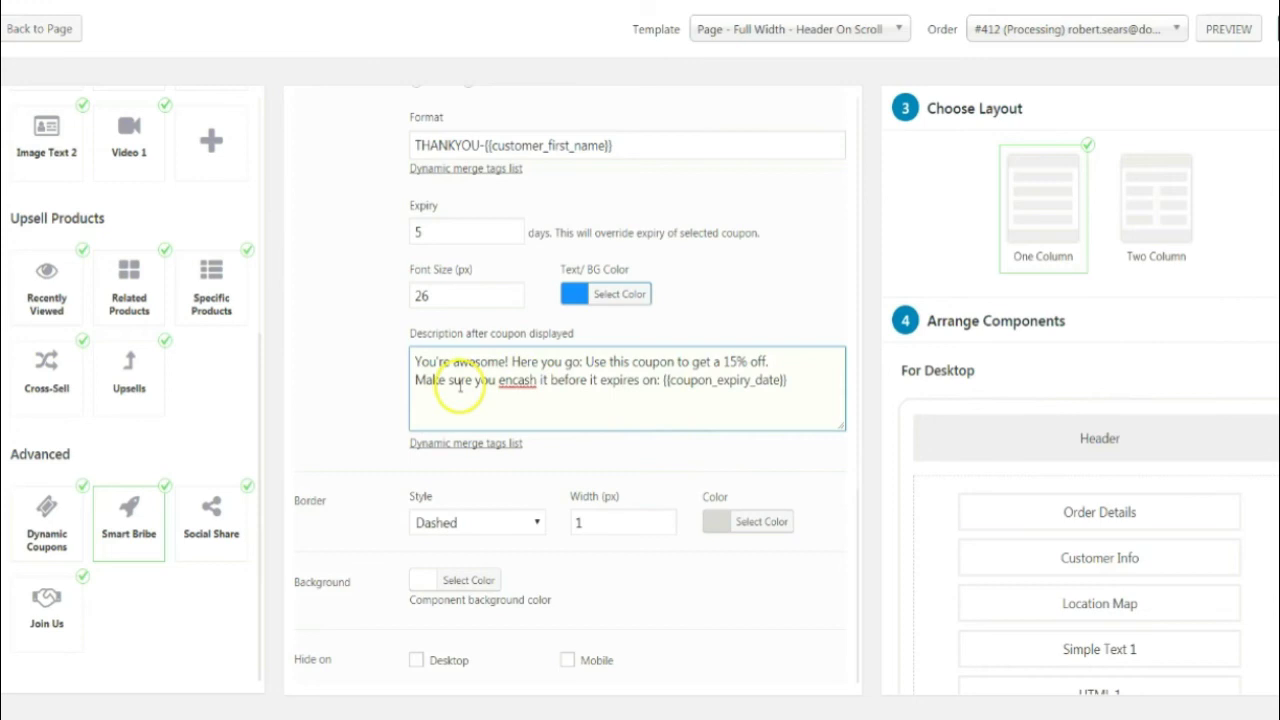
# Step: Examine the expiry date merge tag in the Smart Bribe coupon description and the coupon's expiry setting
pyautogui.click(360, 329)
pyautogui.scroll(2, 466, 343)
pyautogui.scroll(-3, 691, 471)
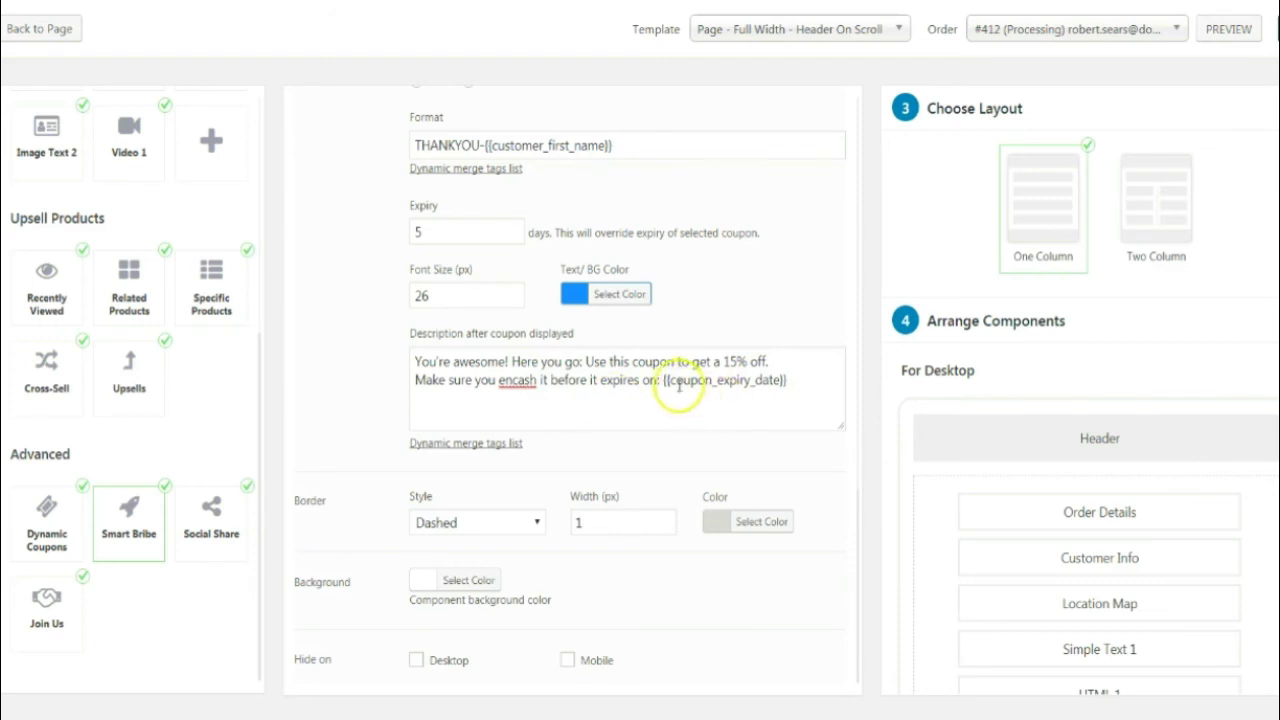
pyautogui.moveTo(661, 384); pyautogui.dragTo(791, 385)
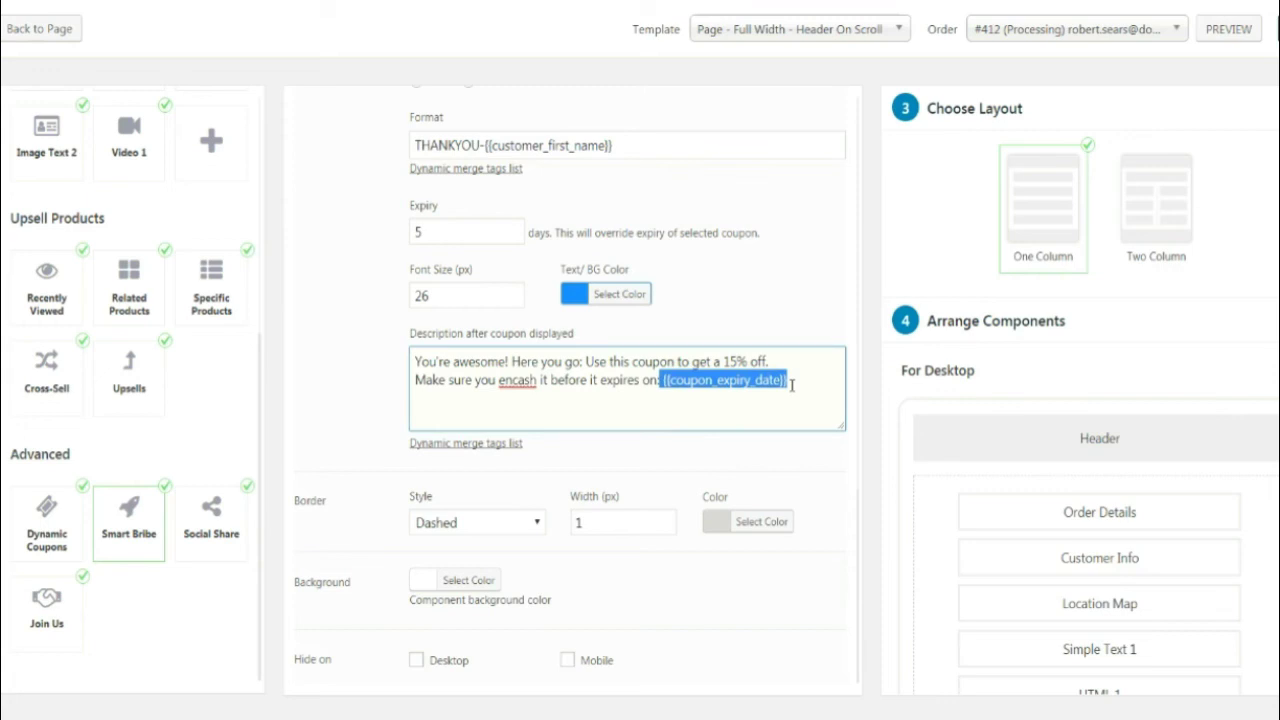
pyautogui.scroll(1, 508, 443)
pyautogui.click(420, 248)
pyautogui.moveTo(423, 248); pyautogui.dragTo(407, 254)
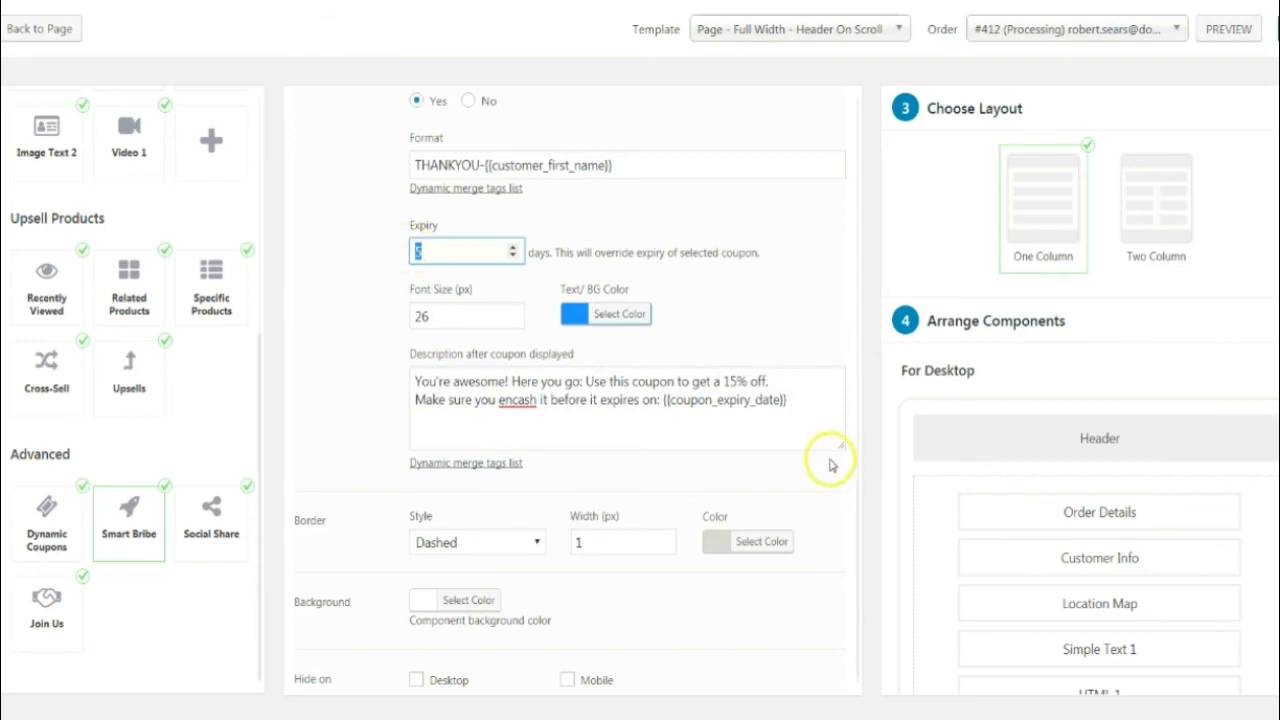
pyautogui.scroll(-1, 634, 514)
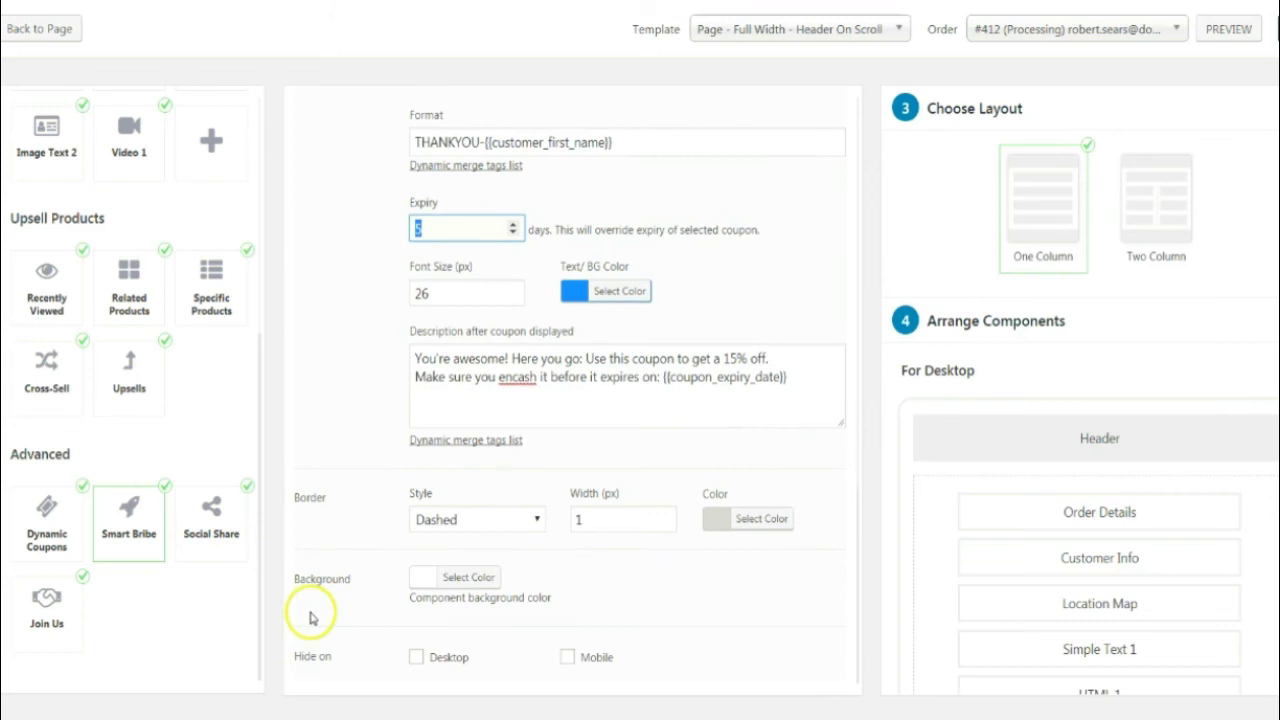
# Step: Open the Social Share component settings and view its "Share your order!" section on the thank you page
pyautogui.click(233, 561)
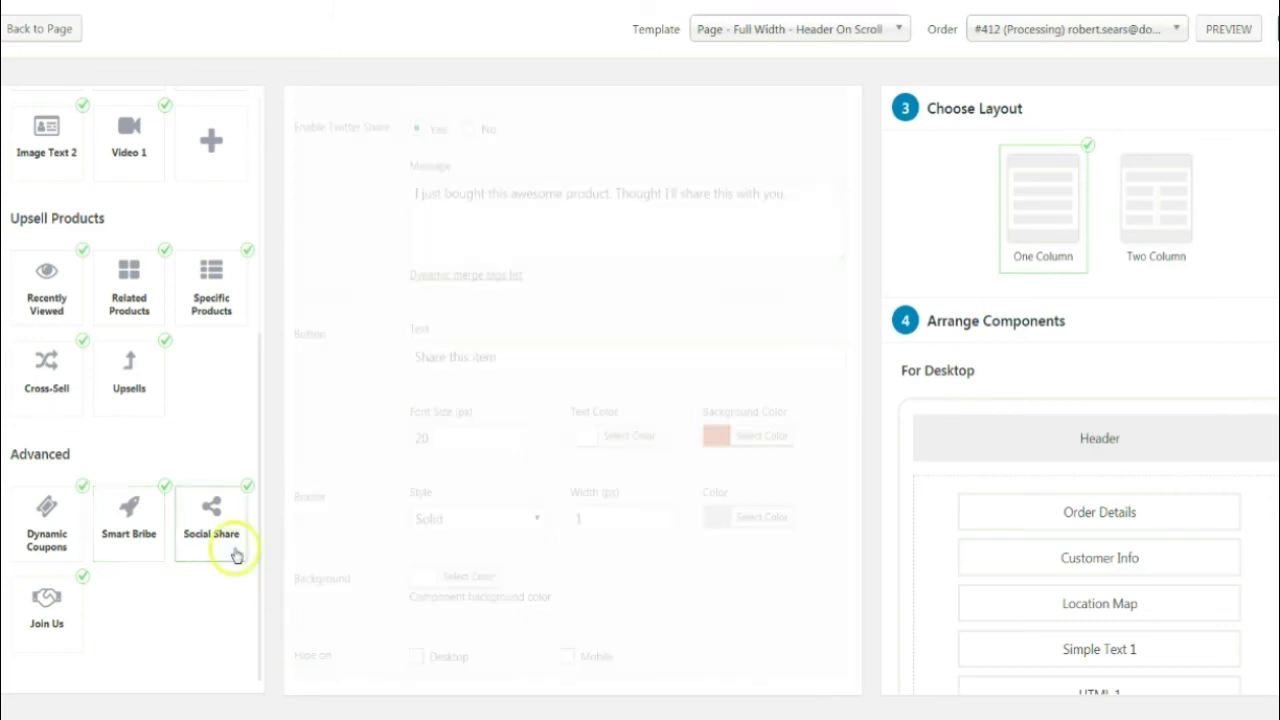
pyautogui.scroll(7, 655, 300)
pyautogui.scroll(5, 650, 345)
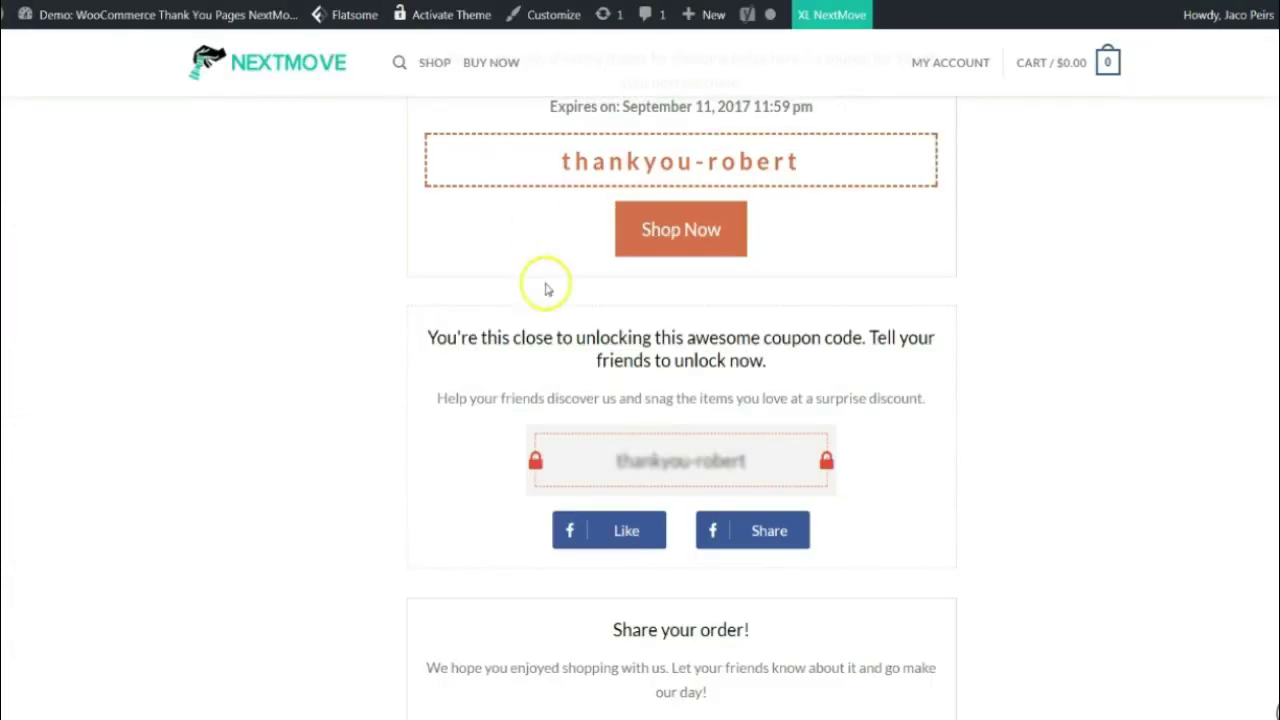
pyautogui.scroll(-2, 550, 340)
pyautogui.scroll(-3, 560, 405)
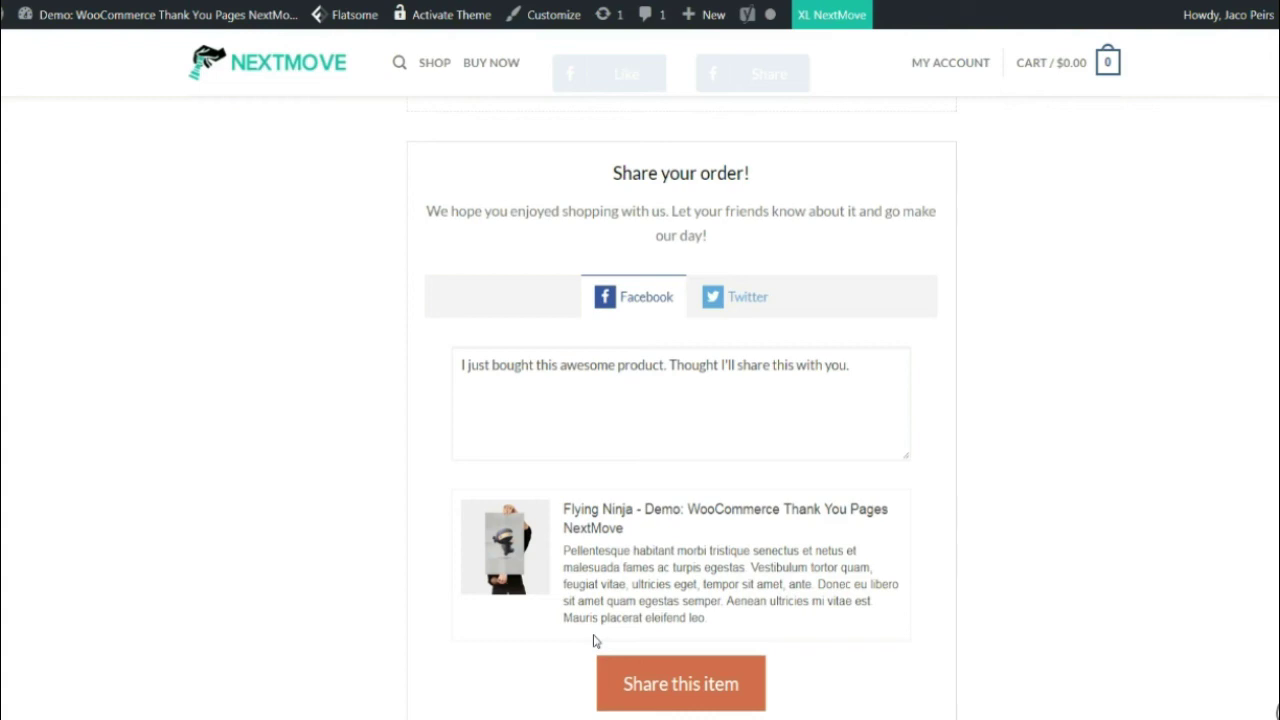
pyautogui.scroll(-1, 594, 482)
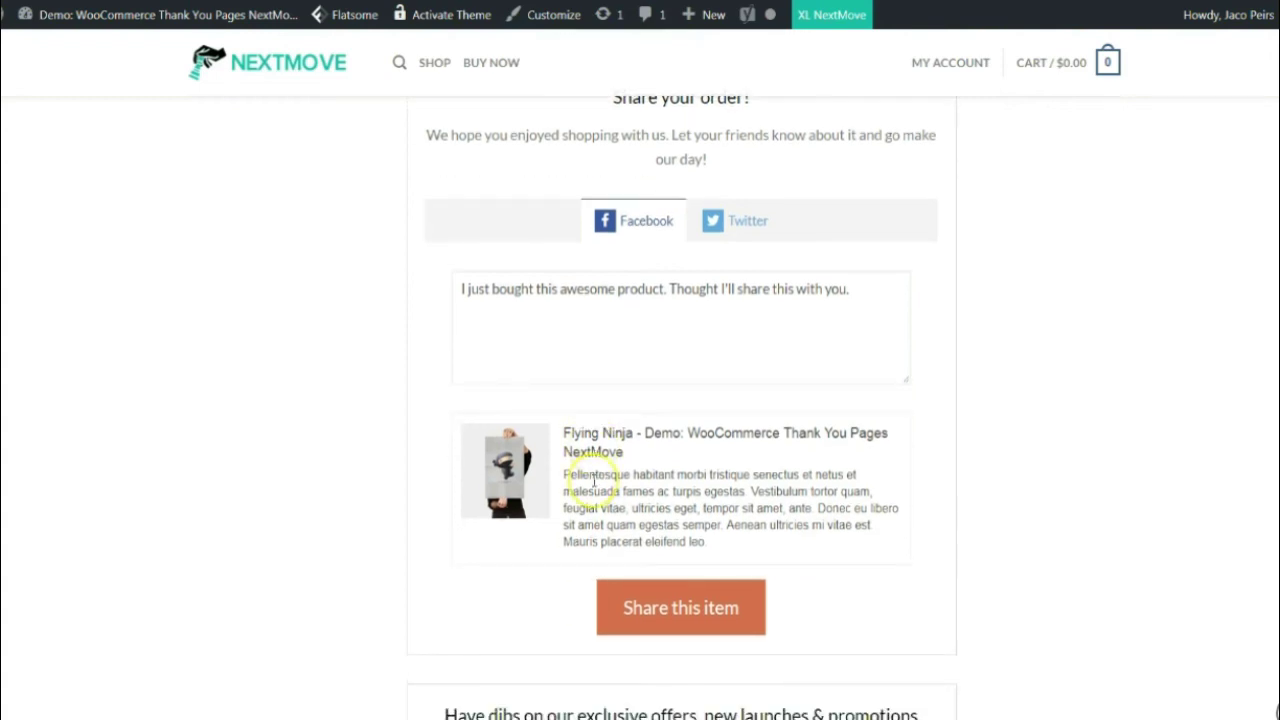
pyautogui.scroll(1, 593, 484)
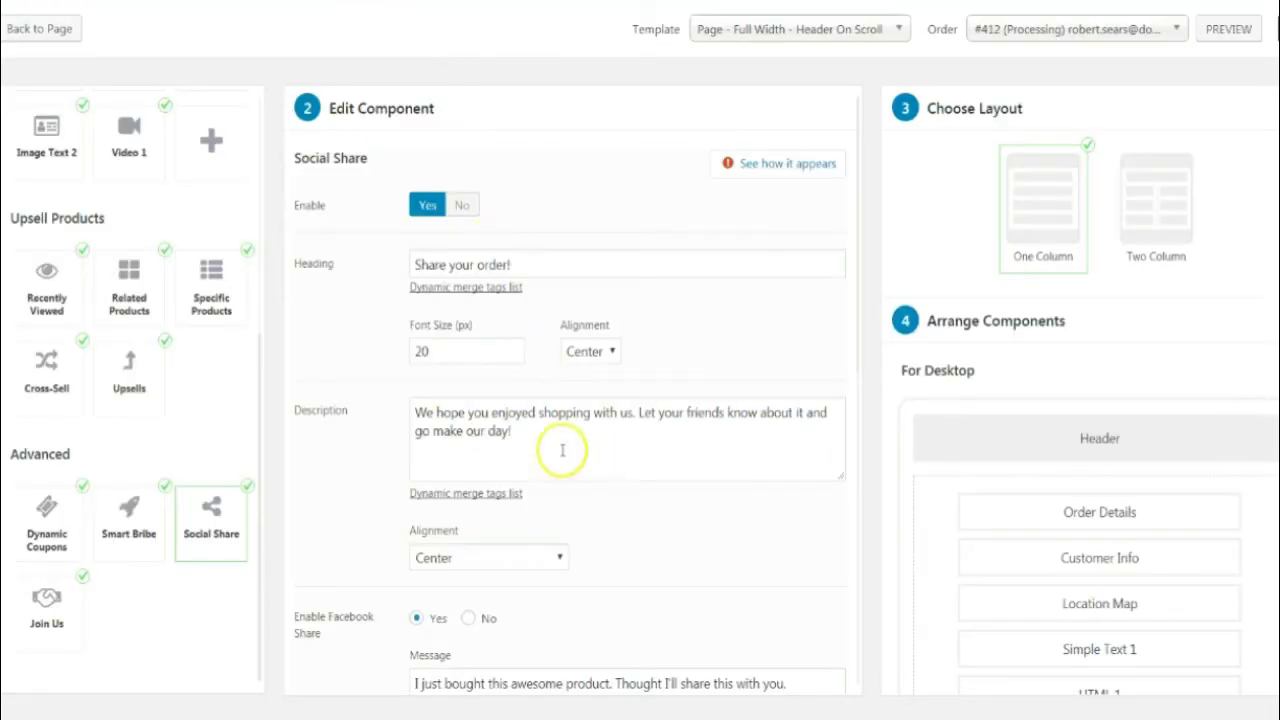
# Step: Review the Social Share description, Facebook and Twitter share messages, button text, border and background settings
pyautogui.click(560, 445)
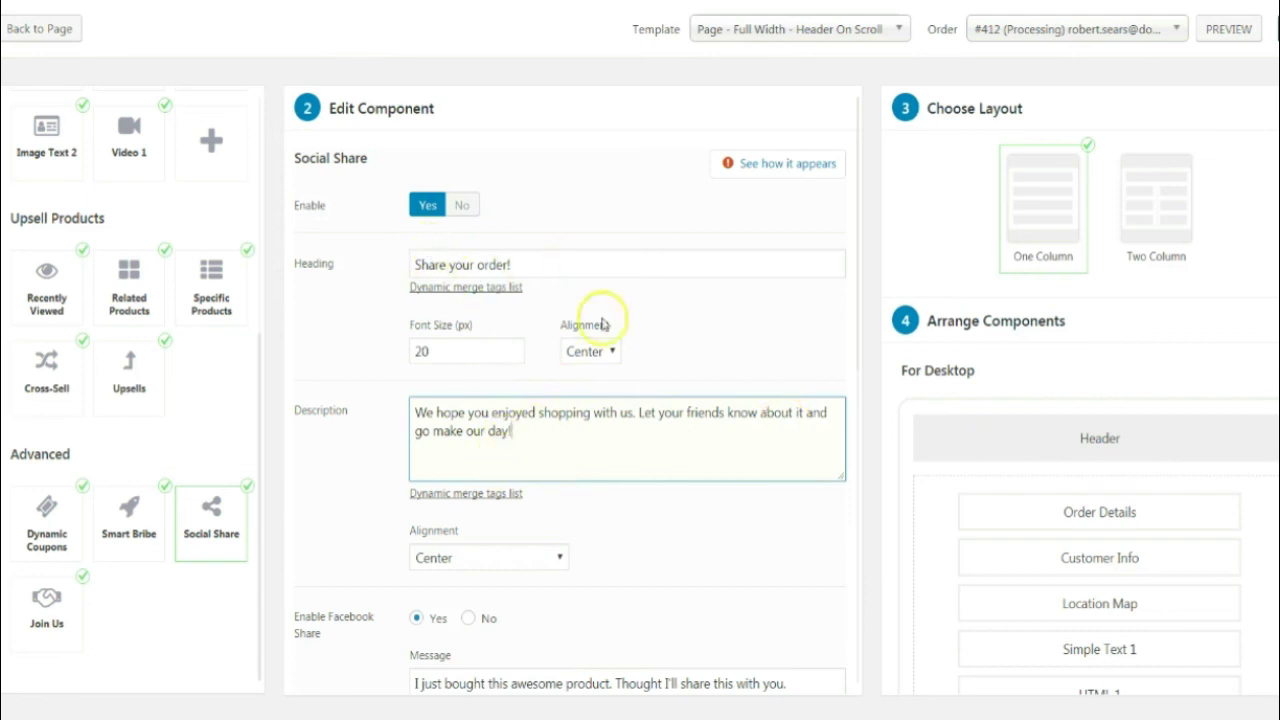
pyautogui.scroll(-2, 607, 494)
pyautogui.scroll(-1, 607, 494)
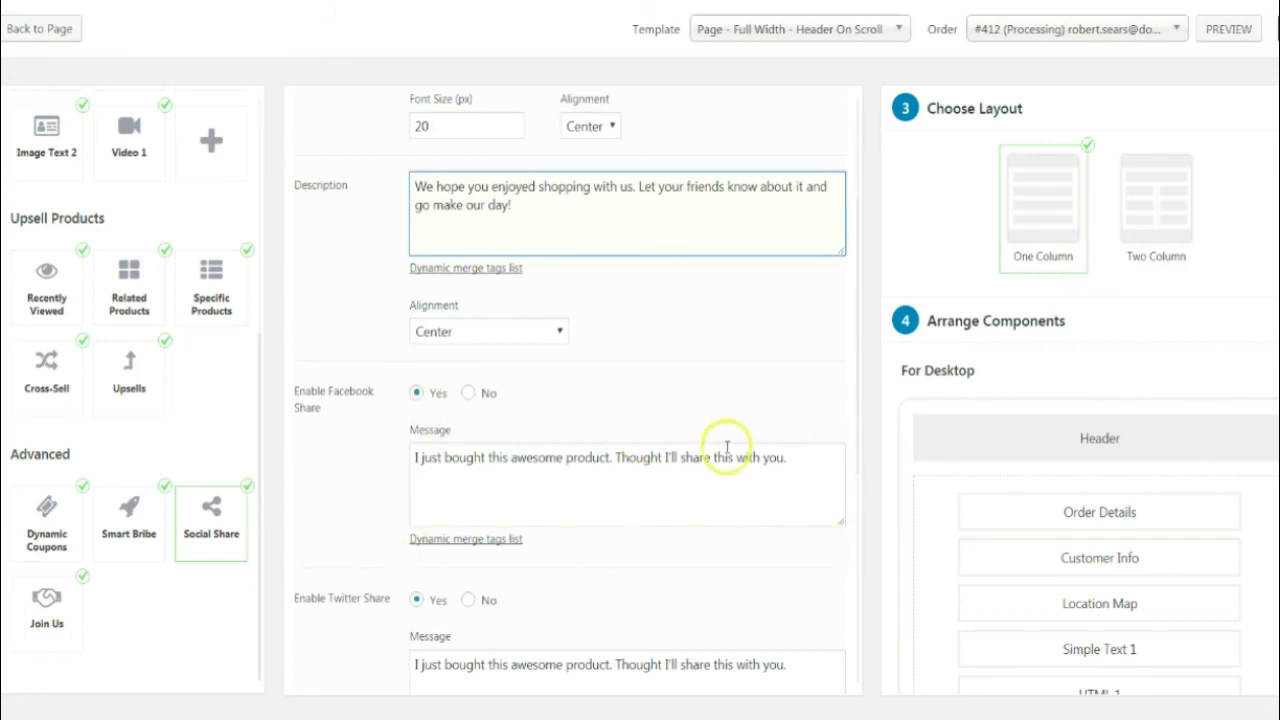
pyautogui.scroll(-3, 709, 506)
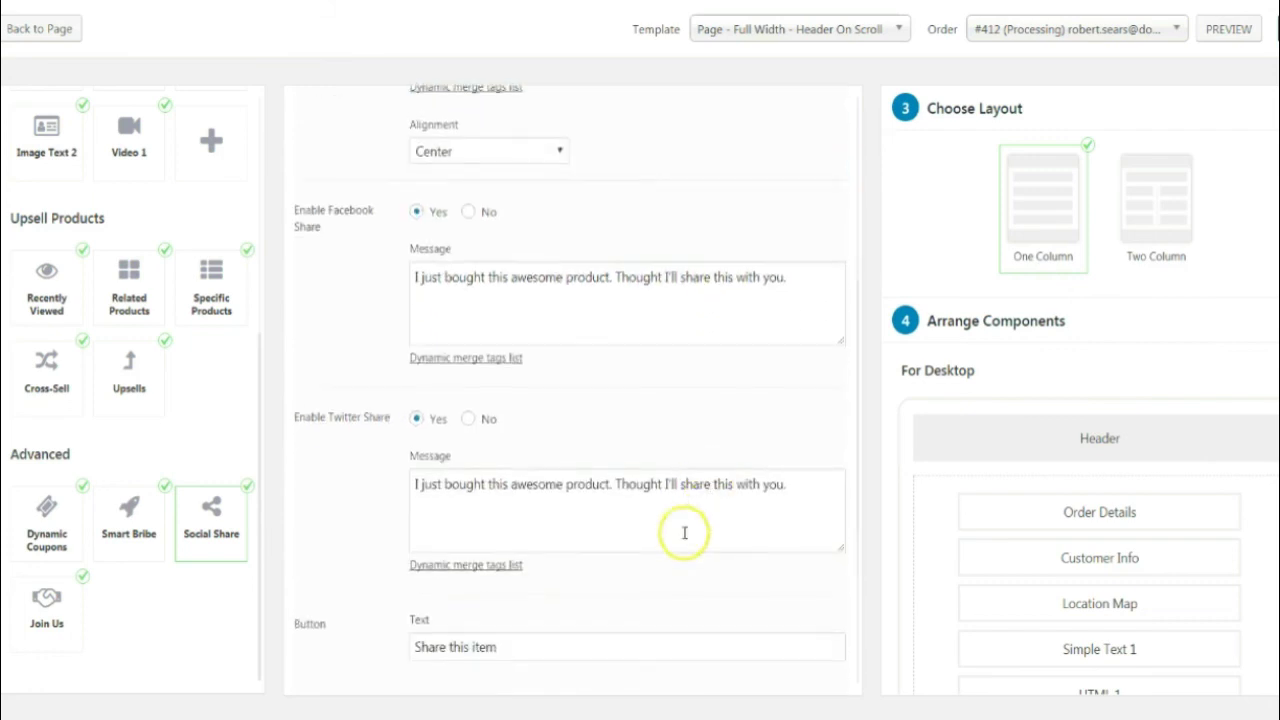
pyautogui.scroll(-3, 617, 550)
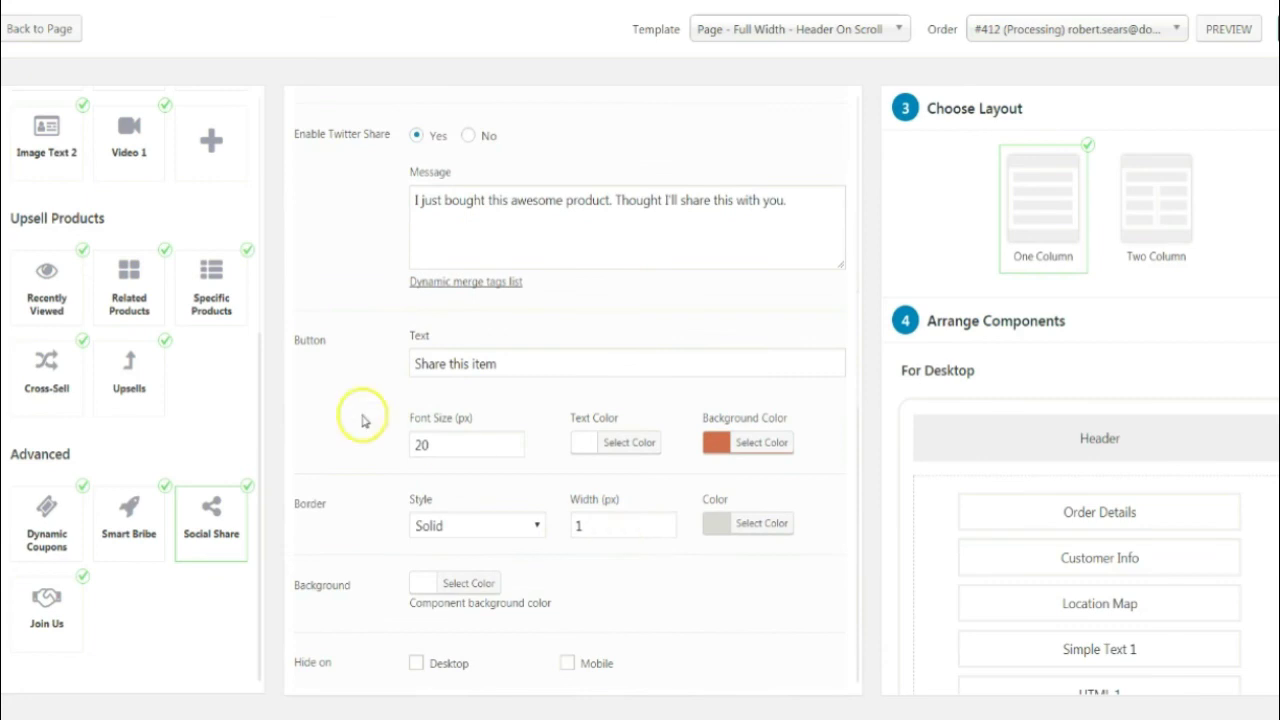
pyautogui.tripleClick(458, 363)
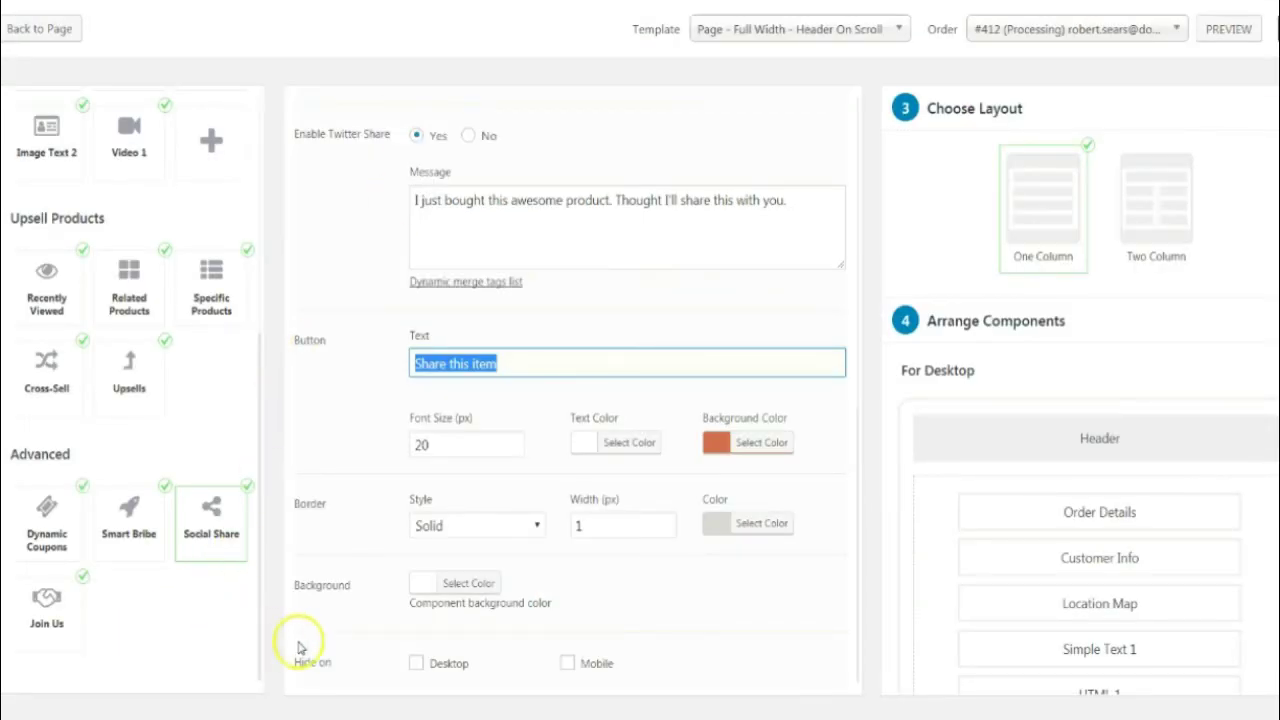
# Step: Open the Join Us component and check its thank you page section, heading, icon style and social link settings
pyautogui.click(50, 603)
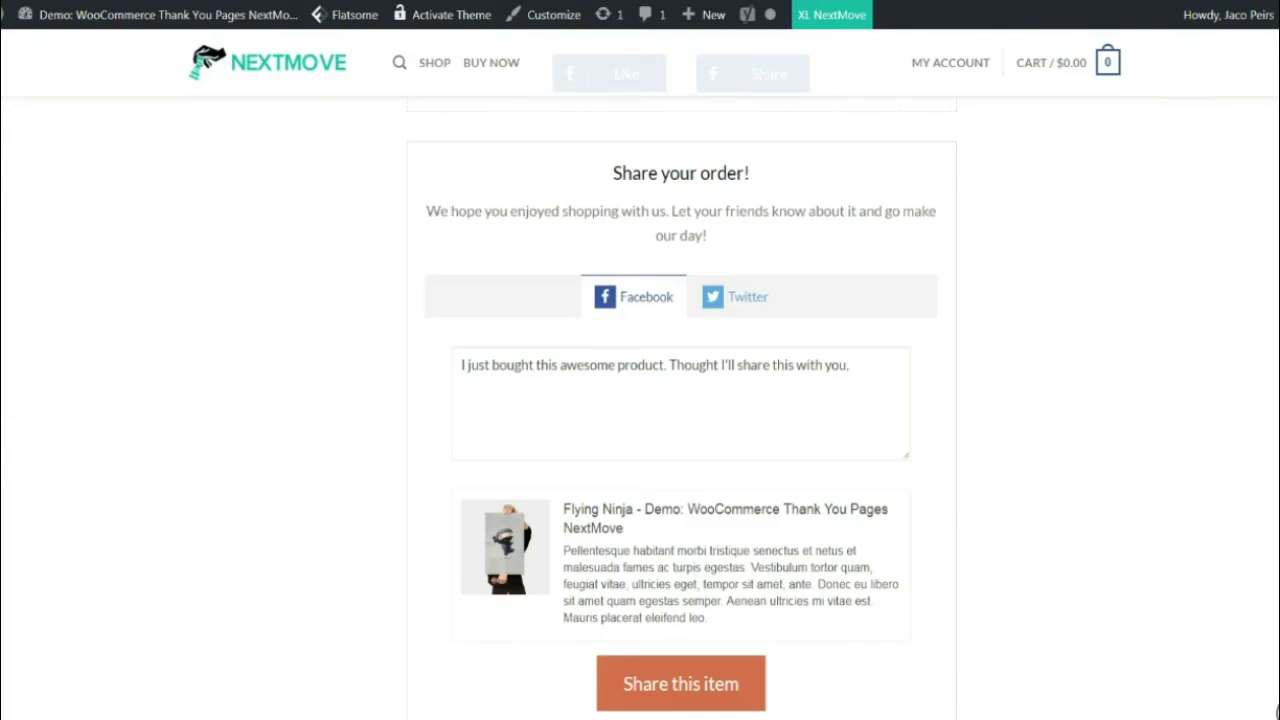
pyautogui.scroll(-2, 337, 471)
pyautogui.scroll(-2, 337, 473)
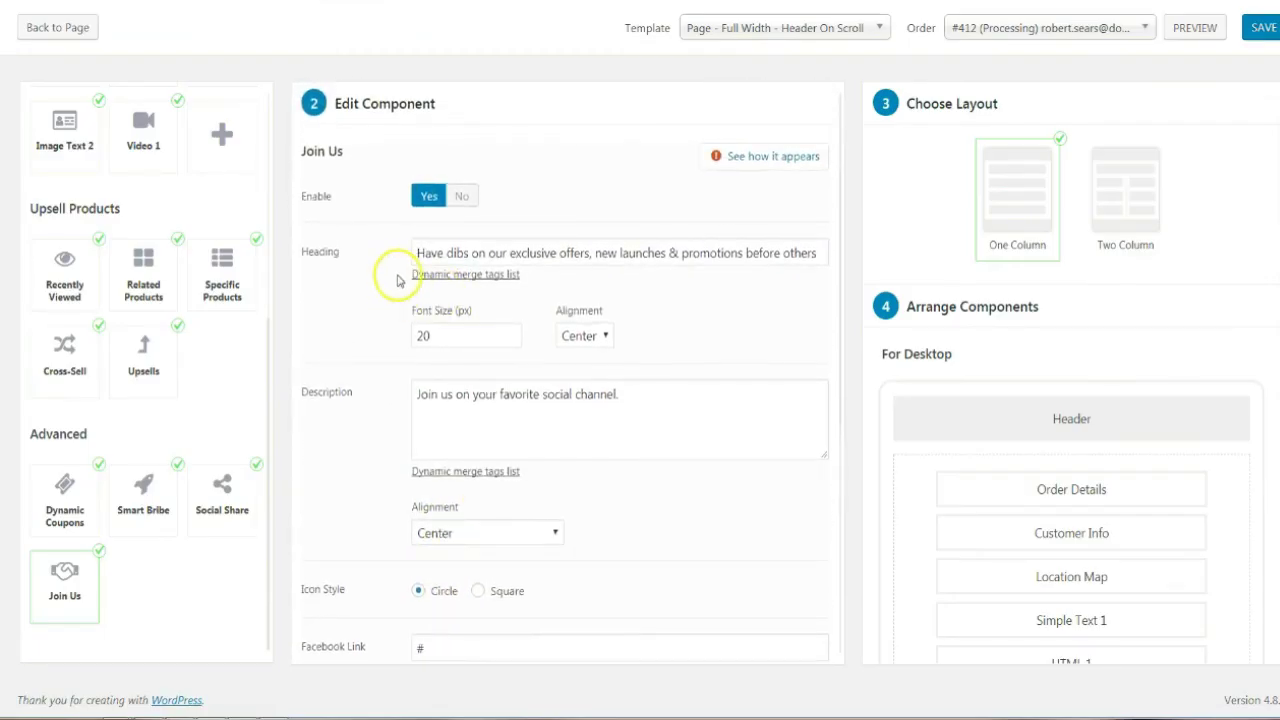
pyautogui.scroll(-1, 366, 507)
pyautogui.scroll(-5, 366, 507)
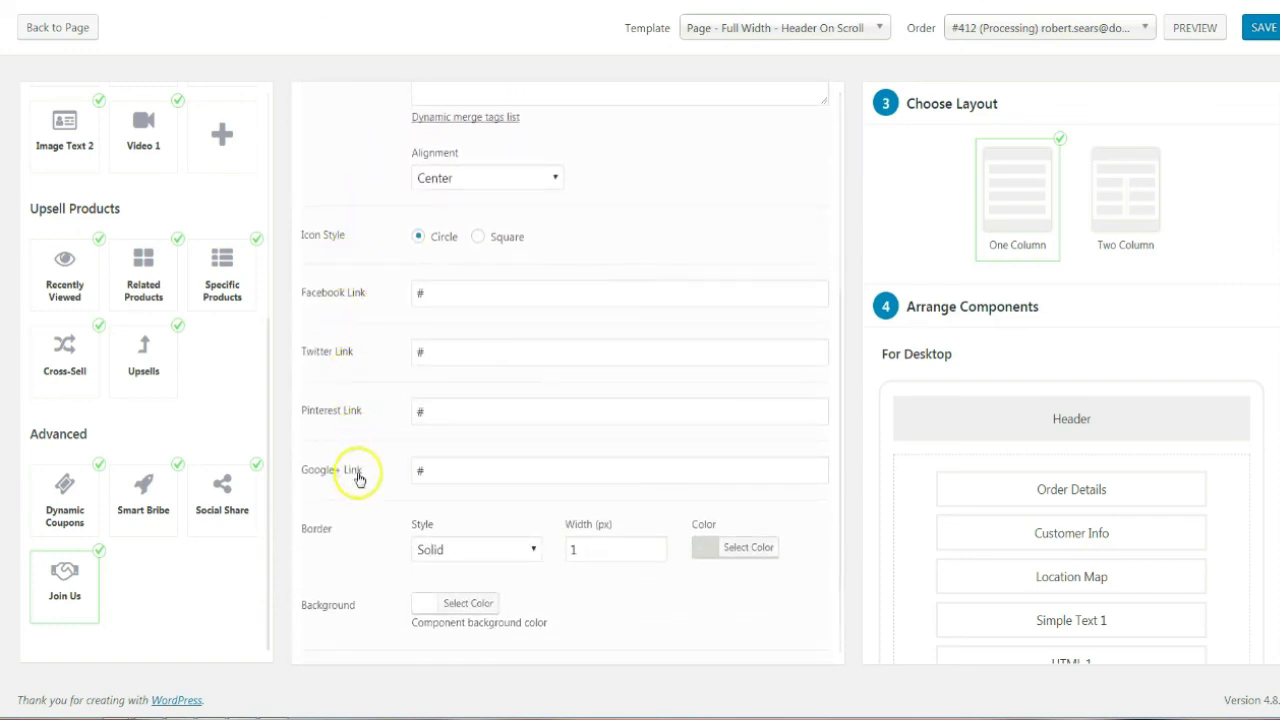
pyautogui.scroll(-1, 399, 600)
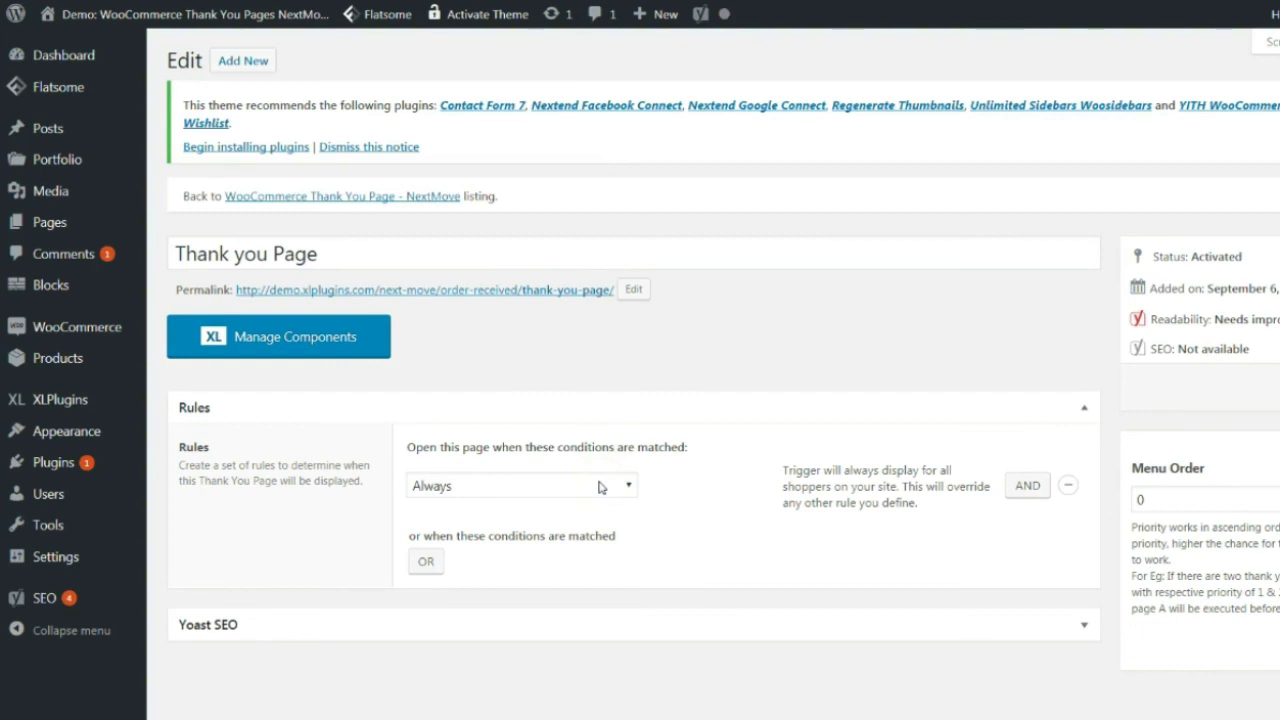
# Step: Examine the order, customer, guest, geography and date/time conditions available for the thank you page's display rule
pyautogui.click(600, 487)
pyautogui.click(767, 450)
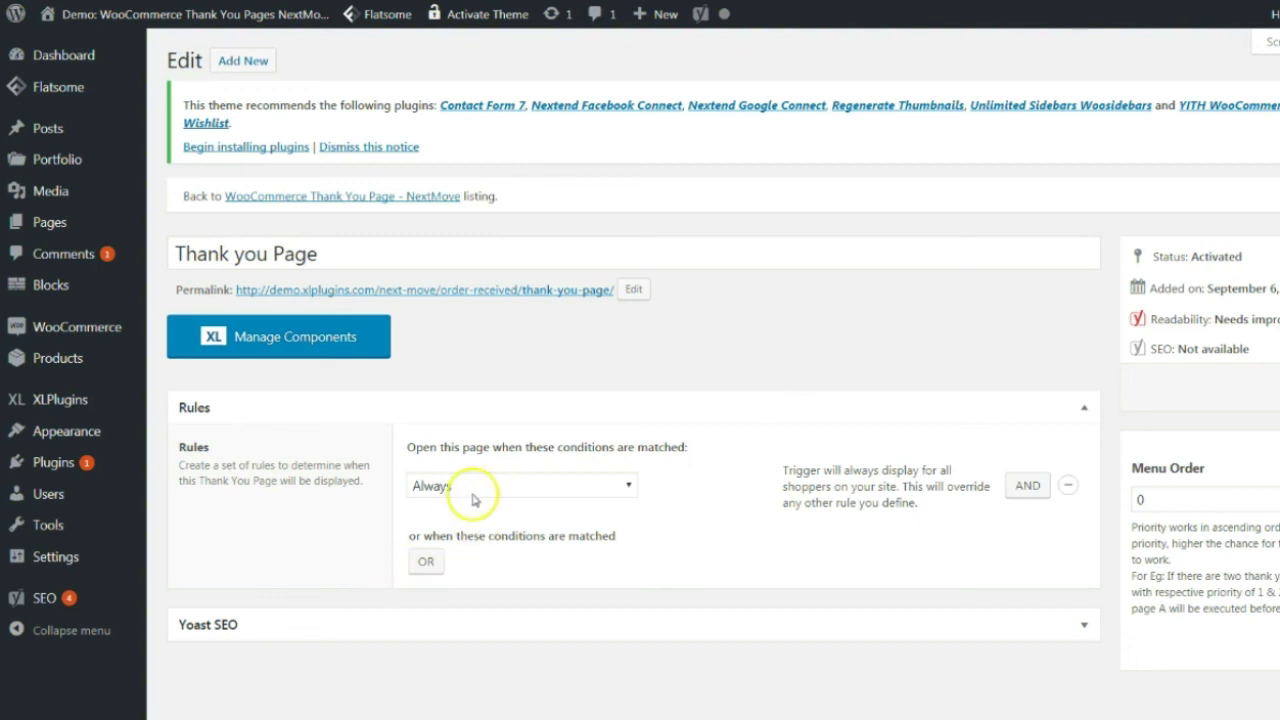
pyautogui.click(431, 486)
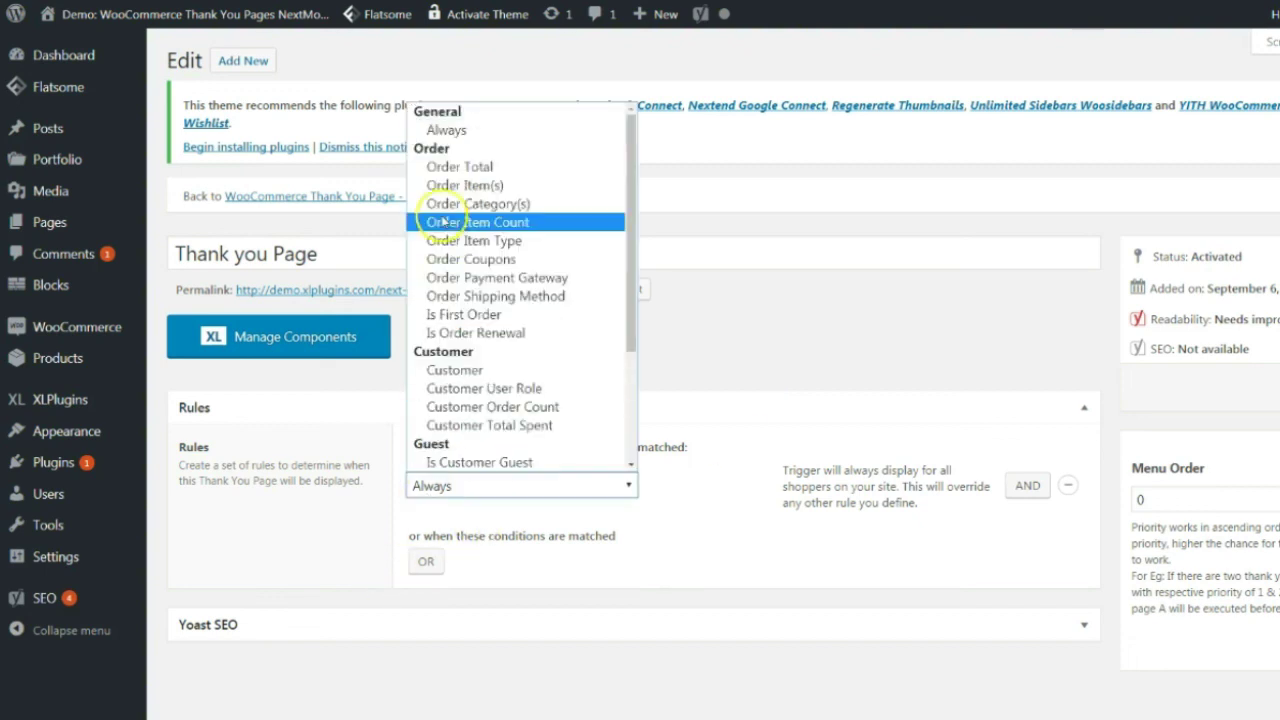
pyautogui.click(446, 129)
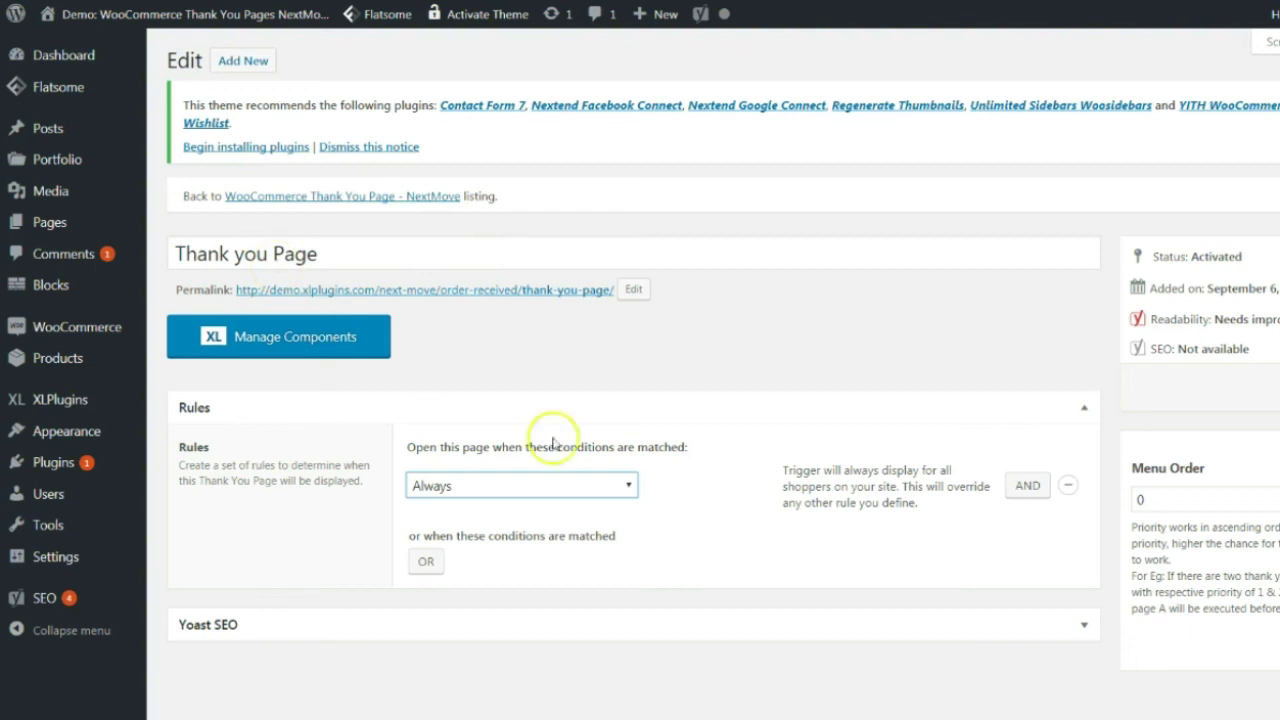
pyautogui.click(506, 487)
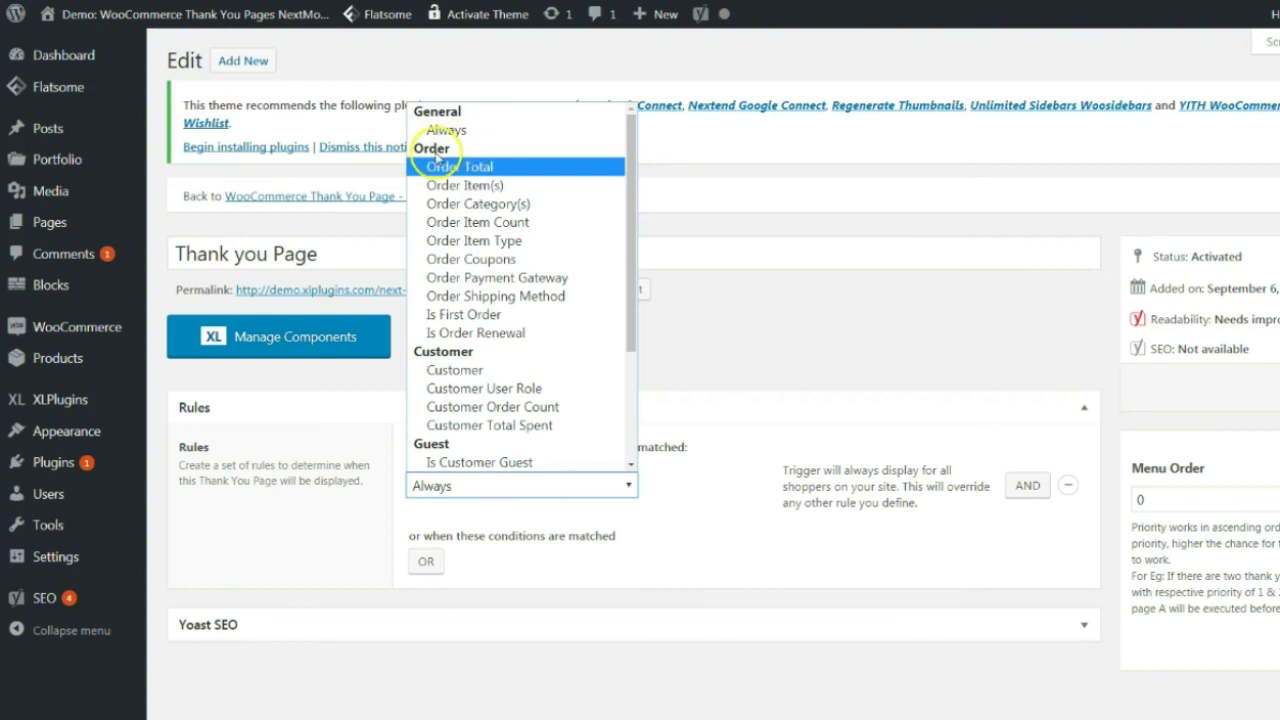
pyautogui.scroll(-1, 474, 380)
pyautogui.scroll(-2, 474, 380)
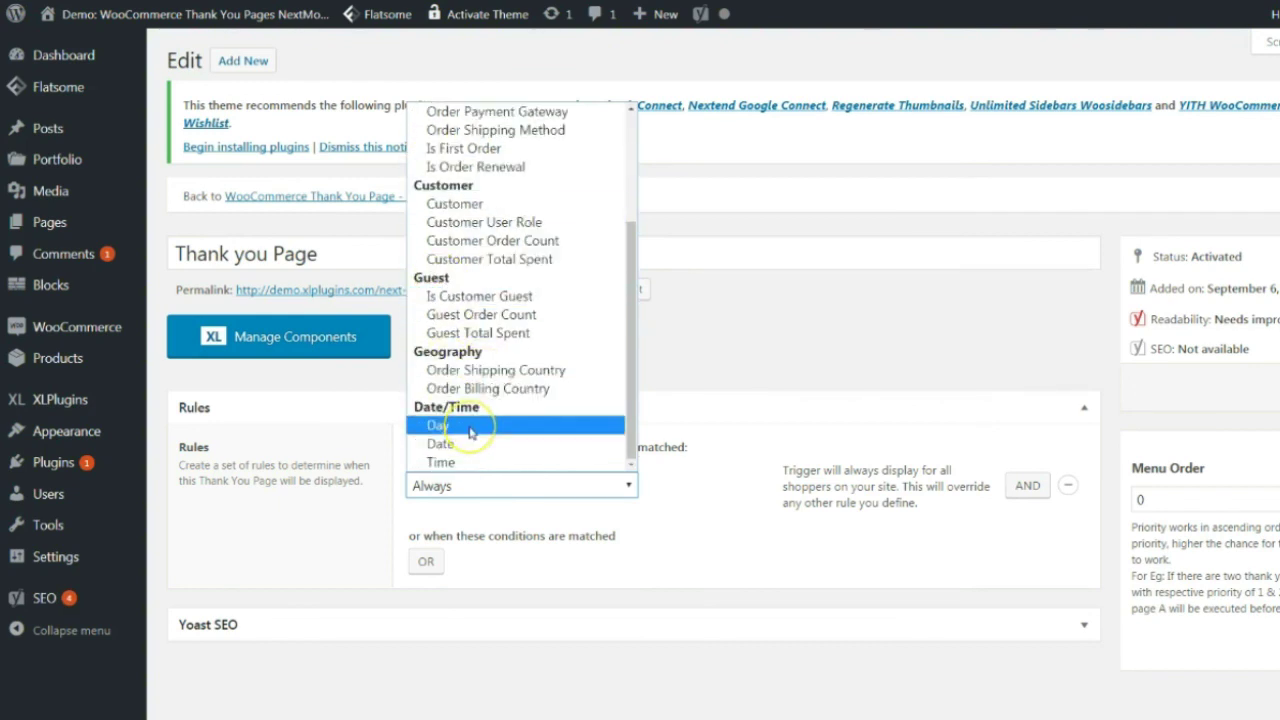
pyautogui.scroll(3, 470, 432)
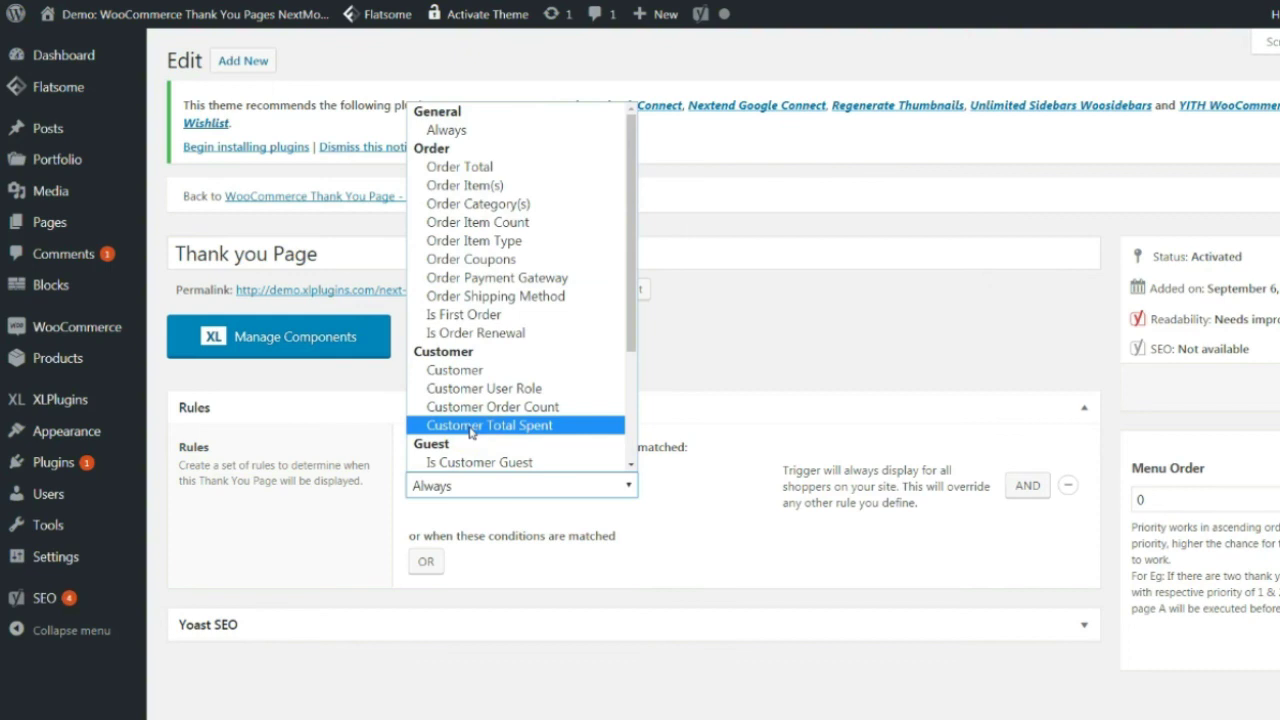
# Step: Set the display rule's condition to Order Total and rename the page "Thank you Page 50"
pyautogui.click(442, 166)
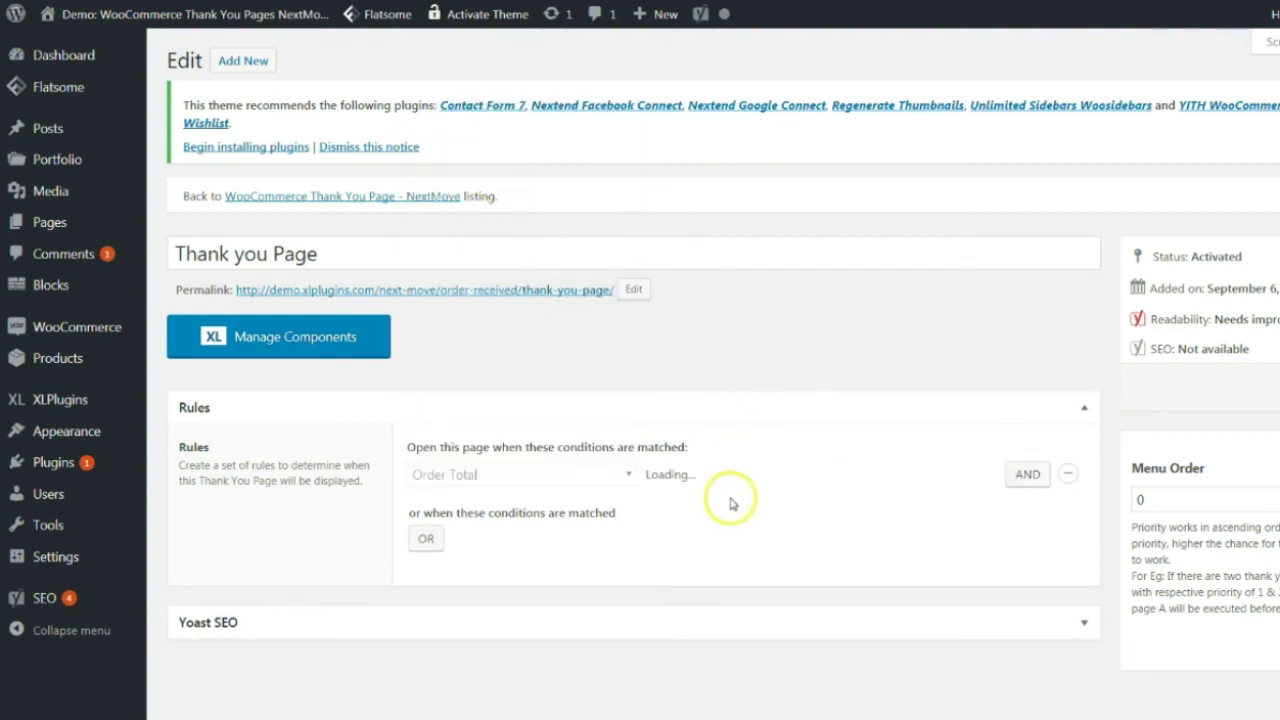
pyautogui.click(349, 252)
pyautogui.write('50')
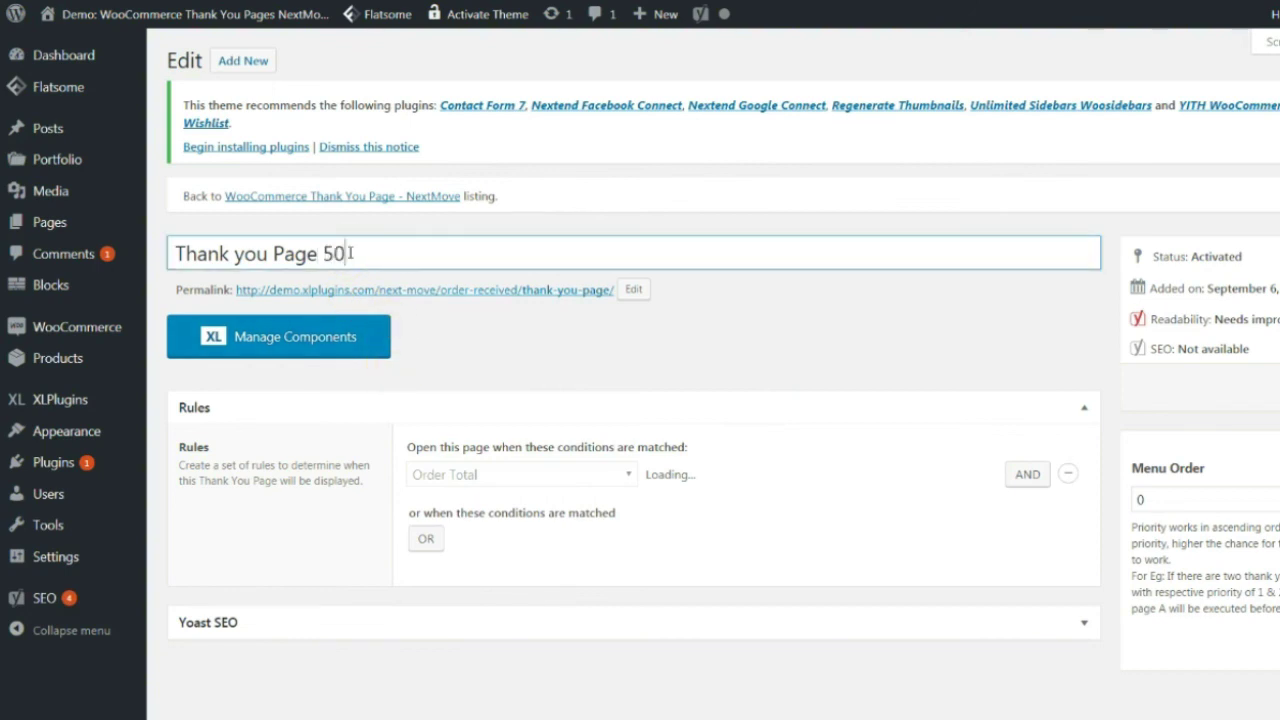
# Step: Make the Order Total rule match orders whose total is equal to 50
pyautogui.click(609, 480)
pyautogui.click(612, 482)
pyautogui.click(740, 475)
pyautogui.click(791, 476)
pyautogui.write('$')
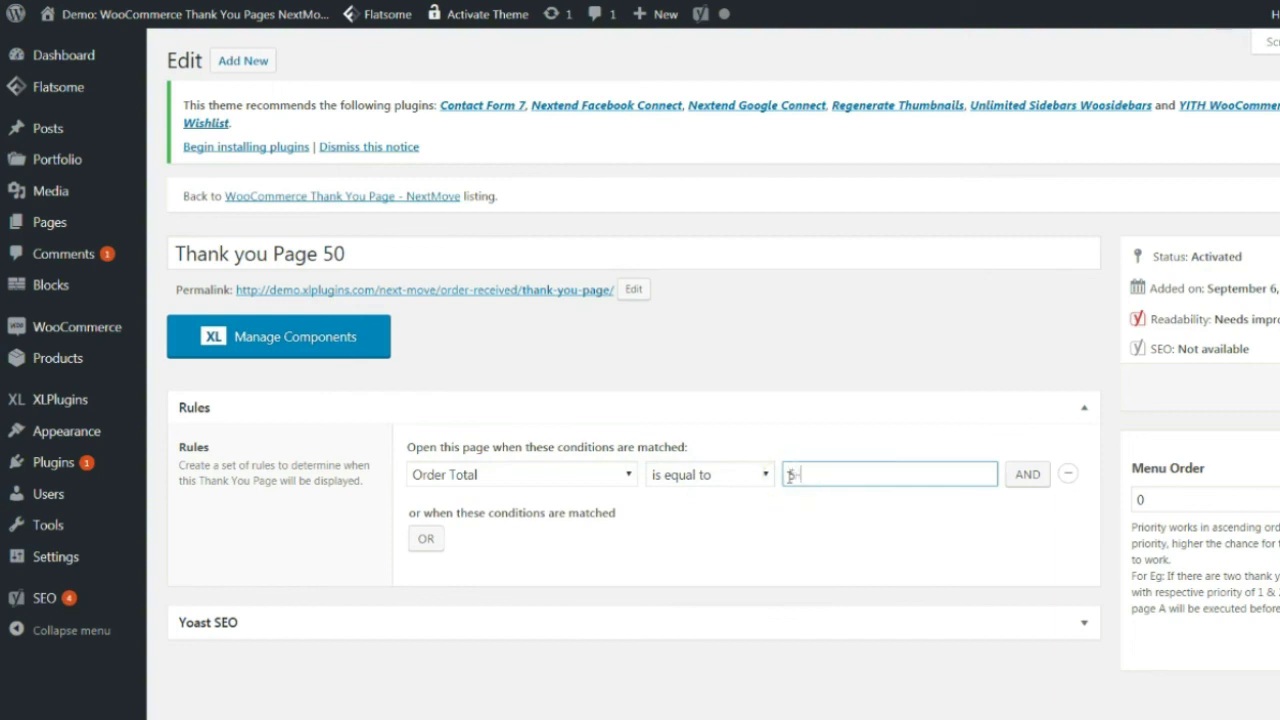
pyautogui.write('-')
pyautogui.press('BackSpace')
pyautogui.write('0')
pyautogui.click(727, 389)
# Step: Change the display rule's condition to Order Item Type
pyautogui.click(532, 478)
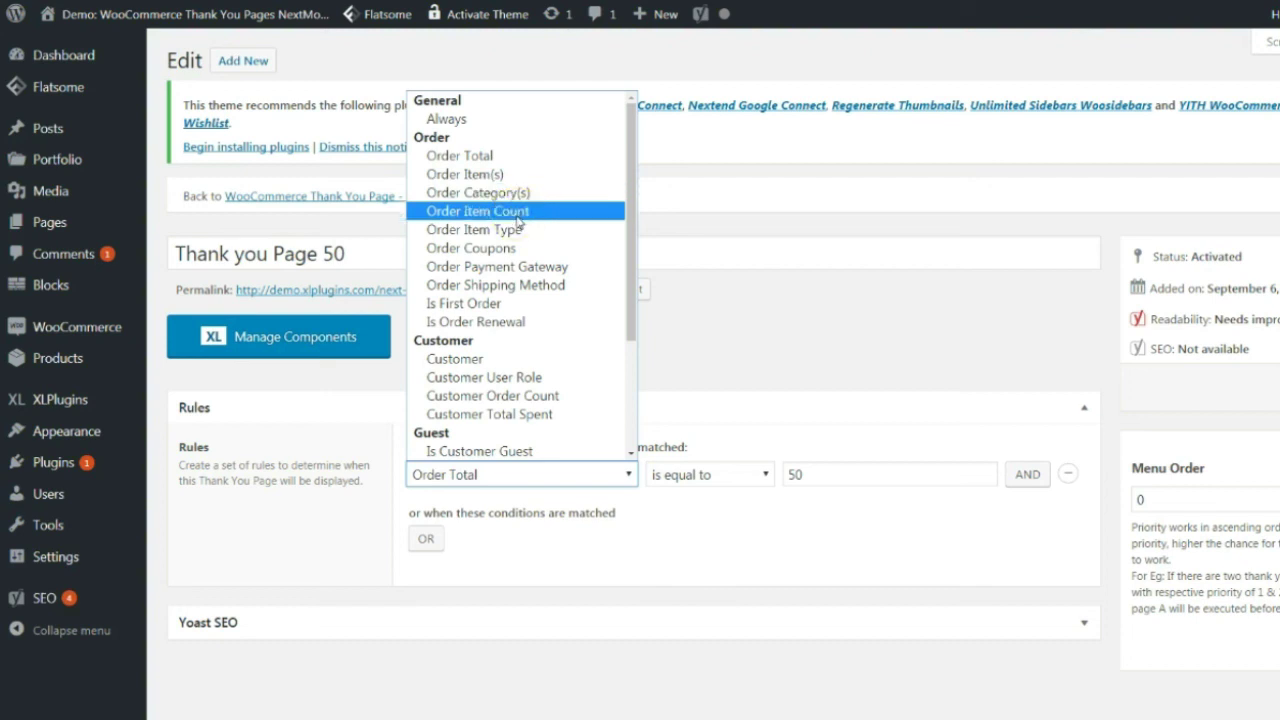
pyautogui.click(526, 220)
pyautogui.click(524, 231)
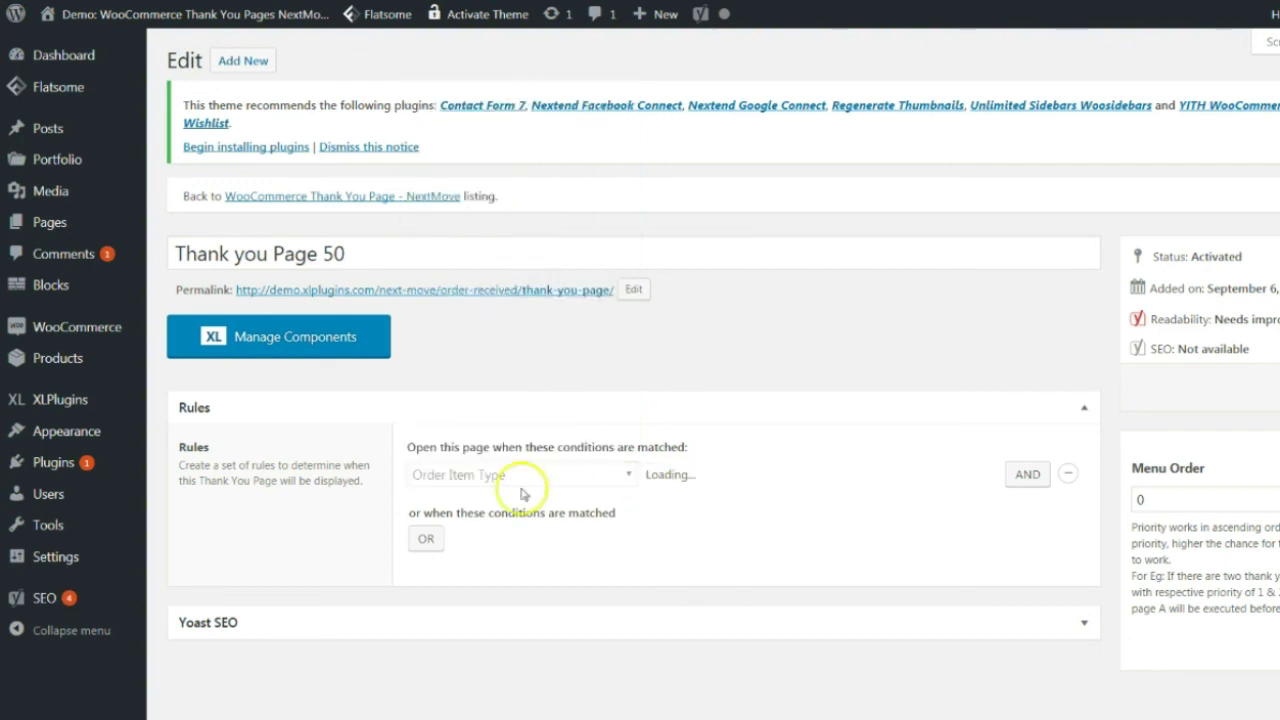
# Step: Check the product types that the Order Item Type rule can match, leaving the value empty and the Rules section expanded
pyautogui.click(748, 470)
pyautogui.click(801, 471)
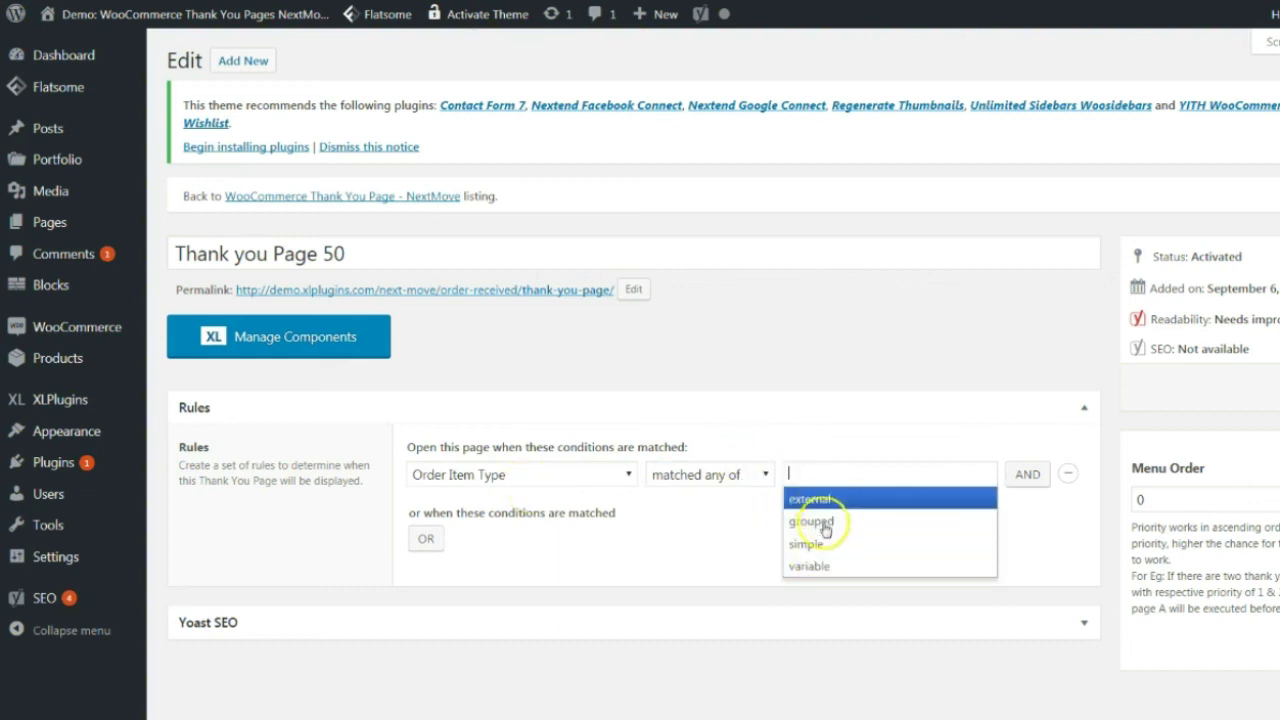
pyautogui.click(812, 402)
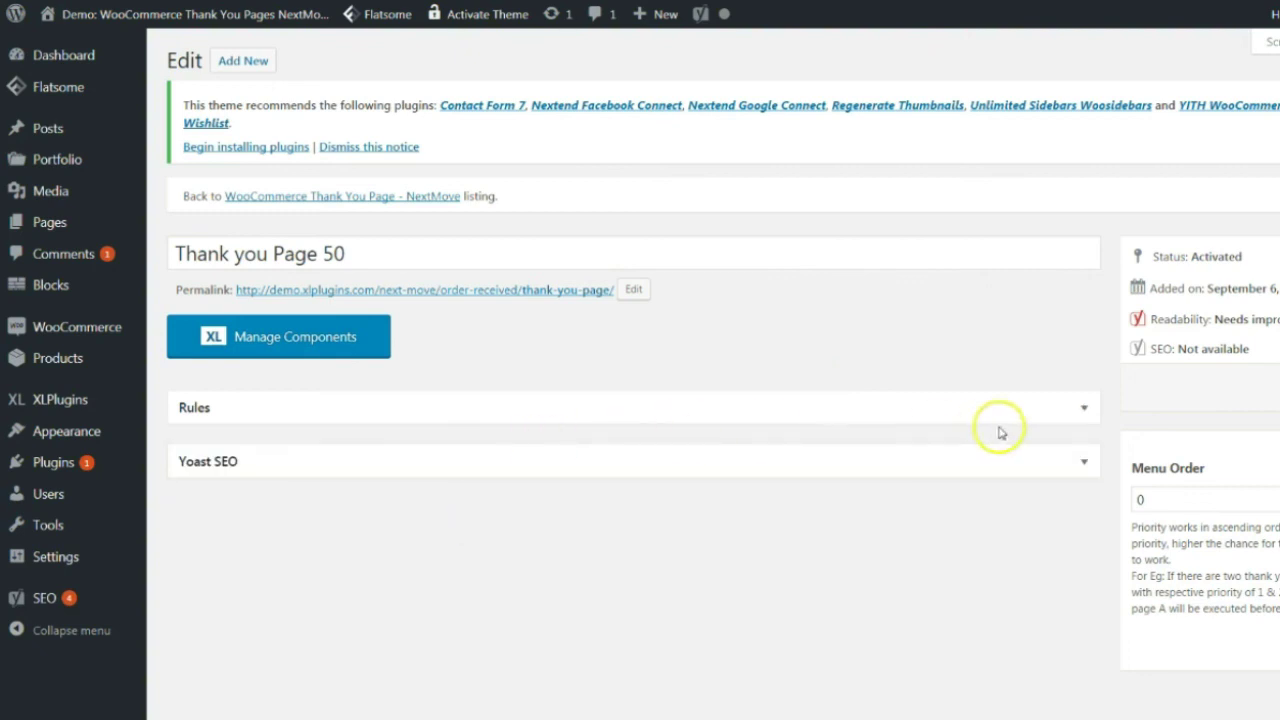
pyautogui.click(1074, 418)
# Step: Try Order Coupons as the display rule's condition, viewing its selectable coupons, and switch the condition to Order Payment Gateway
pyautogui.click(512, 476)
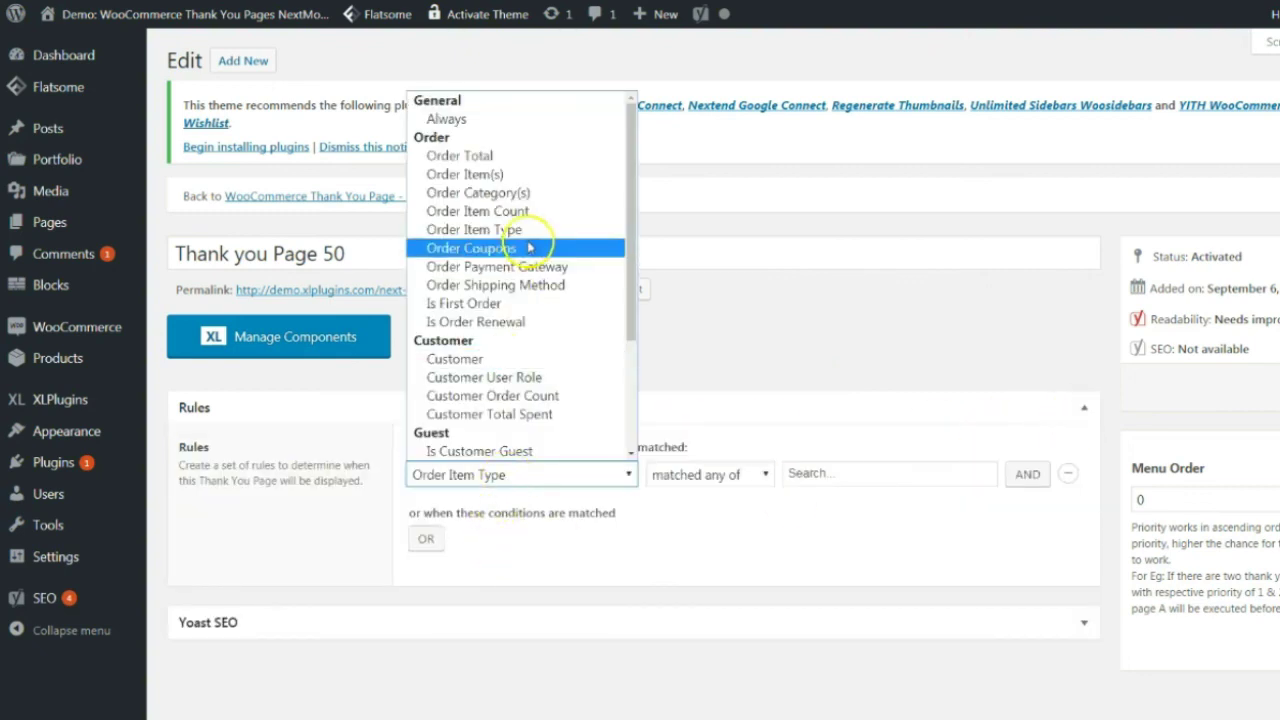
pyautogui.click(474, 255)
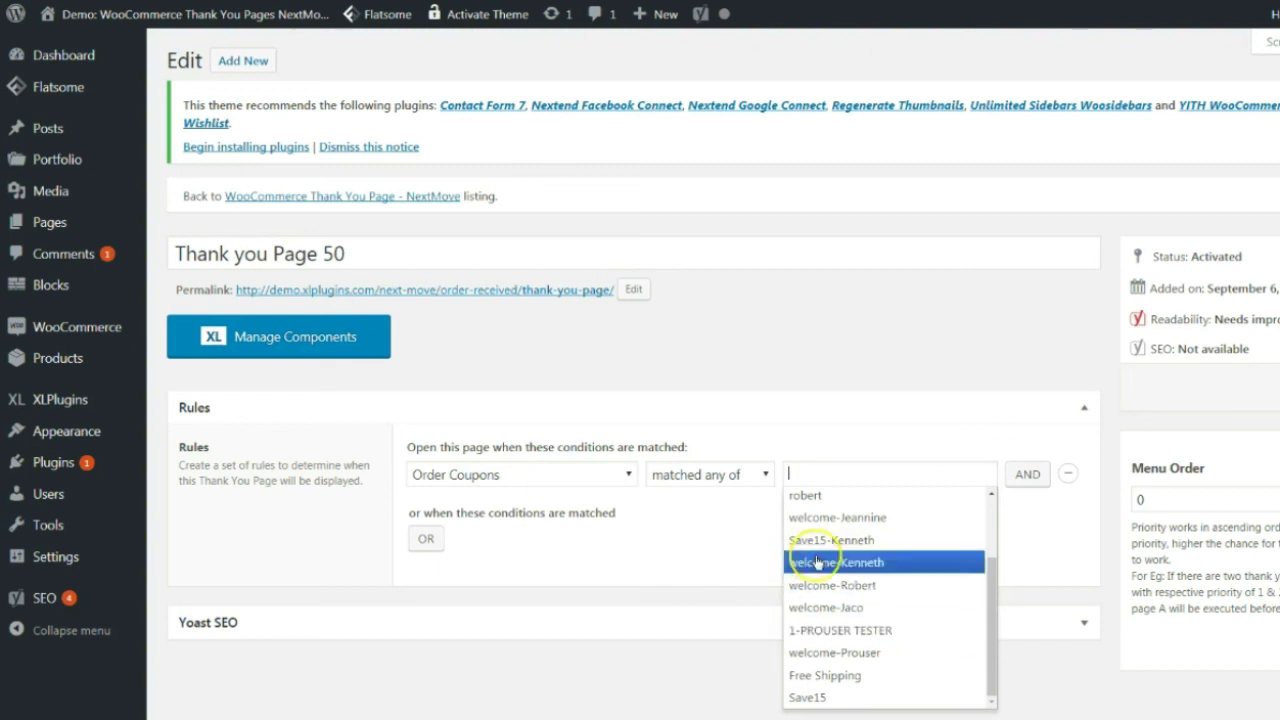
pyautogui.click(620, 543)
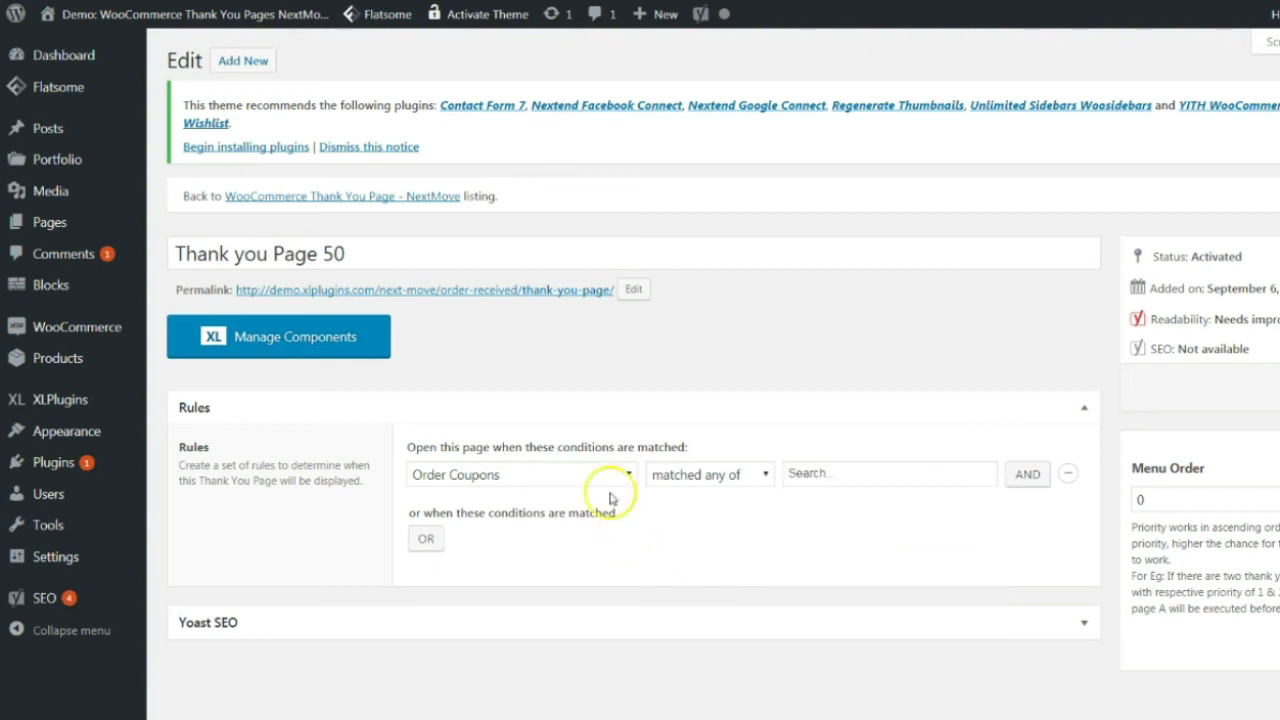
pyautogui.click(610, 474)
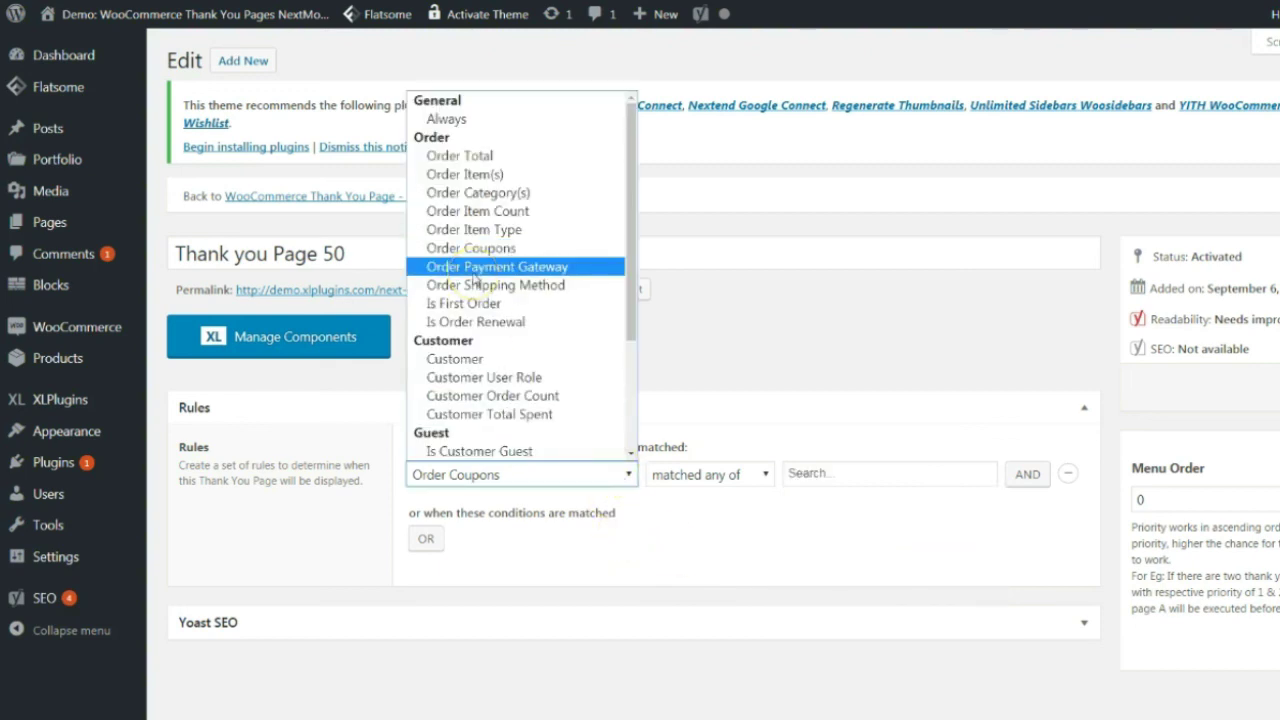
pyautogui.click(482, 268)
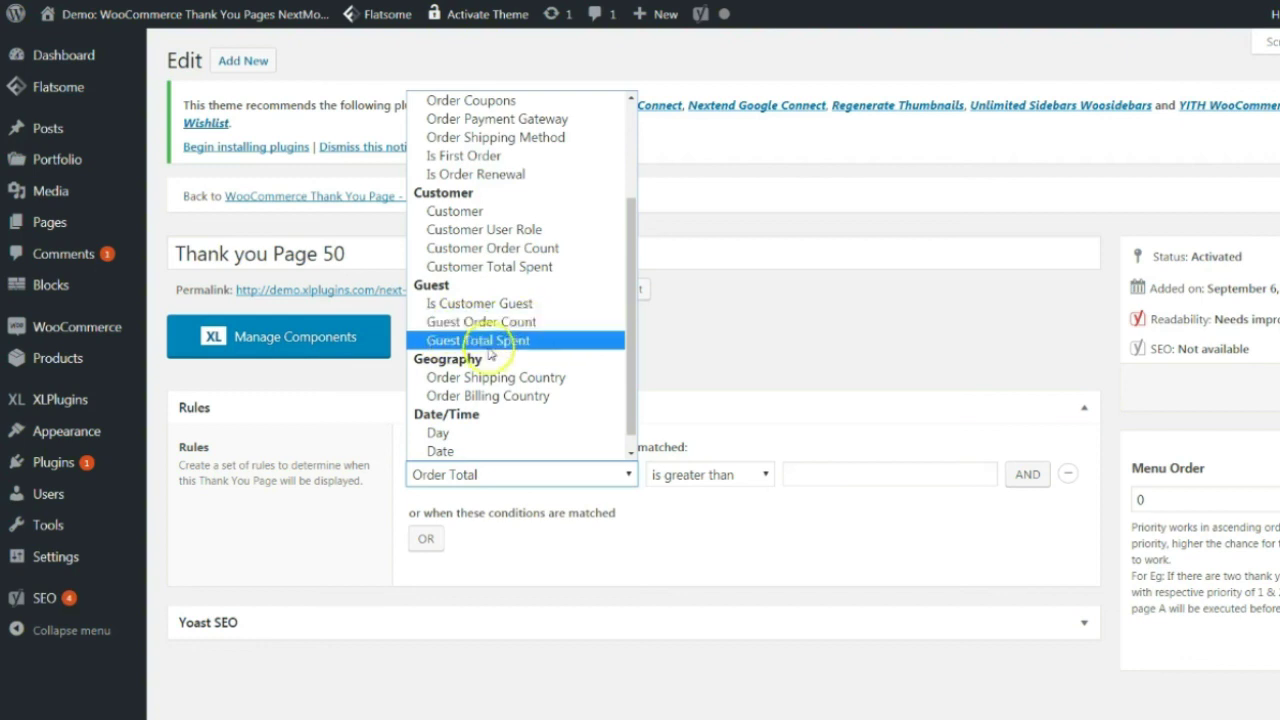
# Step: Look through the full list of display rule conditions, from order to date/time, and keep Order Total selected
pyautogui.scroll(-1, 535, 345)
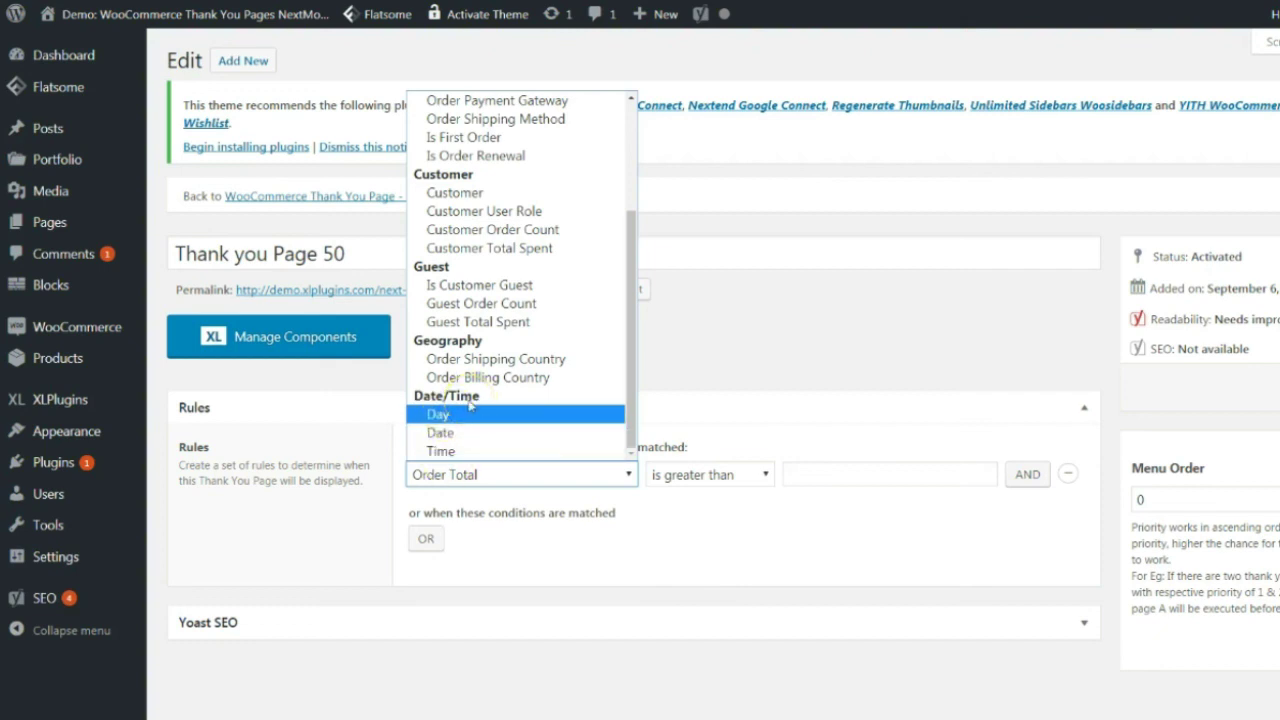
pyautogui.scroll(4, 470, 405)
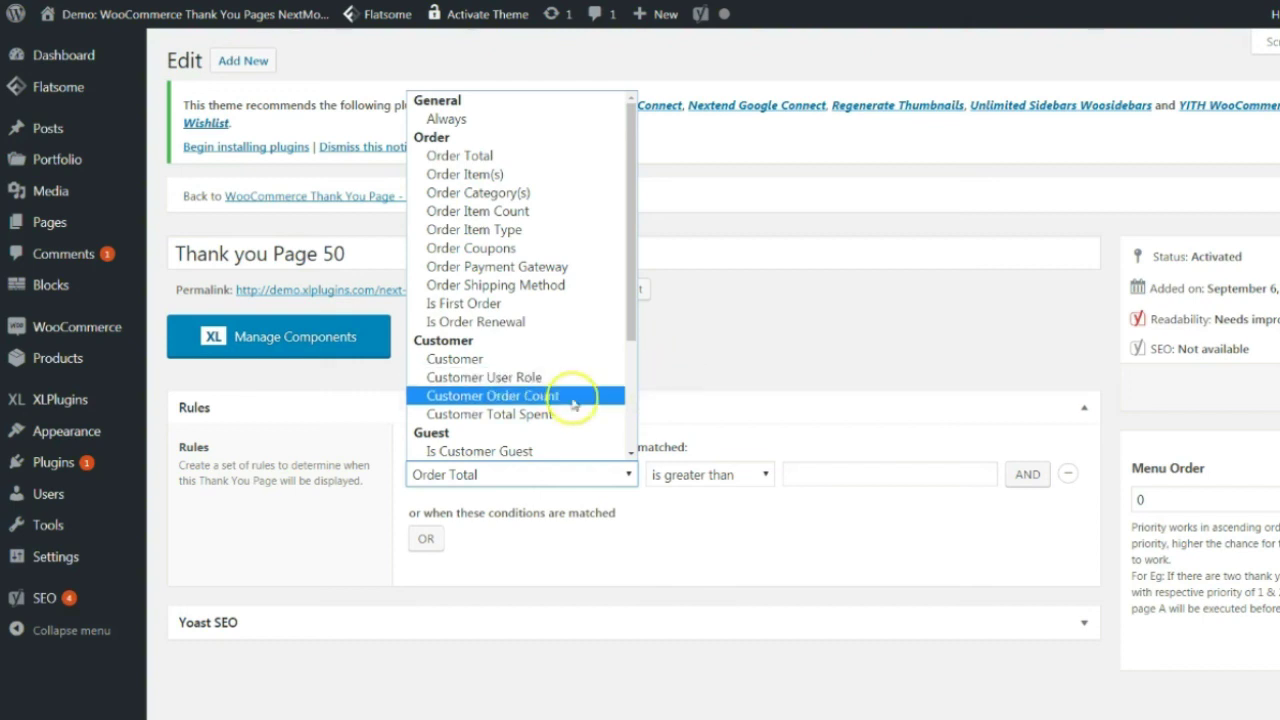
pyautogui.scroll(-3, 580, 390)
pyautogui.scroll(3, 575, 404)
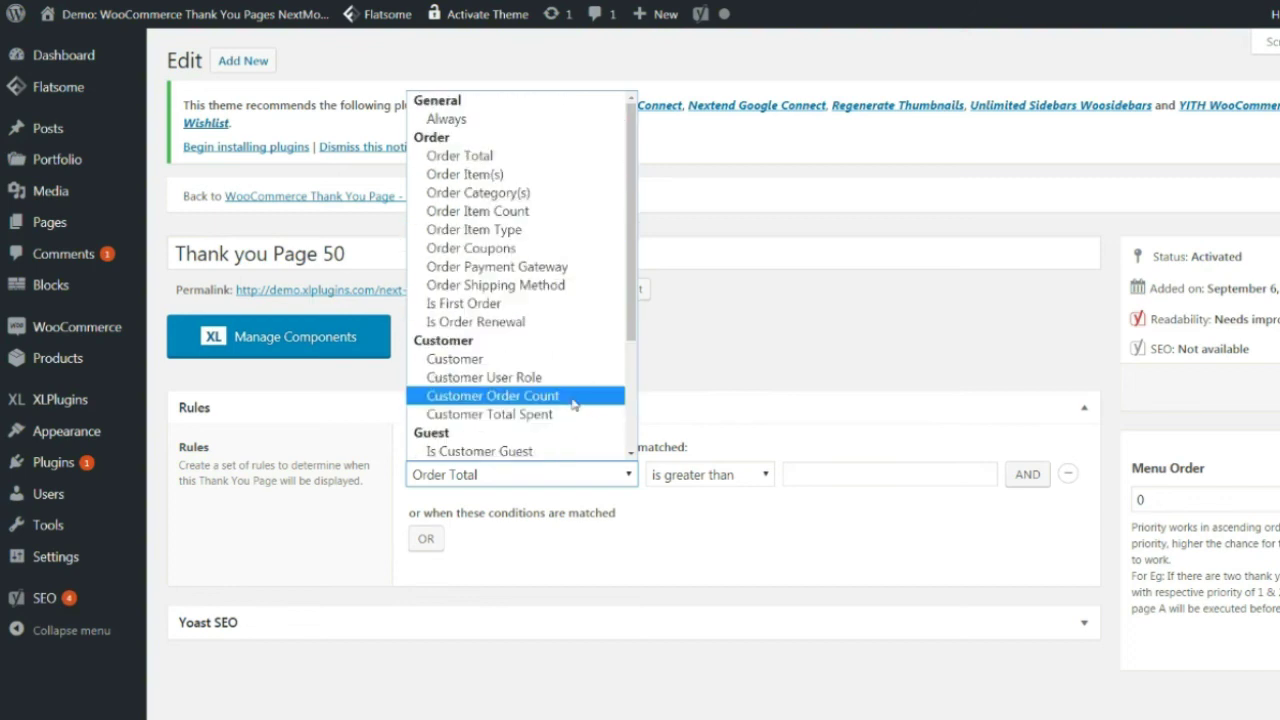
pyautogui.click(748, 379)
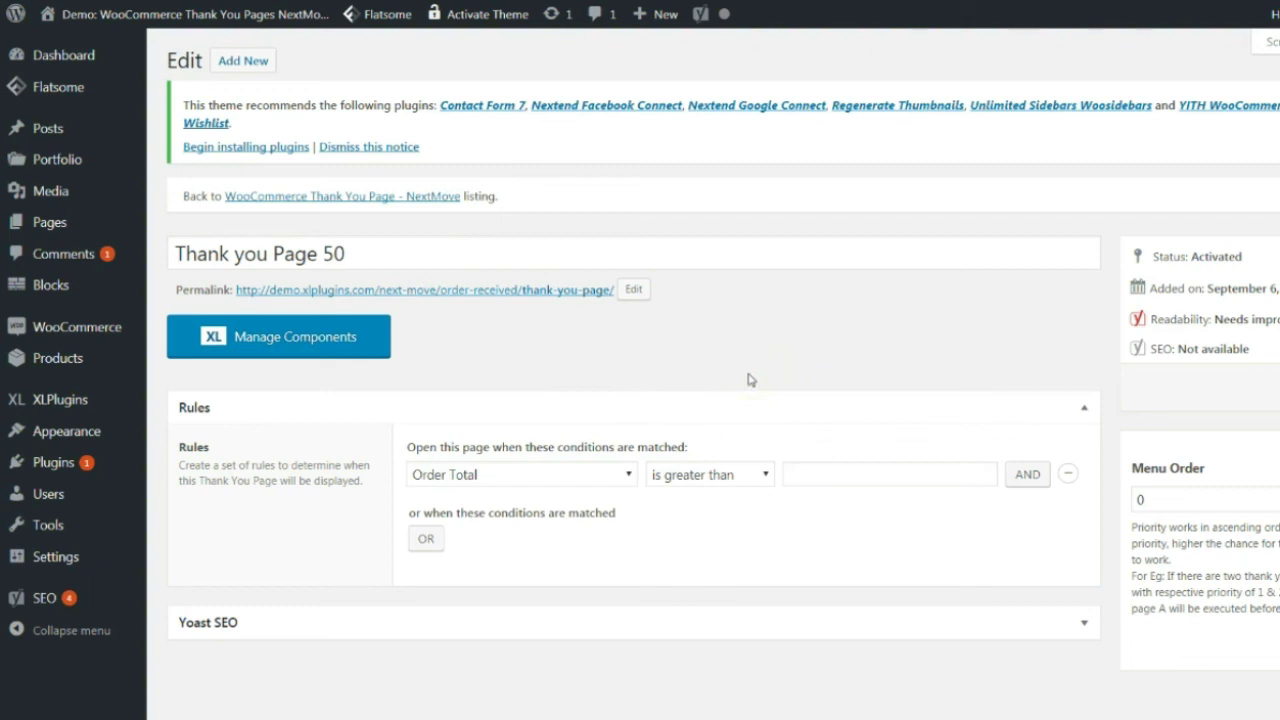
# Step: Remove the number 50 from the page title so that it reads "Thank you Page"
pyautogui.click(343, 252)
pyautogui.doubleClick(333, 256)
pyautogui.press('BackSpace')
pyautogui.click(516, 369)
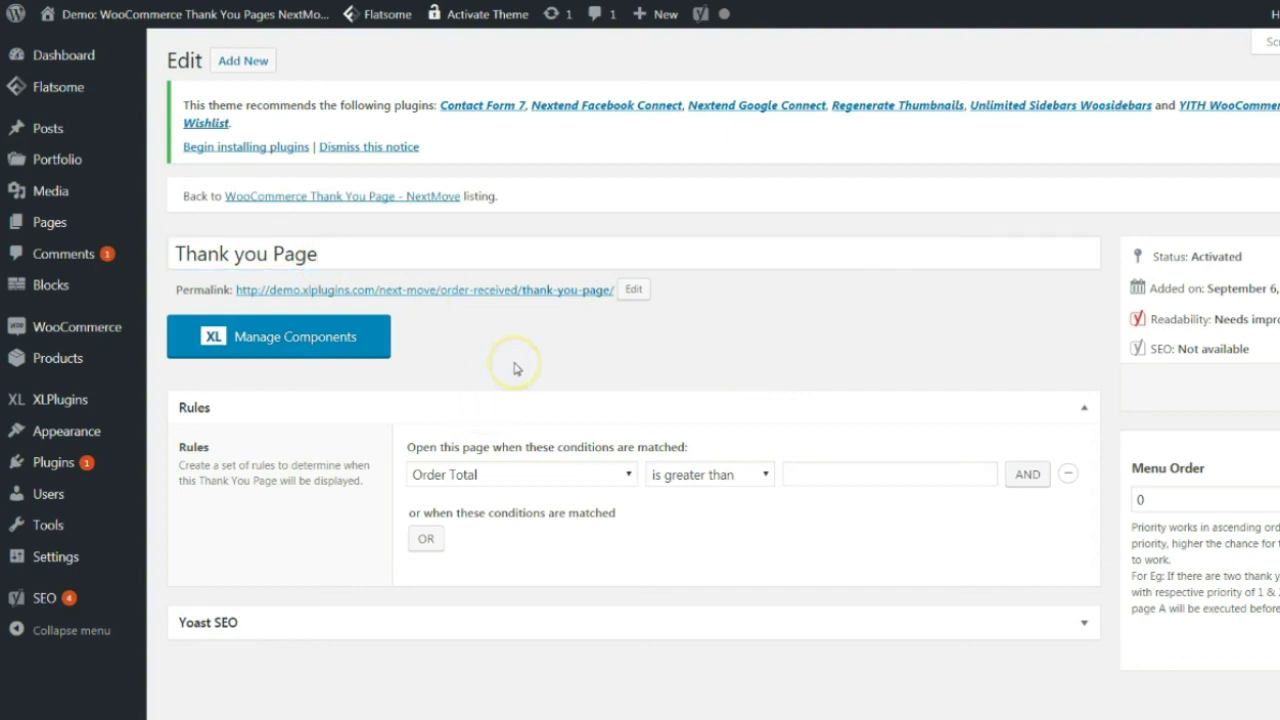